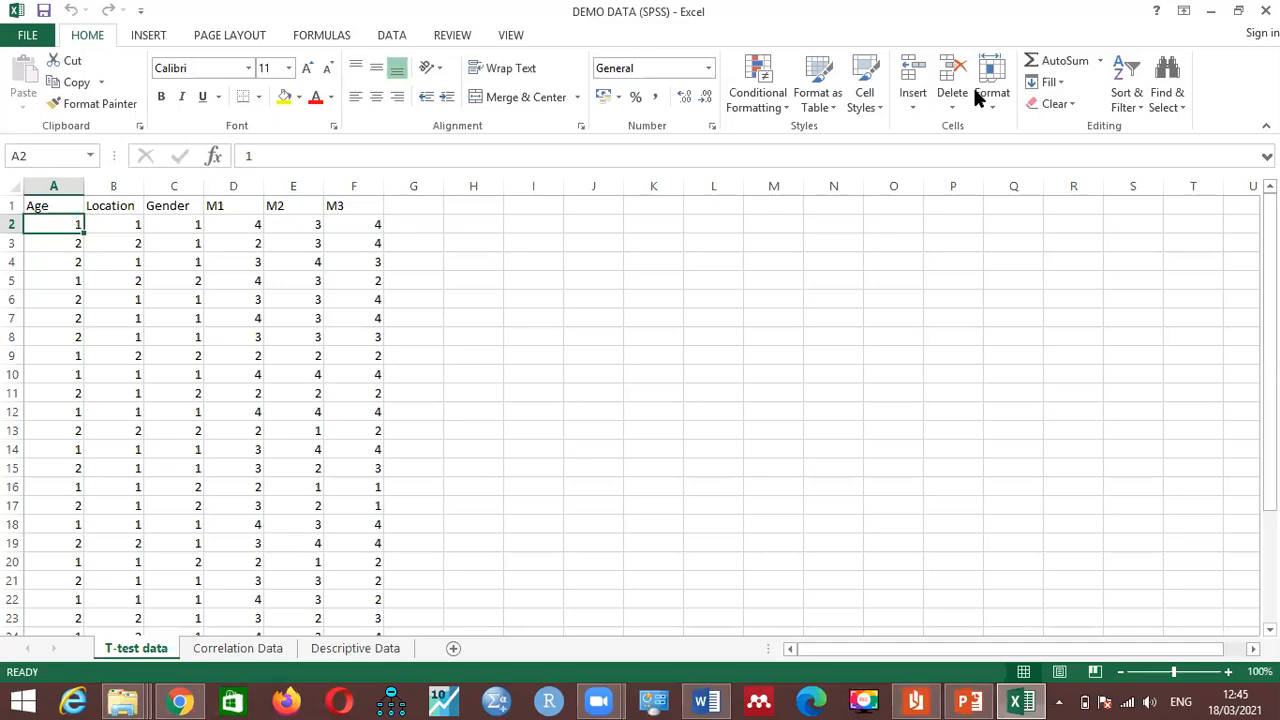
Step: Switch to IBM SPSS Statistics, dismiss the startup dialog, and view the empty dataset's Variable View and Data View
click(500, 702)
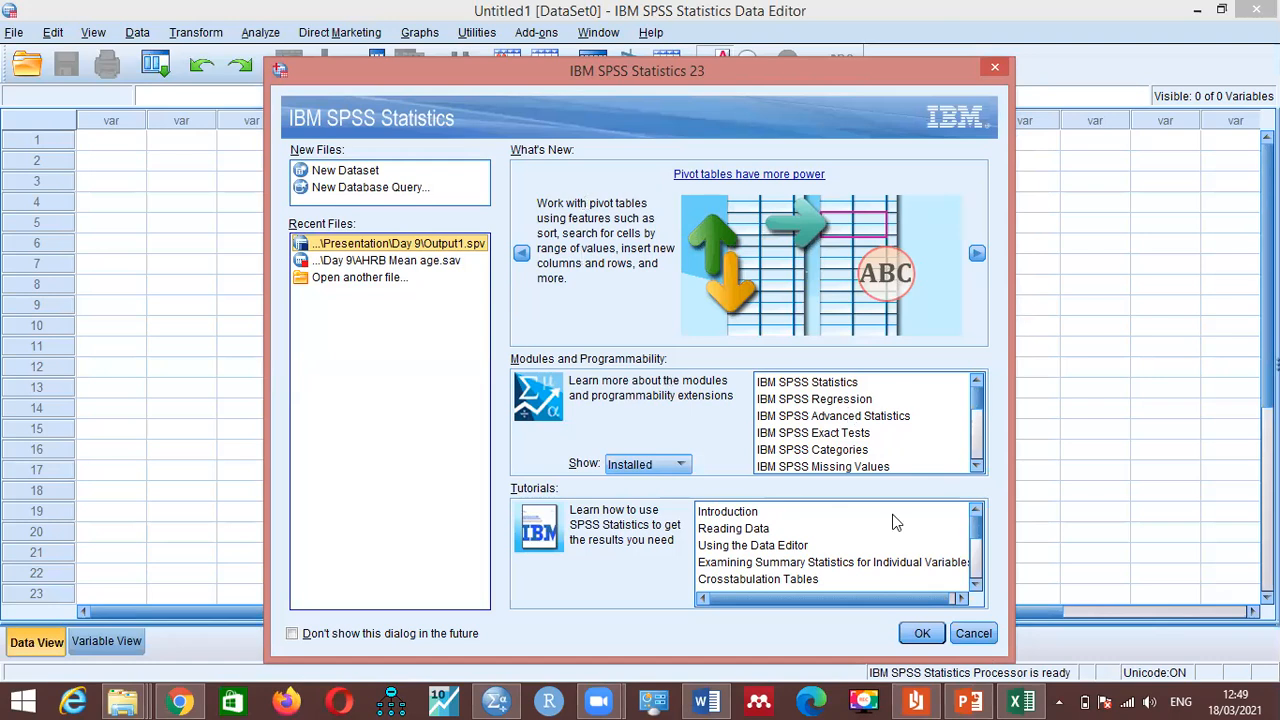
click(970, 634)
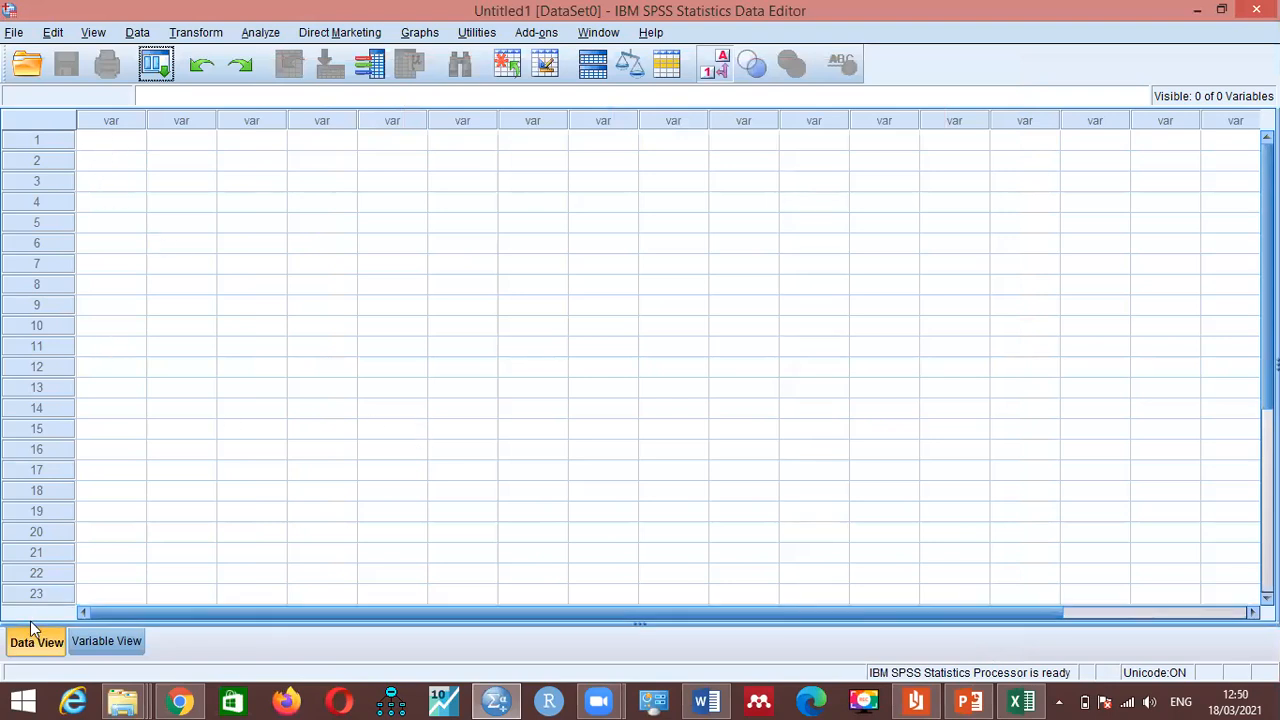
click(96, 645)
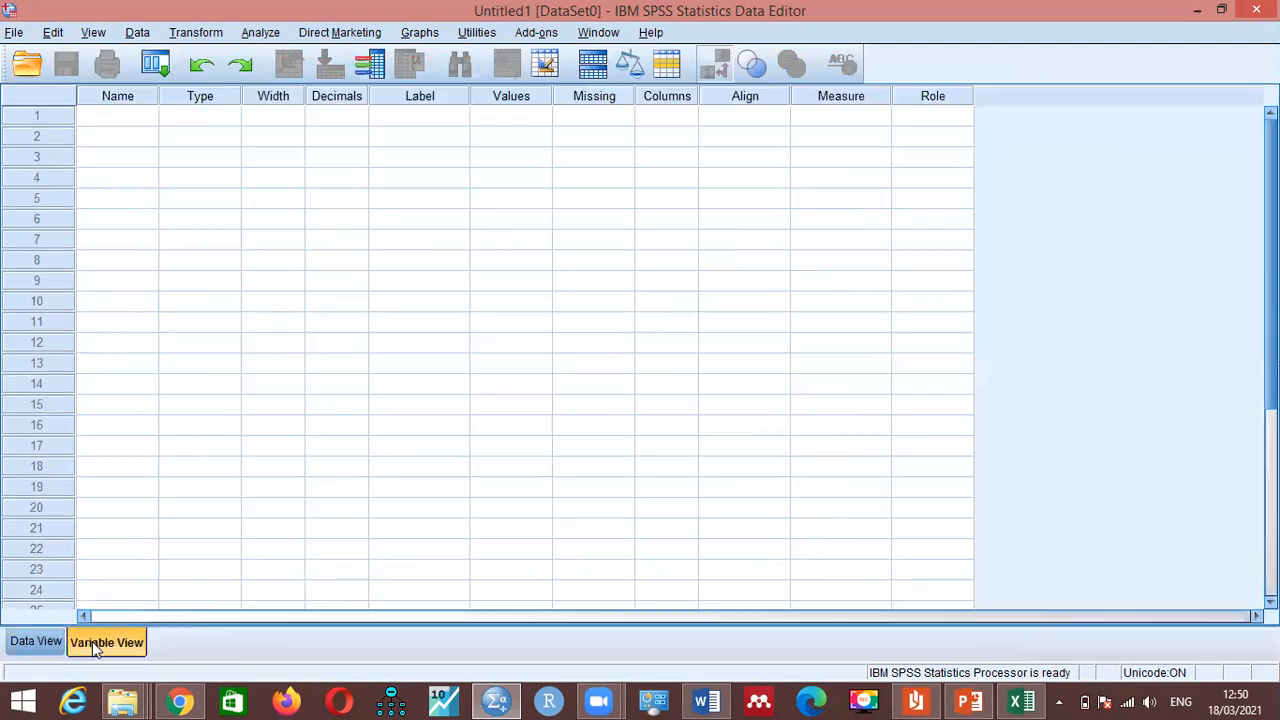
click(35, 646)
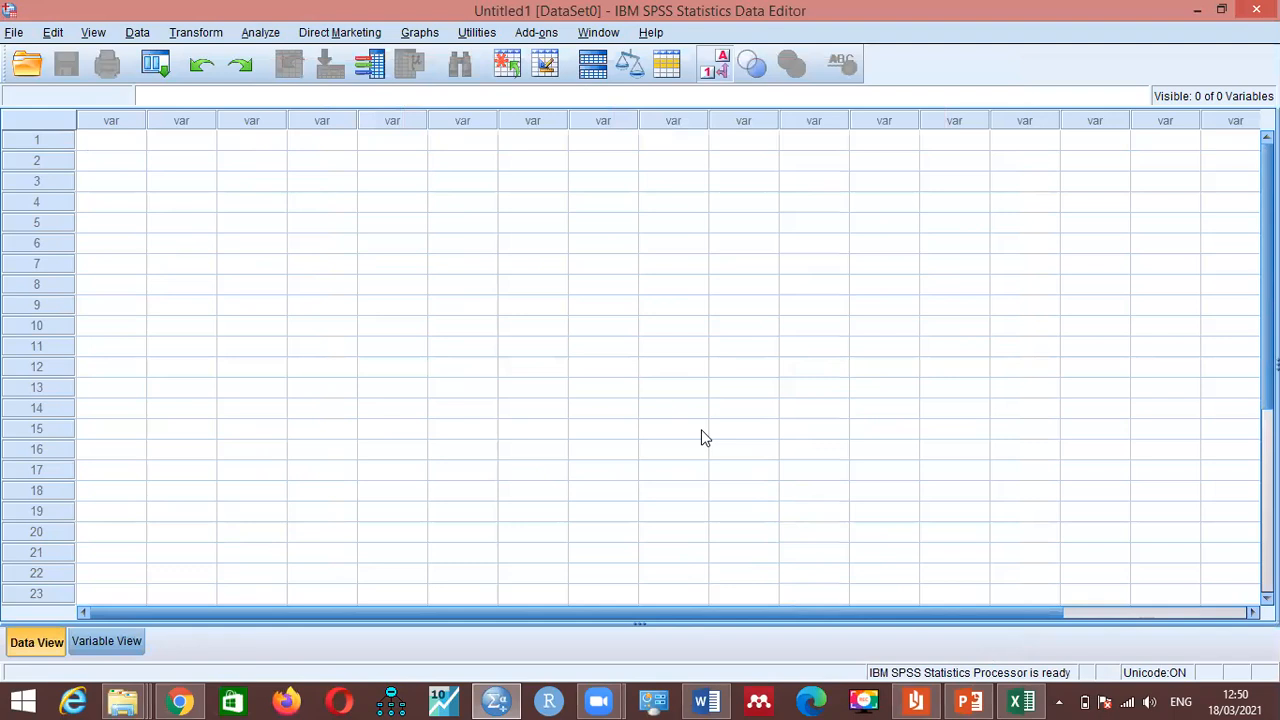
Step: Look at the T-test data sheet of the DEMO DATA (SPSS) workbook in Excel, then return to SPSS
click(1037, 702)
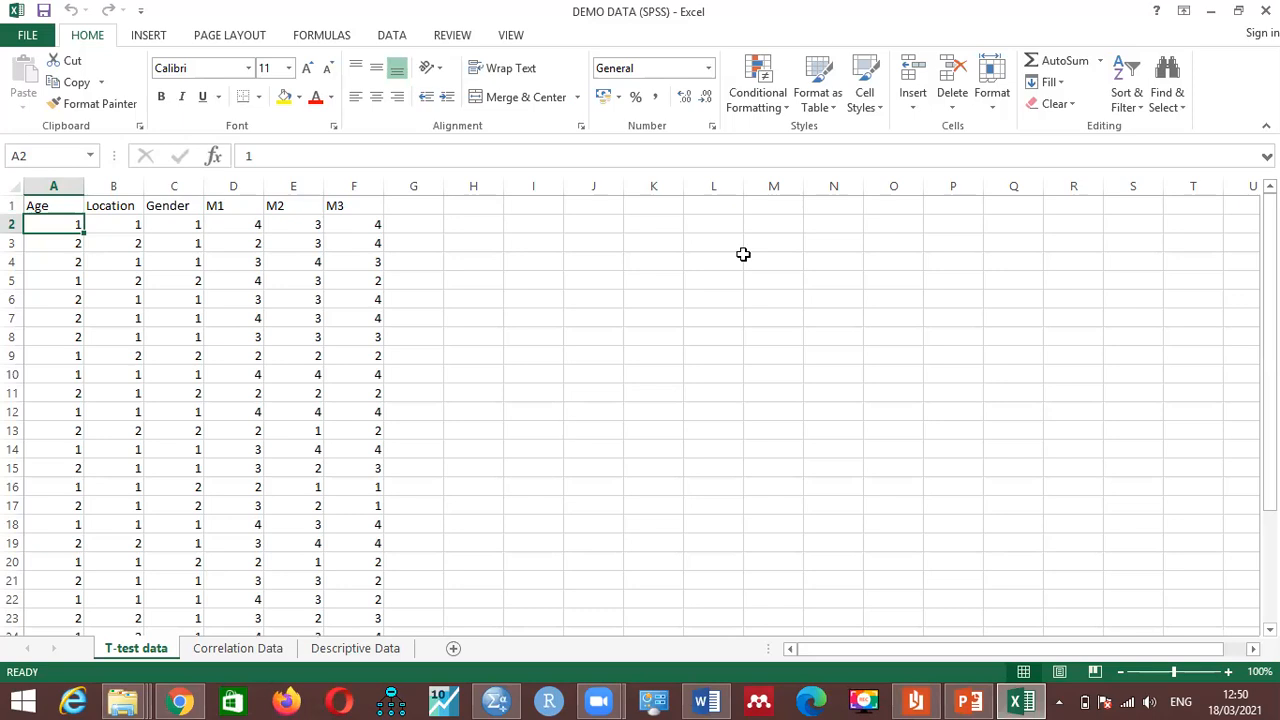
click(1210, 20)
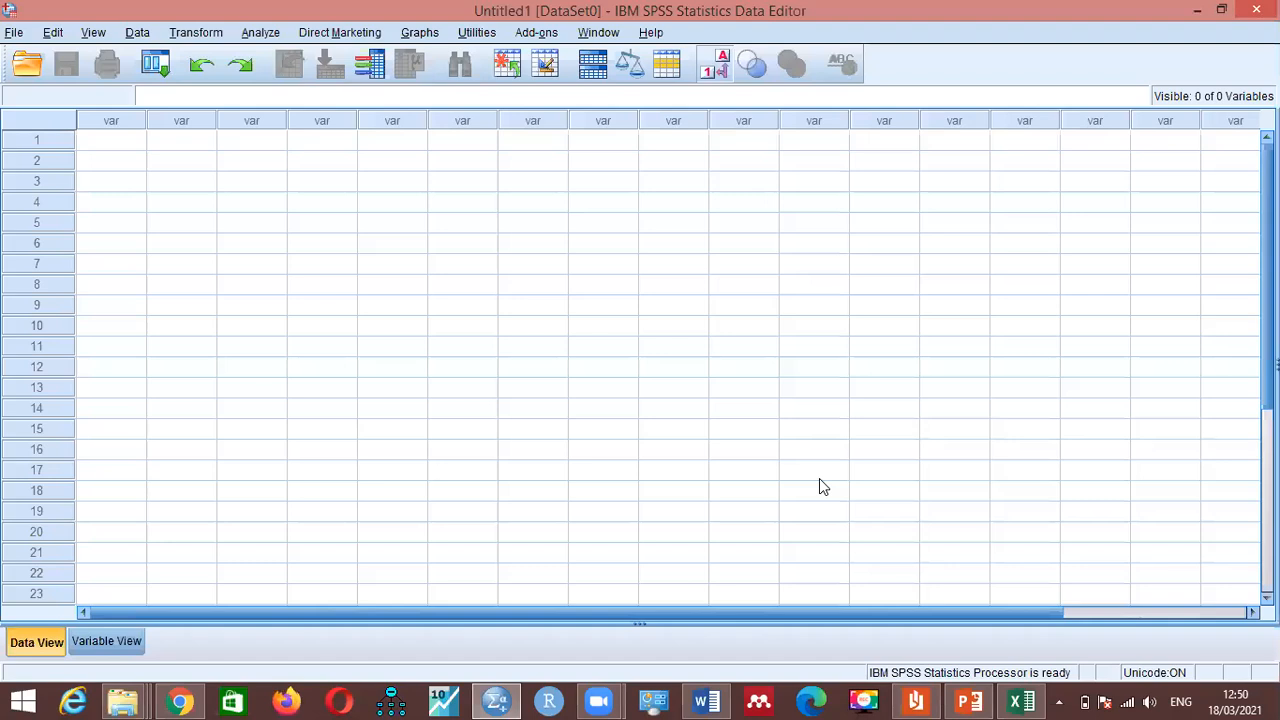
Step: Bring up the Dummy Questionnaire in Word and resize the SPSS window so both are visible side by side
click(708, 700)
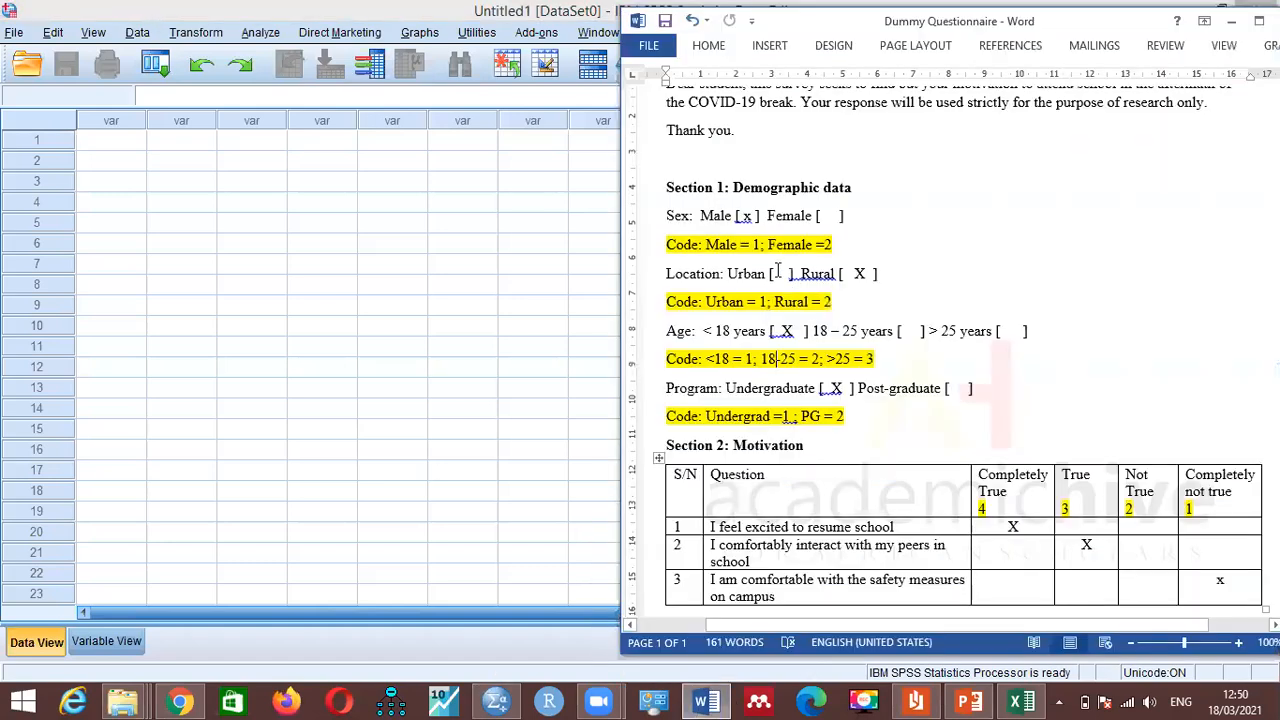
click(549, 180)
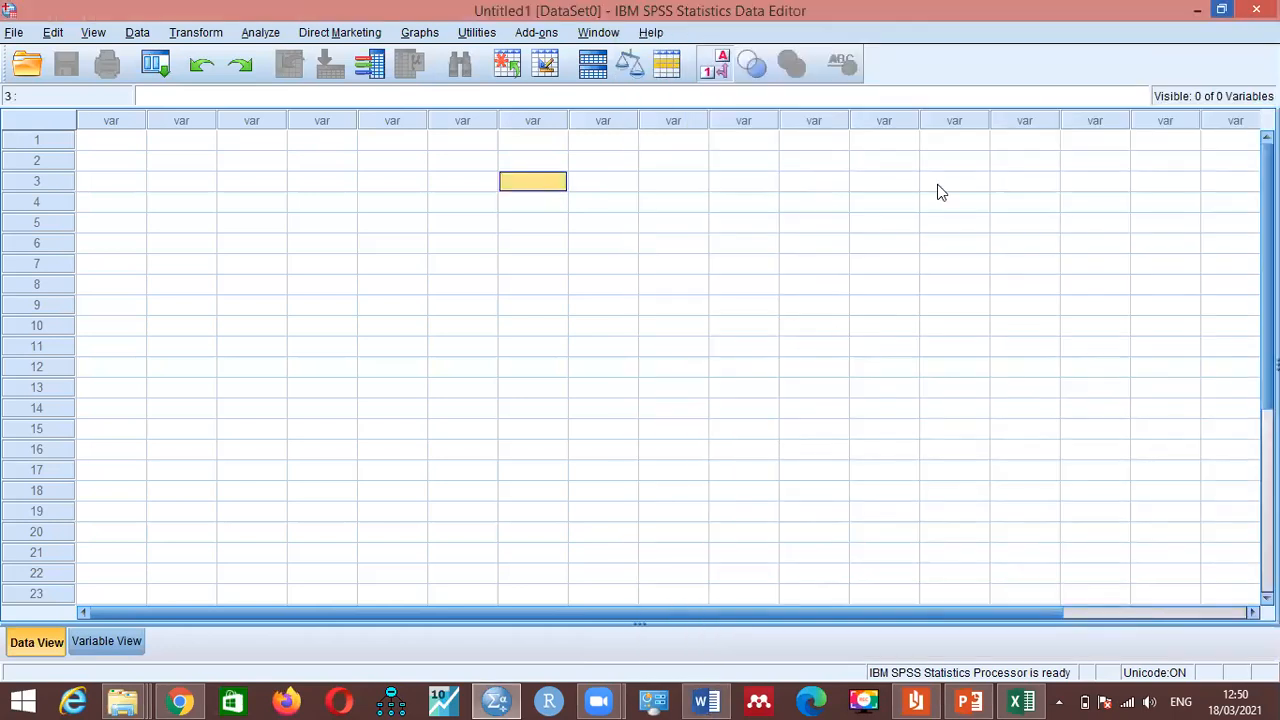
click(1221, 9)
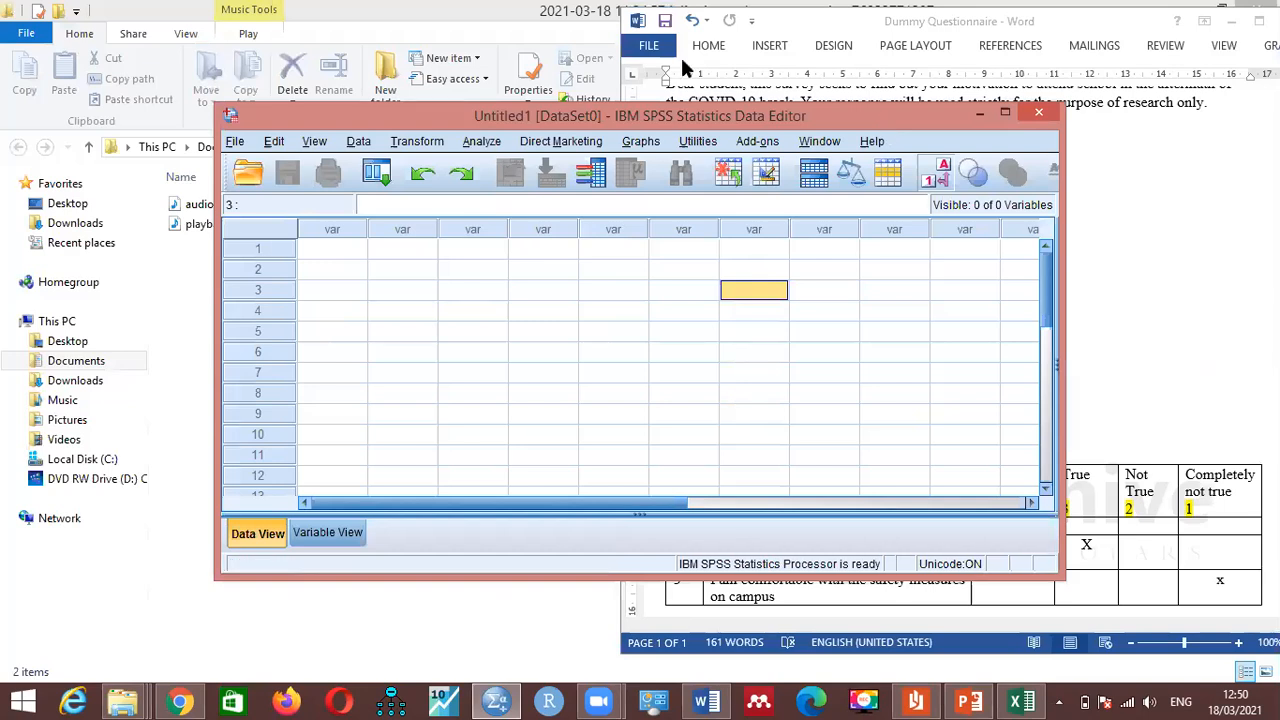
drag(878, 120, 630, 34)
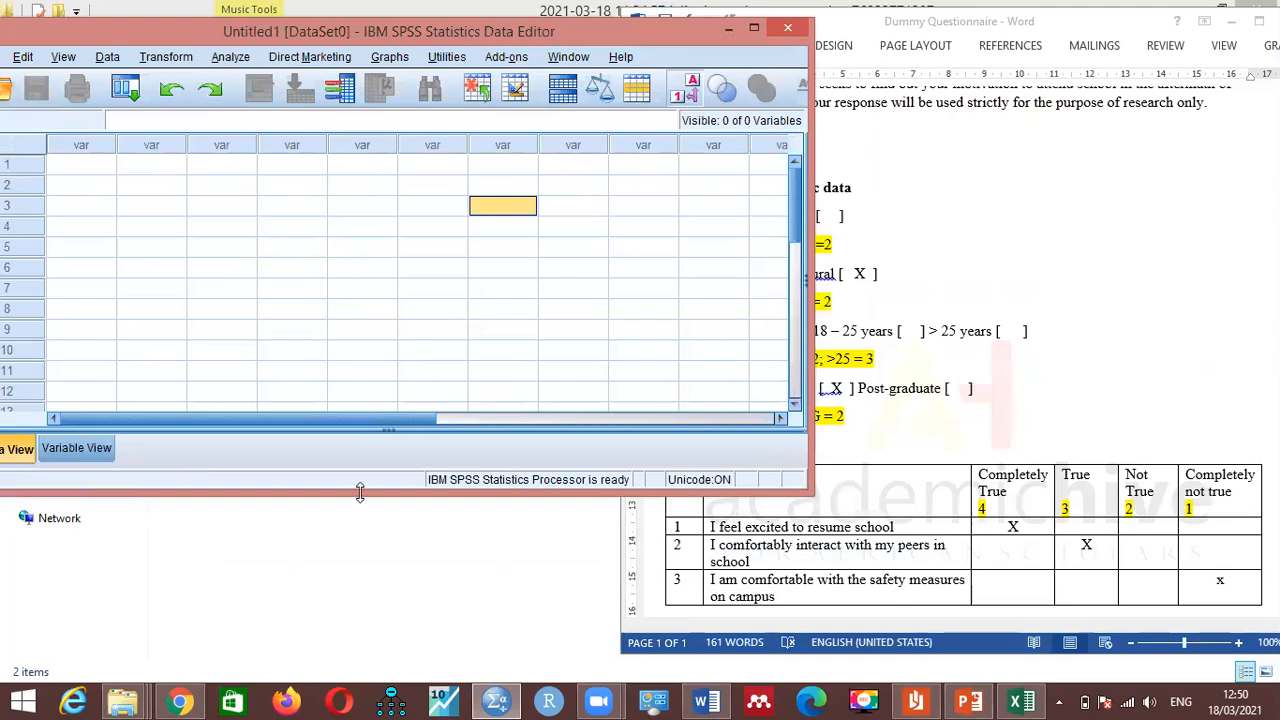
drag(360, 492, 434, 668)
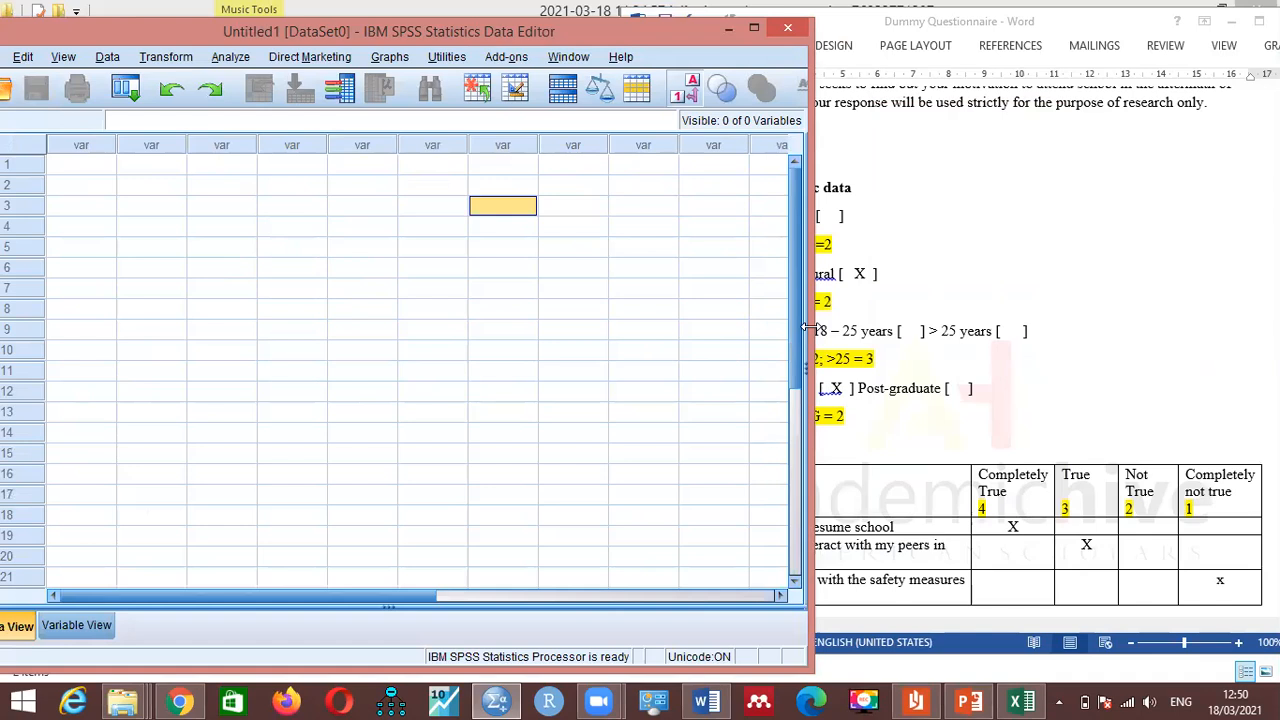
drag(808, 328, 638, 311)
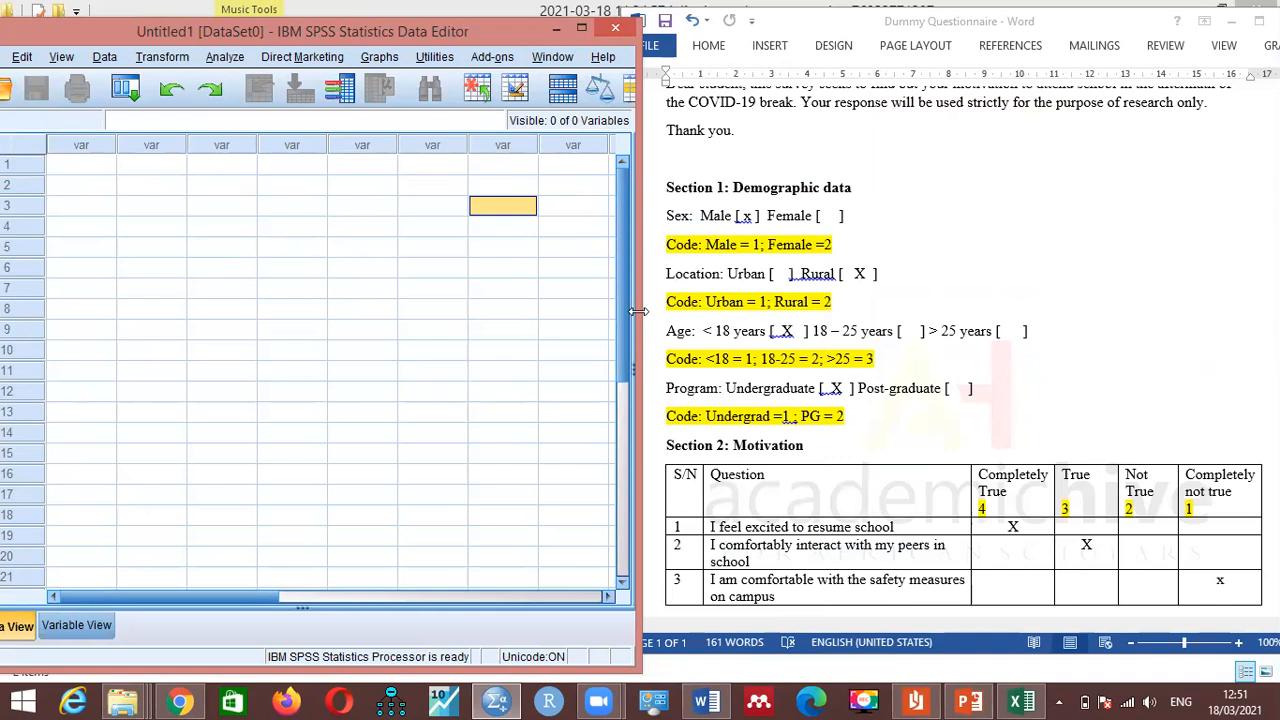
click(963, 150)
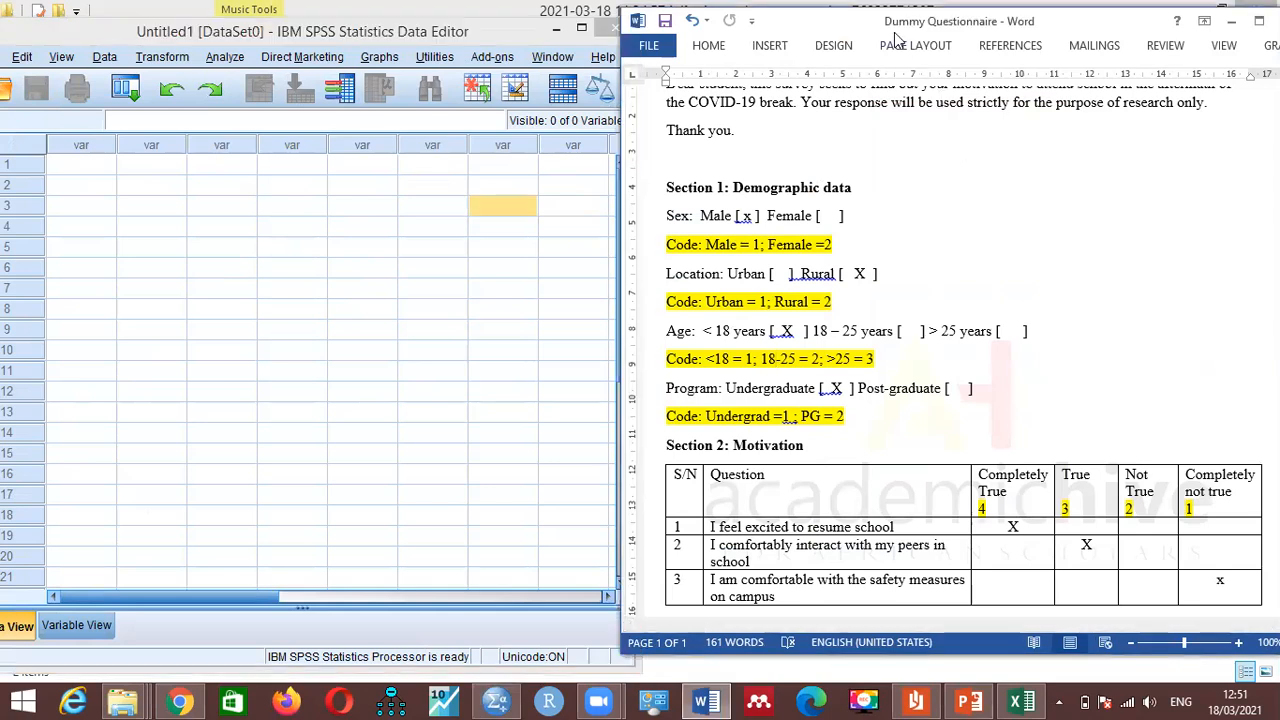
drag(897, 33, 909, 28)
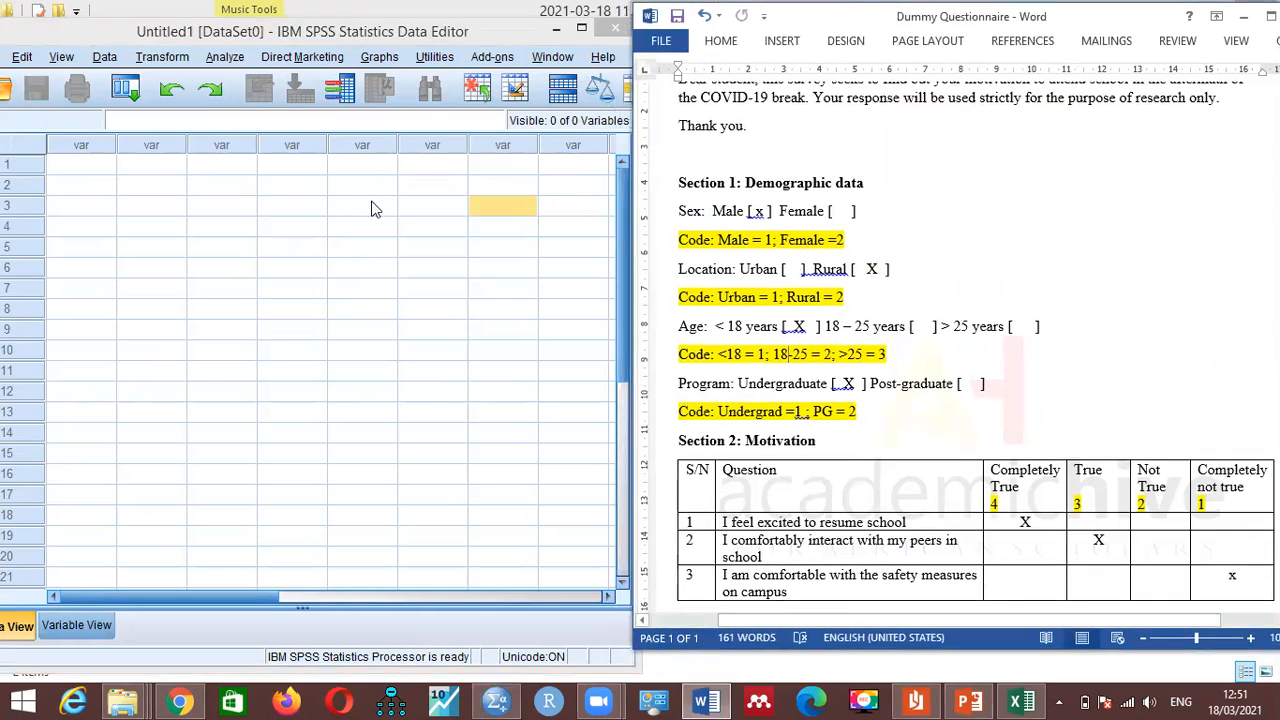
click(88, 171)
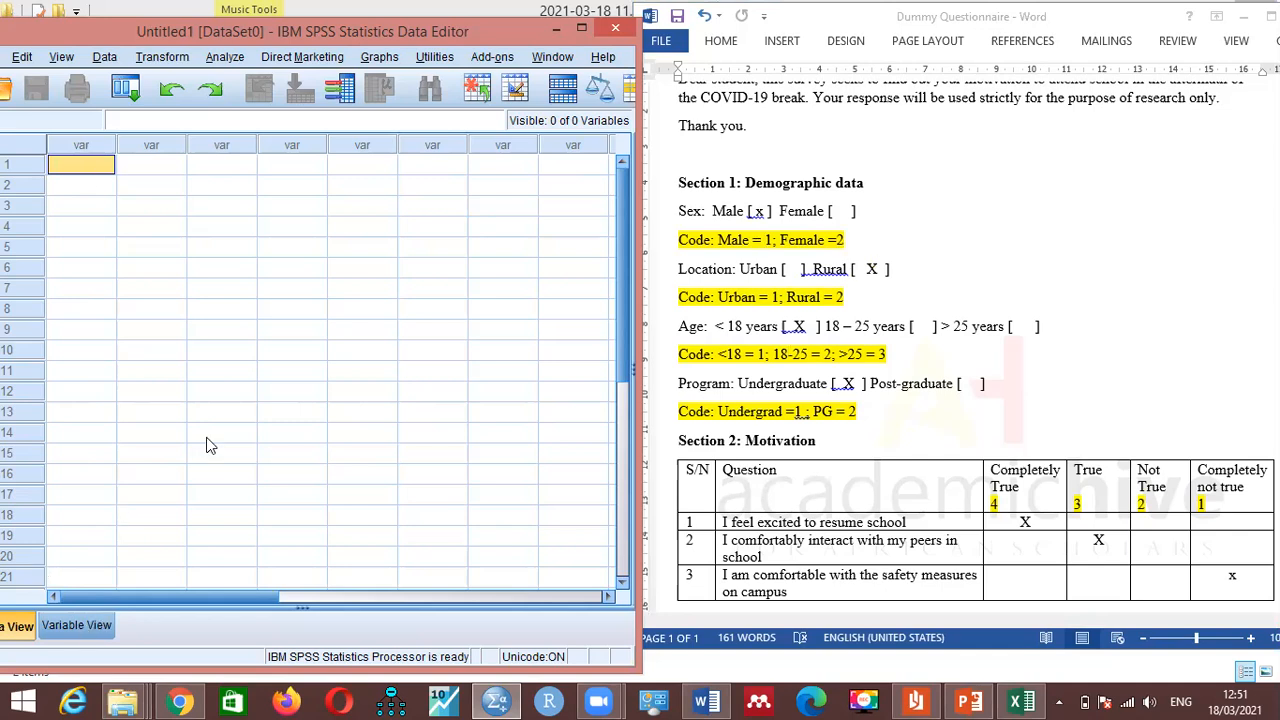
Step: Maximize the SPSS window and step through the empty cells of the first two rows in Data View
click(598, 32)
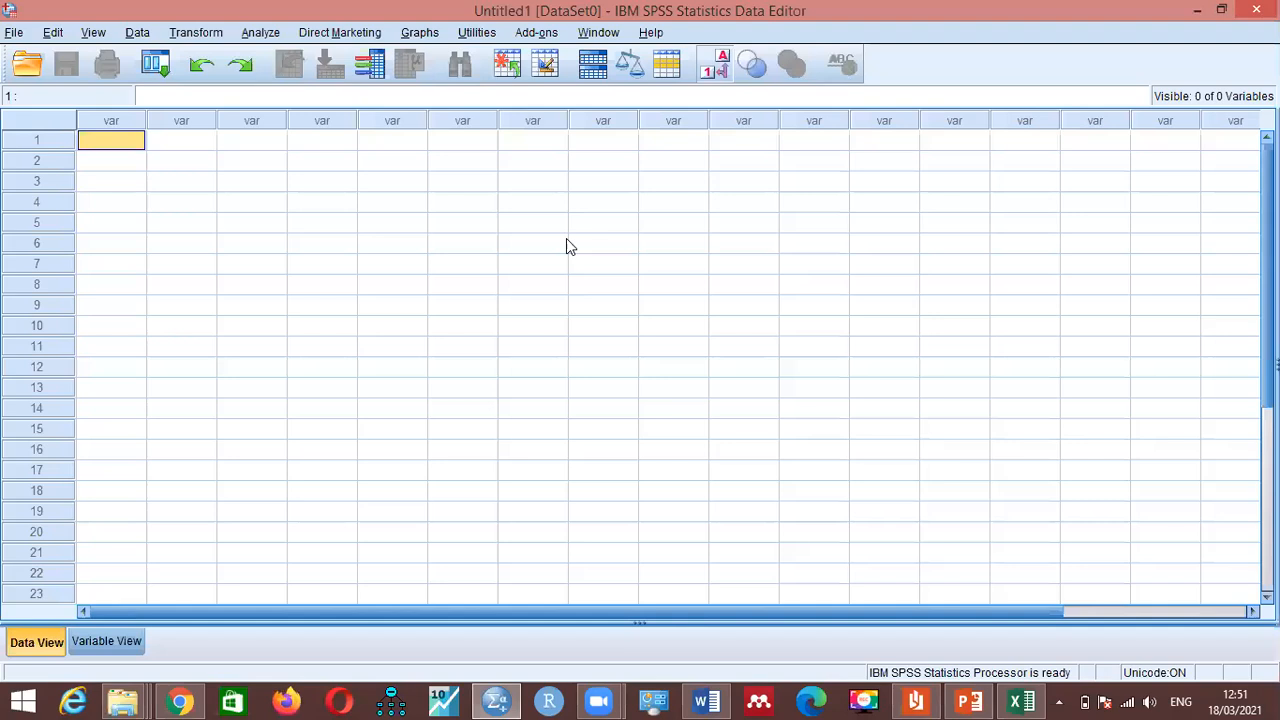
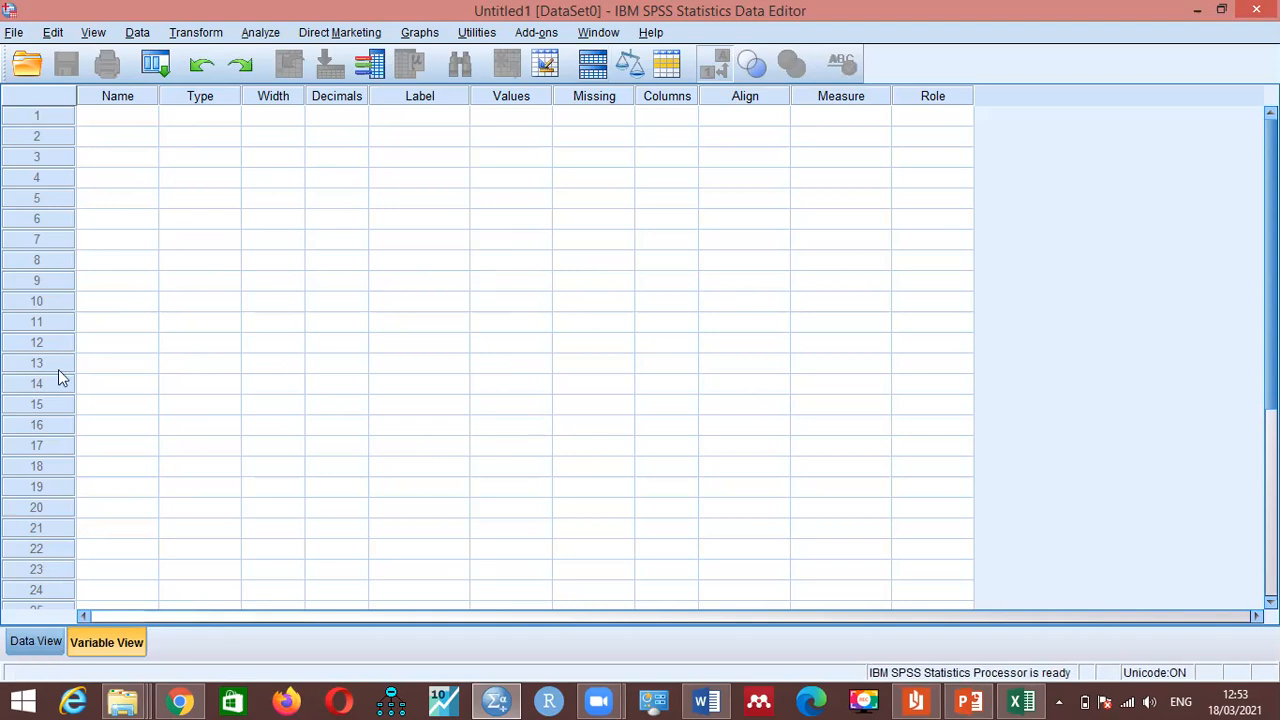
click(24, 648)
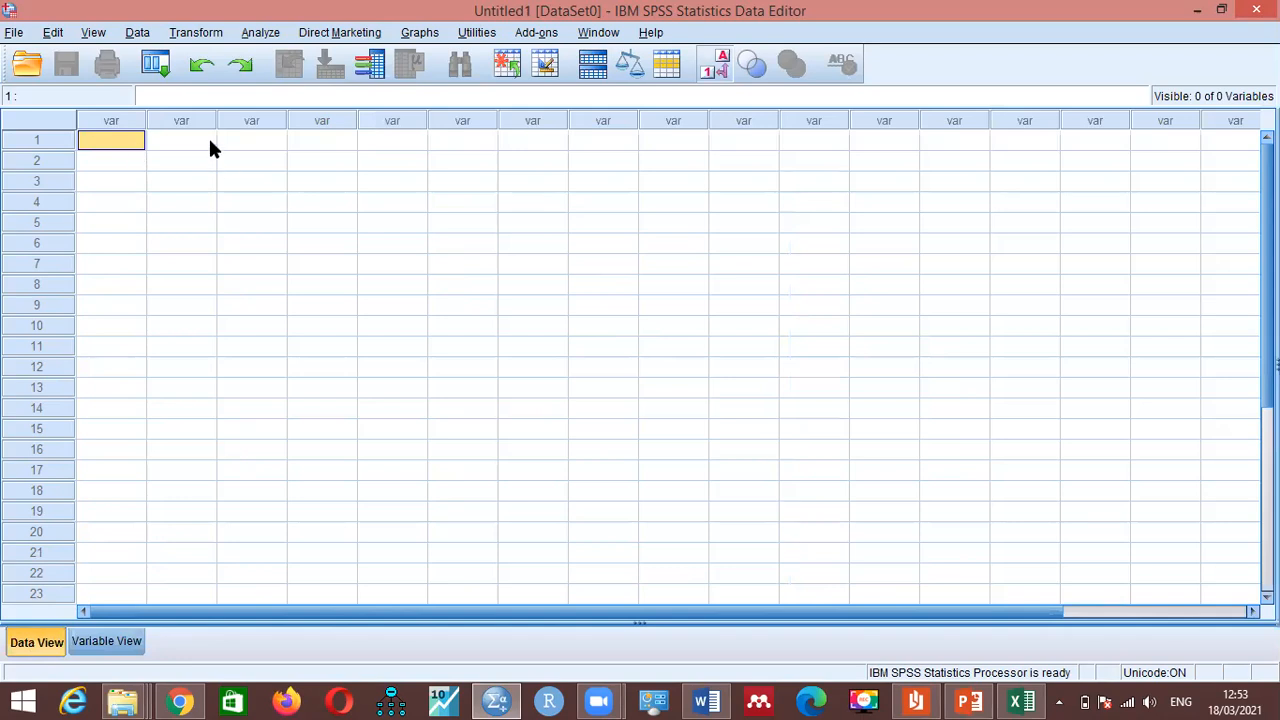
key(Right)
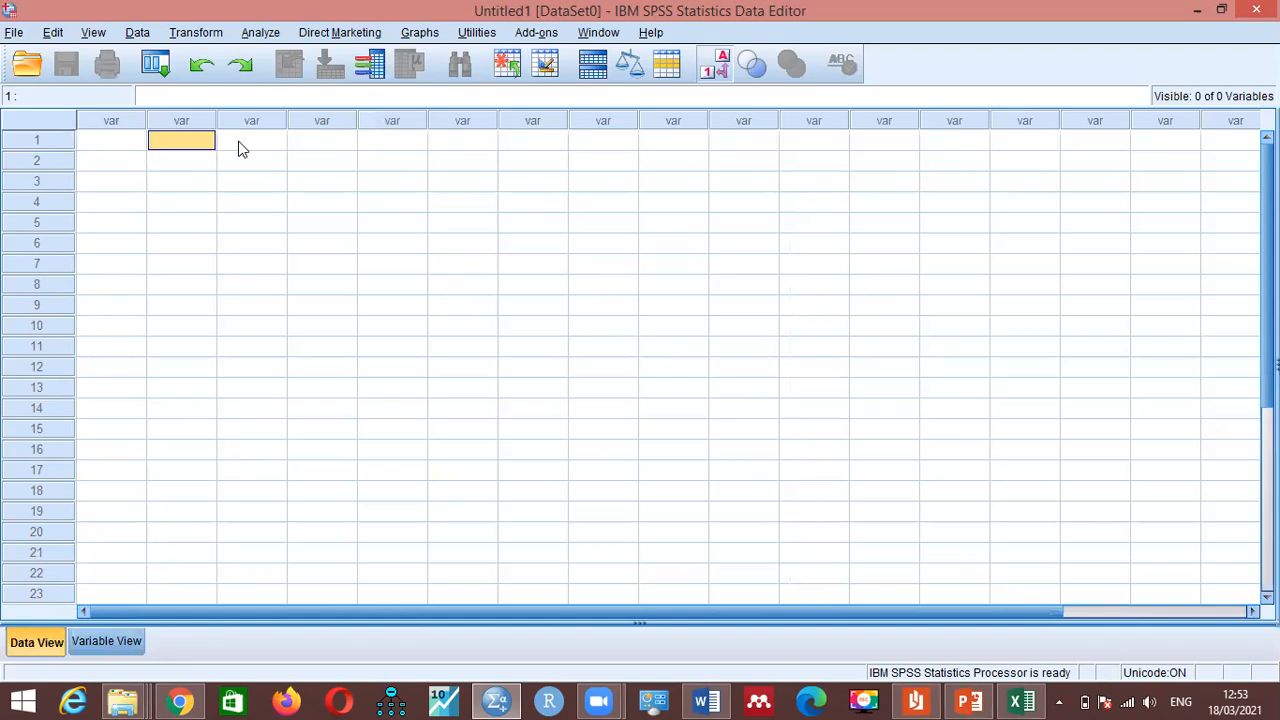
key(Right)
key(Right)
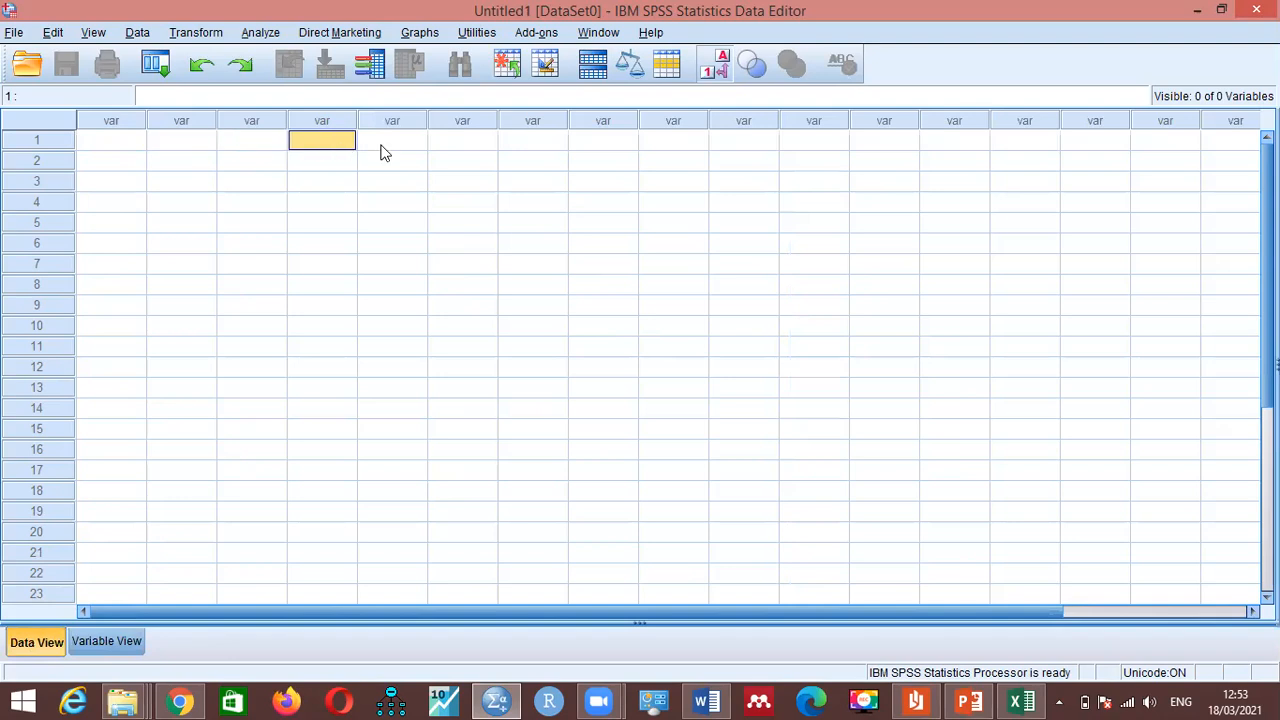
key(Right)
key(Right)
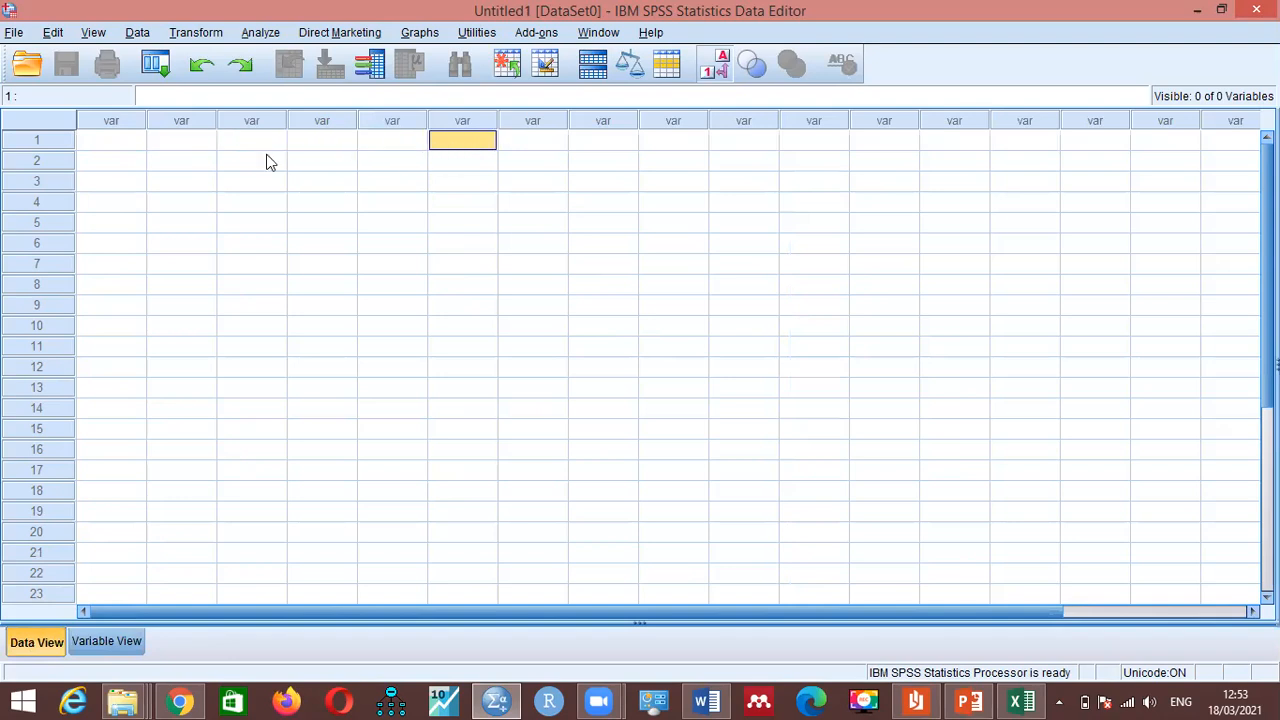
click(127, 156)
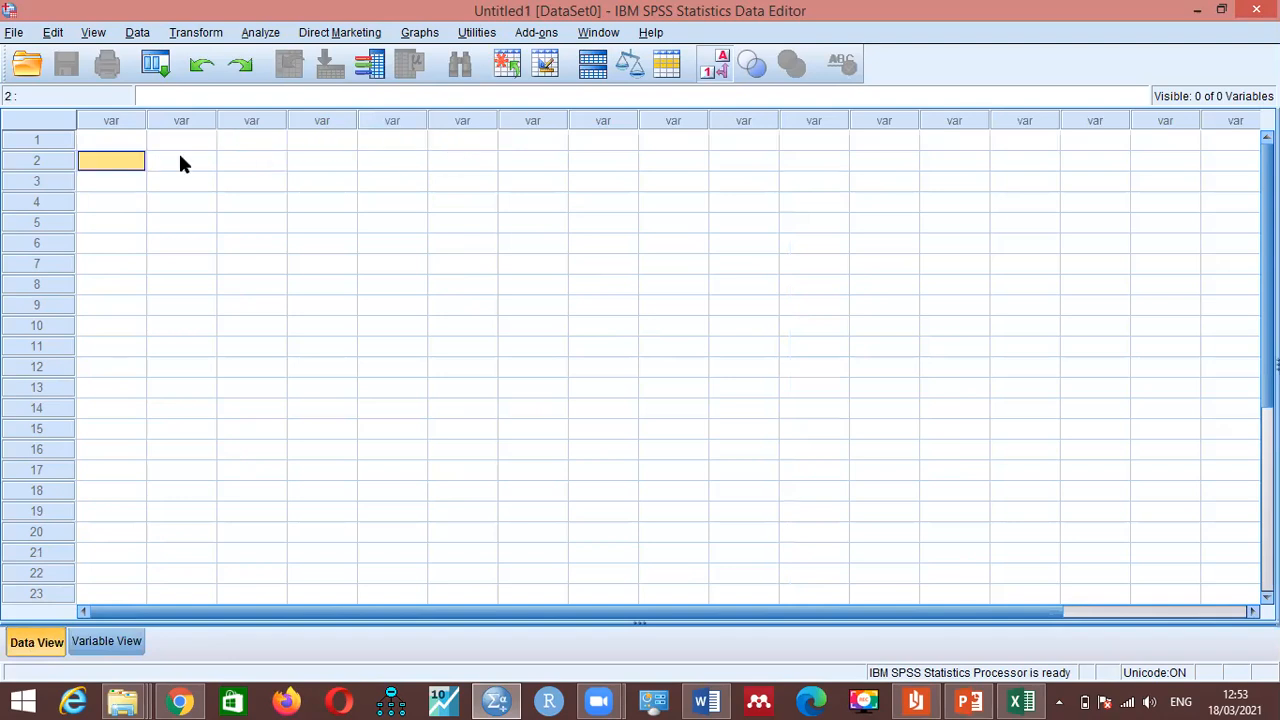
click(180, 154)
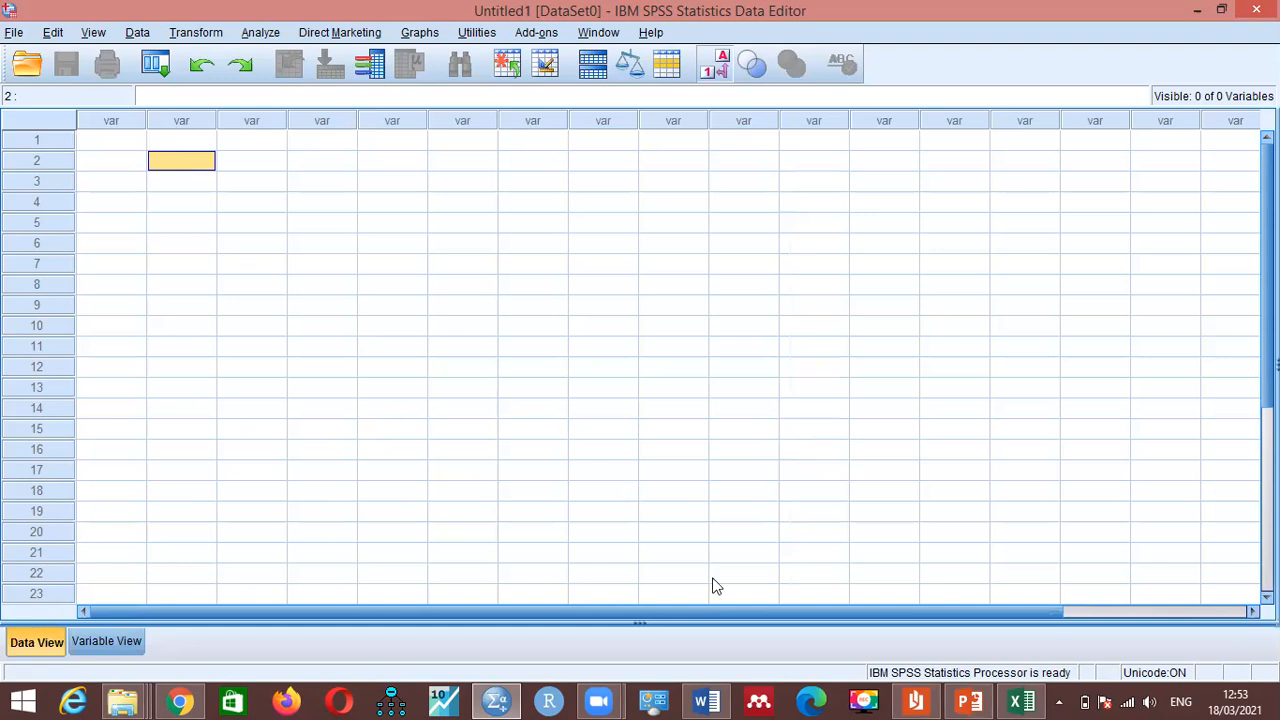
Step: Review the SPSS Overview slide in PowerPoint and the T-test data sheet in Excel, minimizing each one
click(964, 700)
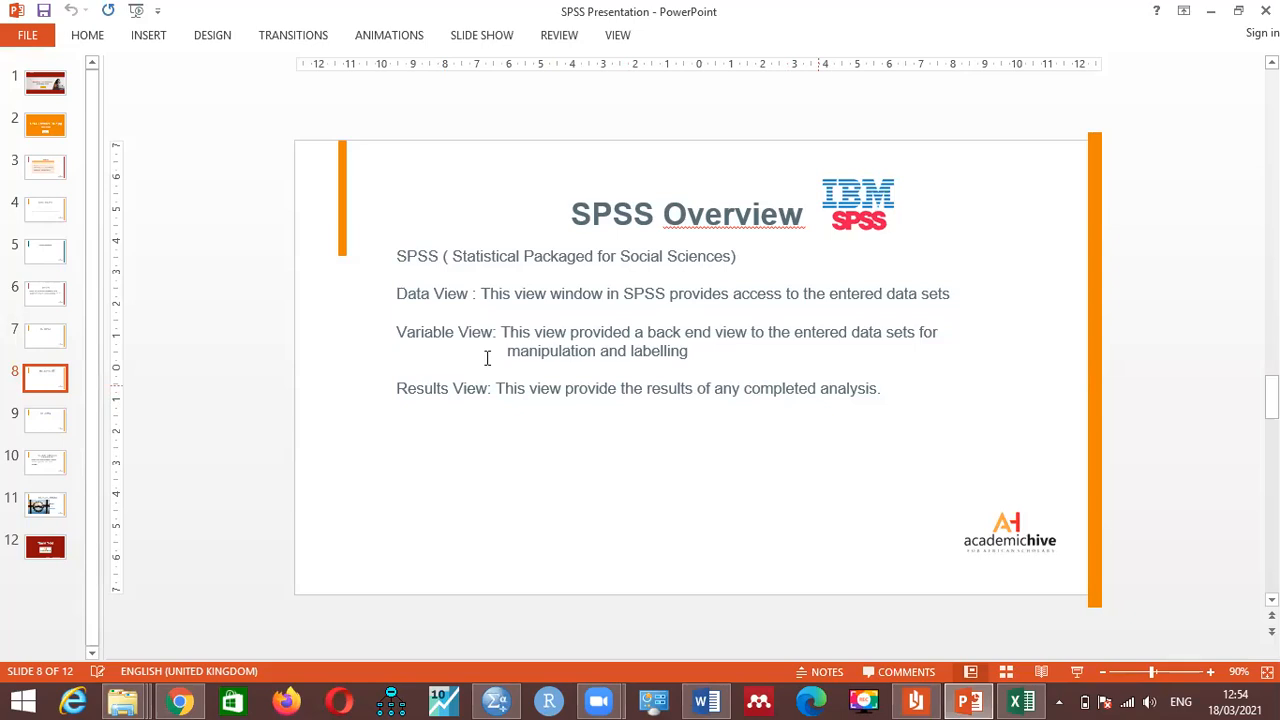
click(1213, 20)
click(1027, 702)
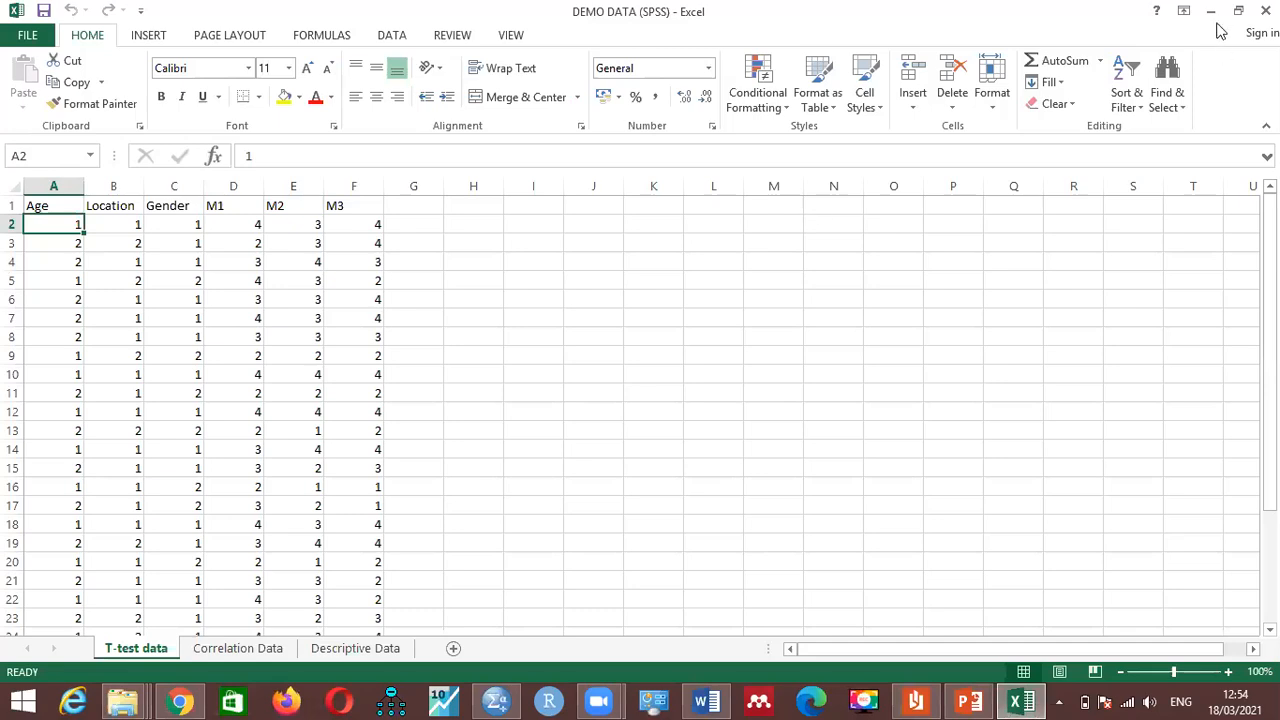
click(1213, 20)
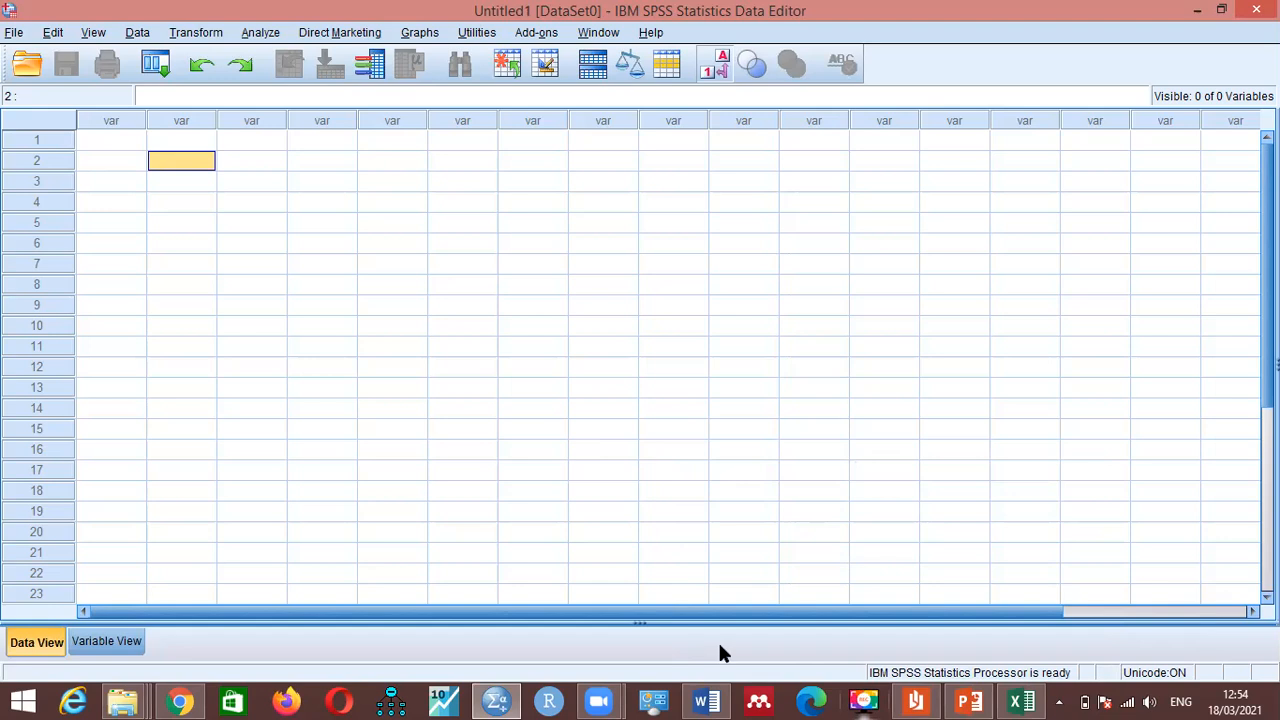
Step: Bring up the Word questionnaire, restore the SPSS window, and reposition both side by side without overlap
click(706, 700)
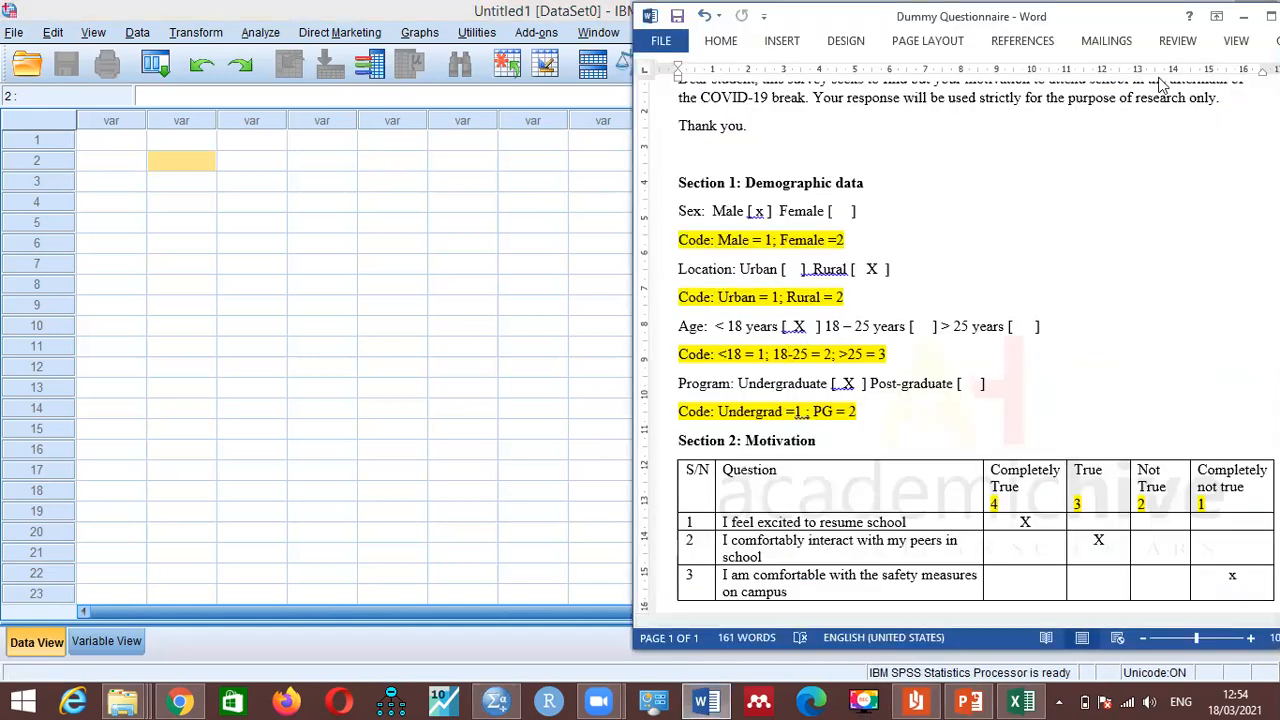
click(533, 202)
click(1222, 12)
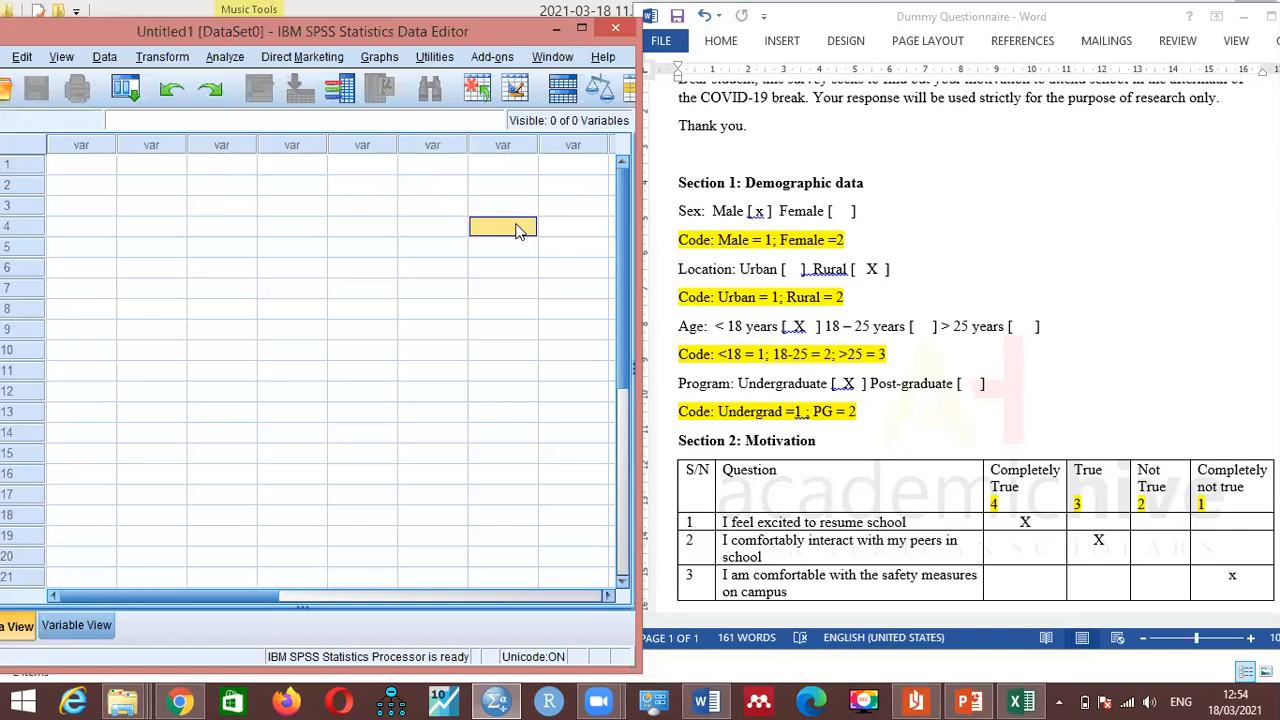
click(72, 166)
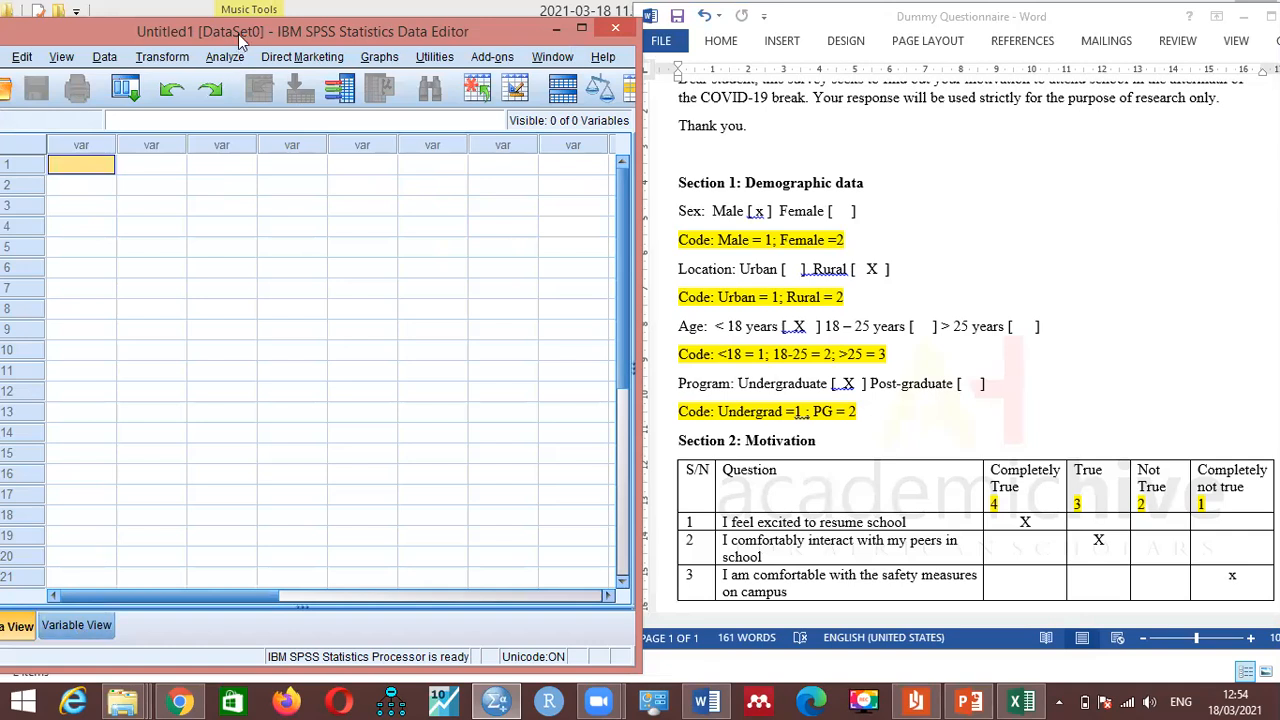
drag(238, 34, 240, 40)
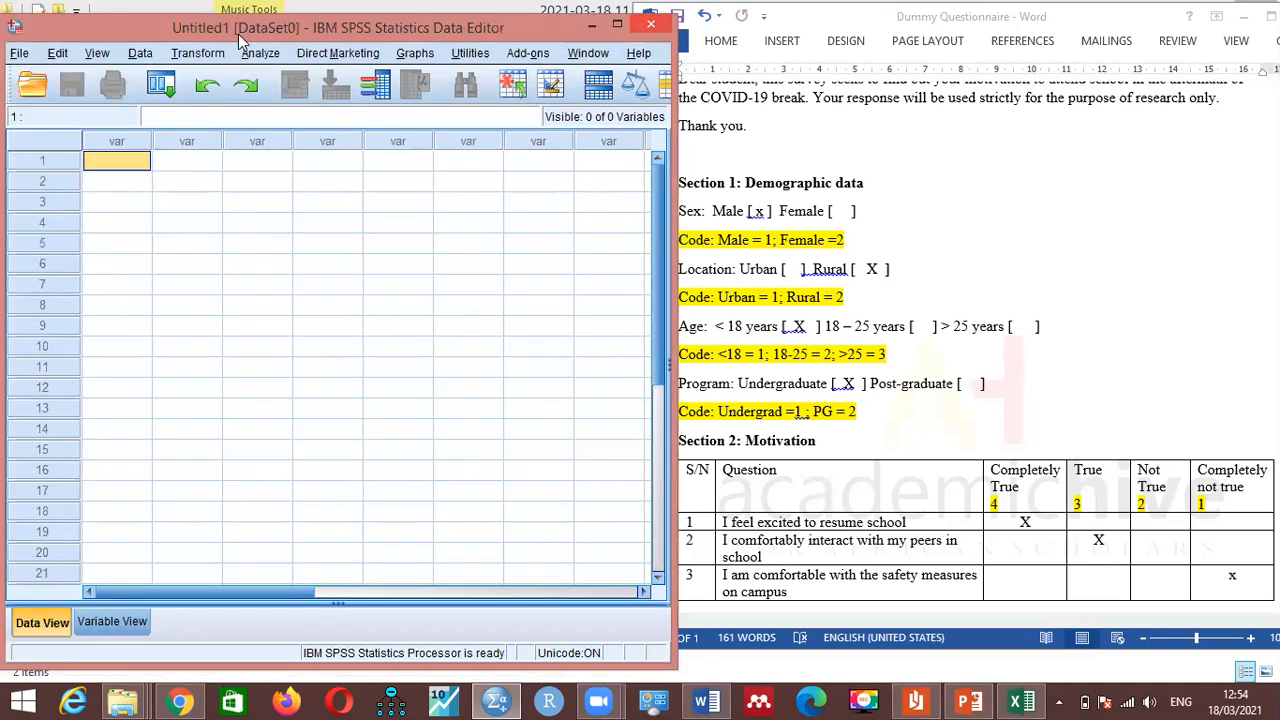
drag(840, 16, 902, 32)
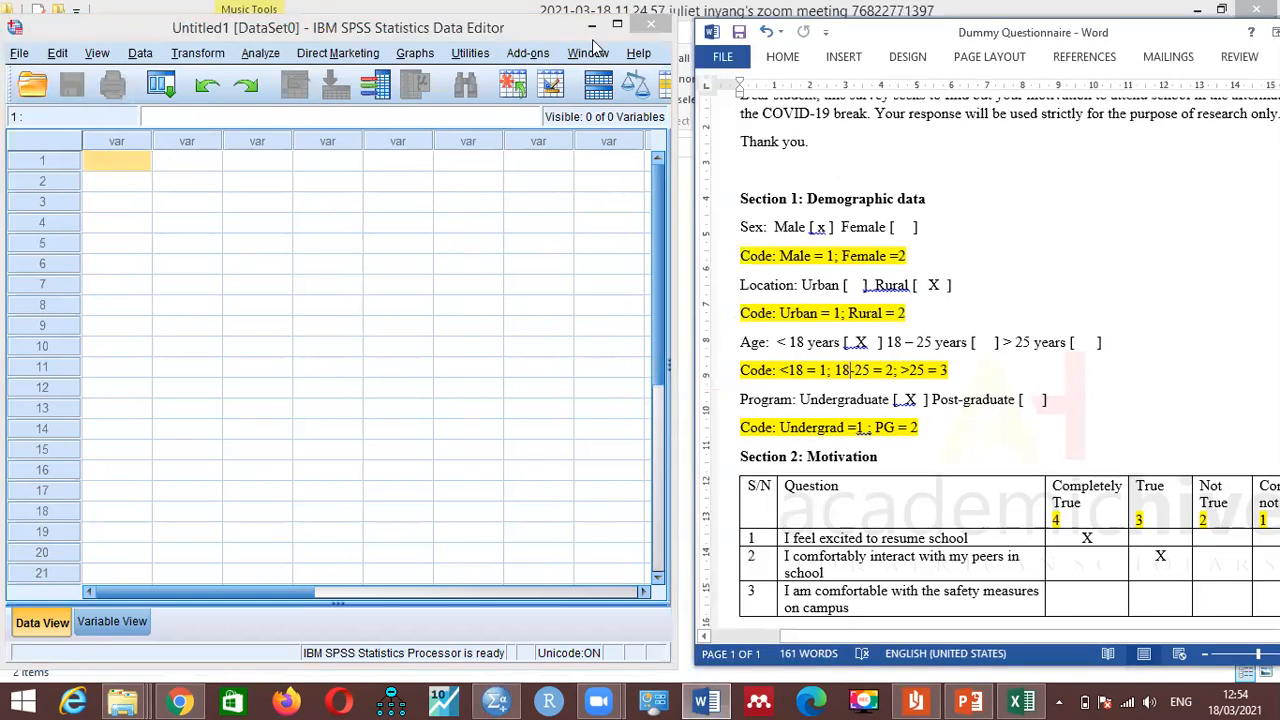
drag(260, 28, 279, 28)
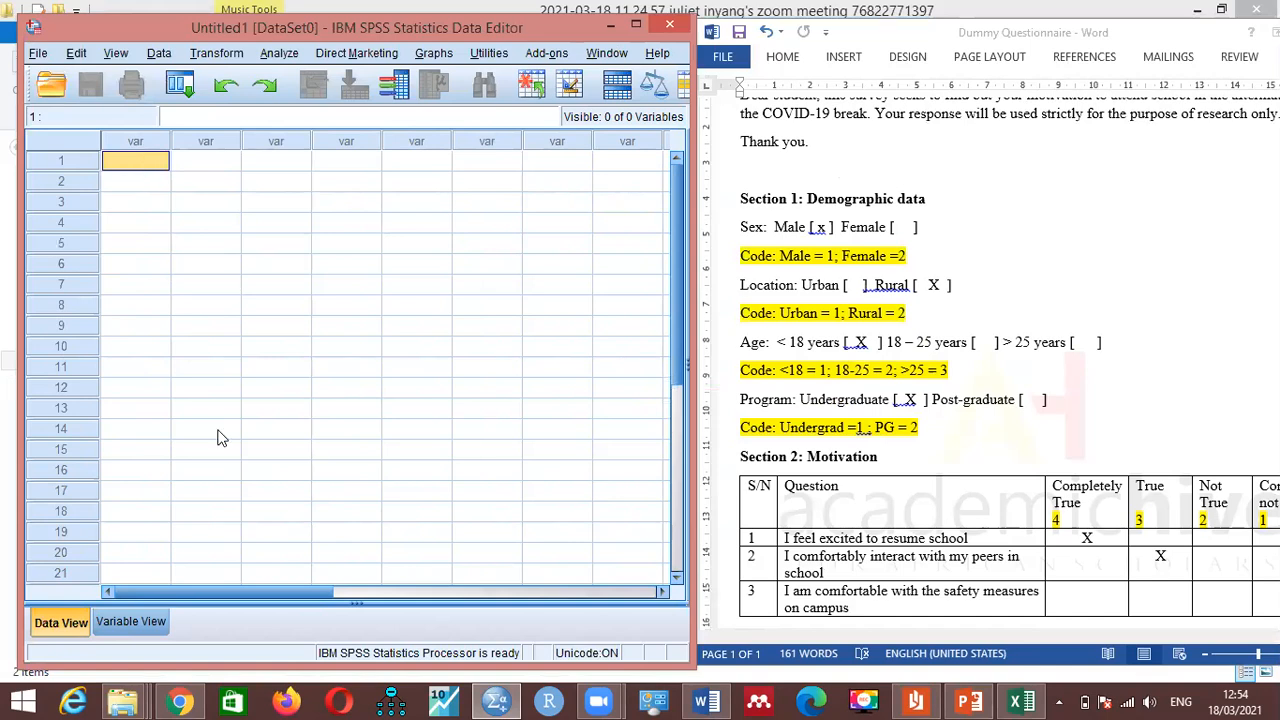
Step: Switch to Variable View in SPSS and replace the word Sex with Gender in the Word questionnaire's first demographic item
click(133, 626)
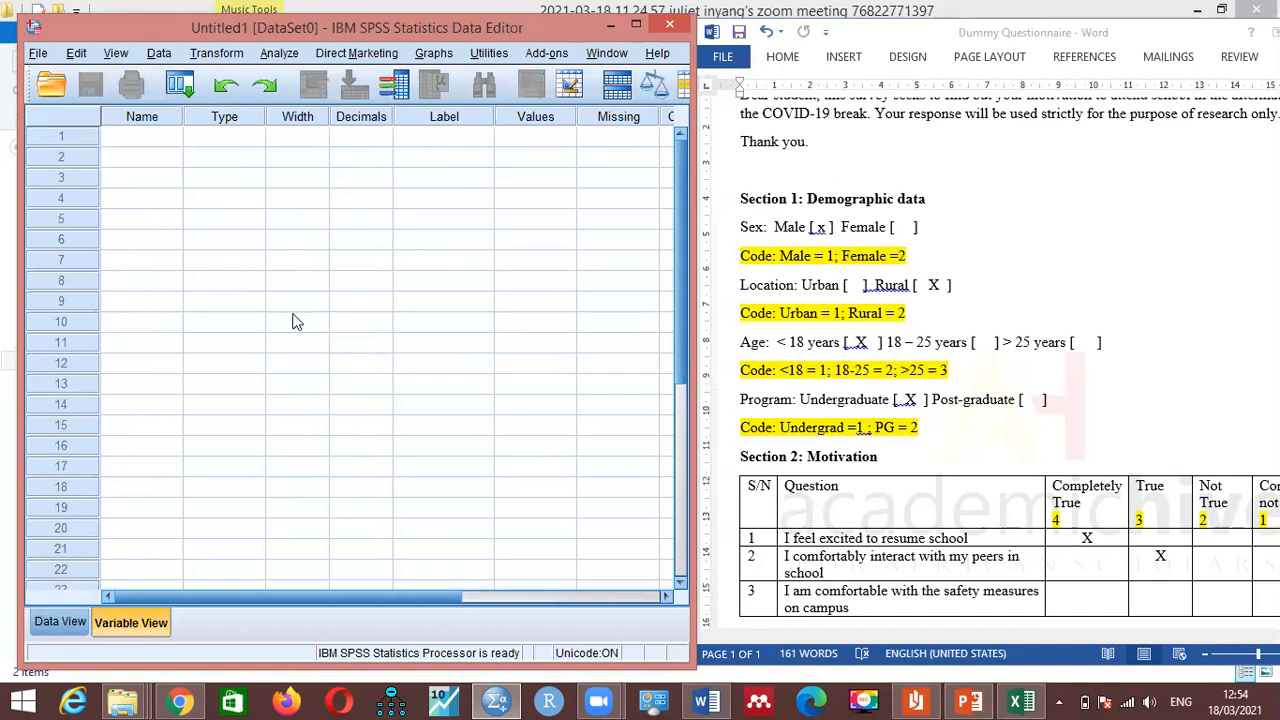
click(138, 156)
click(160, 143)
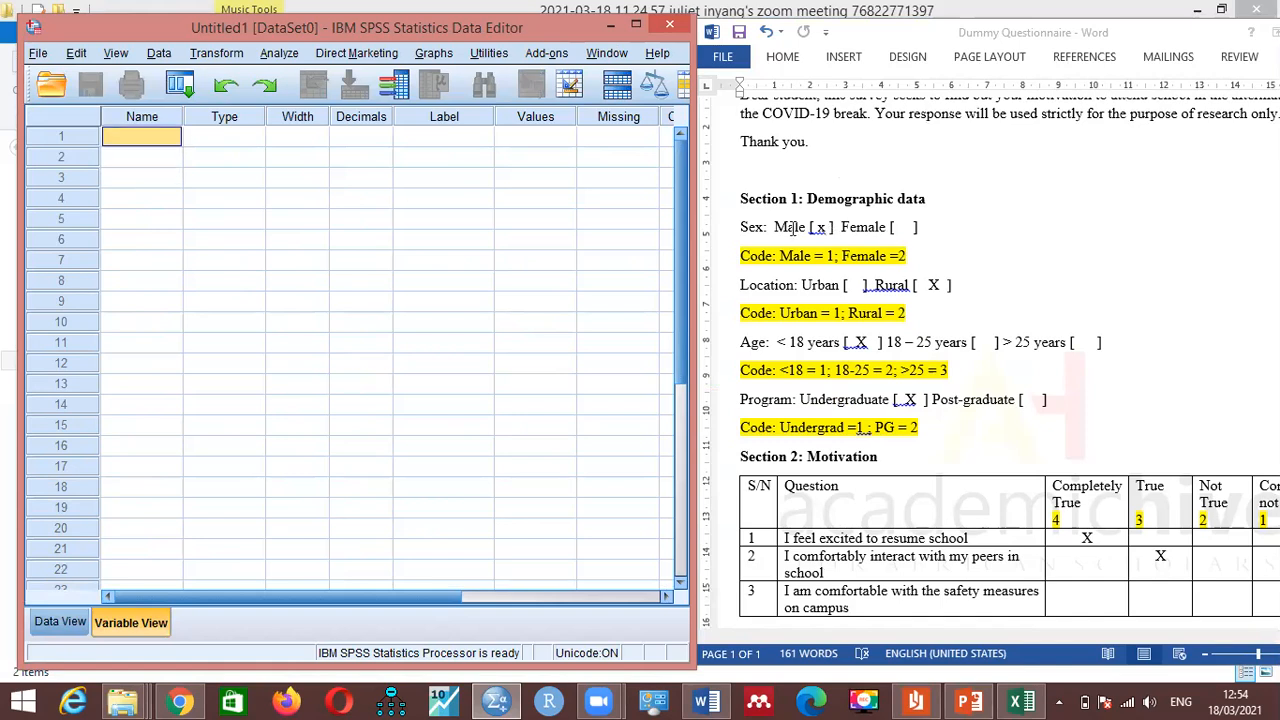
click(764, 228)
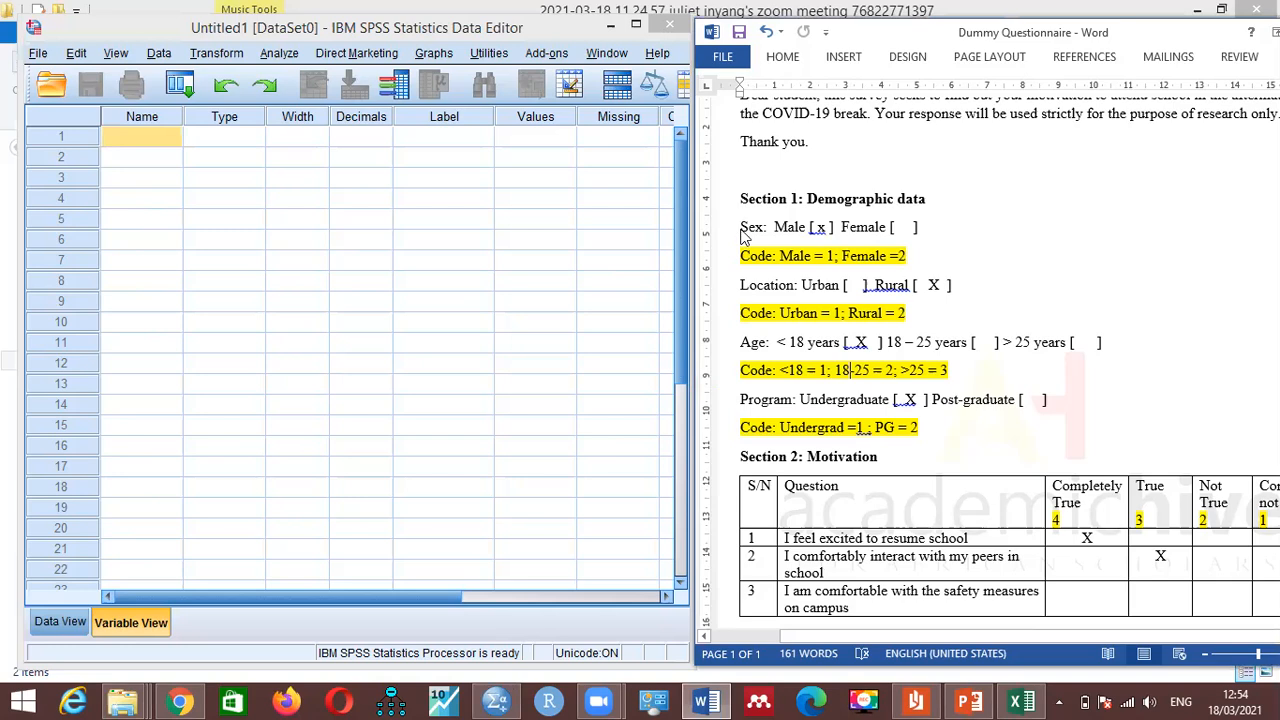
double_click(746, 236)
text(Gender)
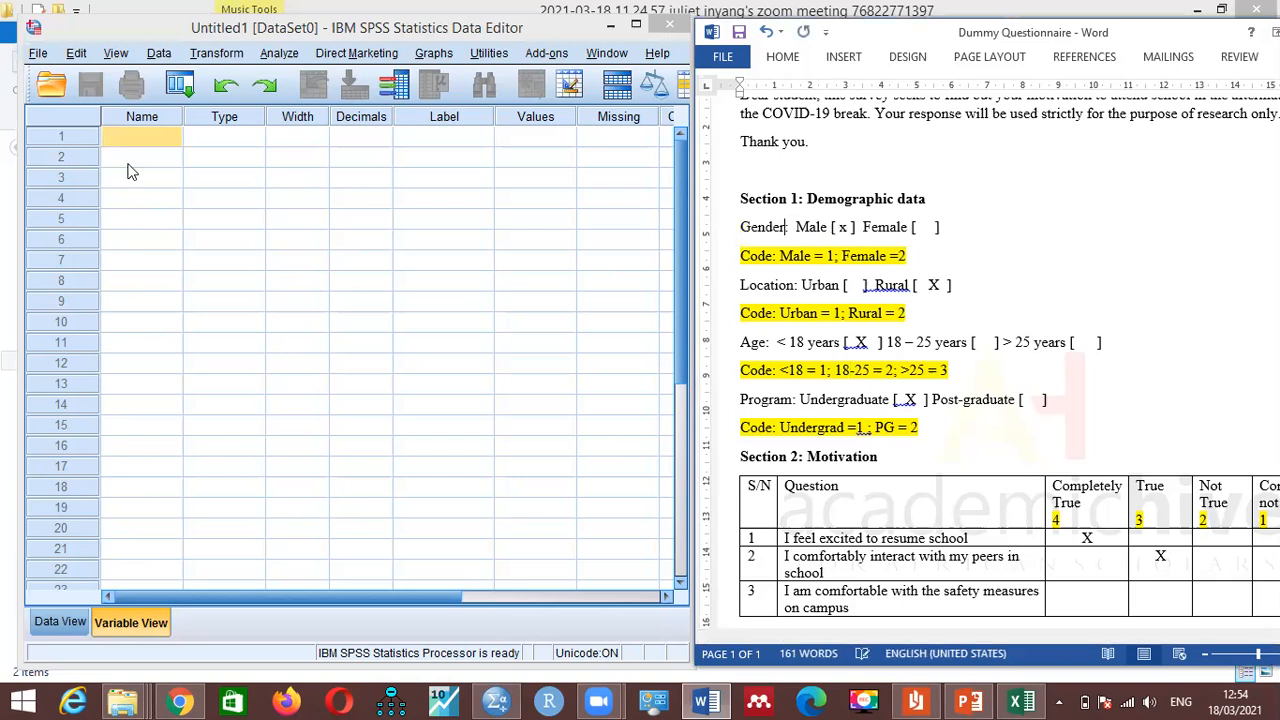
Step: Name the first variable Gender in Variable View and select its type setting
click(118, 133)
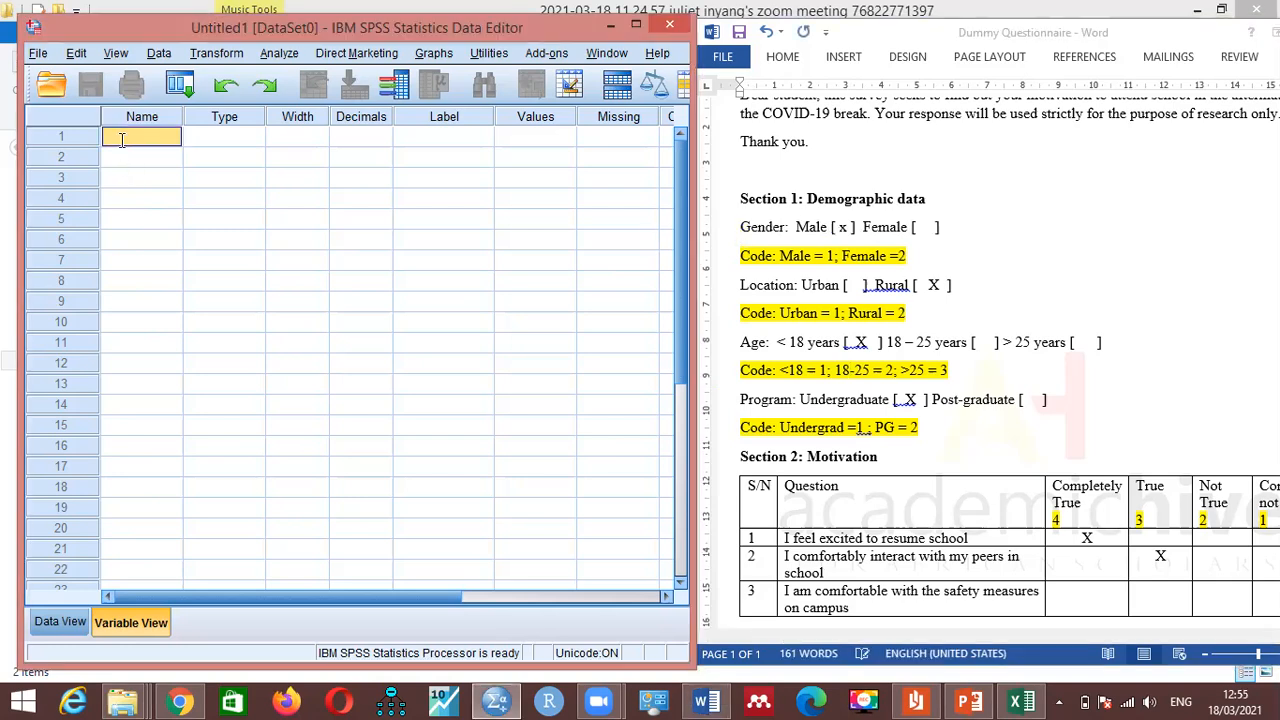
text(Gender)
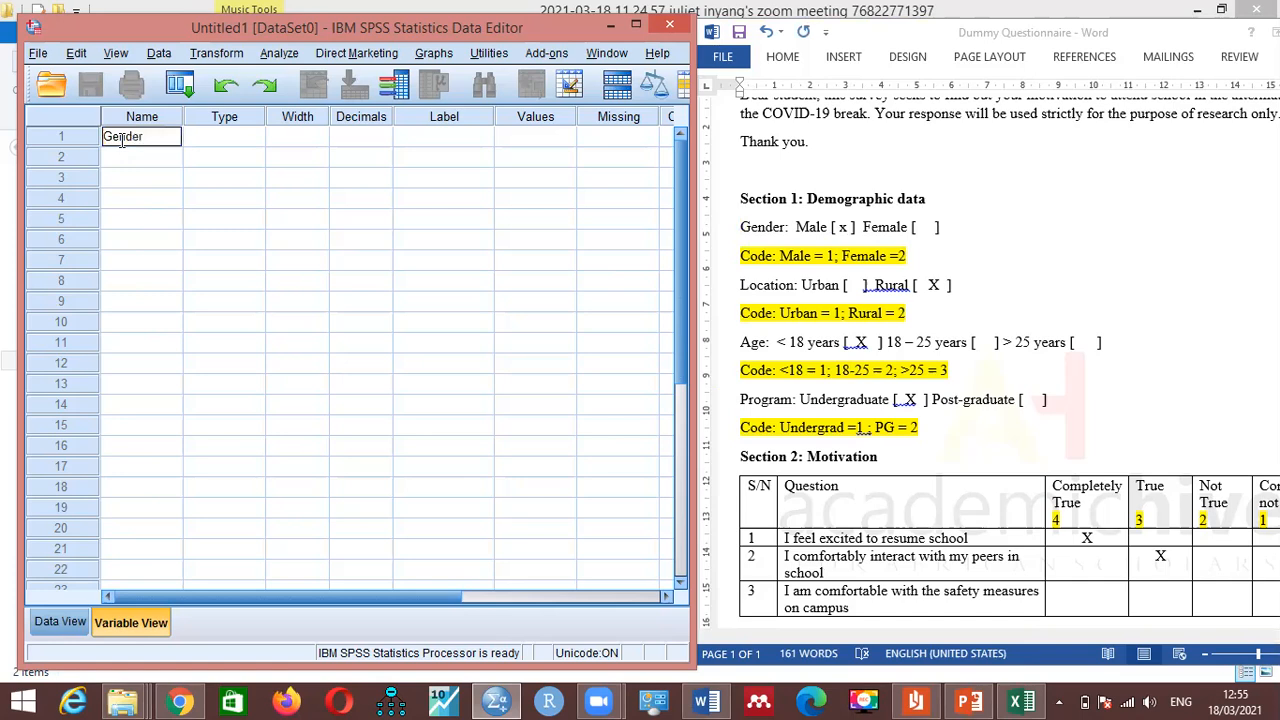
click(256, 143)
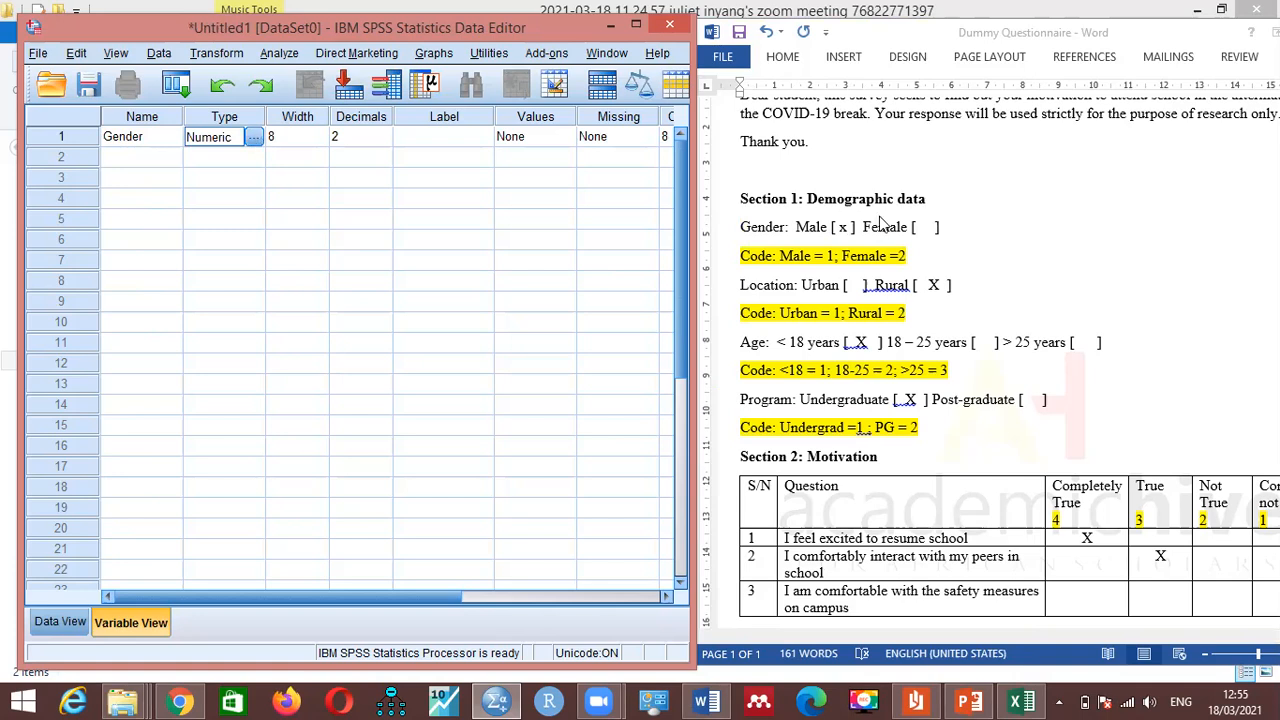
Step: Insert a new line with an underscore blank beneath the Location item in the Word questionnaire
click(963, 275)
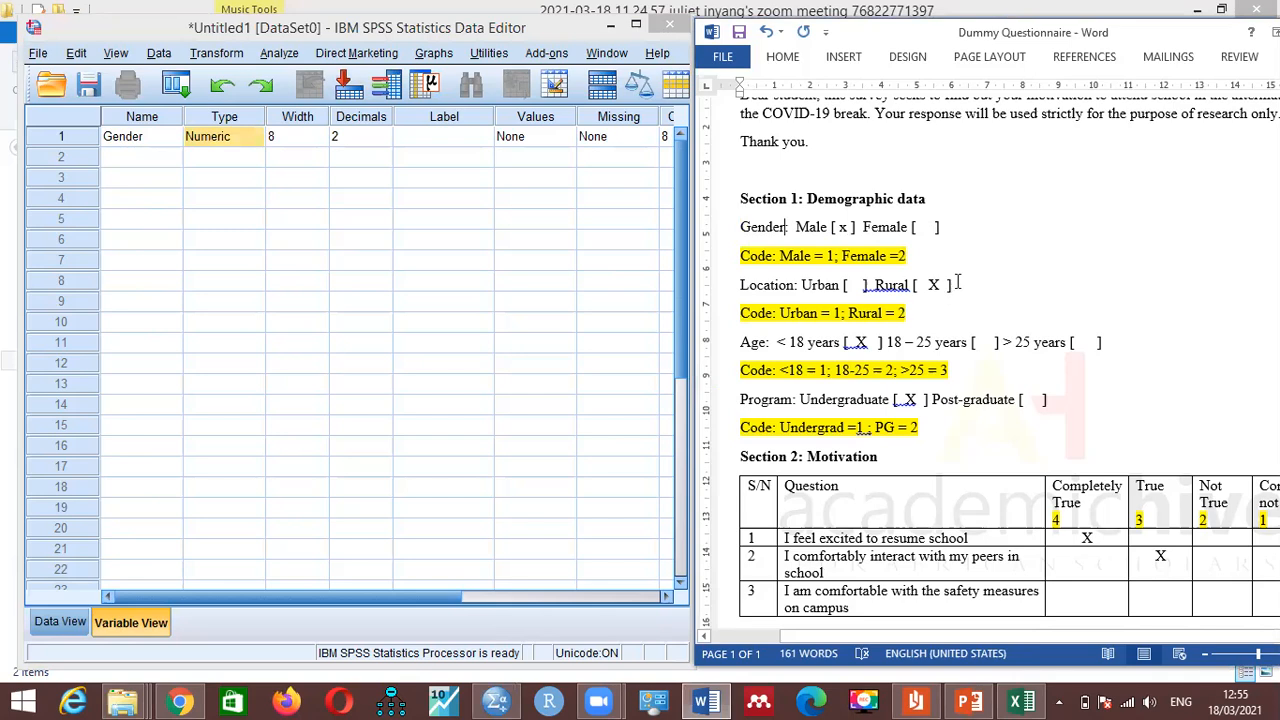
text(:)
key(Return)
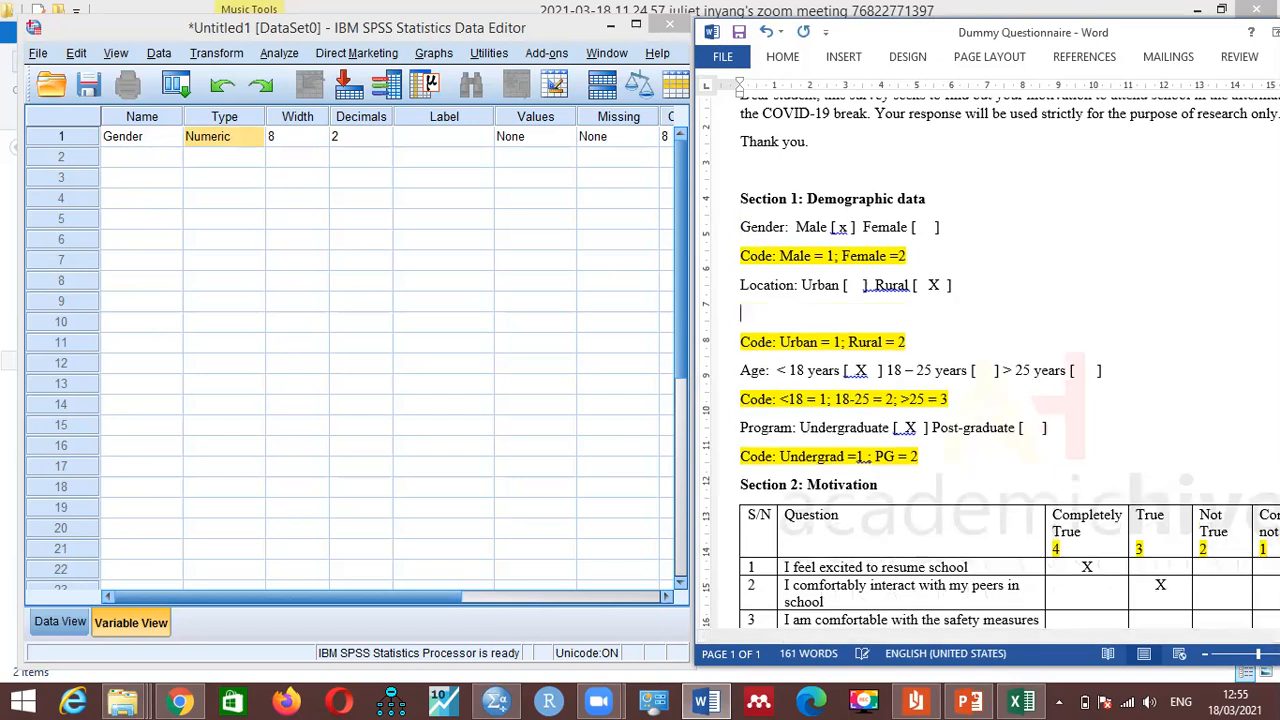
text(______________)
key(BackSpace)
key(BackSpace)
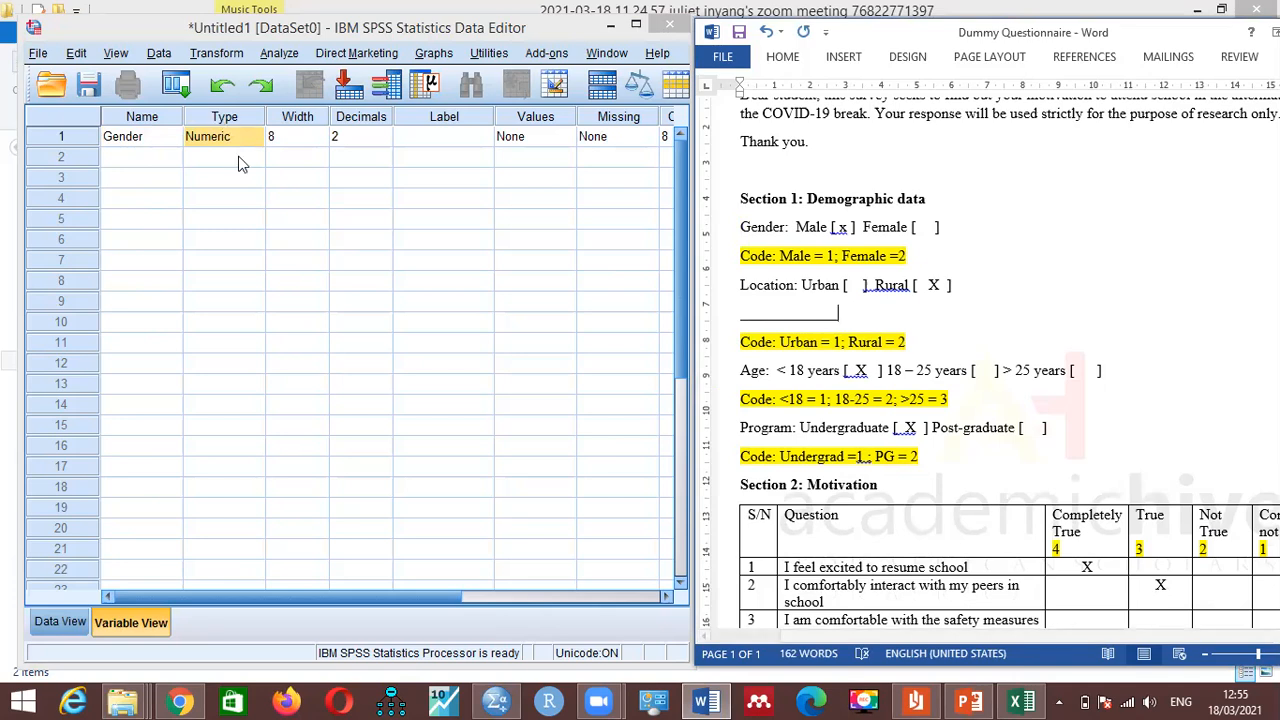
Step: Change the Gender variable's type to String in SPSS
click(257, 140)
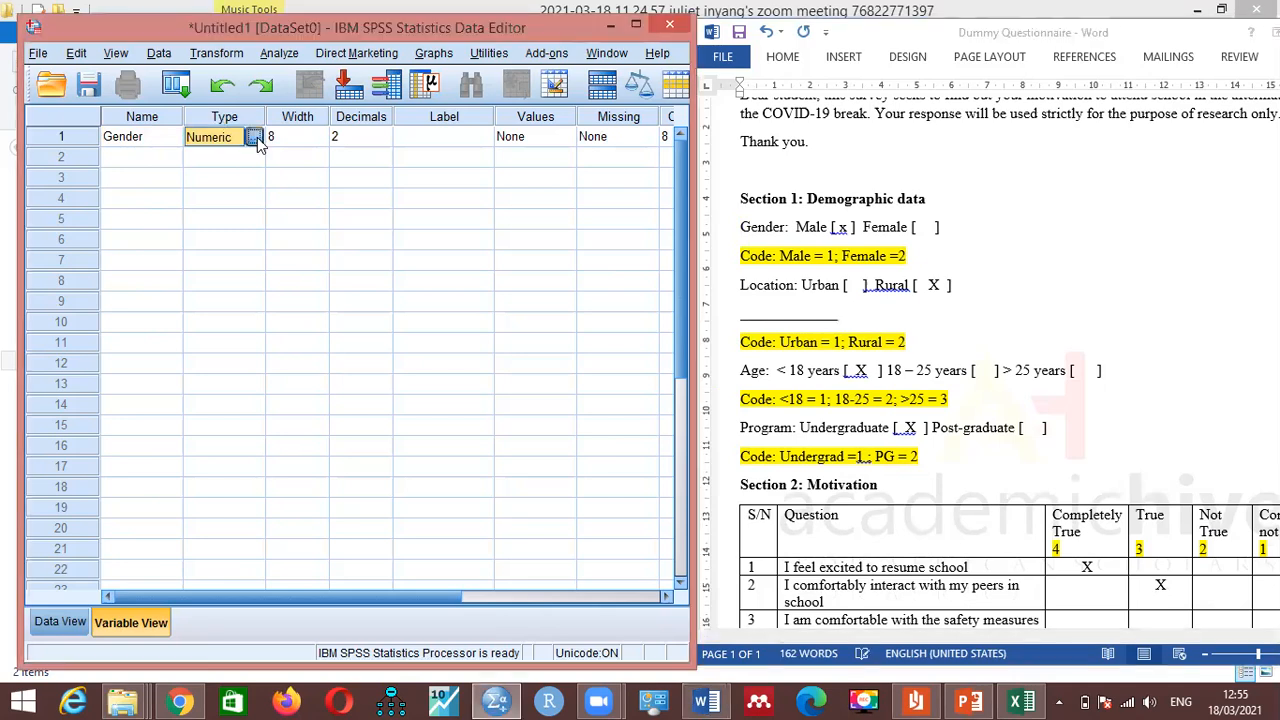
click(257, 140)
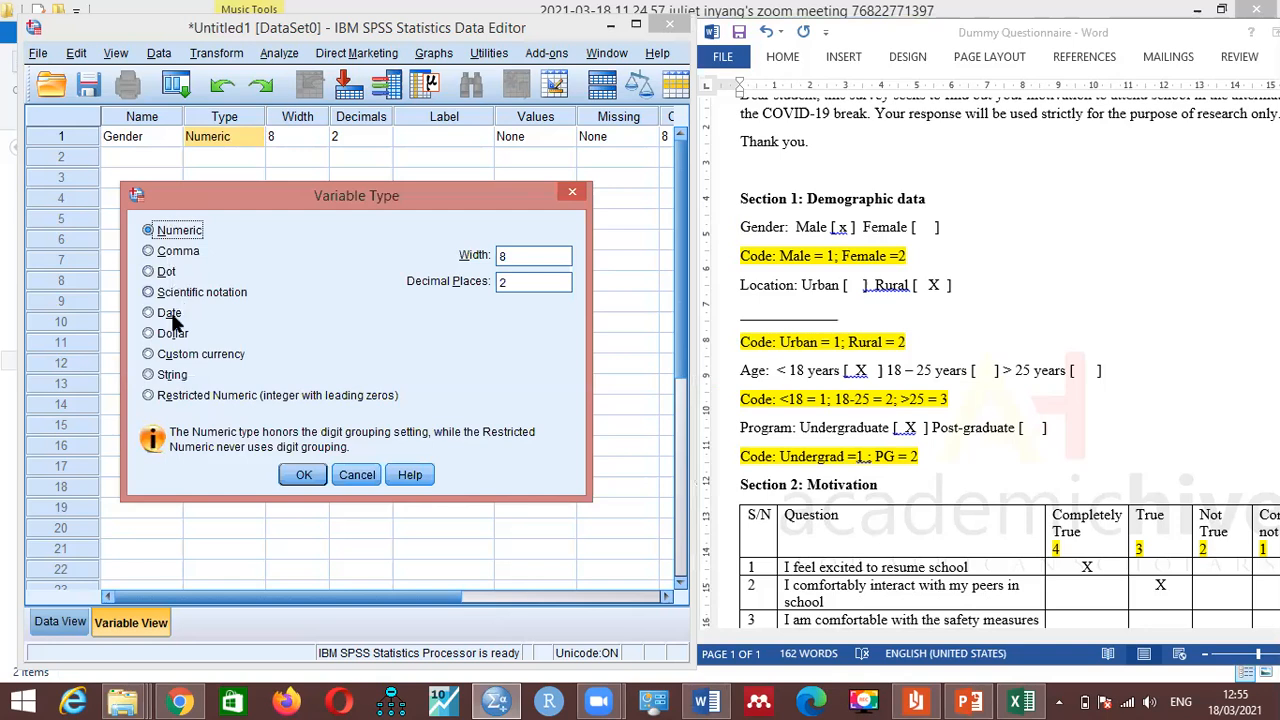
click(150, 375)
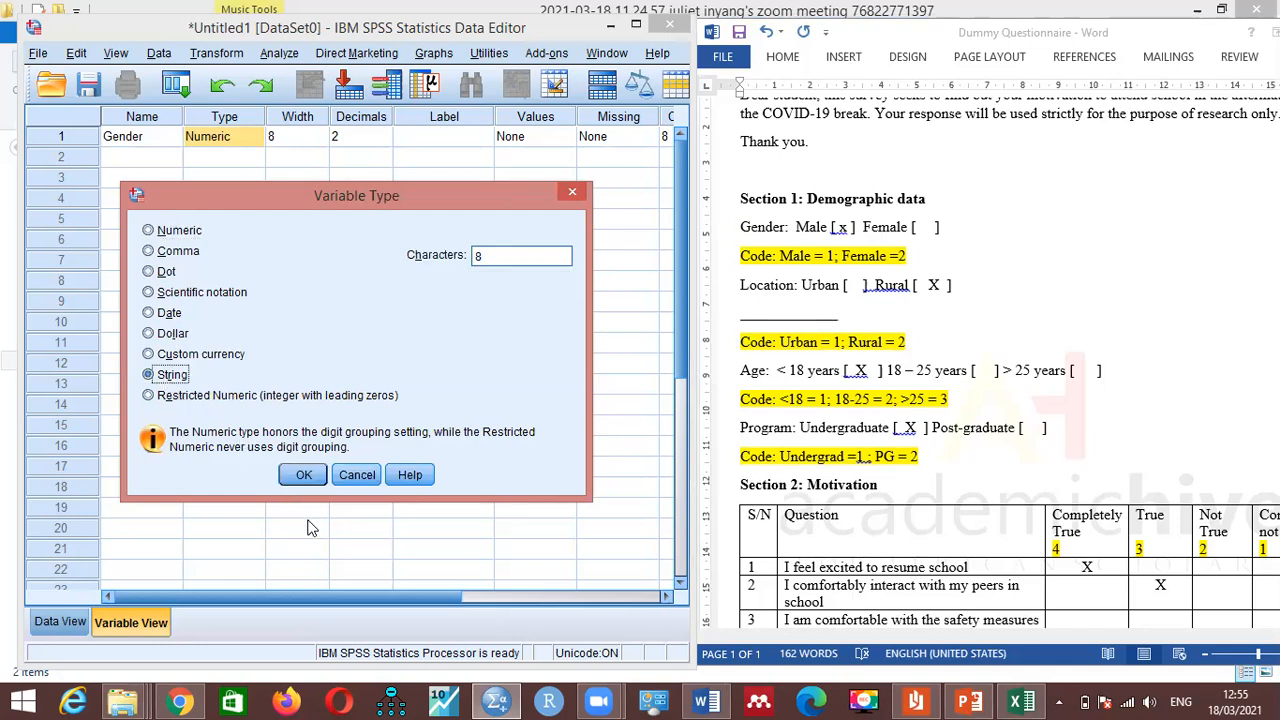
click(304, 477)
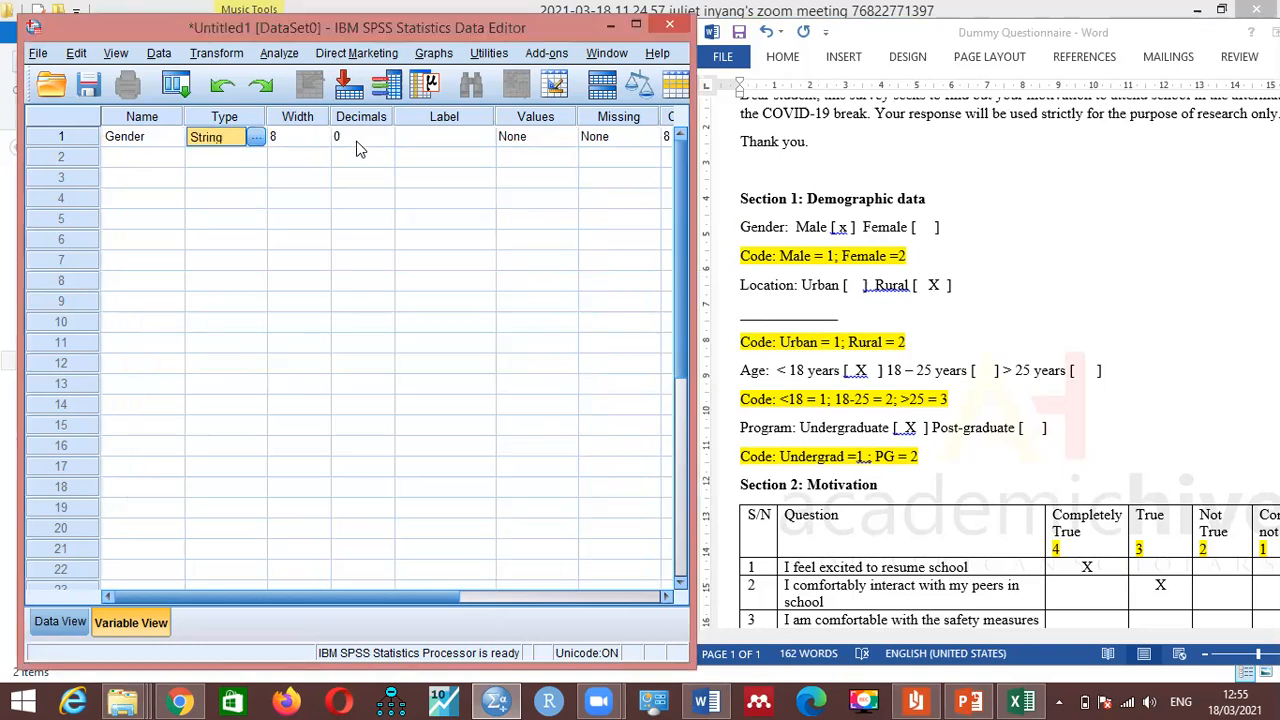
Step: Set the Gender variable's type back to Numeric
click(256, 138)
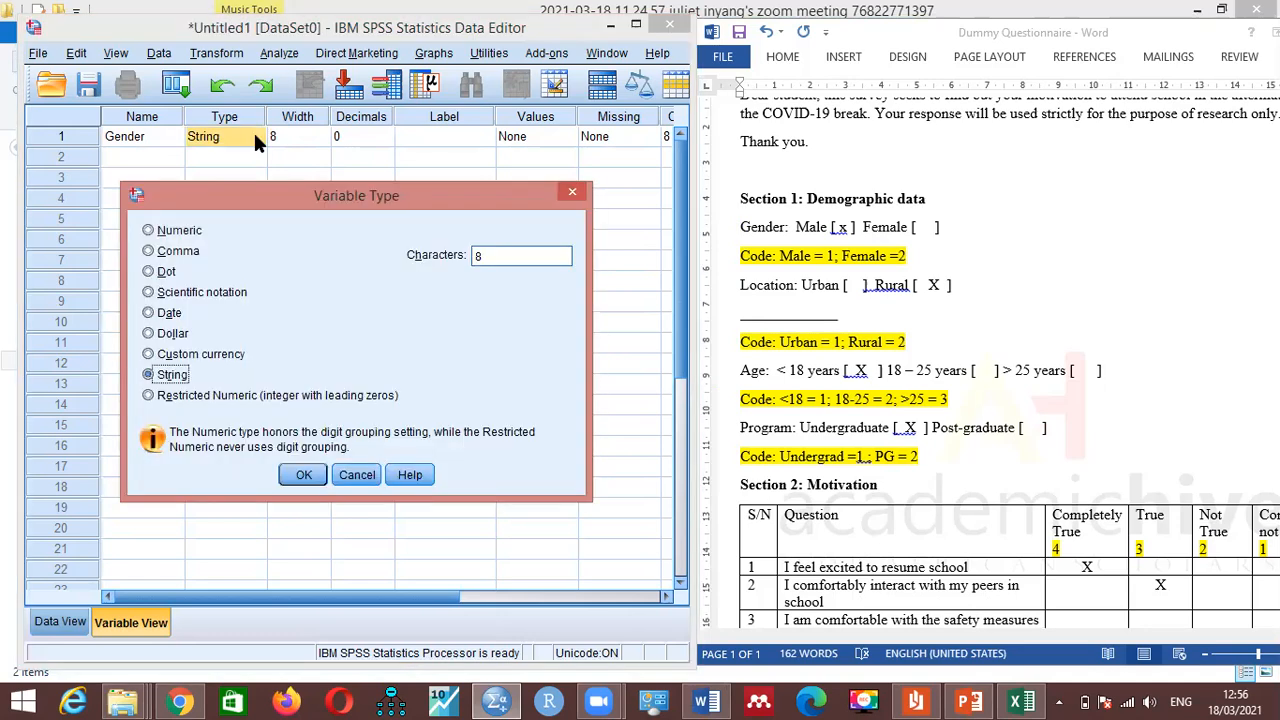
click(160, 232)
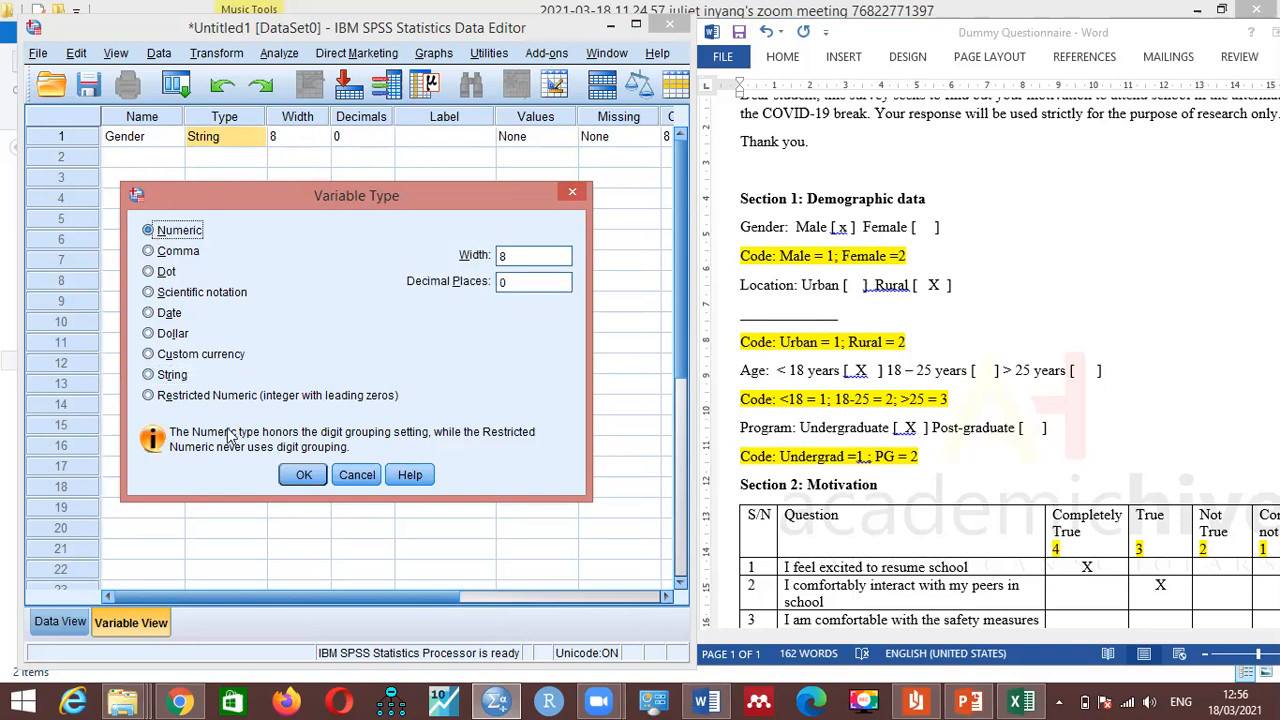
click(303, 476)
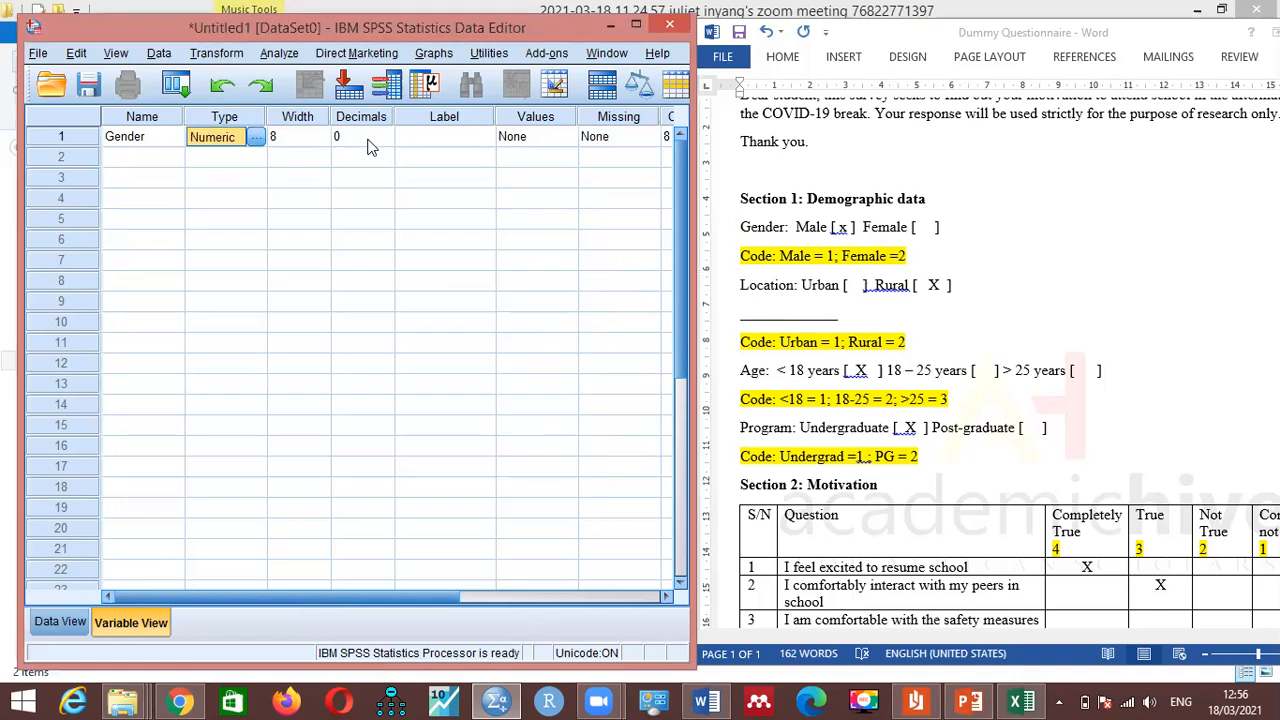
Step: Raise the Gender variable's decimal places to 2
click(368, 140)
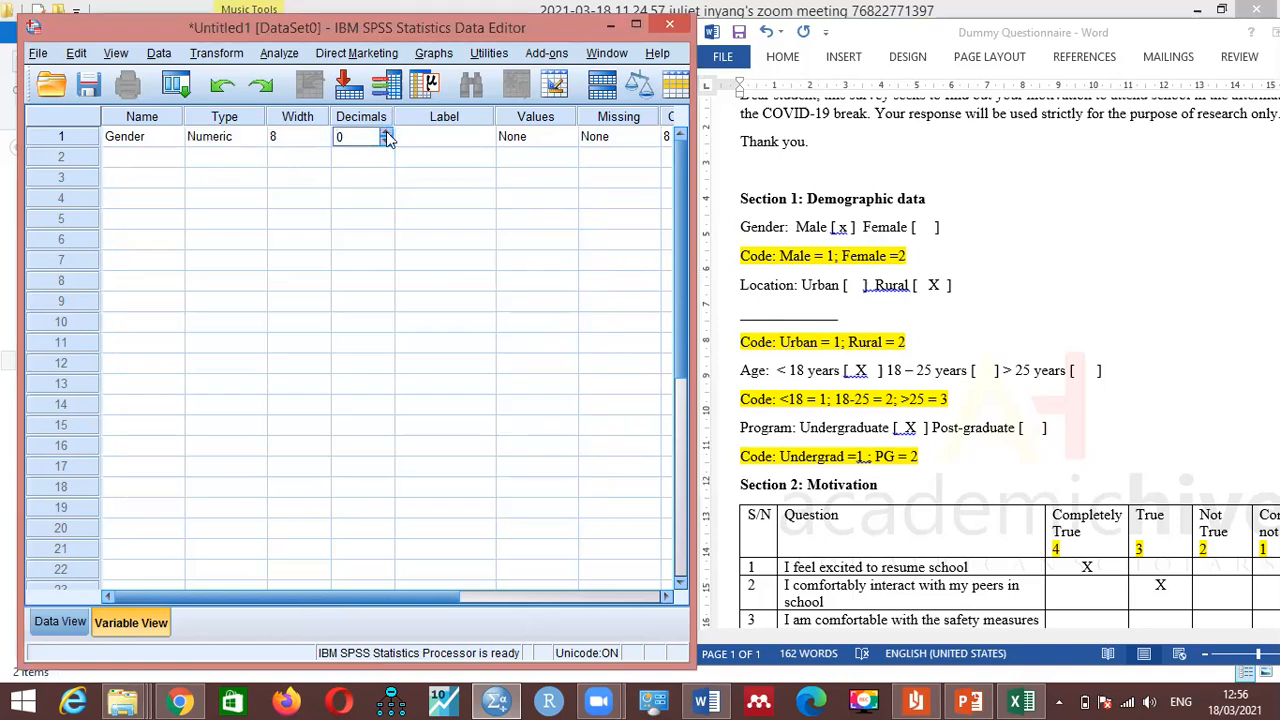
click(385, 133)
click(385, 133)
Step: Set the Gender variable's decimal places to 0 and enter Gender as its label
click(825, 257)
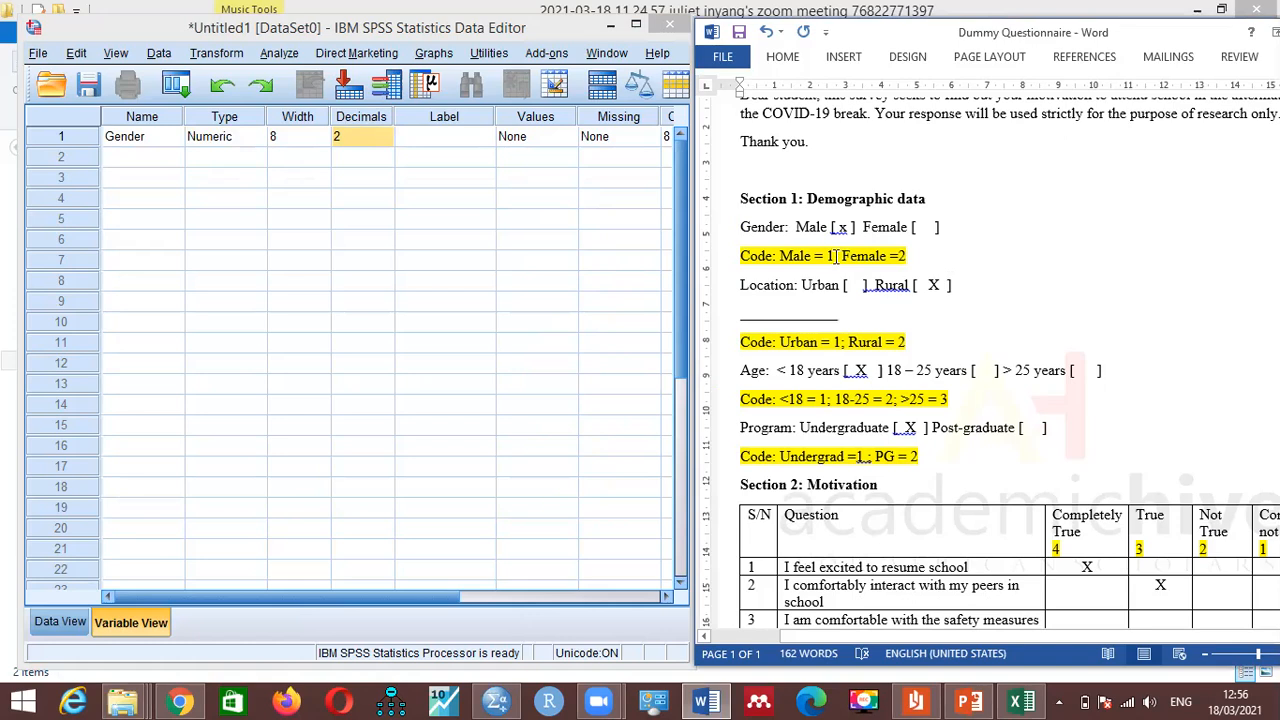
click(388, 144)
click(388, 144)
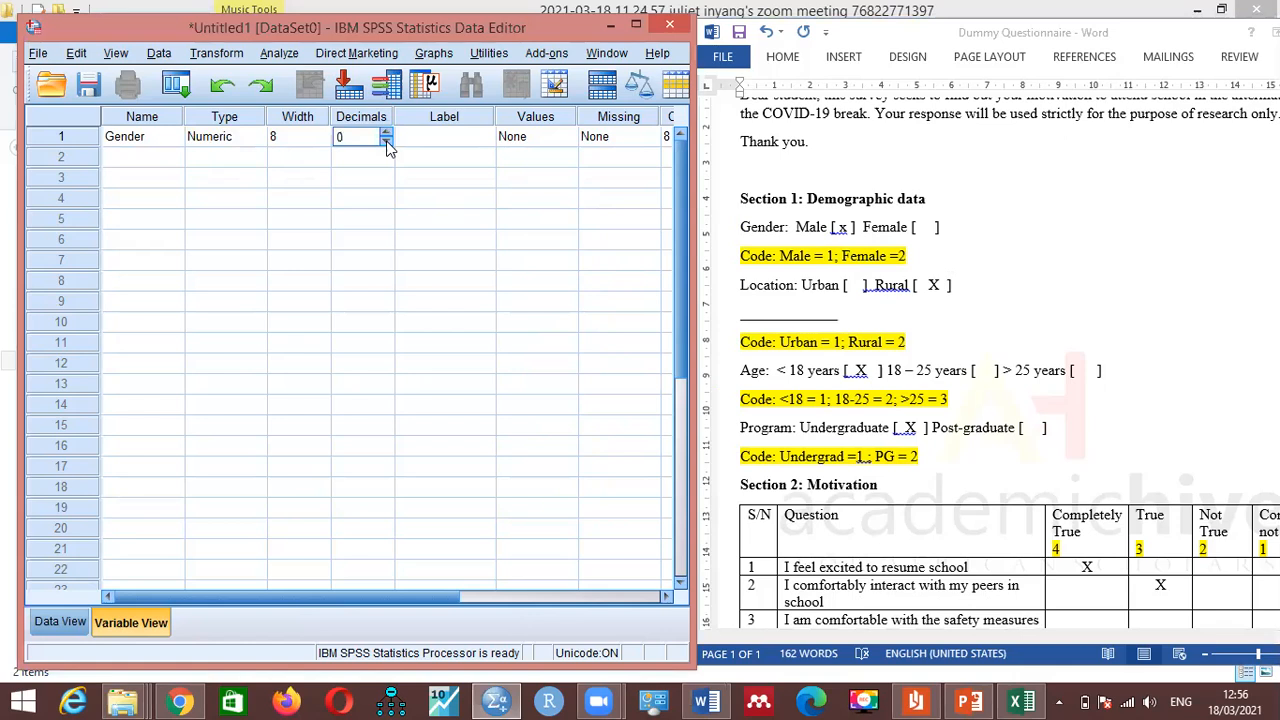
click(474, 147)
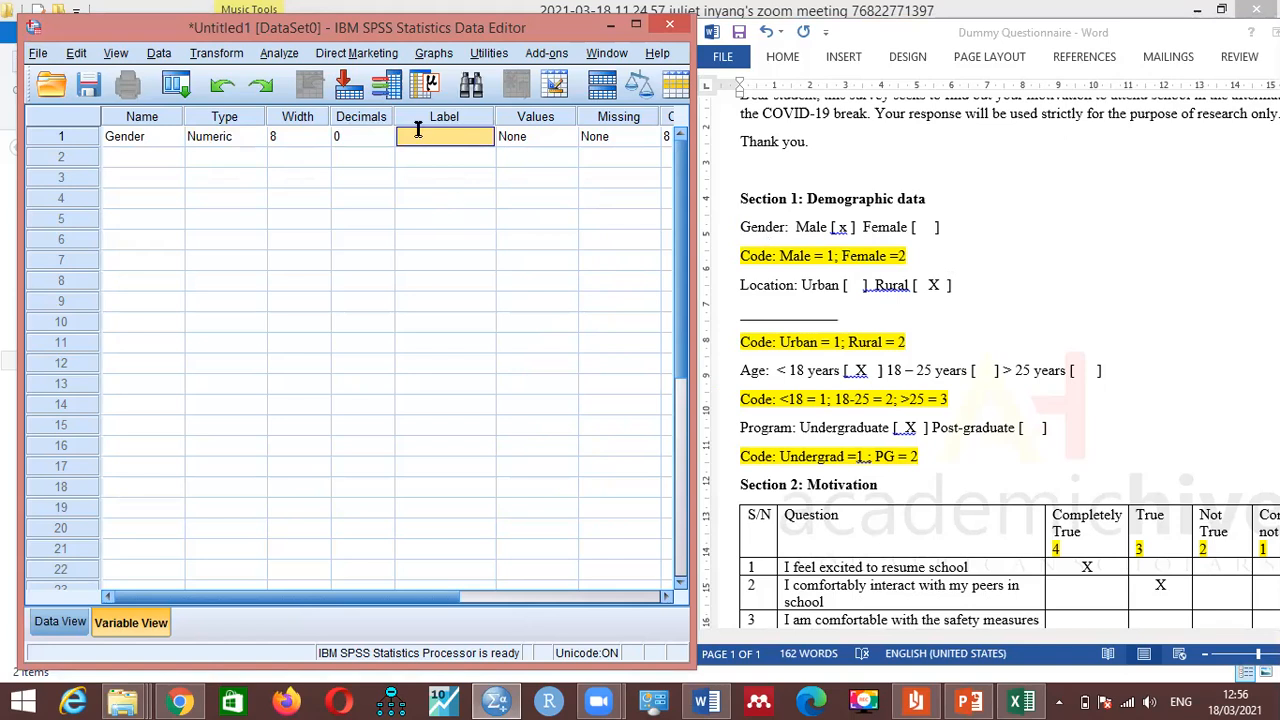
text(Gender)
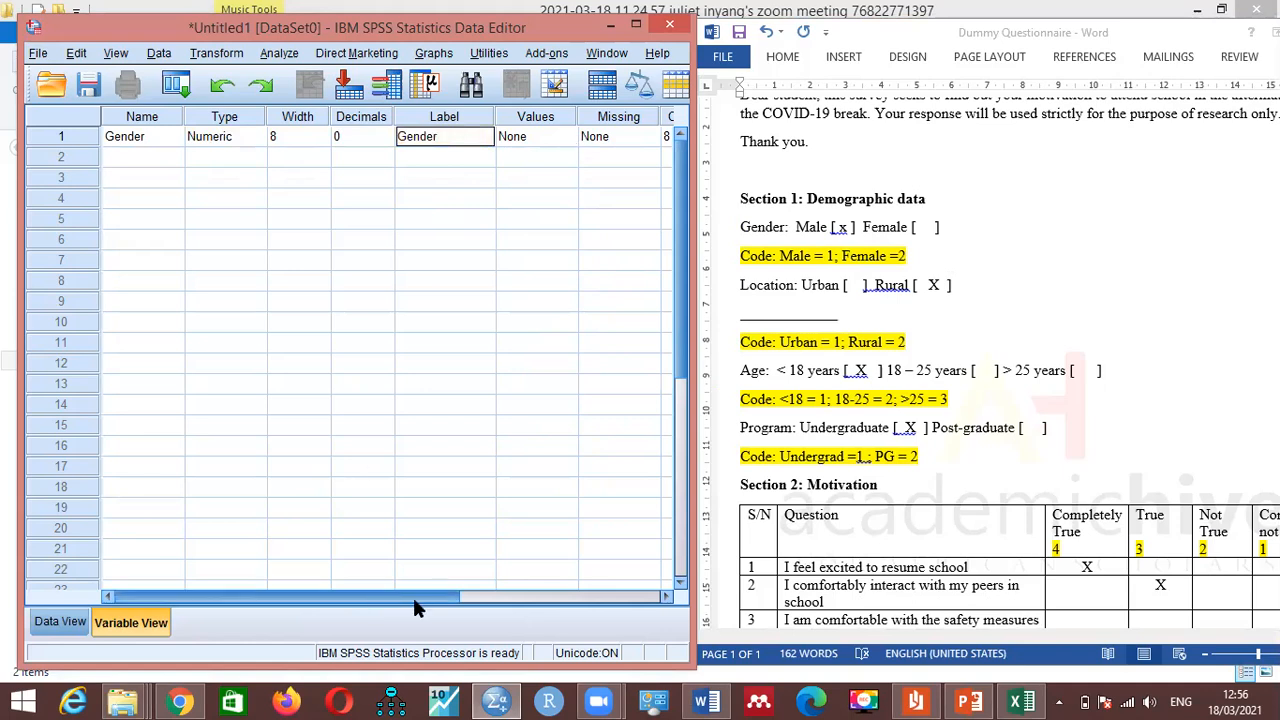
Step: Add a value label to the Gender variable that codes 1 as Male
drag(414, 600, 418, 567)
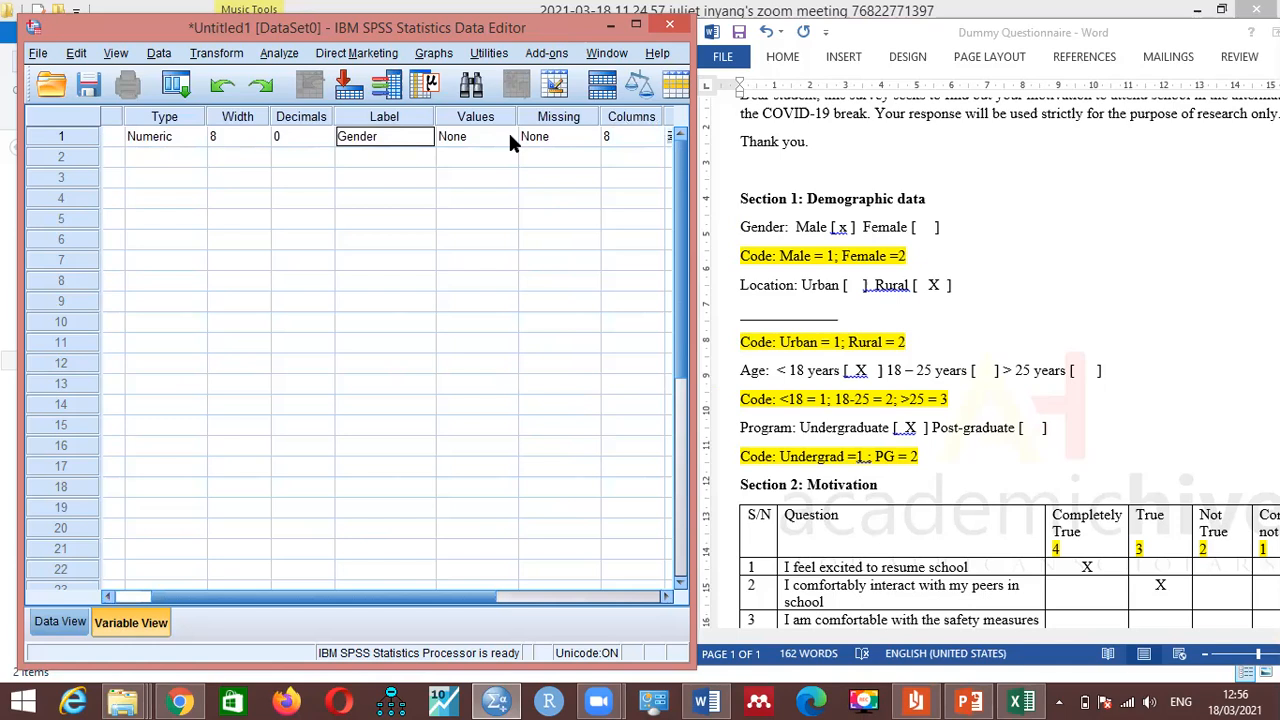
double_click(509, 137)
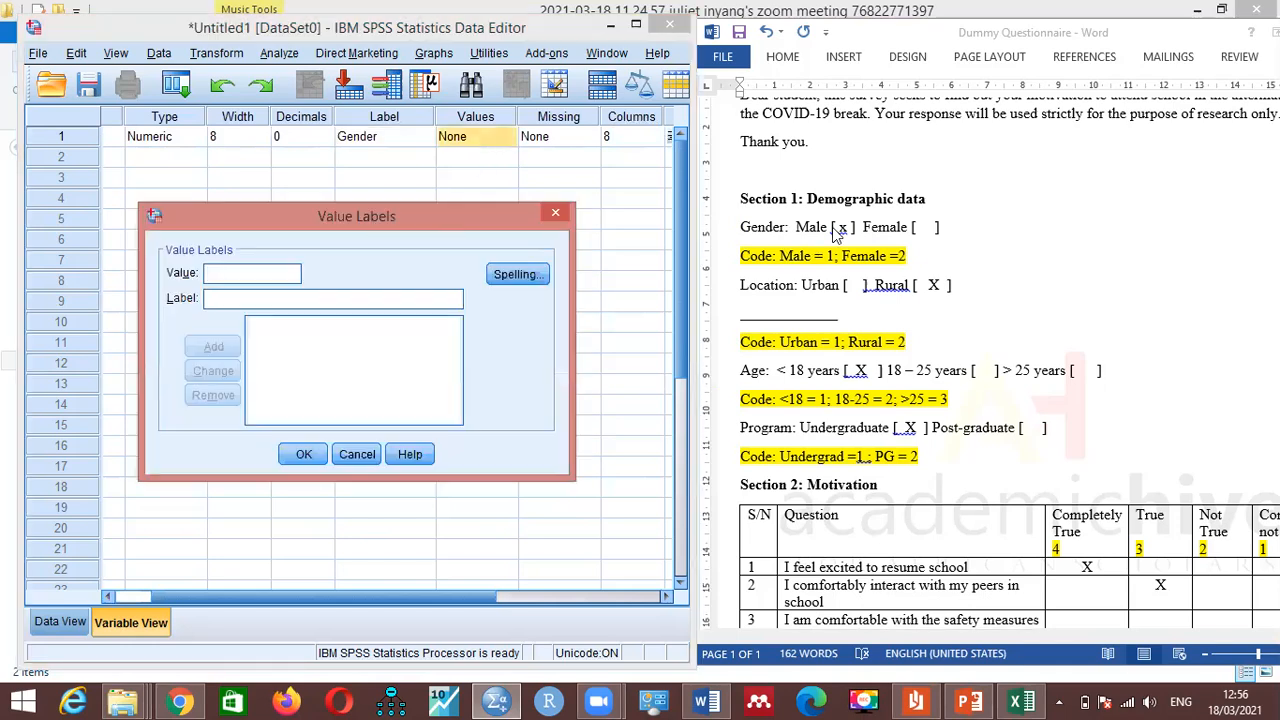
text(1)
click(266, 297)
text(Mal)
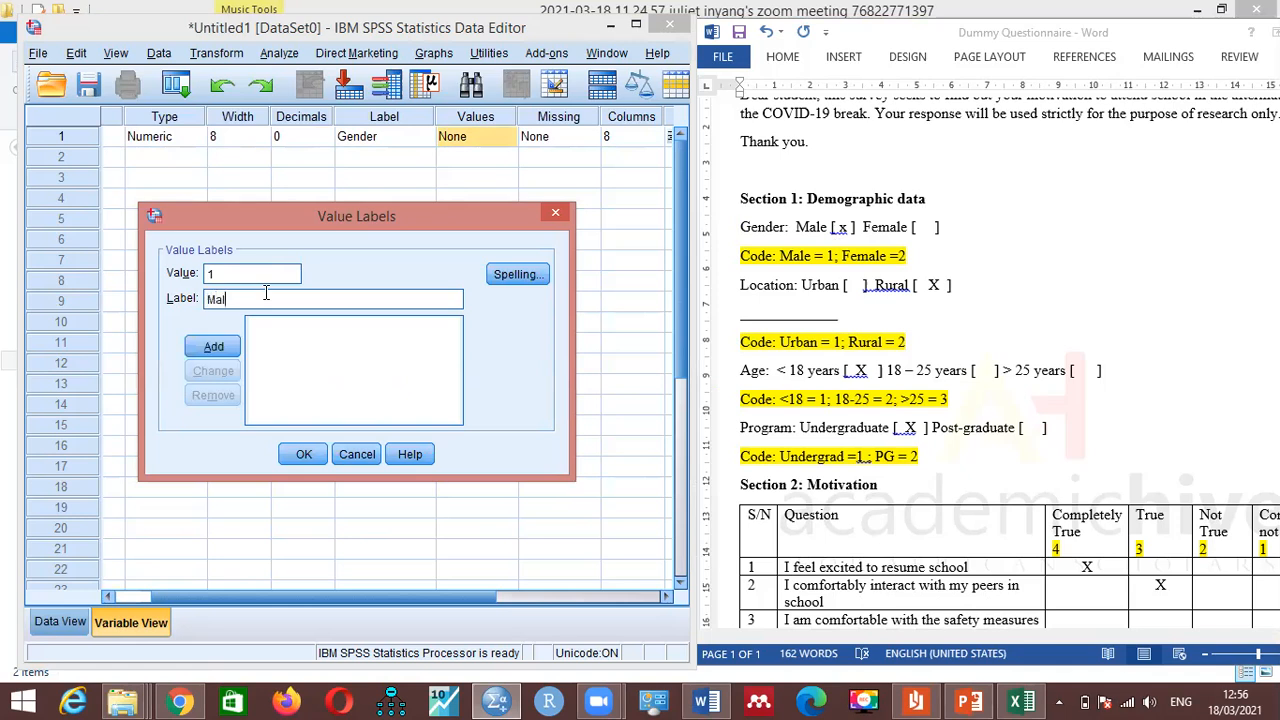
text(e)
click(211, 347)
Step: Add the value label Female for code 2 and apply Gender's value labels
click(205, 350)
text(2)
click(251, 300)
text(Female)
click(212, 349)
click(304, 454)
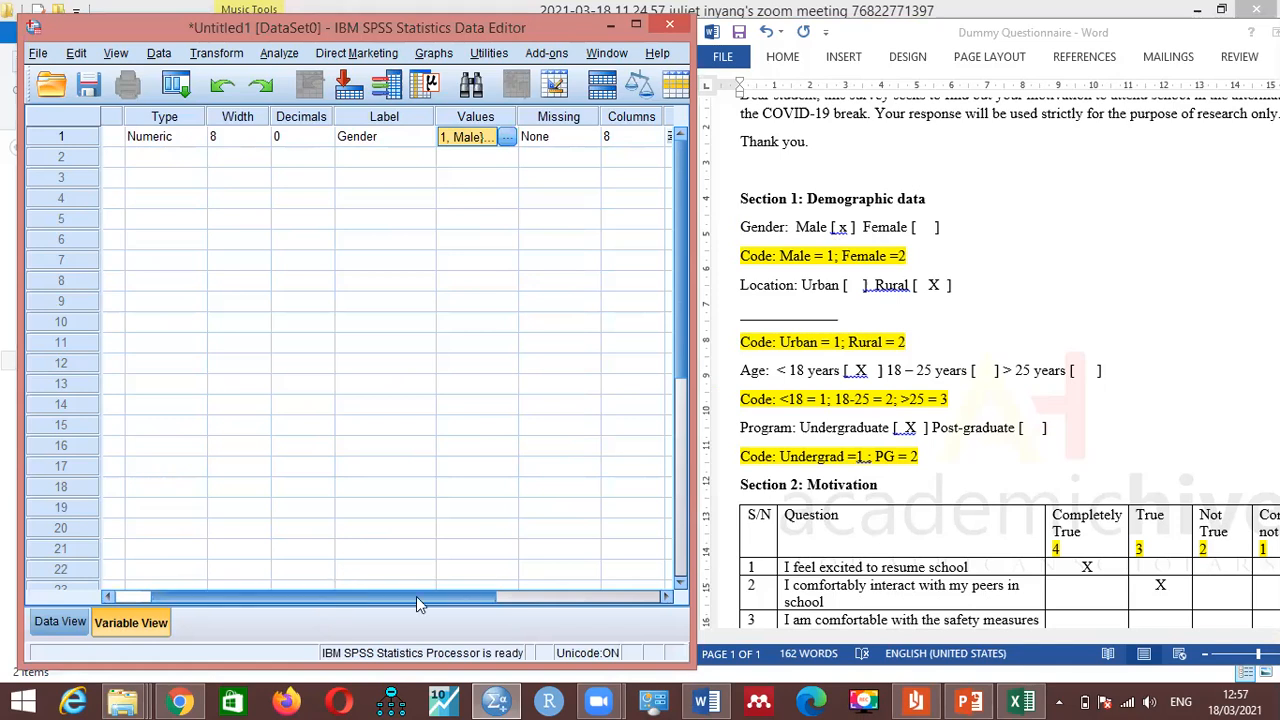
Step: Examine the missing-values options for the Gender variable and close them without changing anything
drag(417, 598, 557, 598)
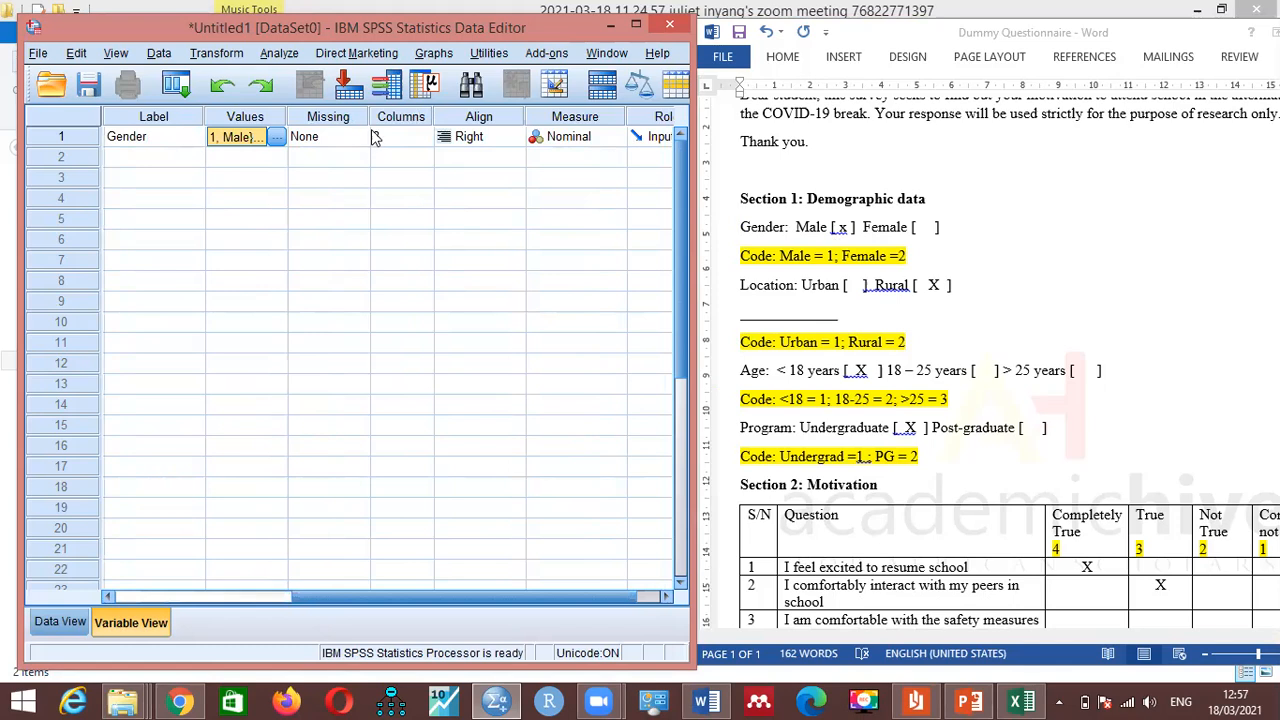
click(370, 137)
click(360, 137)
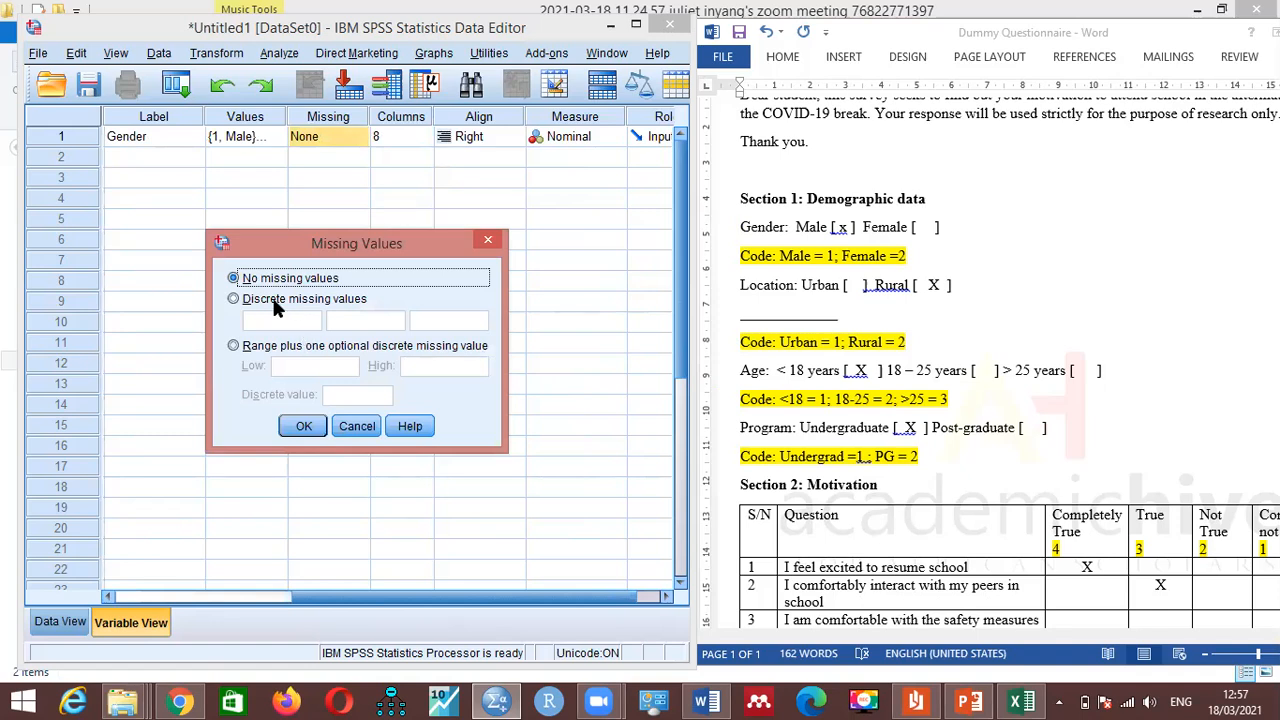
click(345, 426)
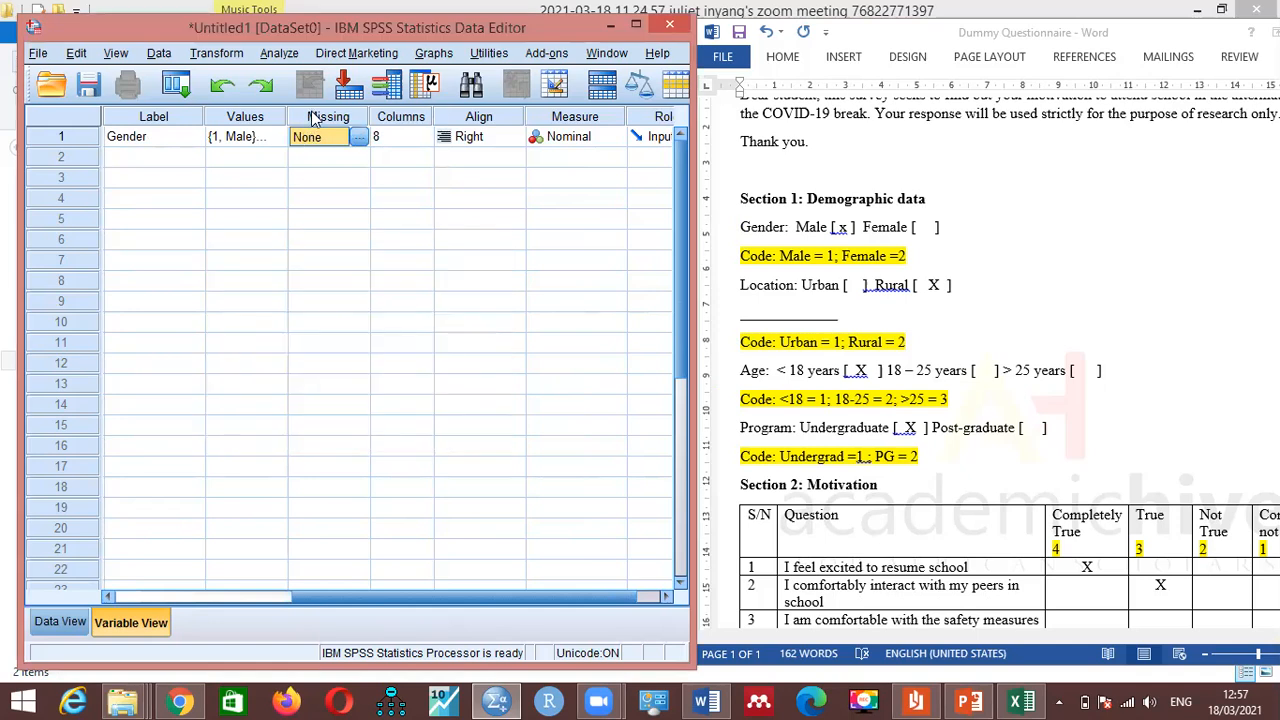
Step: Stretch the Columns attribute's column in Variable View, and shrink it back to just enough room for its heading
click(412, 117)
drag(433, 119, 644, 155)
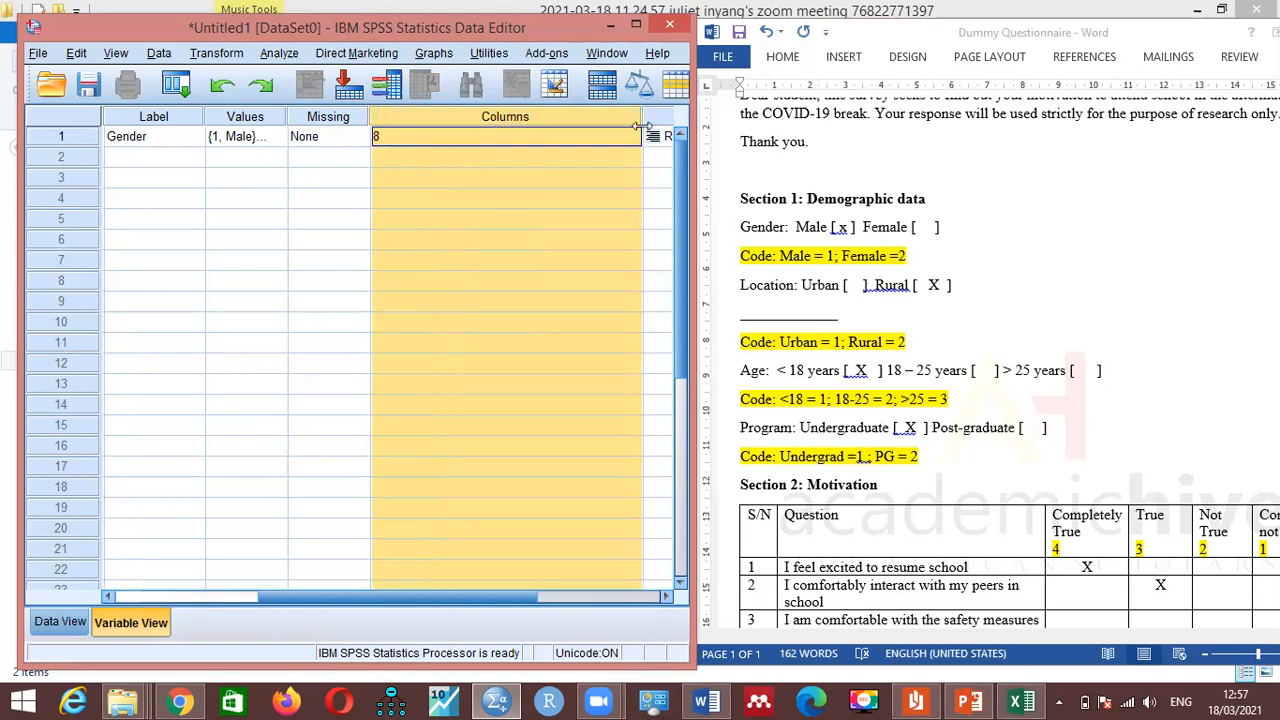
drag(640, 118, 450, 133)
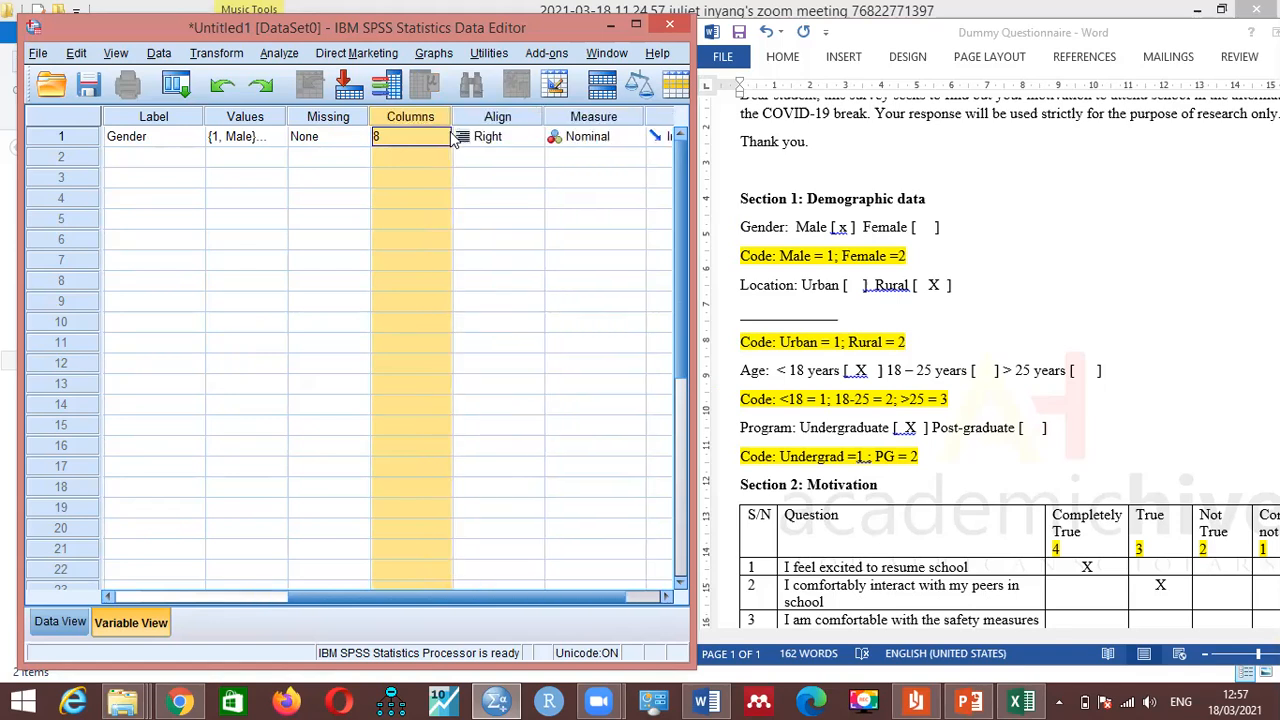
Step: Widen the Gender column in Data View to 10 and select its Columns setting in Variable View
click(52, 622)
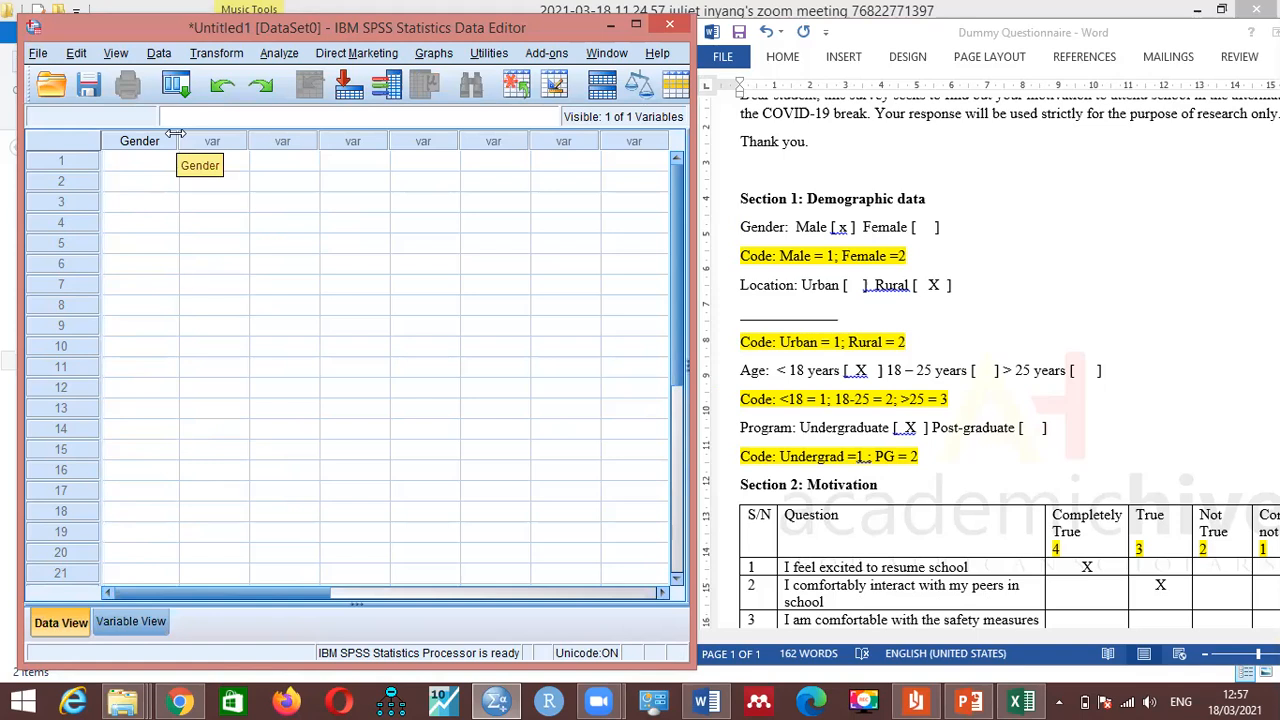
drag(175, 133, 197, 140)
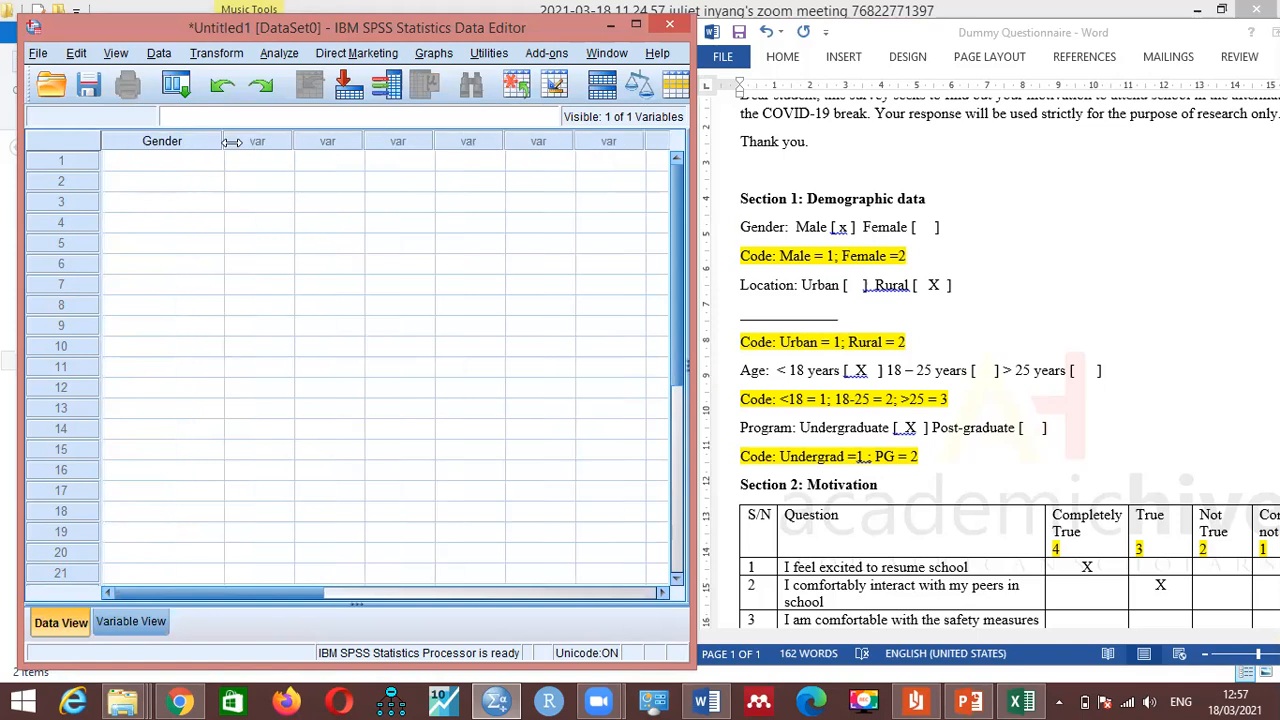
click(143, 622)
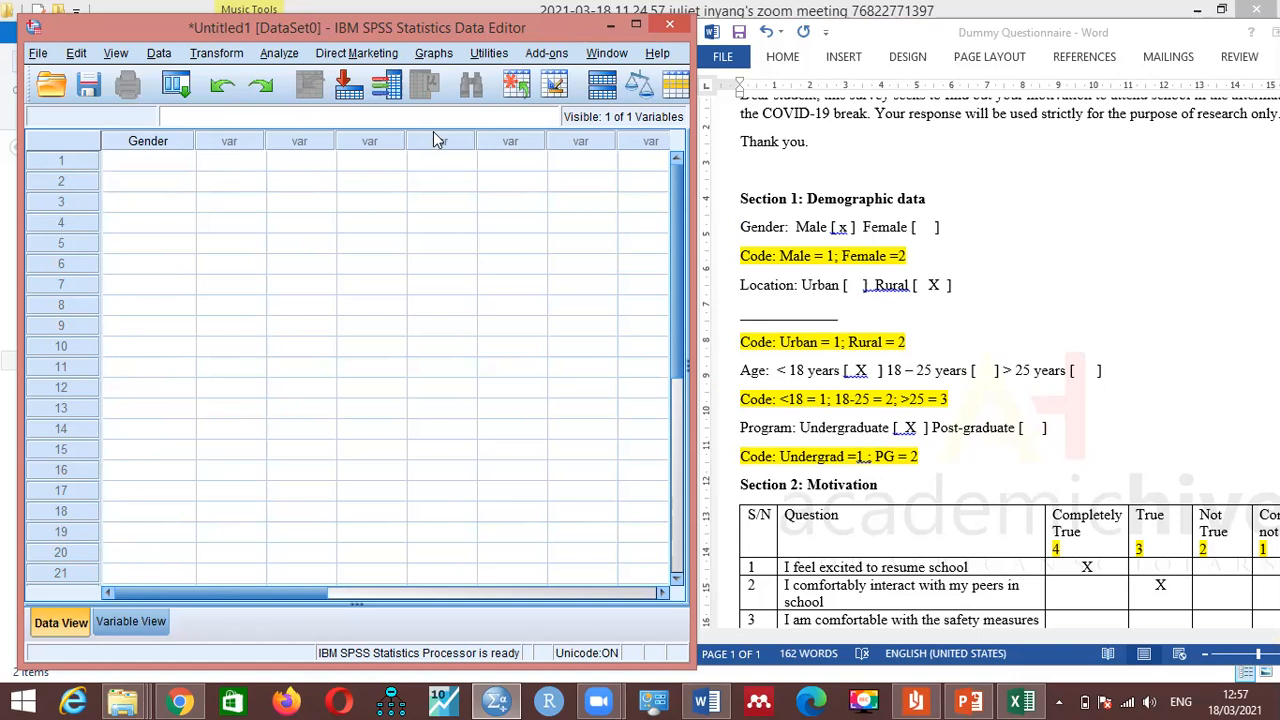
click(429, 136)
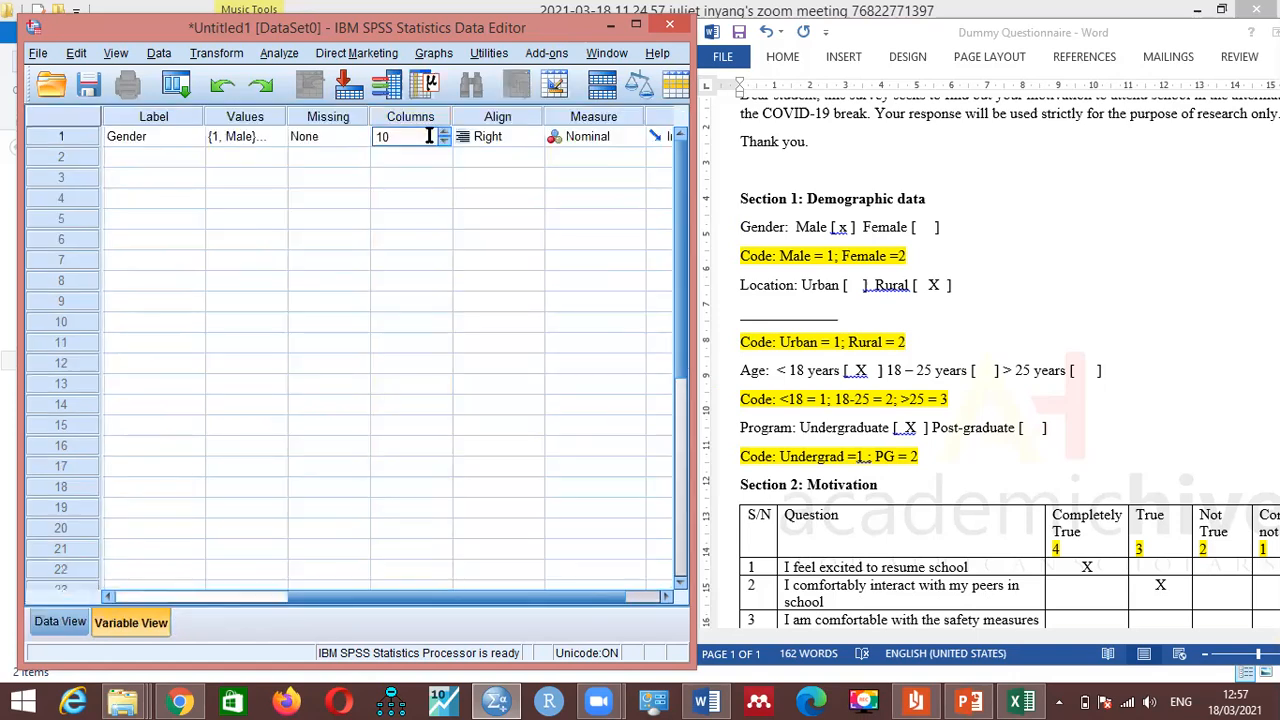
Step: Set Gender's Columns value to 20 and check the resulting column width in Data View
key(BackSpace)
key(BackSpace)
text(20)
key(Tab)
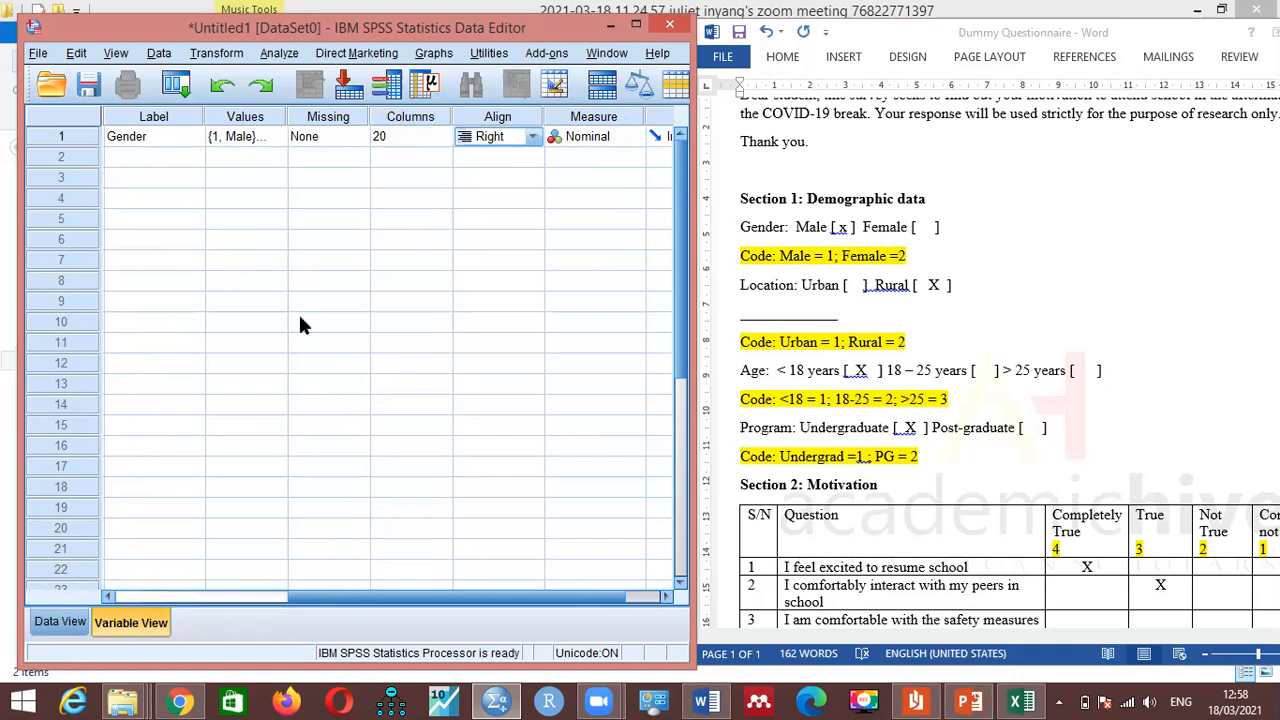
click(52, 630)
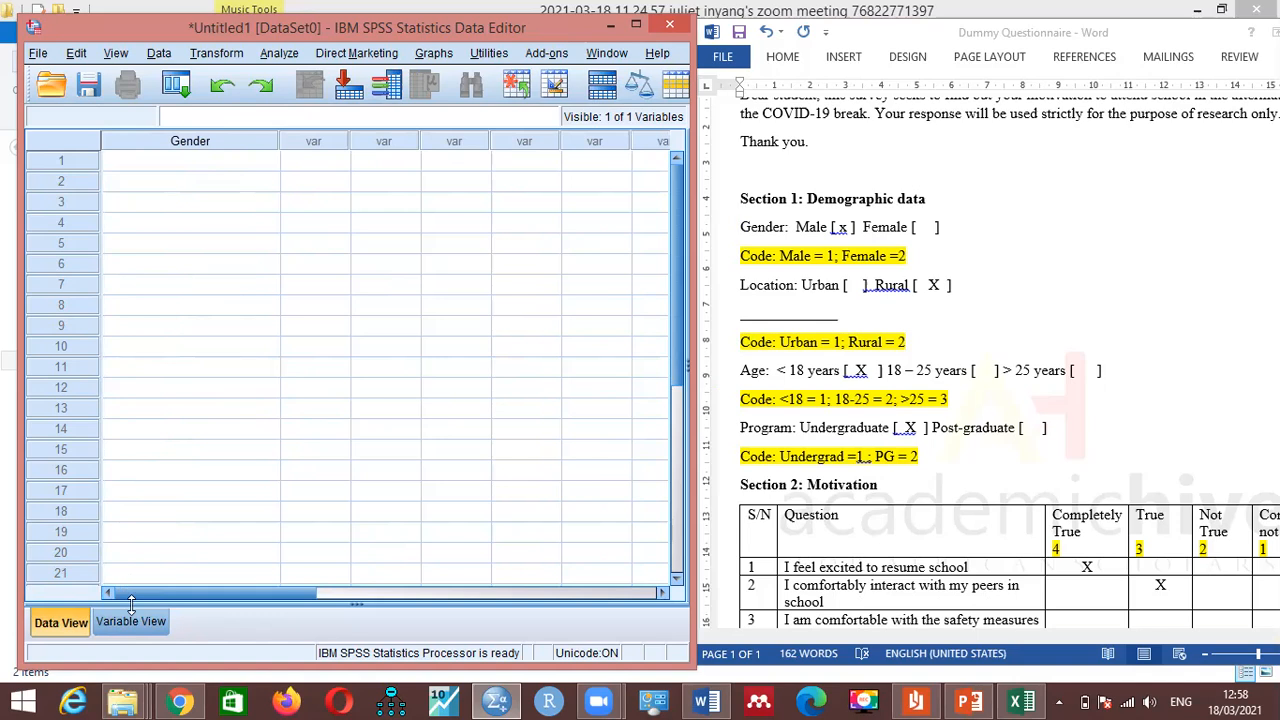
click(130, 621)
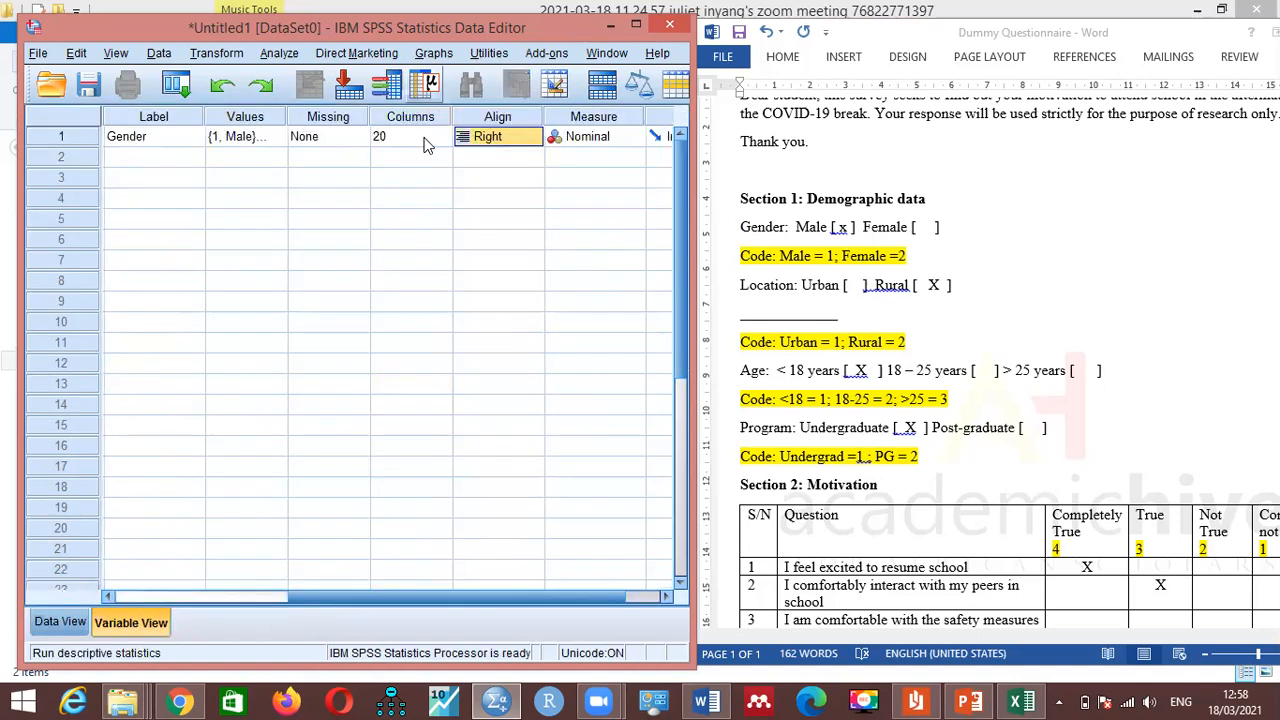
Step: Set Gender's Columns value to 8 and check the column in Data View before returning to Variable View
click(418, 137)
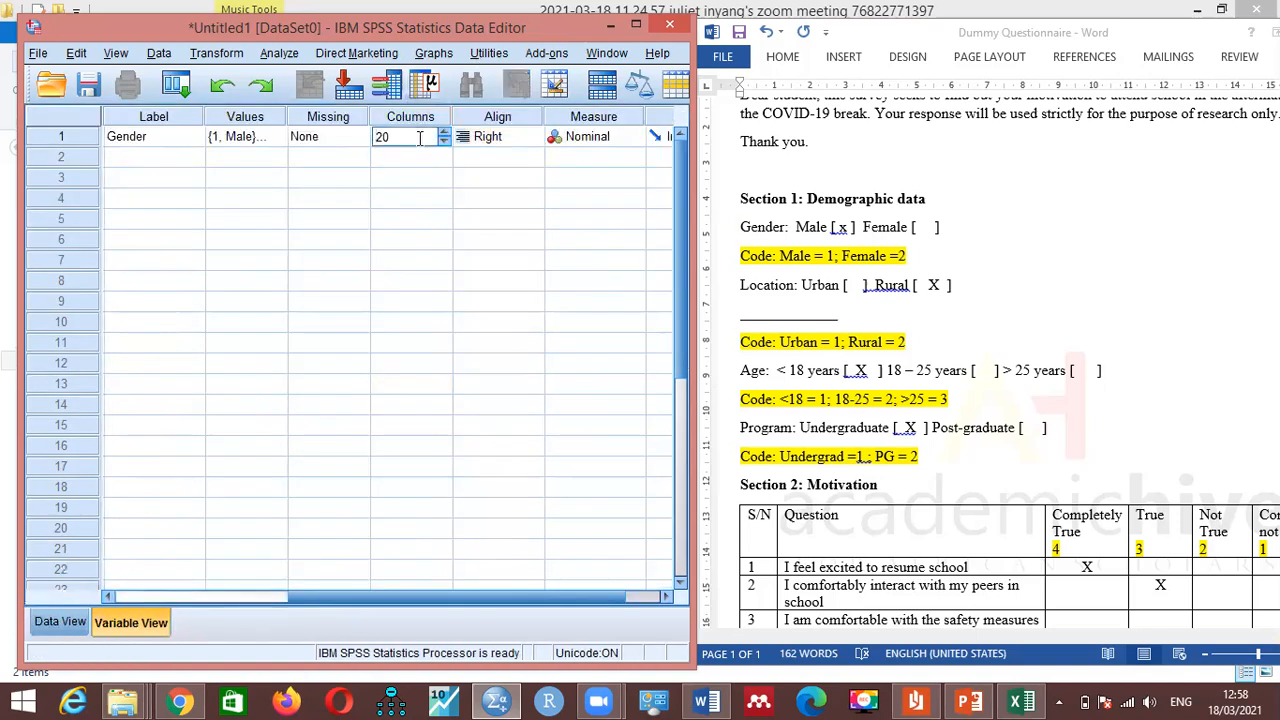
key(BackSpace)
key(BackSpace)
text(8)
key(Tab)
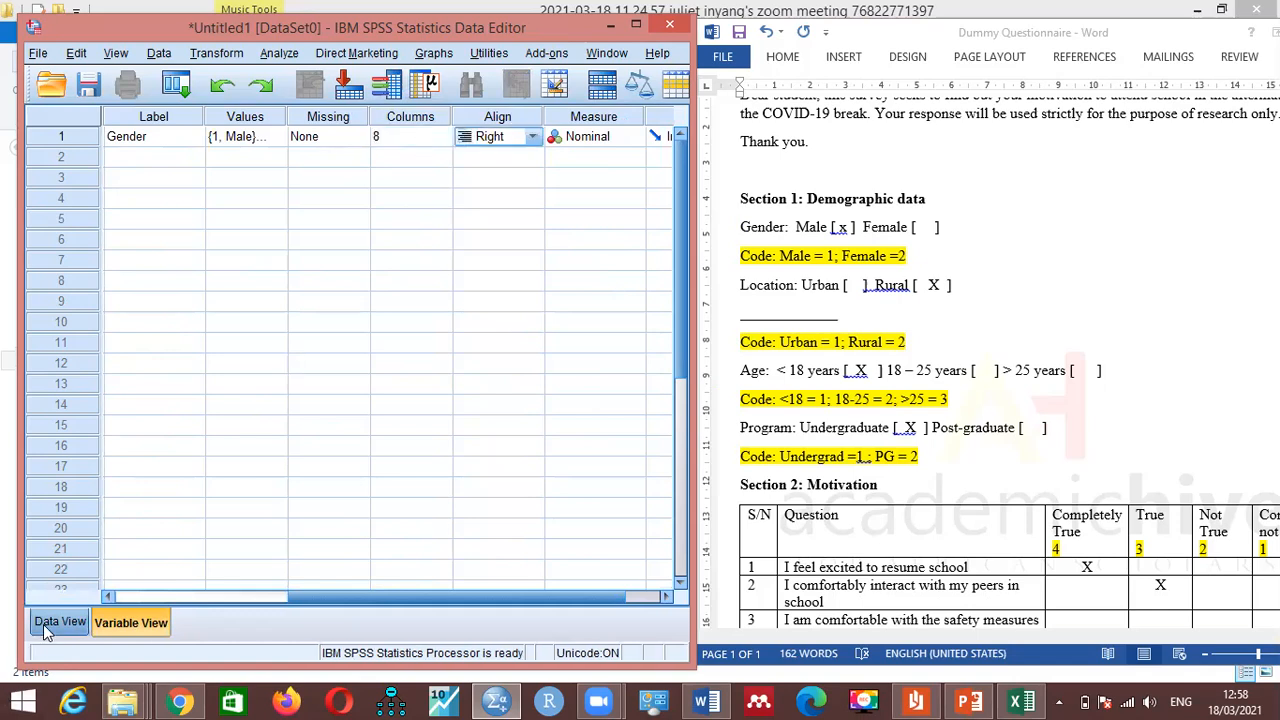
key(ctrl+t)
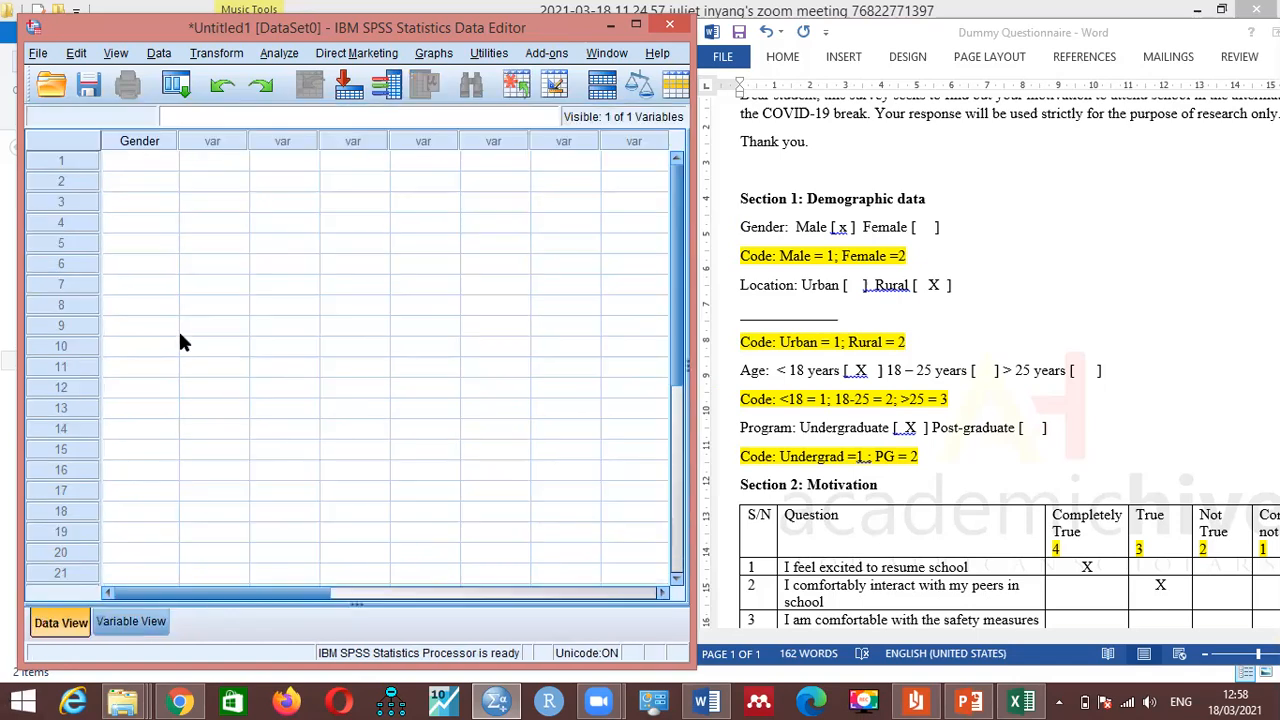
click(118, 624)
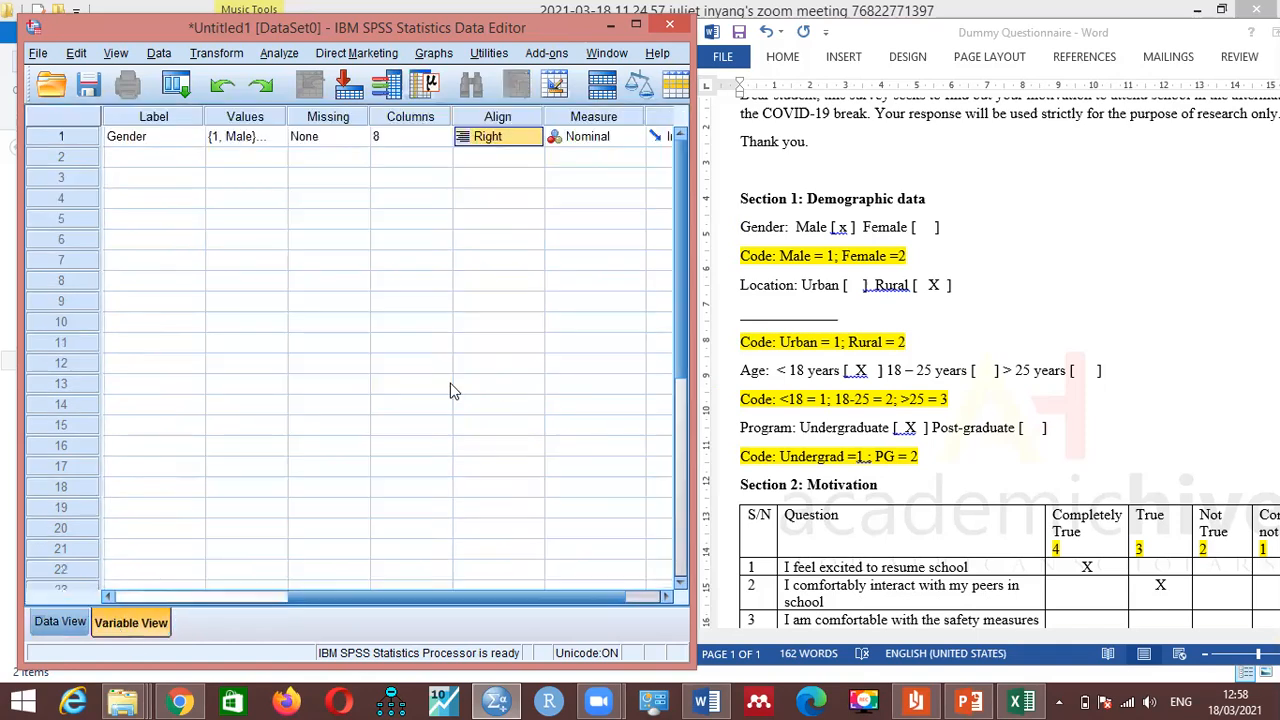
Step: Choose Nominal as the measurement level of the Gender variable
drag(422, 597, 495, 595)
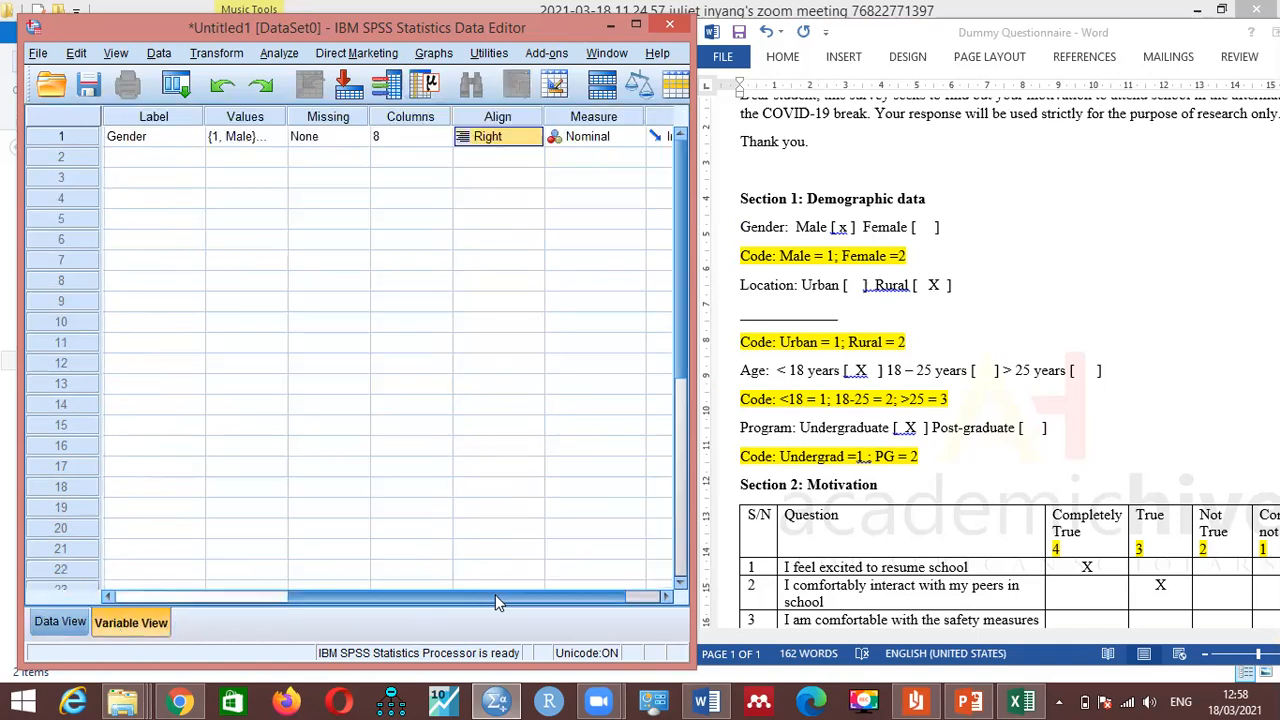
click(577, 140)
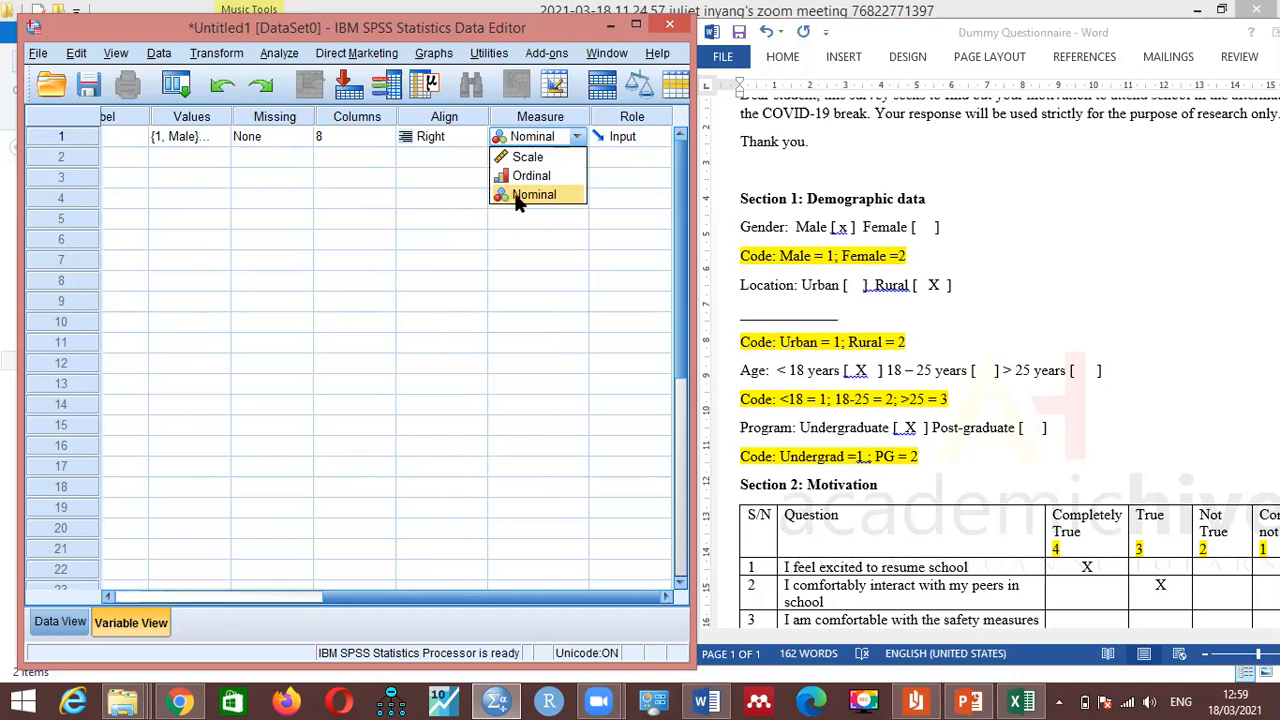
click(518, 195)
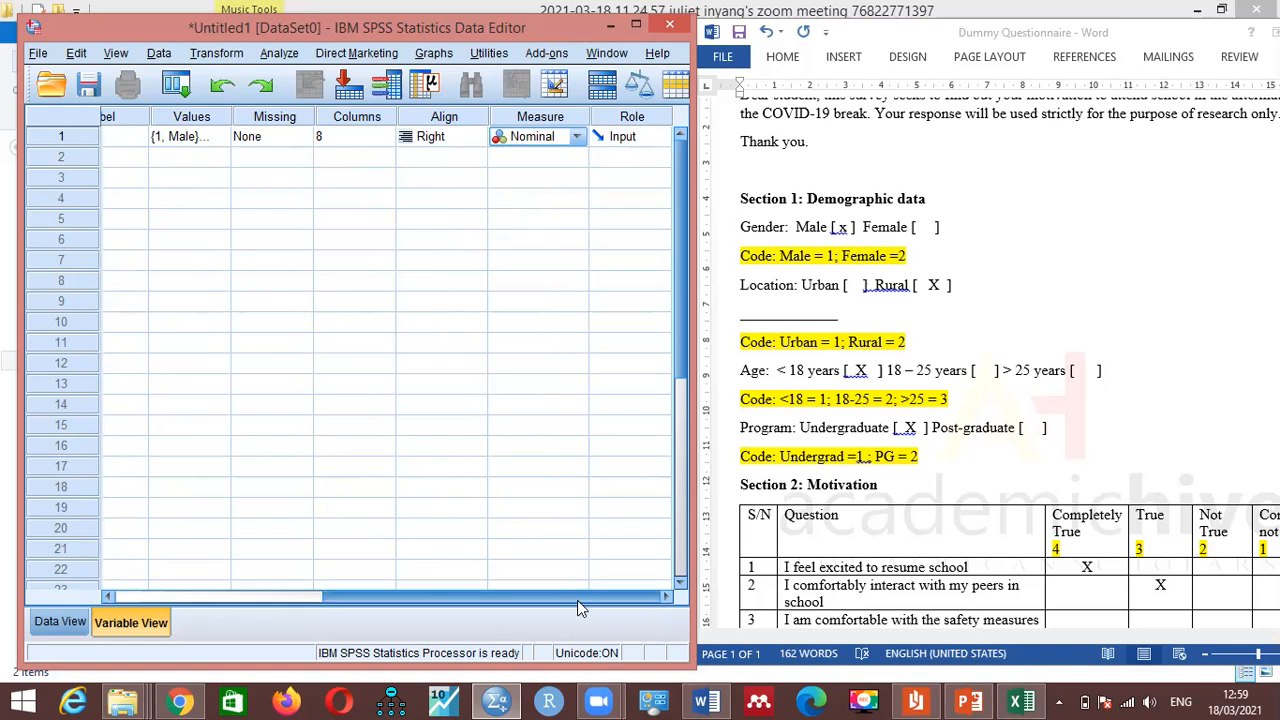
Step: Add a second variable named Loc in the row below Gender
scroll(577, 600, left, 1)
drag(308, 603, 116, 600)
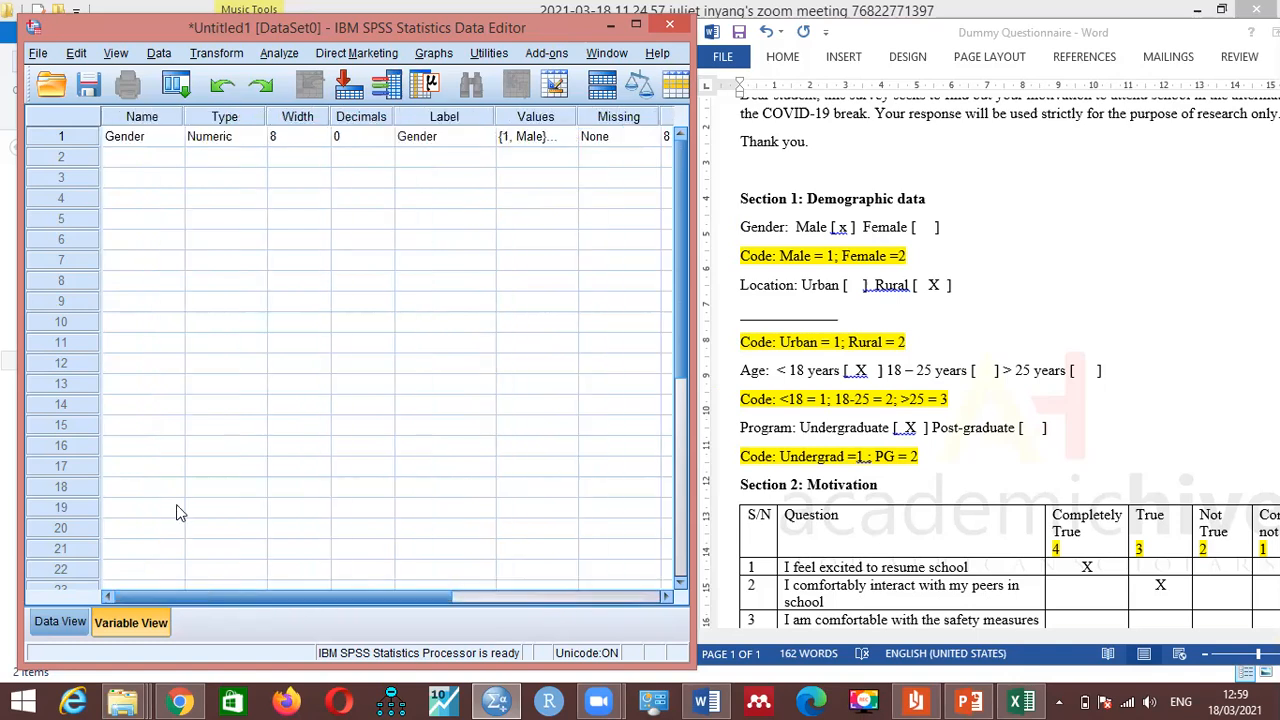
click(130, 157)
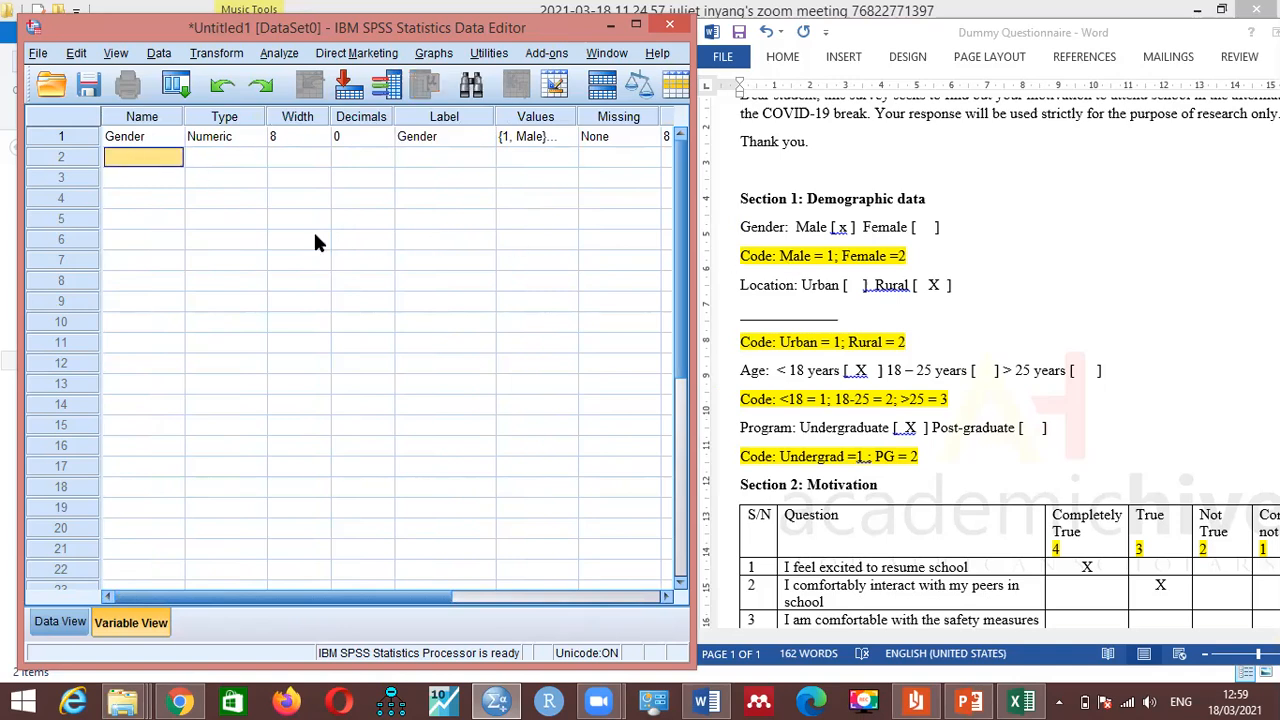
text(Loc)
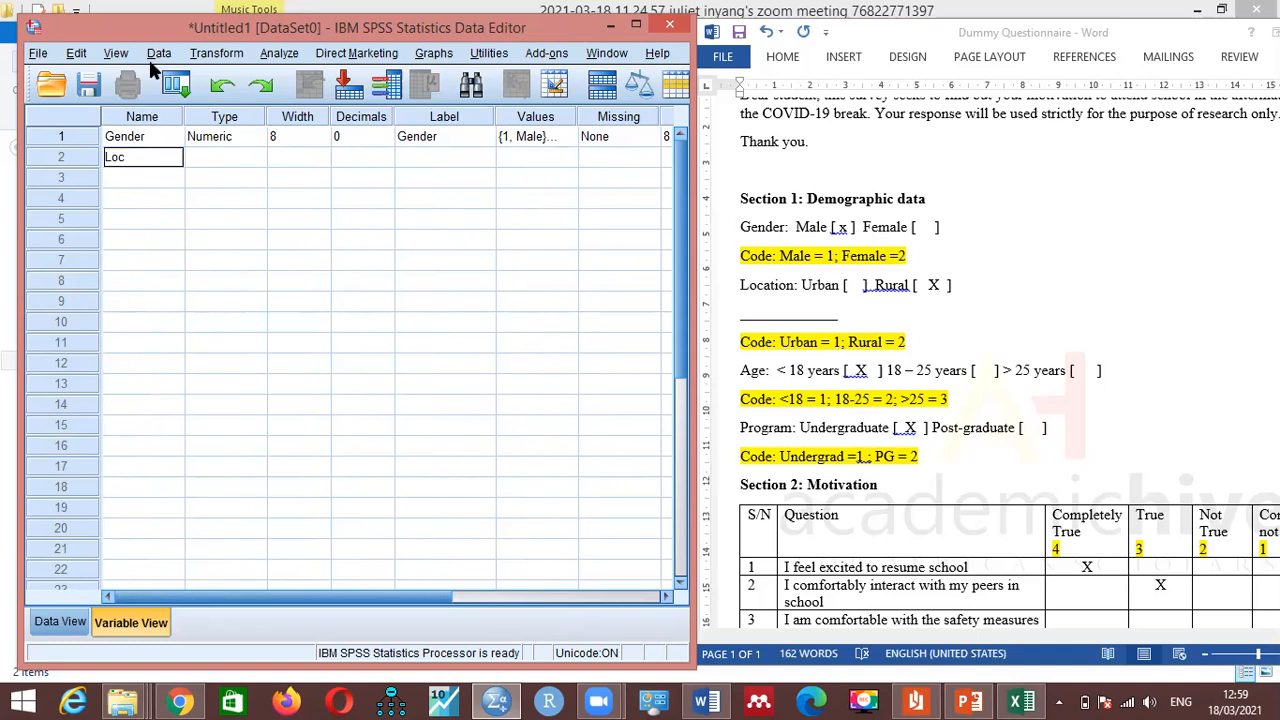
click(211, 162)
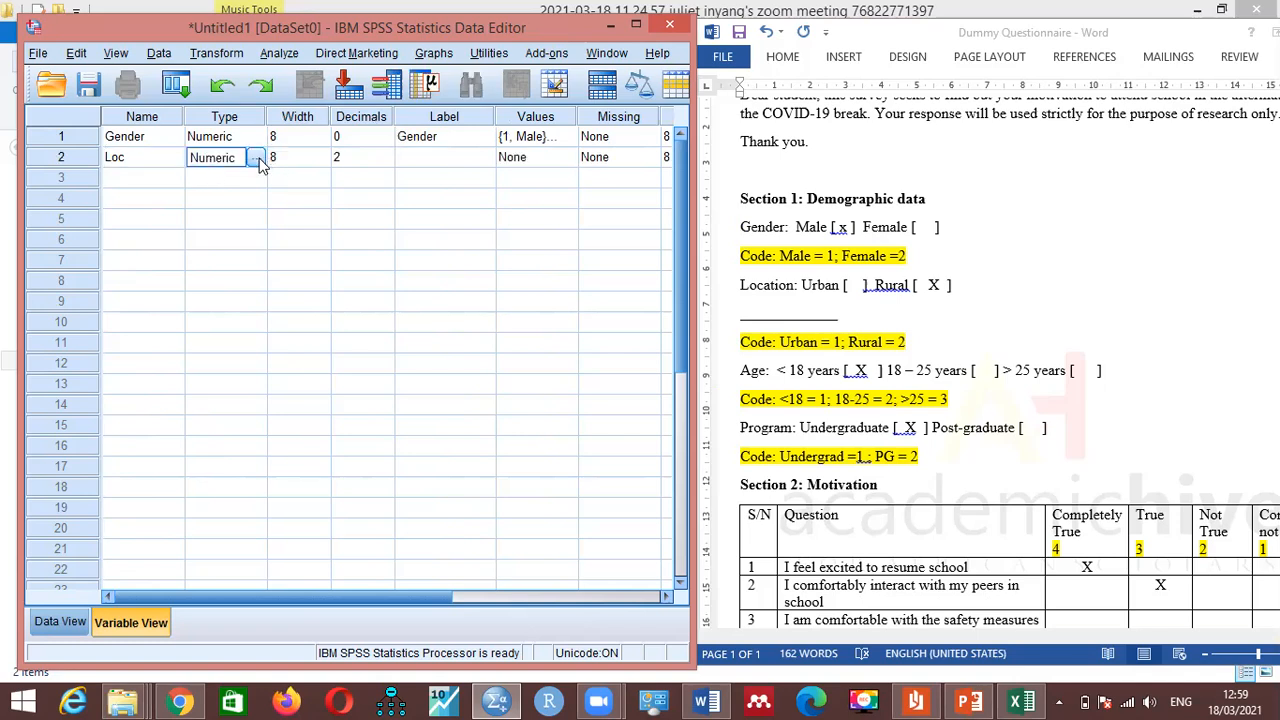
Step: Set Loc's decimals to 0 and give the variable the label Location
click(386, 160)
click(386, 160)
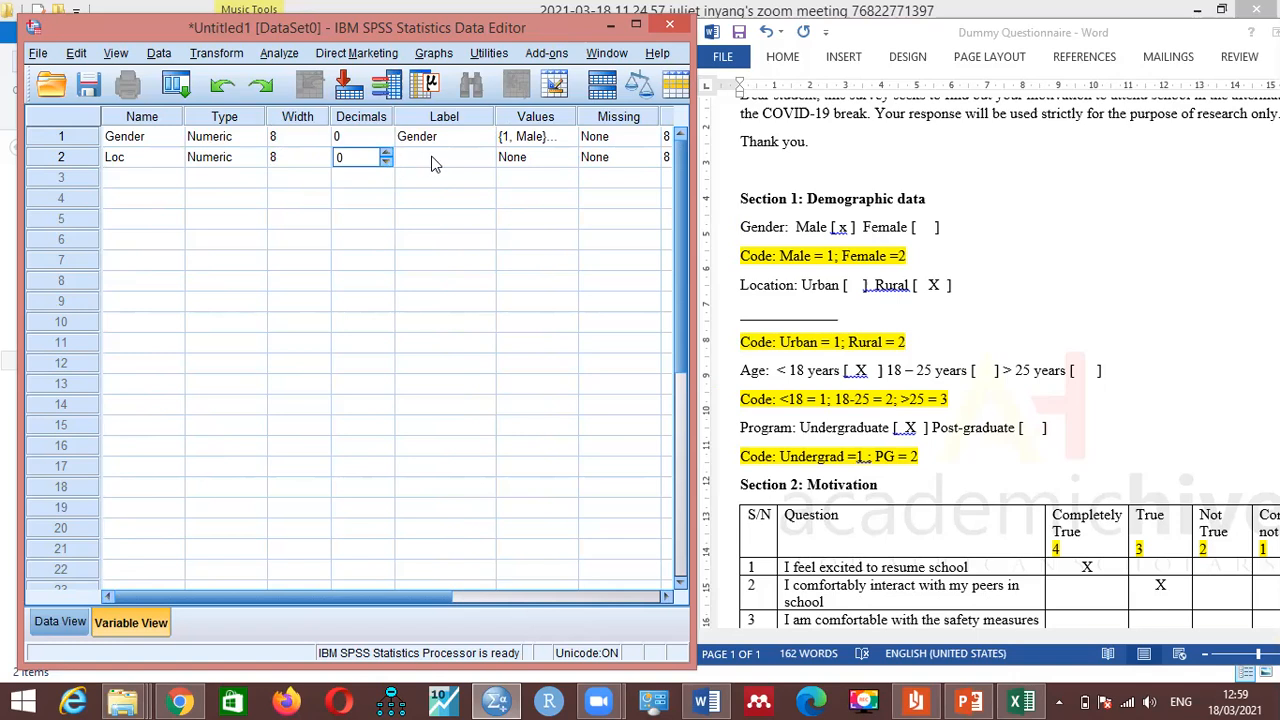
click(432, 162)
text(Loc)
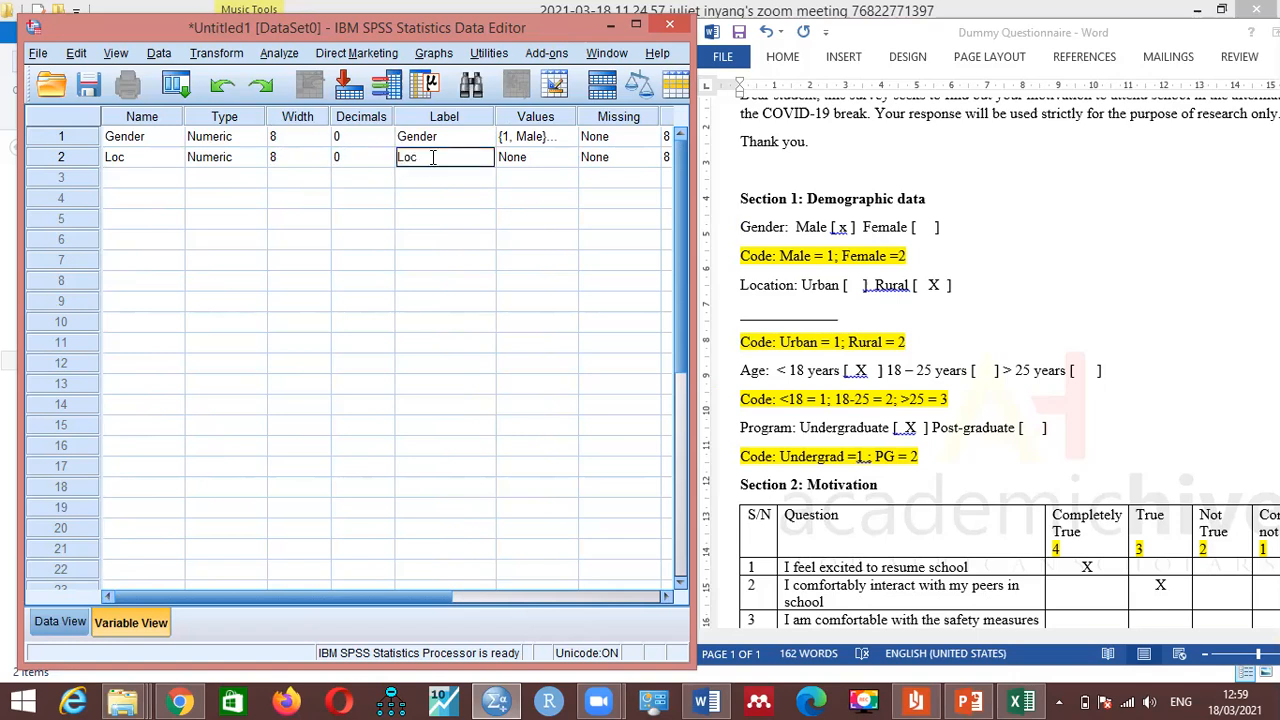
text(ation)
Step: Add value labels for the Loc variable: 1 for Urban and 2 for Rural
click(570, 162)
text(1)
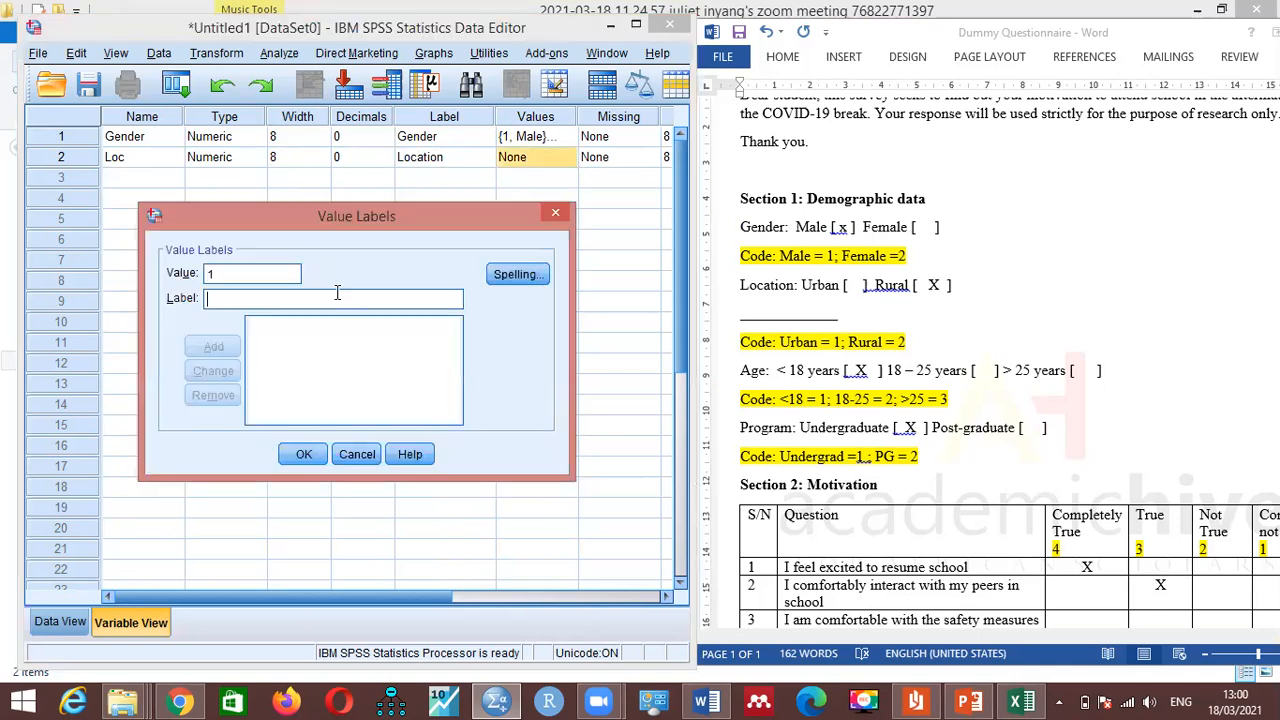
click(337, 293)
text(Urban)
click(211, 347)
click(251, 274)
text(2)
click(255, 295)
text(Rural)
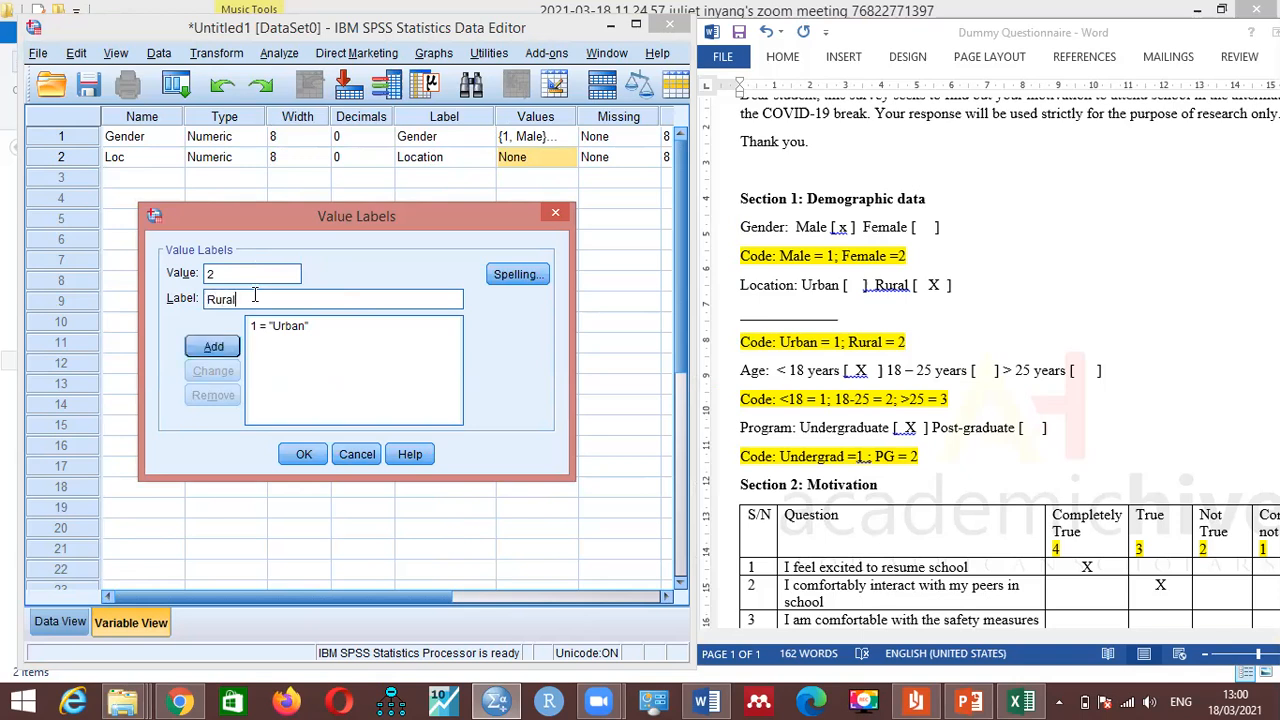
click(225, 347)
Step: Add a further value label, Ruban, for code 3 of the Loc variable
click(210, 274)
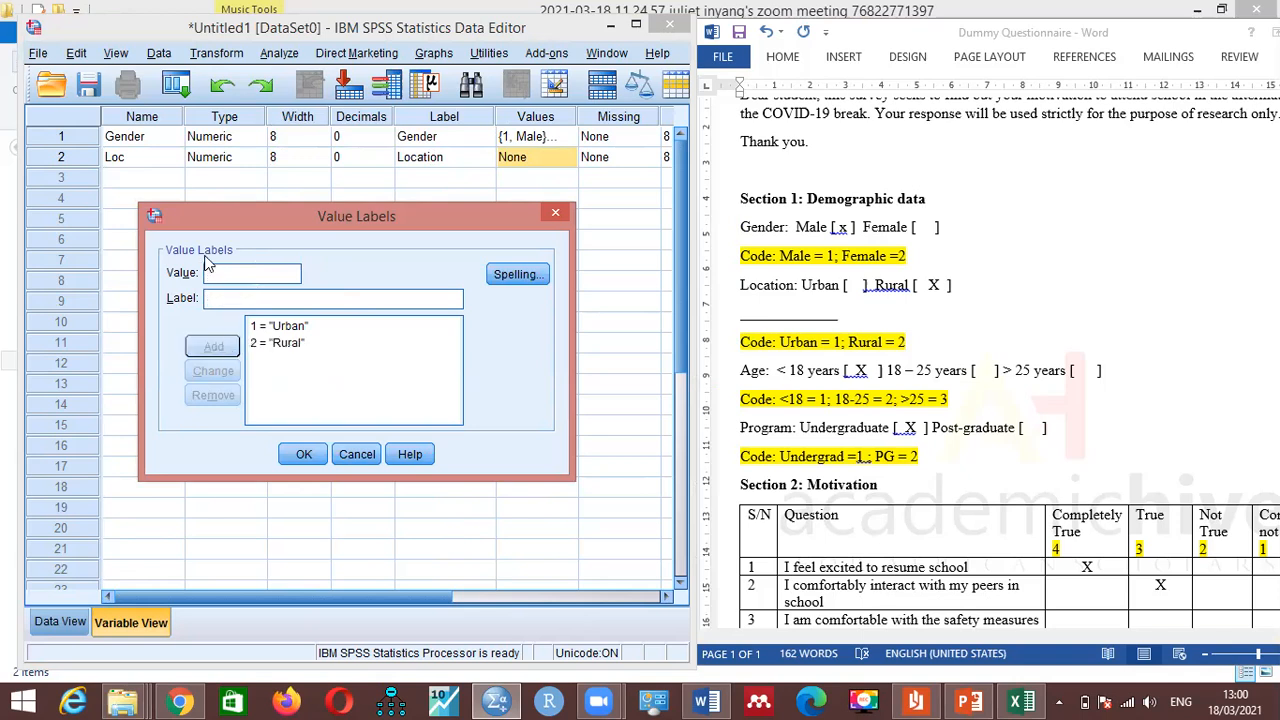
text(3)
click(218, 299)
text(R)
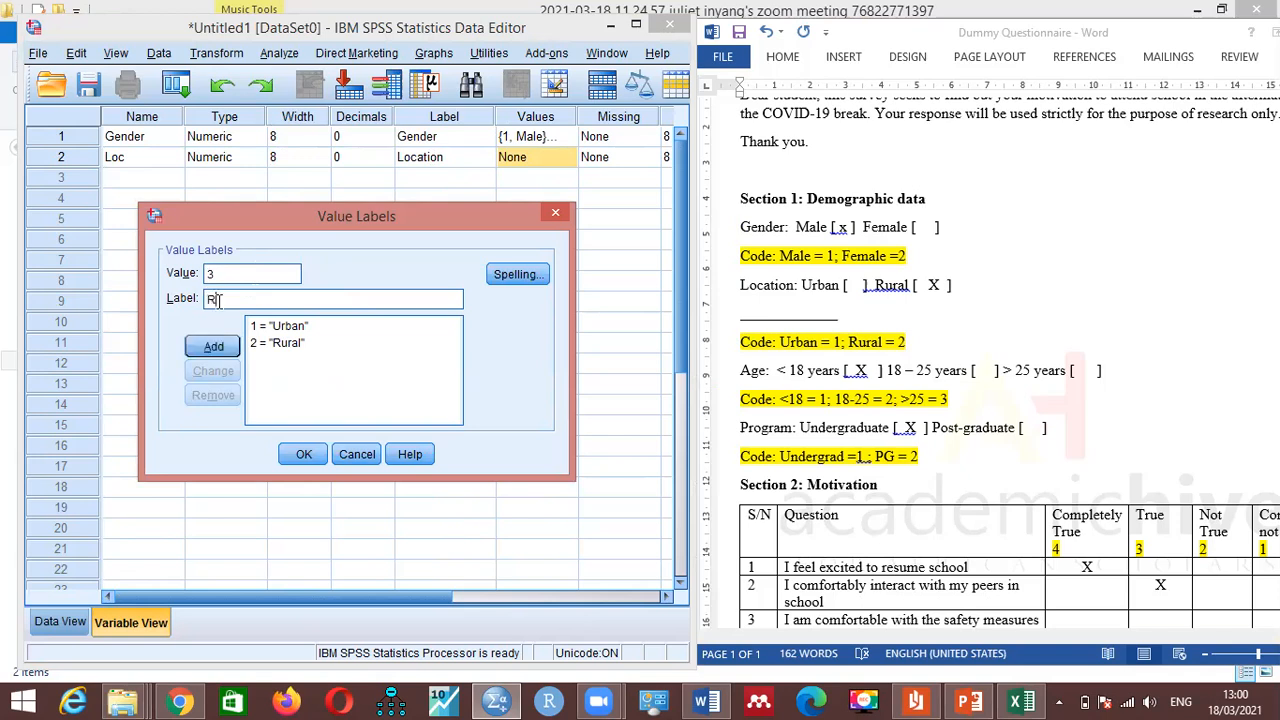
text(urban)
key(Return)
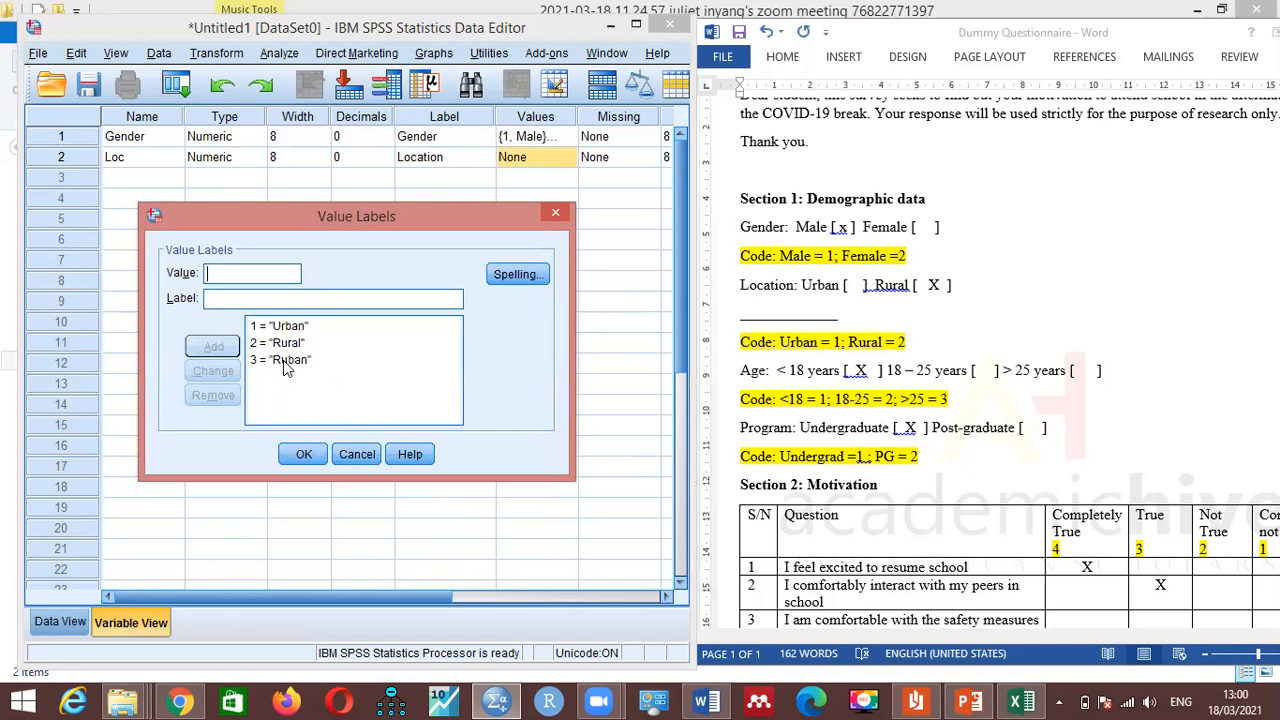
Step: Remove the code 3 value label Ruban from the Loc variable
click(284, 364)
click(284, 364)
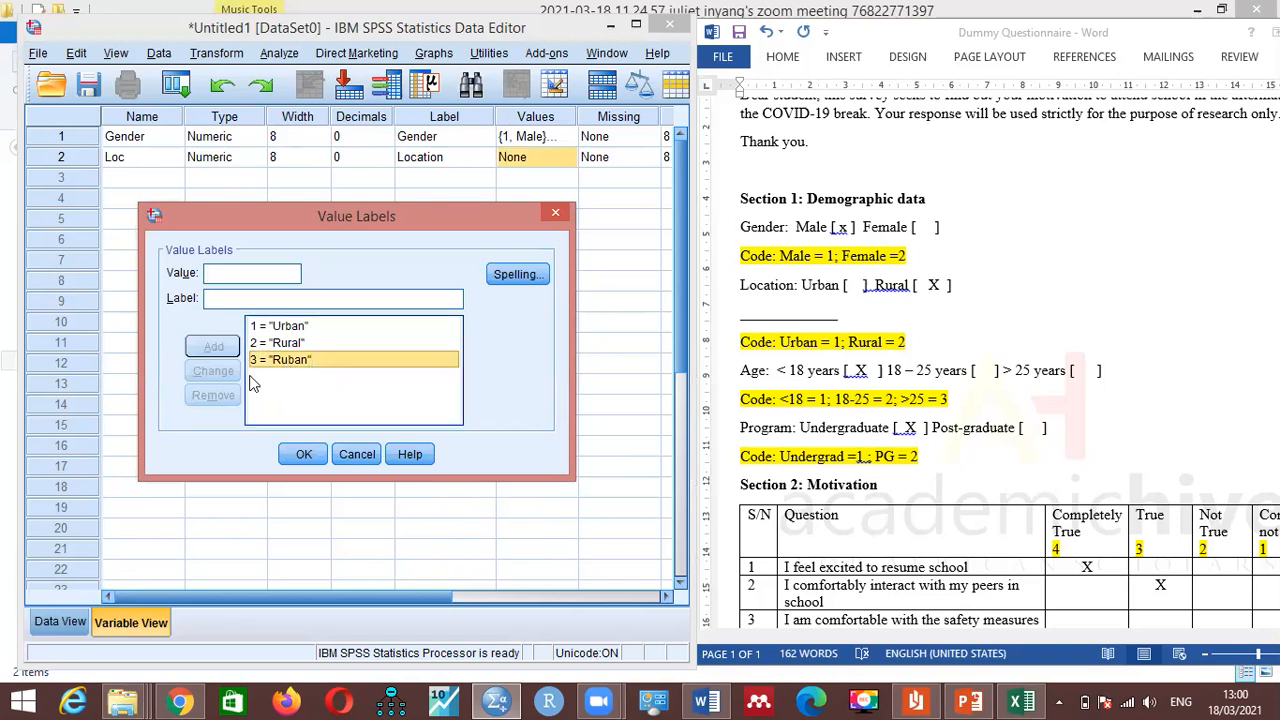
click(220, 397)
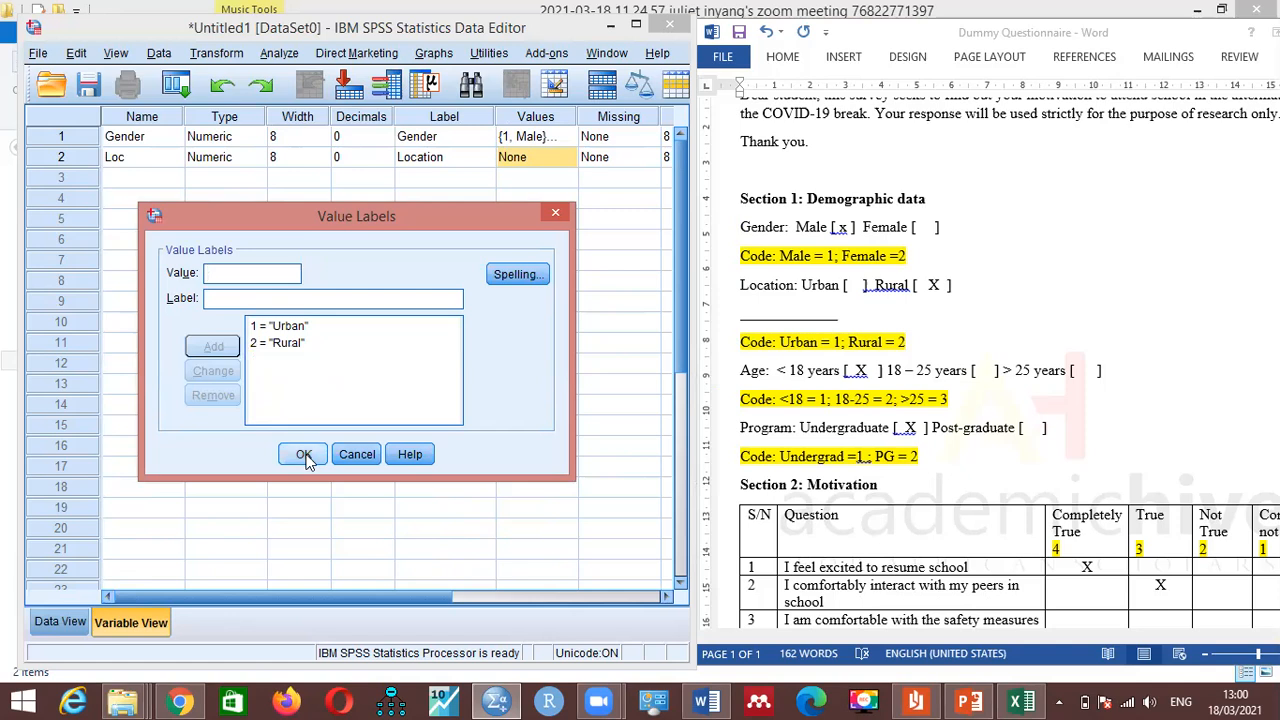
Step: Change the value label of Loc's code 2 to Ruram
click(286, 345)
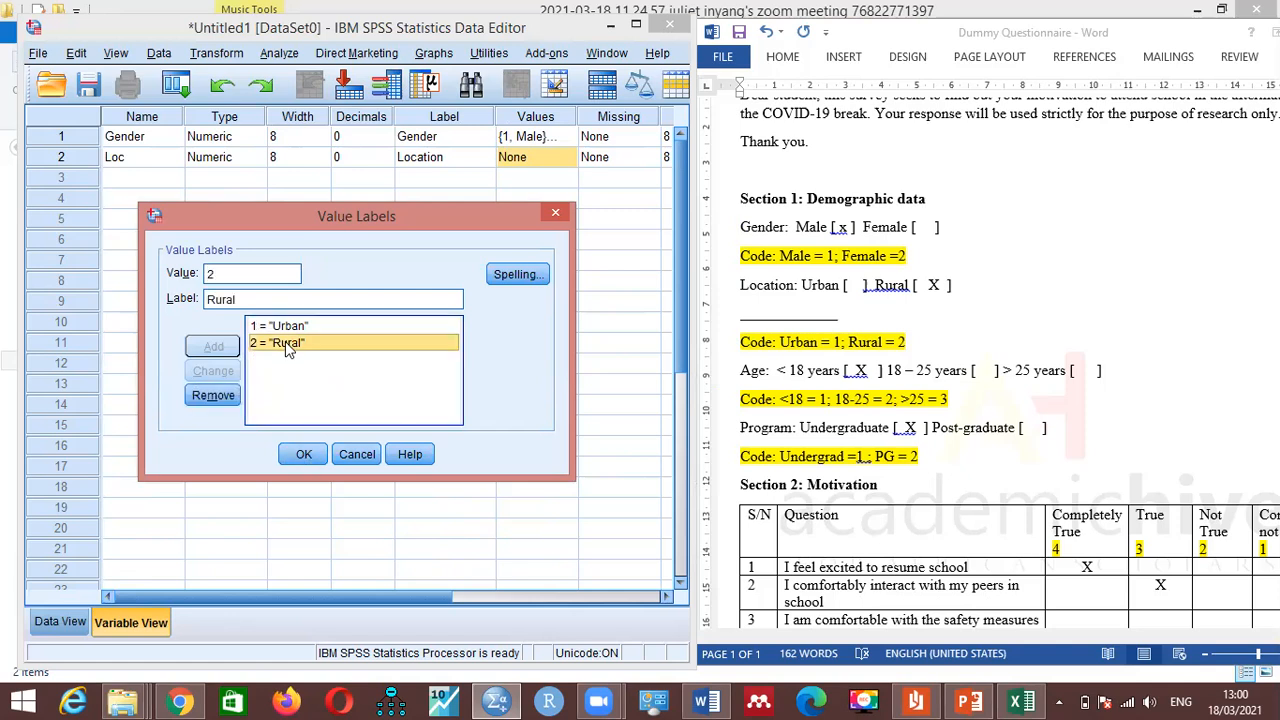
click(251, 293)
key(BackSpace)
text(m)
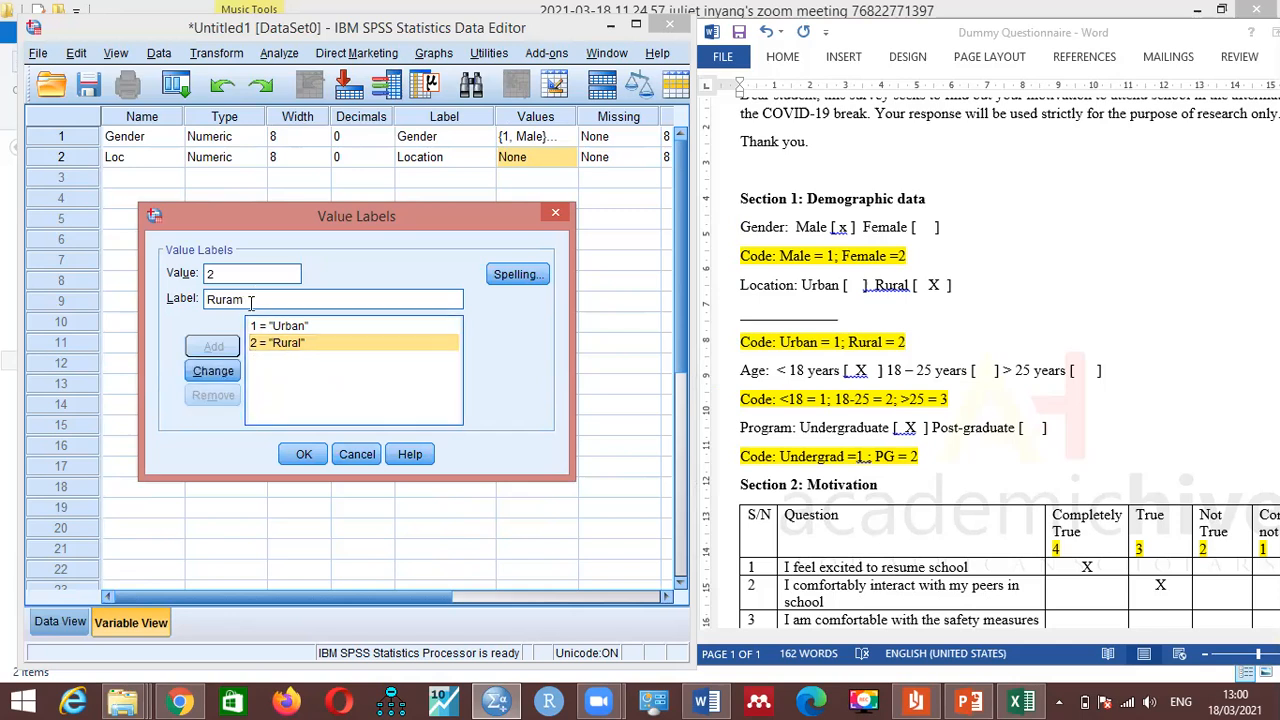
click(212, 371)
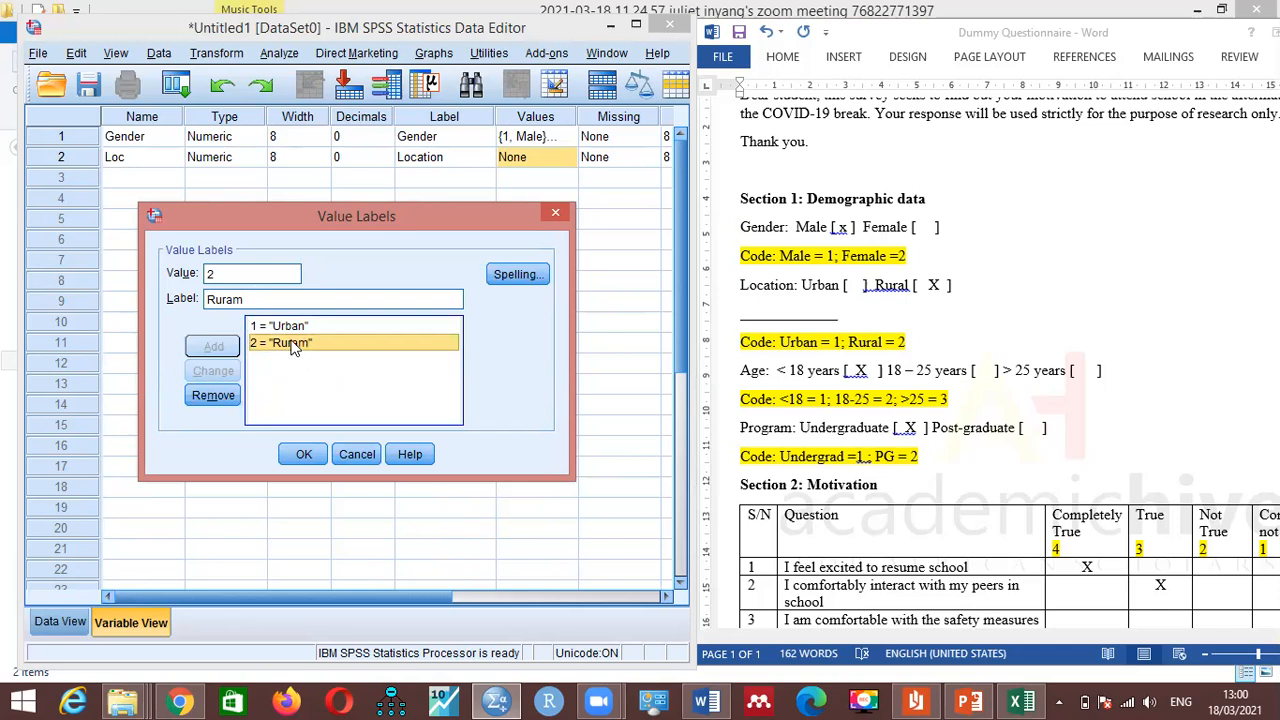
Step: Correct the value label of code 2 to Rural and apply Loc's value labels
click(252, 297)
key(BackSpace)
text(l)
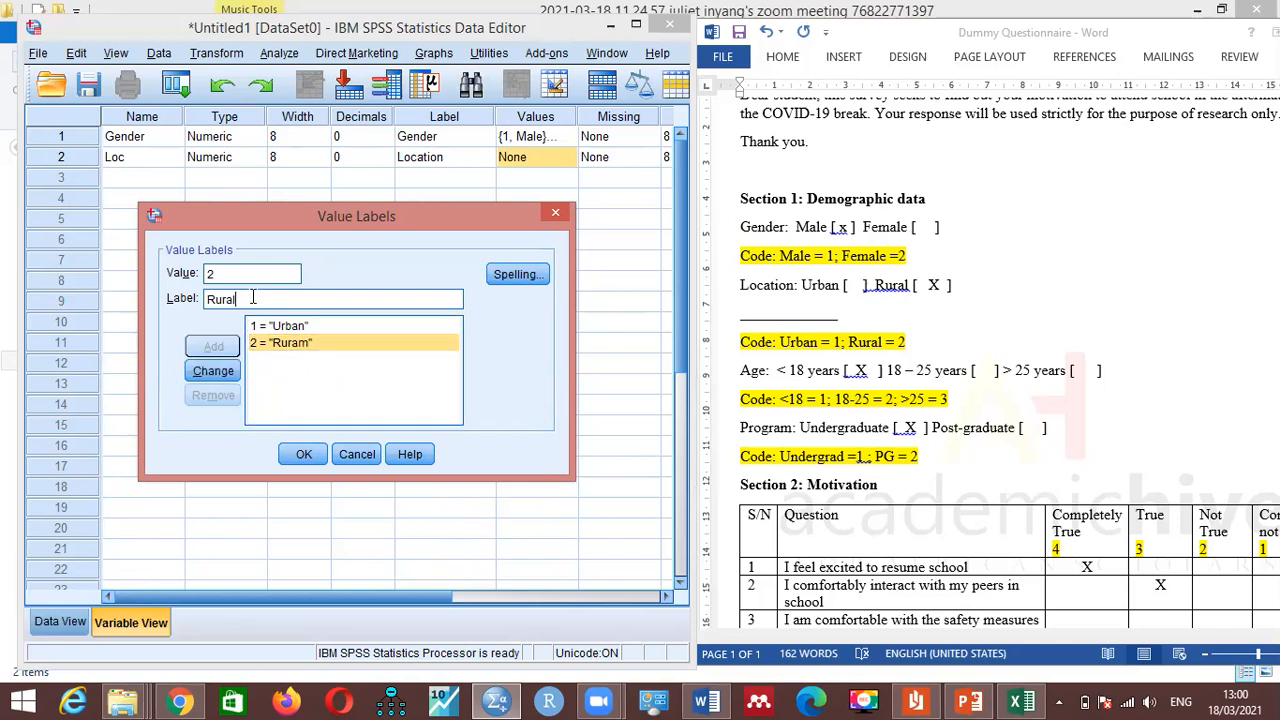
click(212, 371)
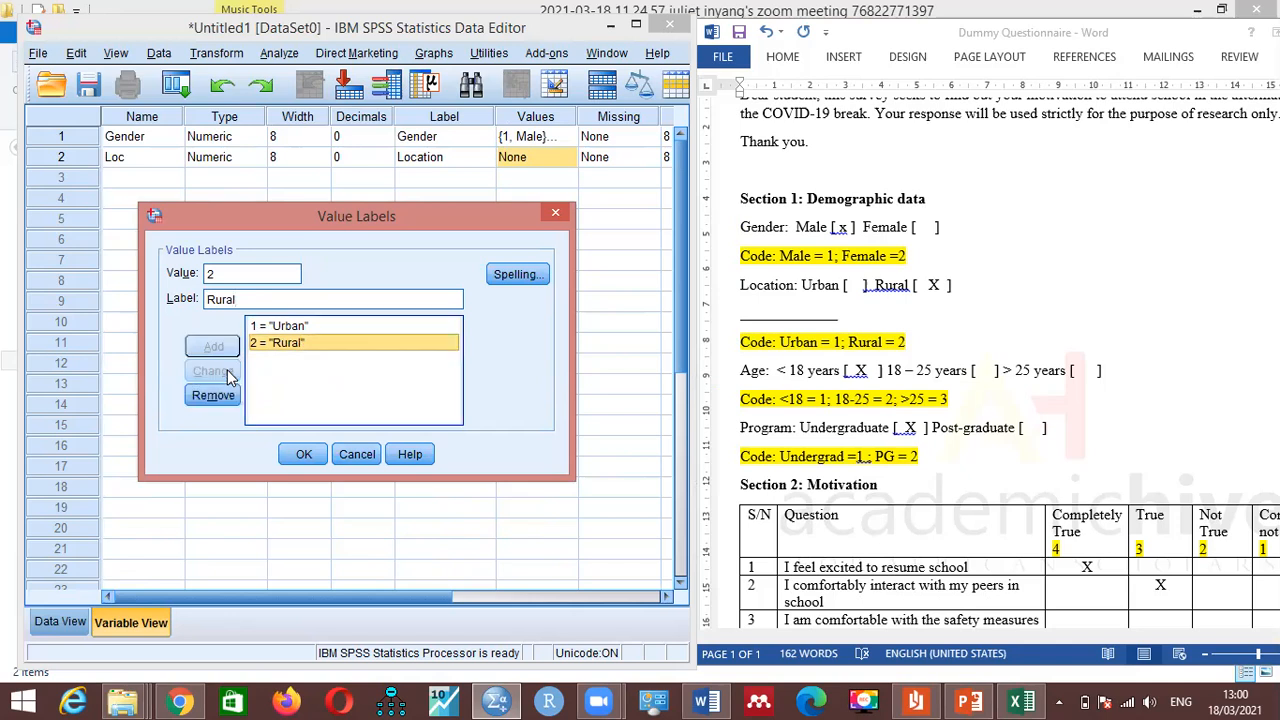
click(300, 455)
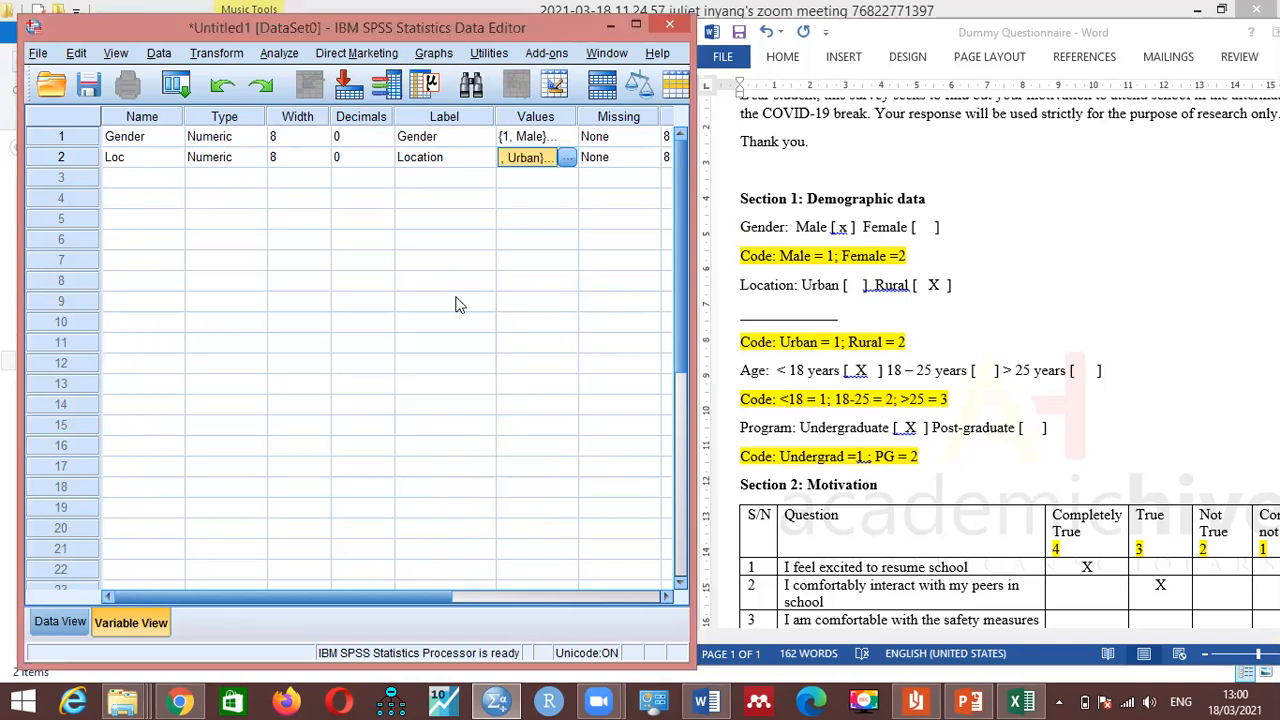
Step: Set the measurement level of the Loc variable to Nominal
drag(343, 599, 547, 615)
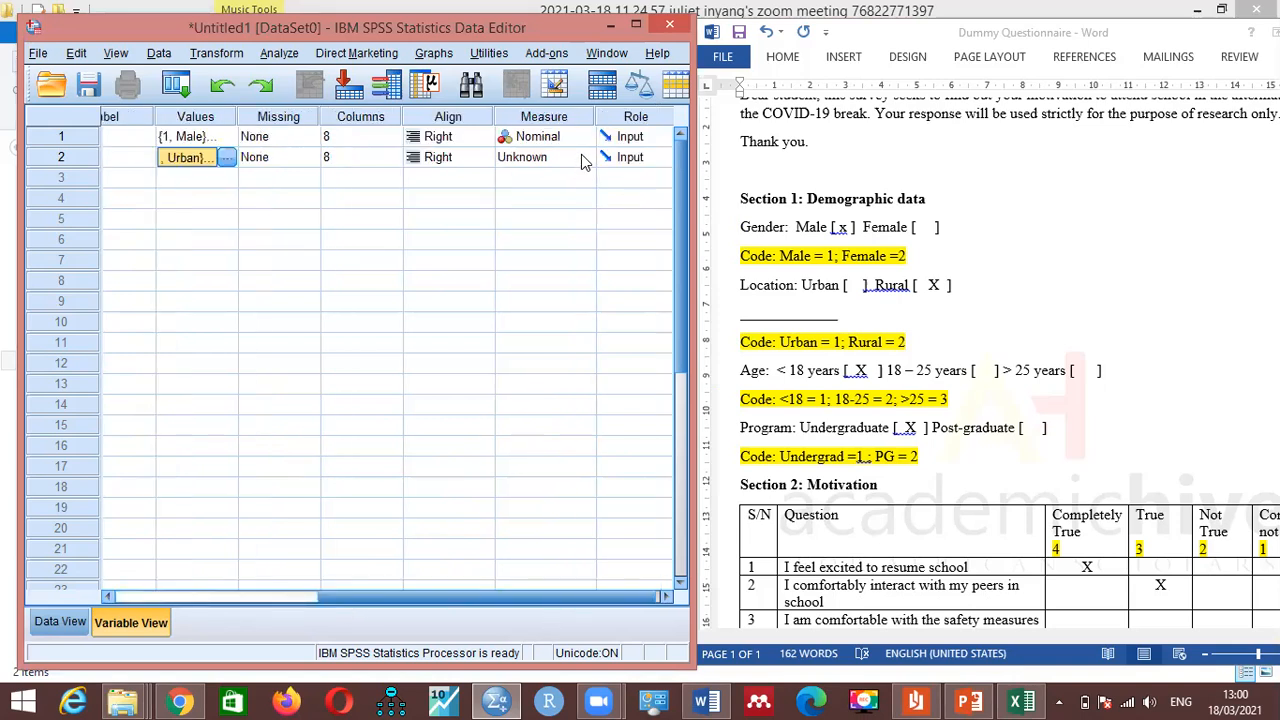
click(586, 158)
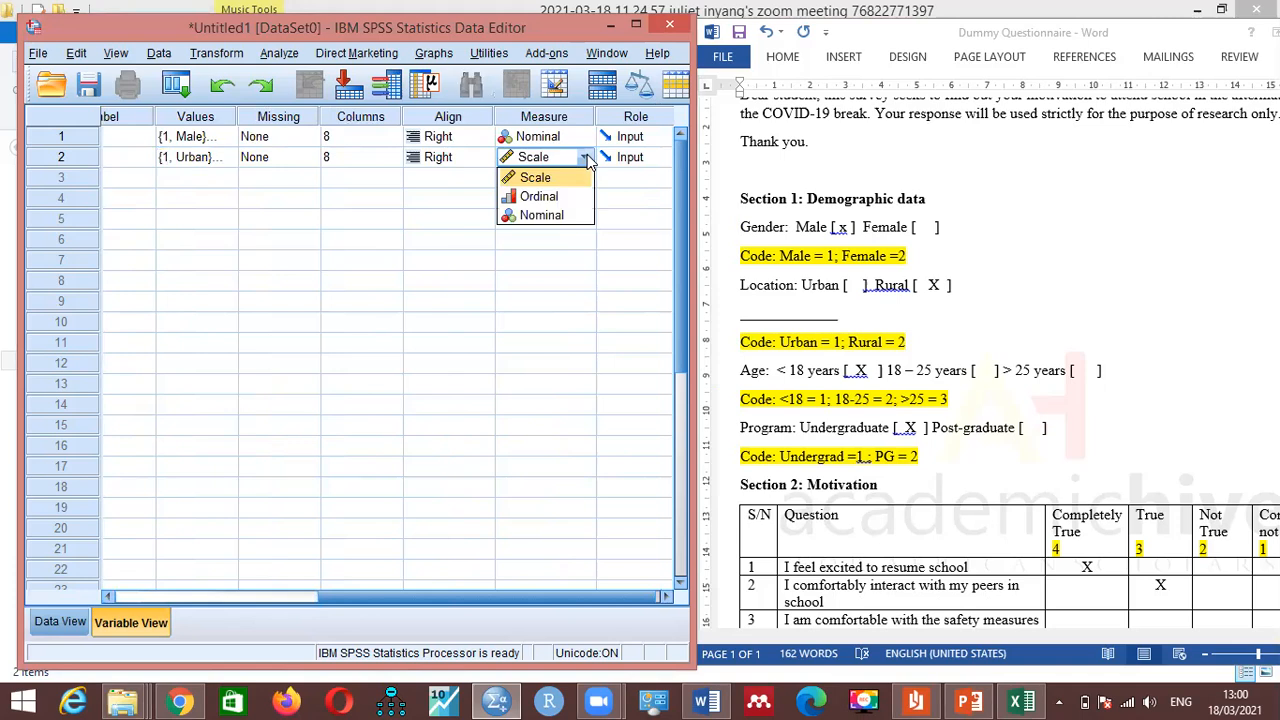
click(545, 215)
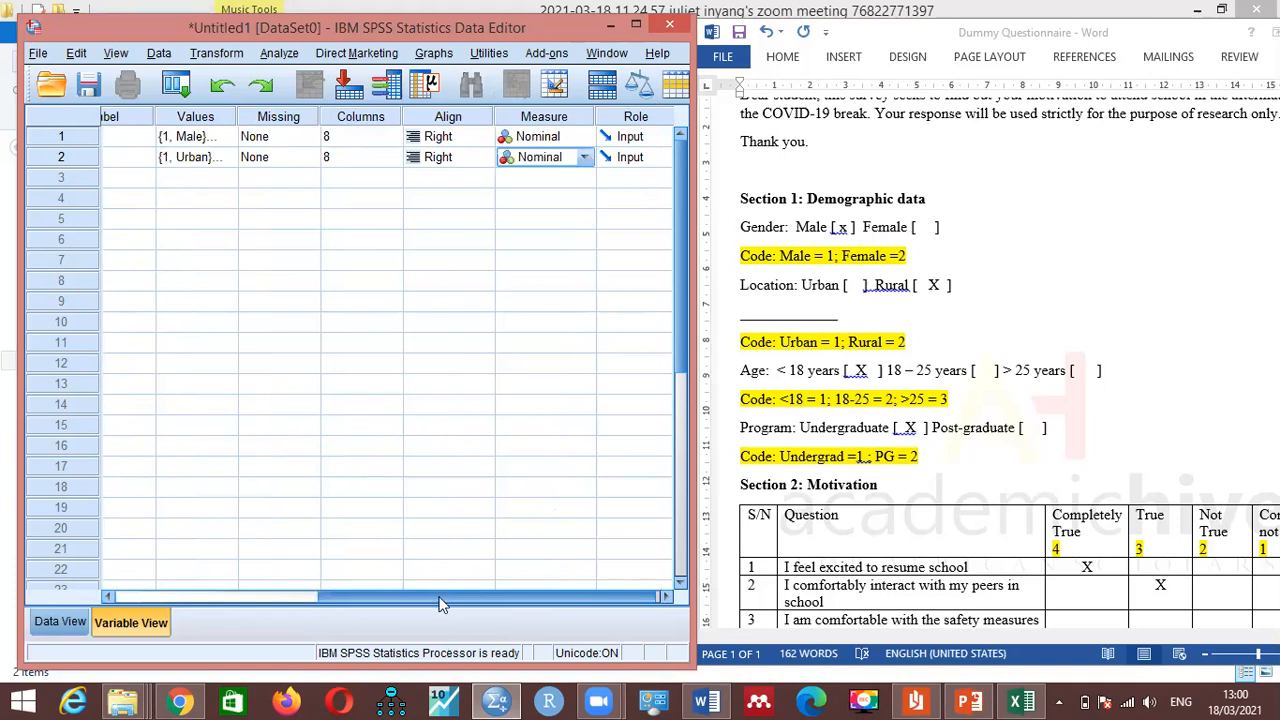
Step: Add a third variable named Age below Loc
drag(440, 603, 131, 578)
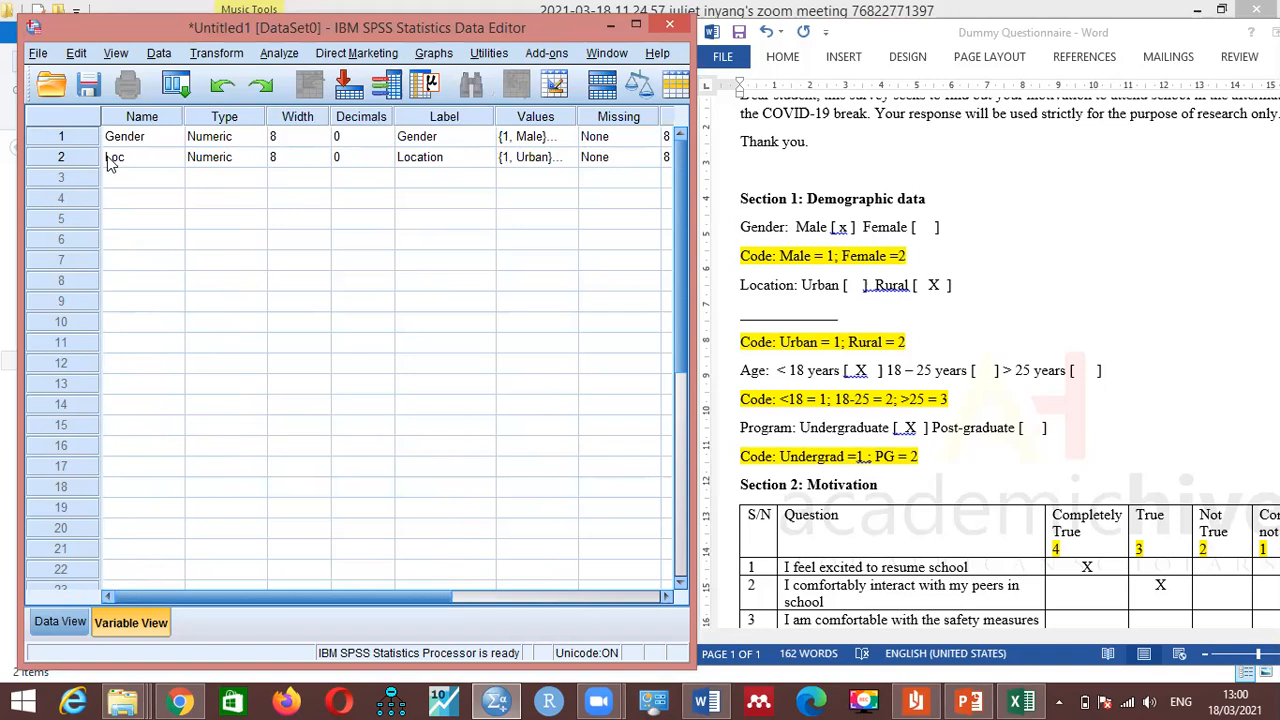
click(124, 184)
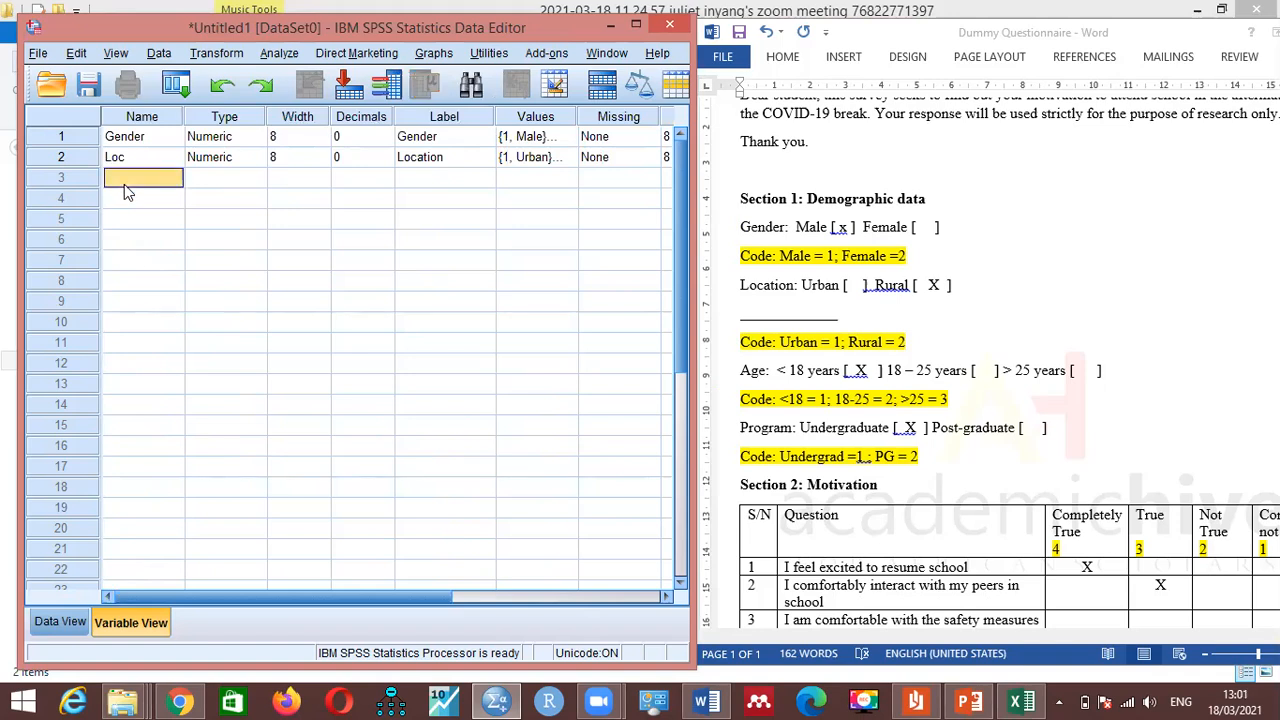
text(Age)
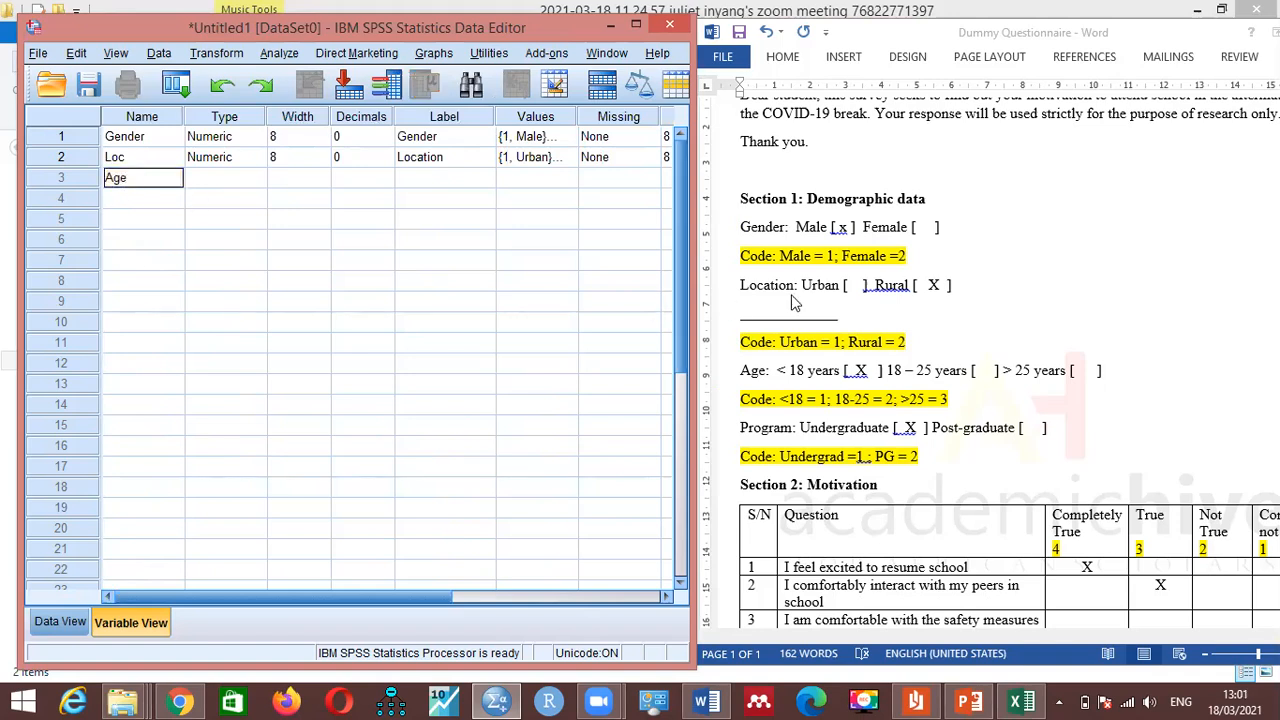
Step: Switch to the Word questionnaire and delete the underscore line between the Location item and its code
click(846, 312)
drag(843, 312, 742, 312)
key(Delete)
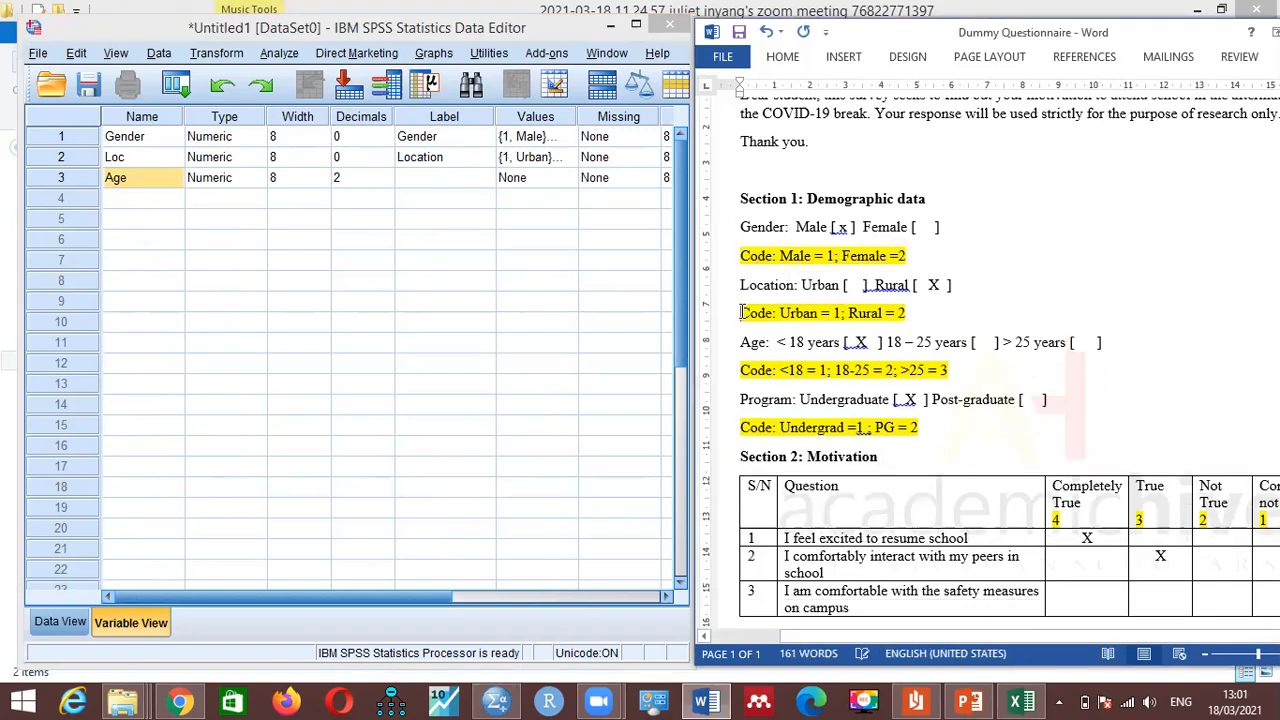
Step: Back in SPSS, set the Age variable's decimals to 0 and its label to Age
click(387, 185)
click(387, 185)
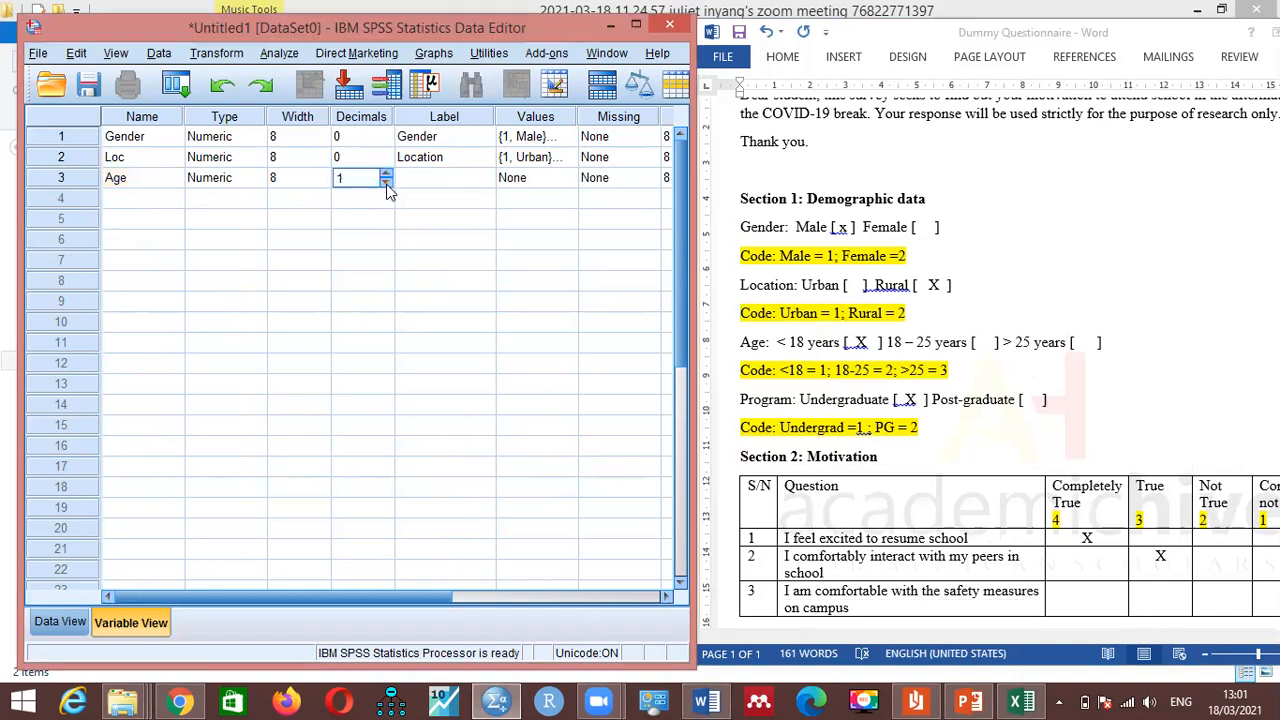
click(385, 186)
click(408, 185)
text(Age)
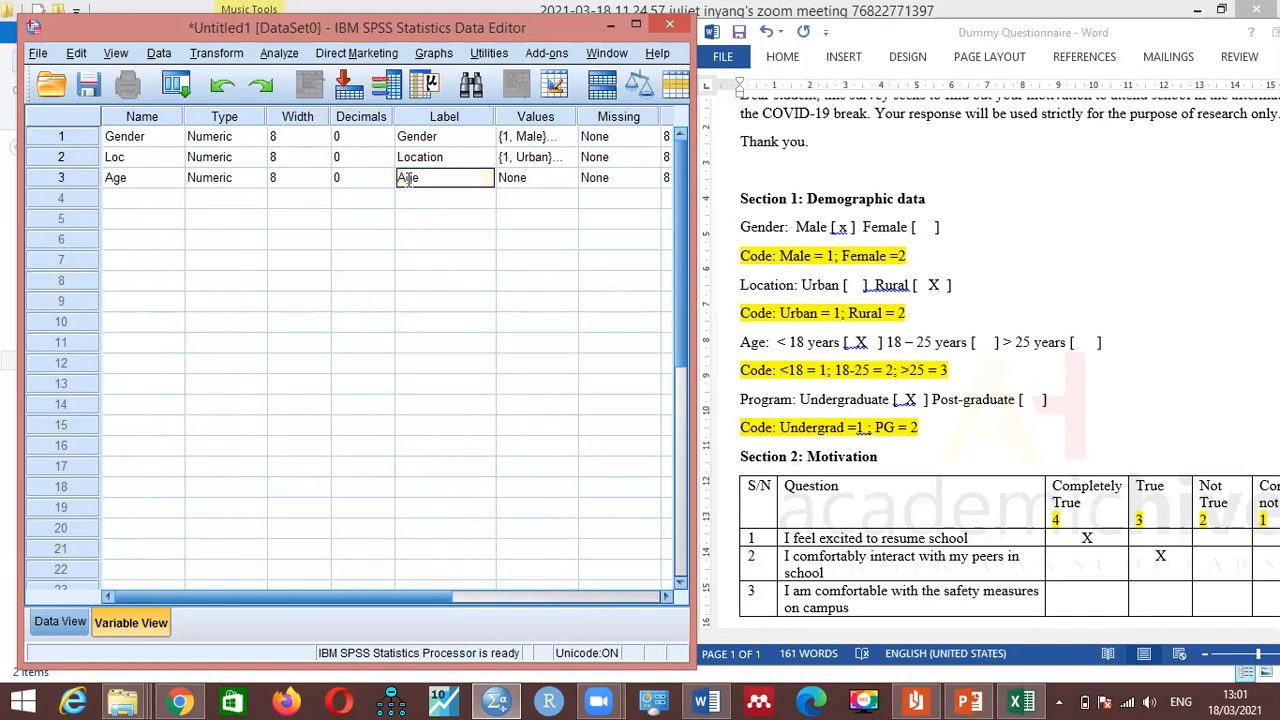
Step: Add the value label "Less than 18yrs" for code 1 of the Age variable
double_click(566, 180)
text(1)
click(433, 300)
text(Le)
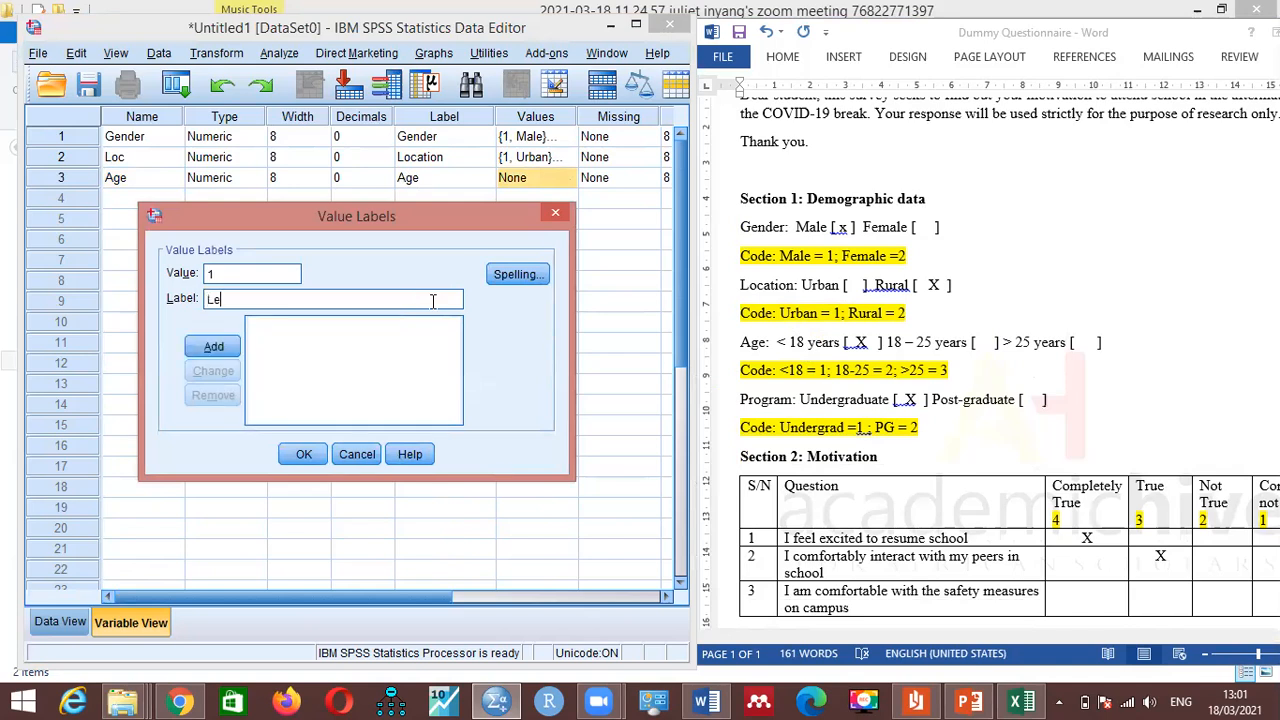
text(ss than 18yrs)
key(Return)
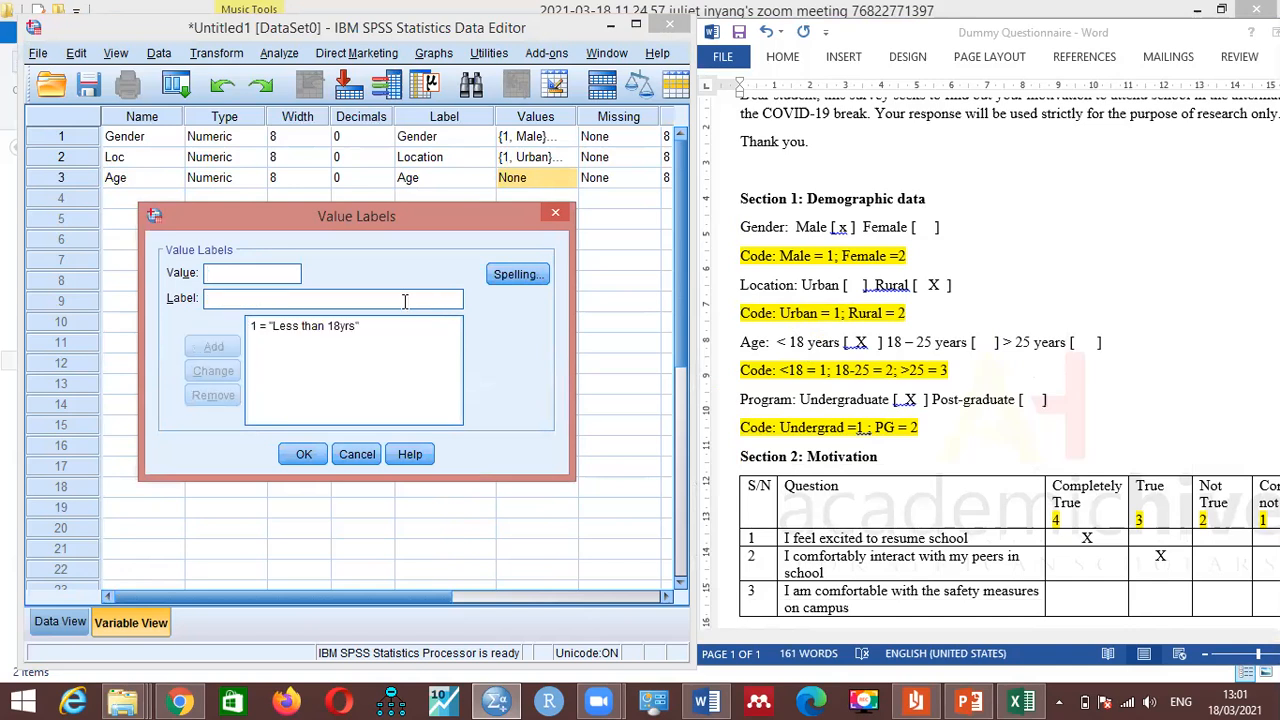
Step: Add "18 to 25 yrs" for code 2 and "More than 25 yrs" for code 3, and apply Age's value labels
text(2)
text(18 )
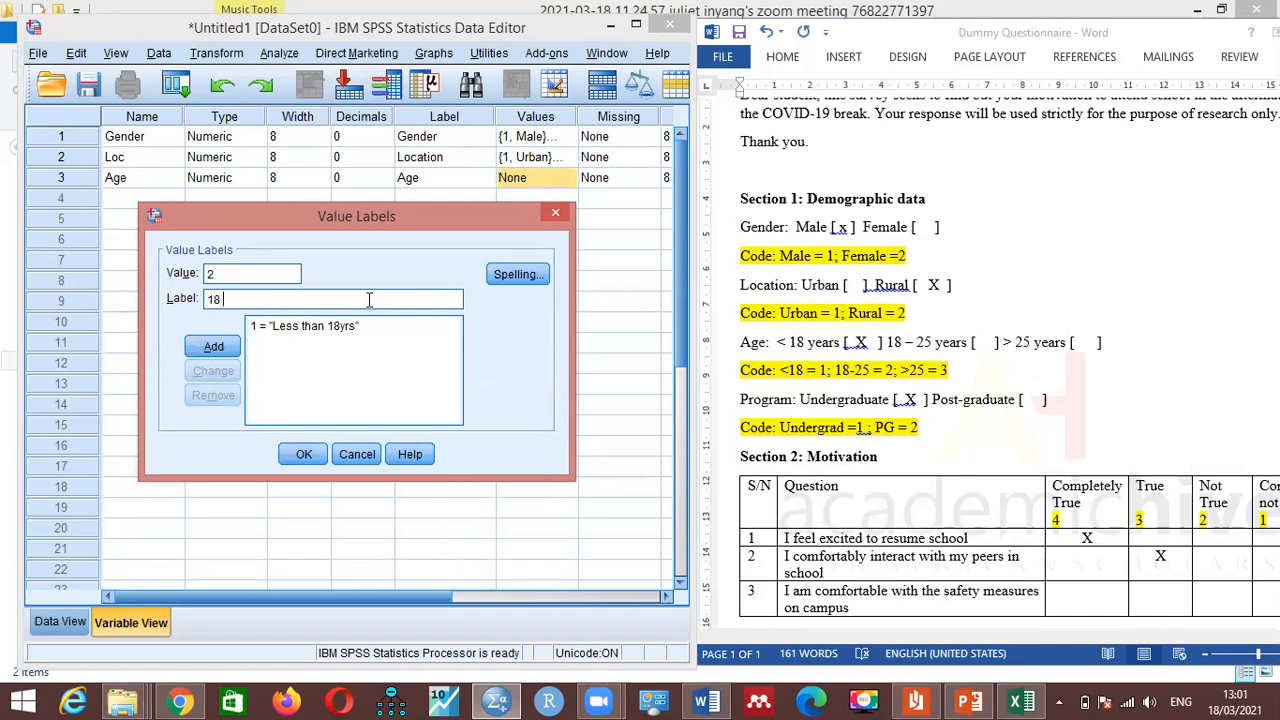
text(to 25 yrs)
key(Return)
text(3)
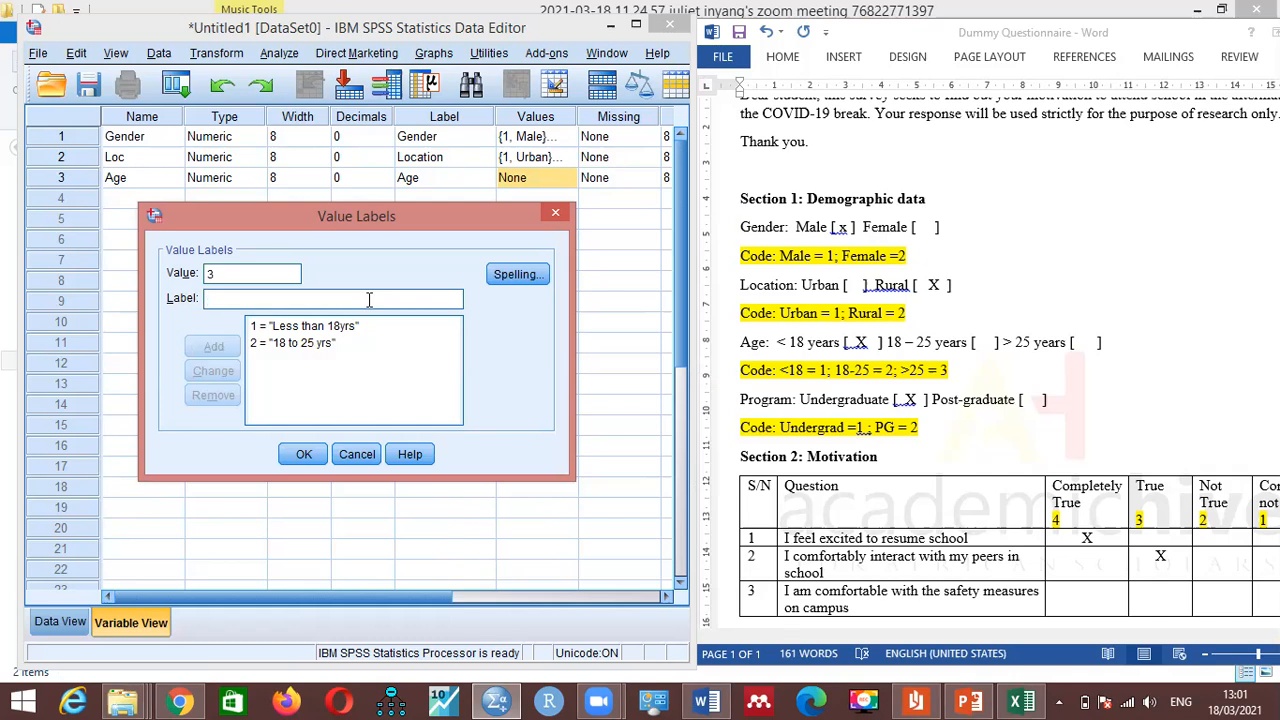
text( = "Mo)
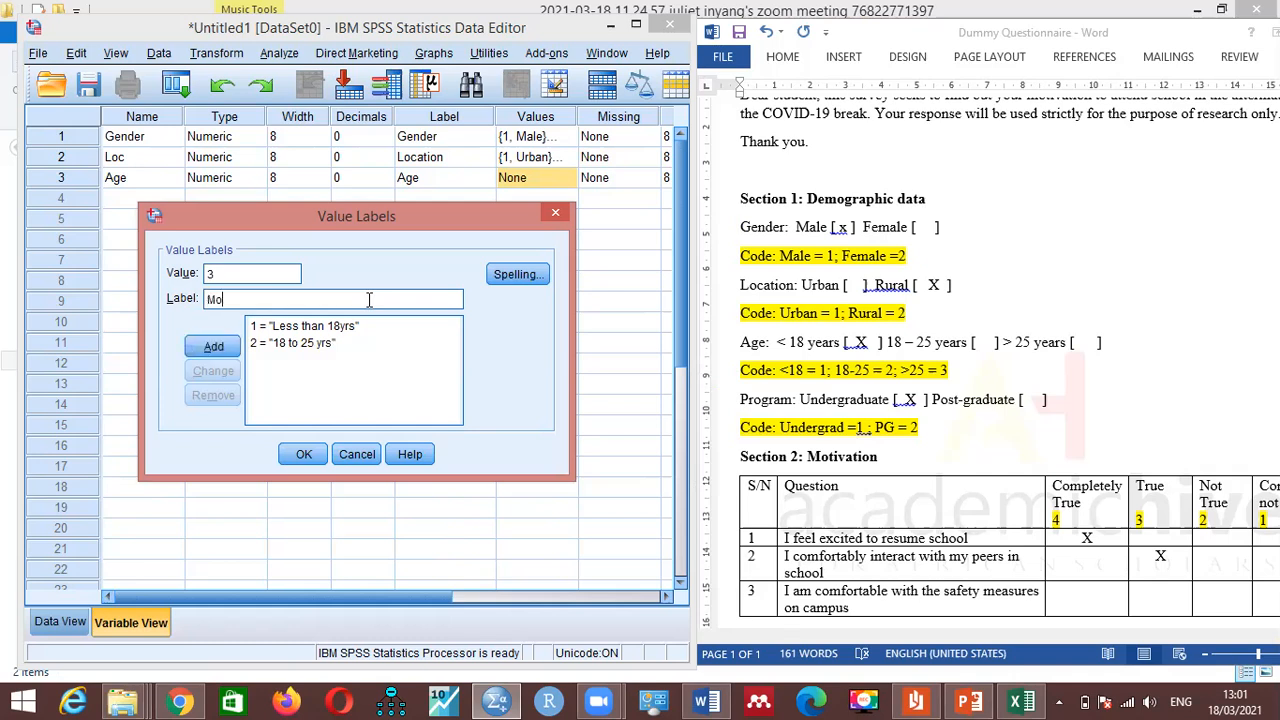
text(re than 25 yrs)
key(Return)
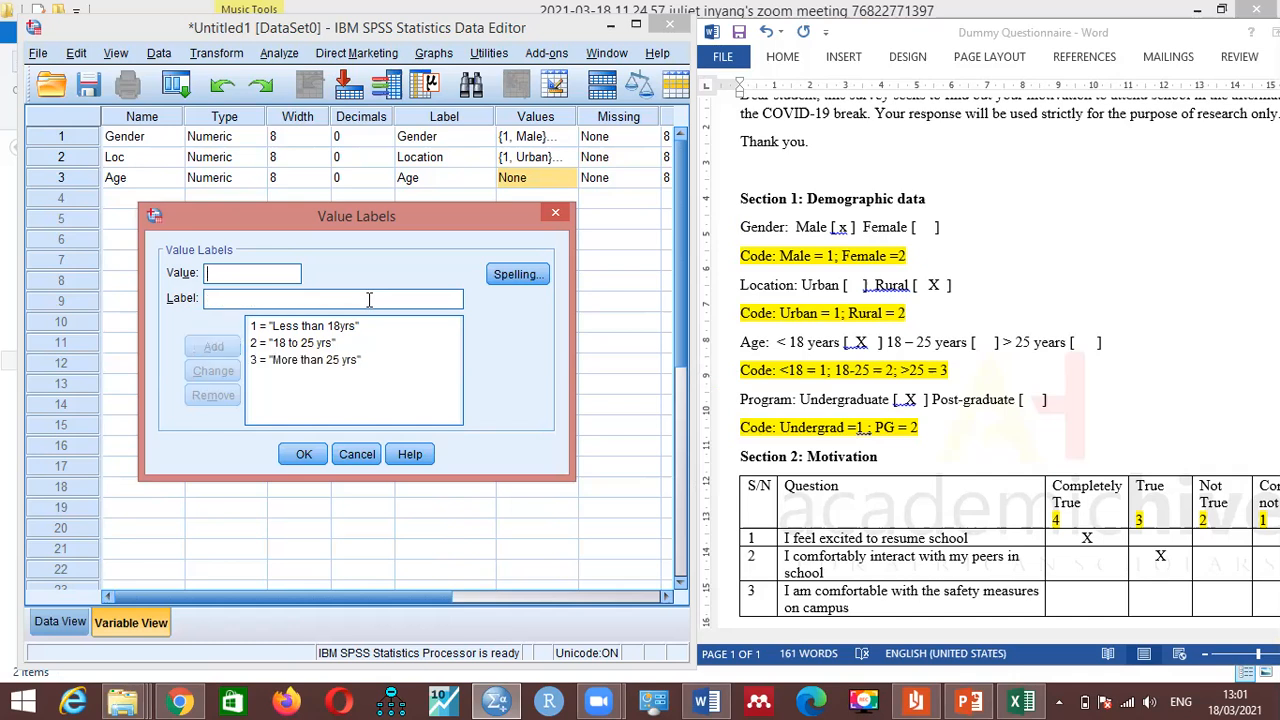
click(305, 455)
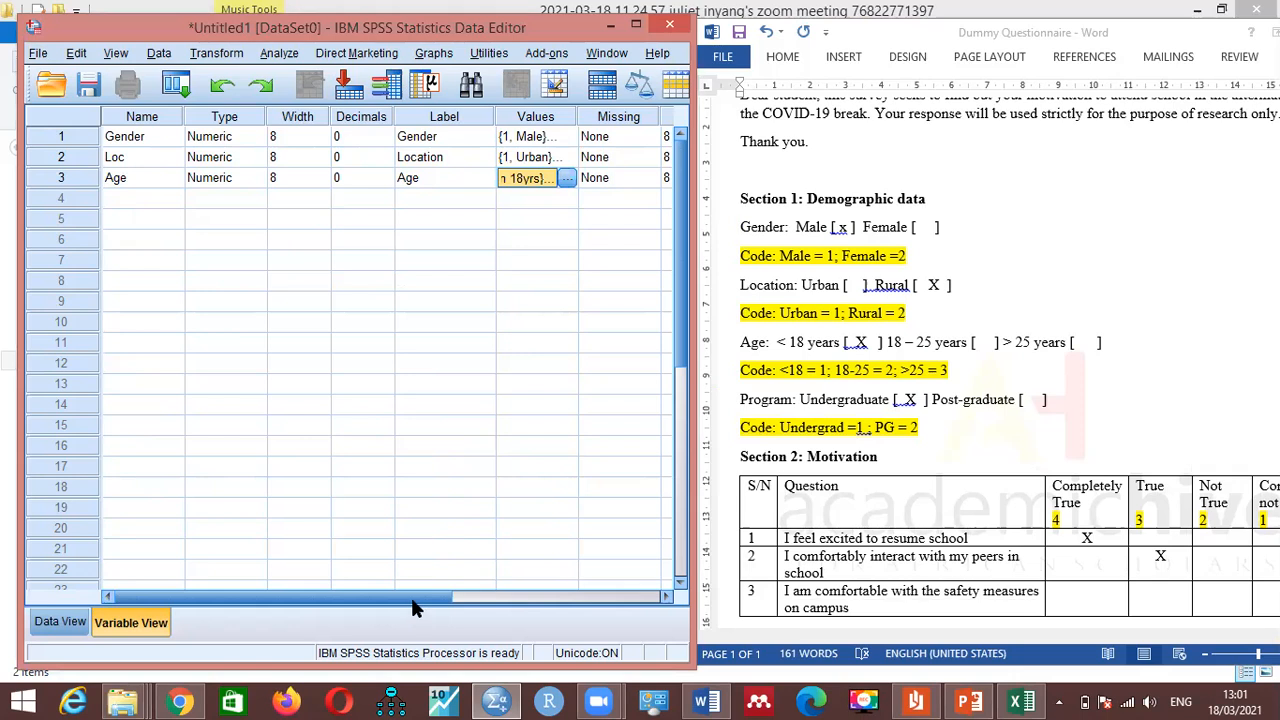
Step: Set the measurement level of the Age variable to Ordinal
click(623, 603)
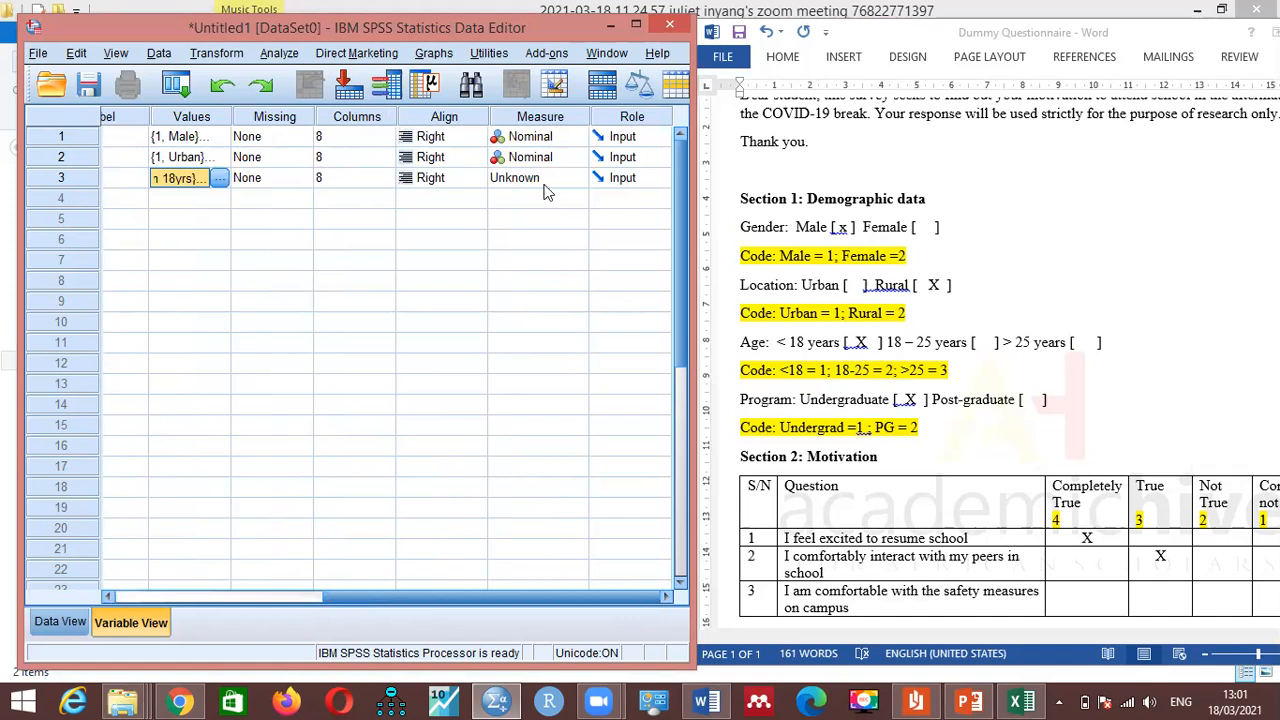
click(580, 181)
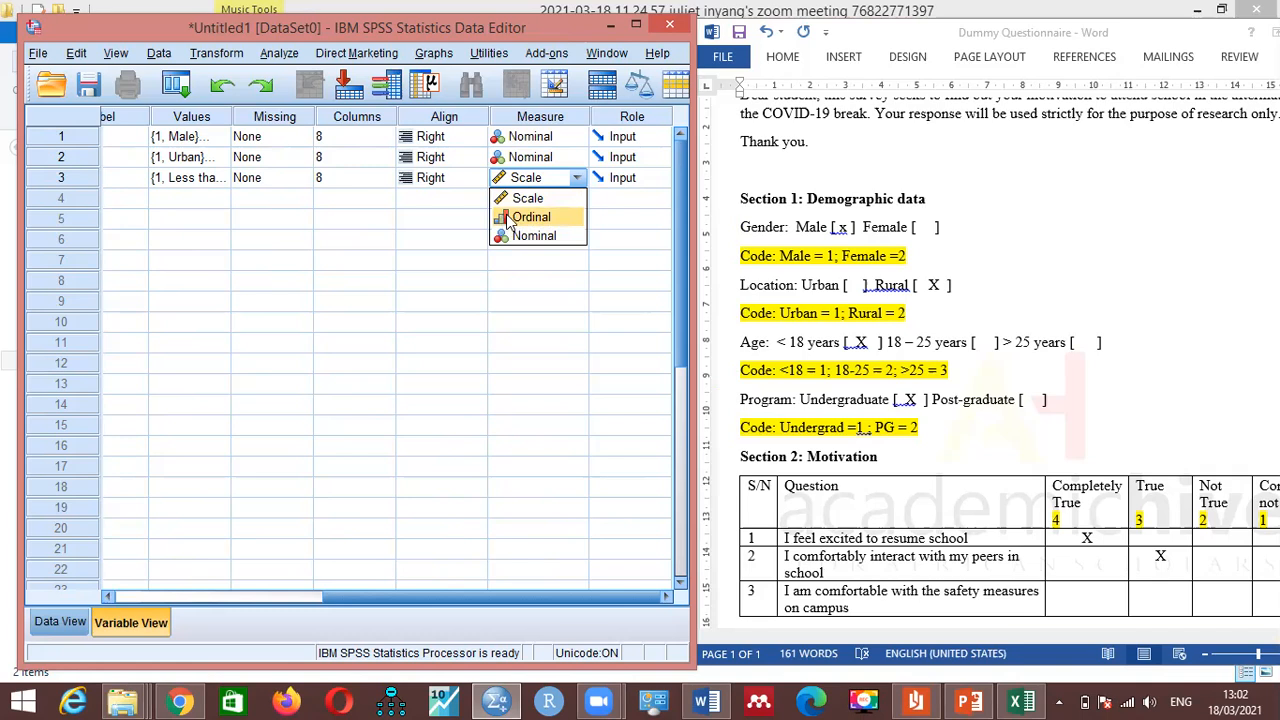
click(507, 218)
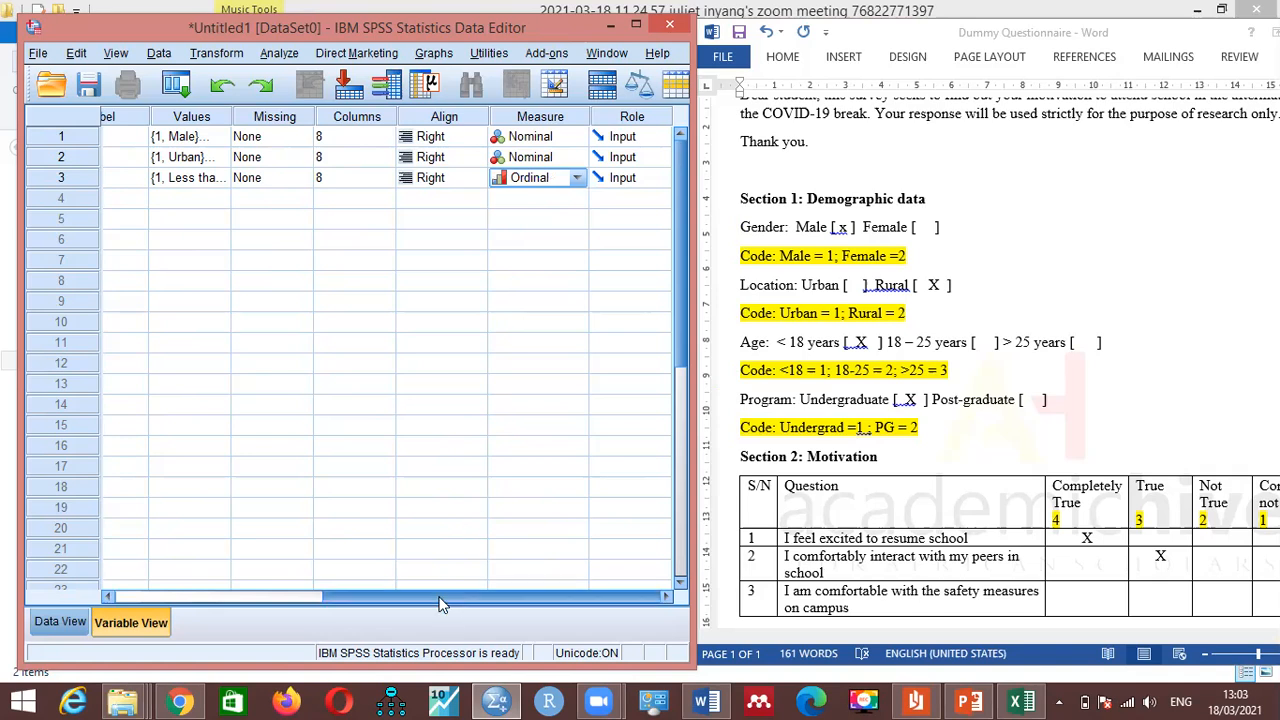
Step: Add a fourth variable named Program below Age
drag(440, 600, 60, 580)
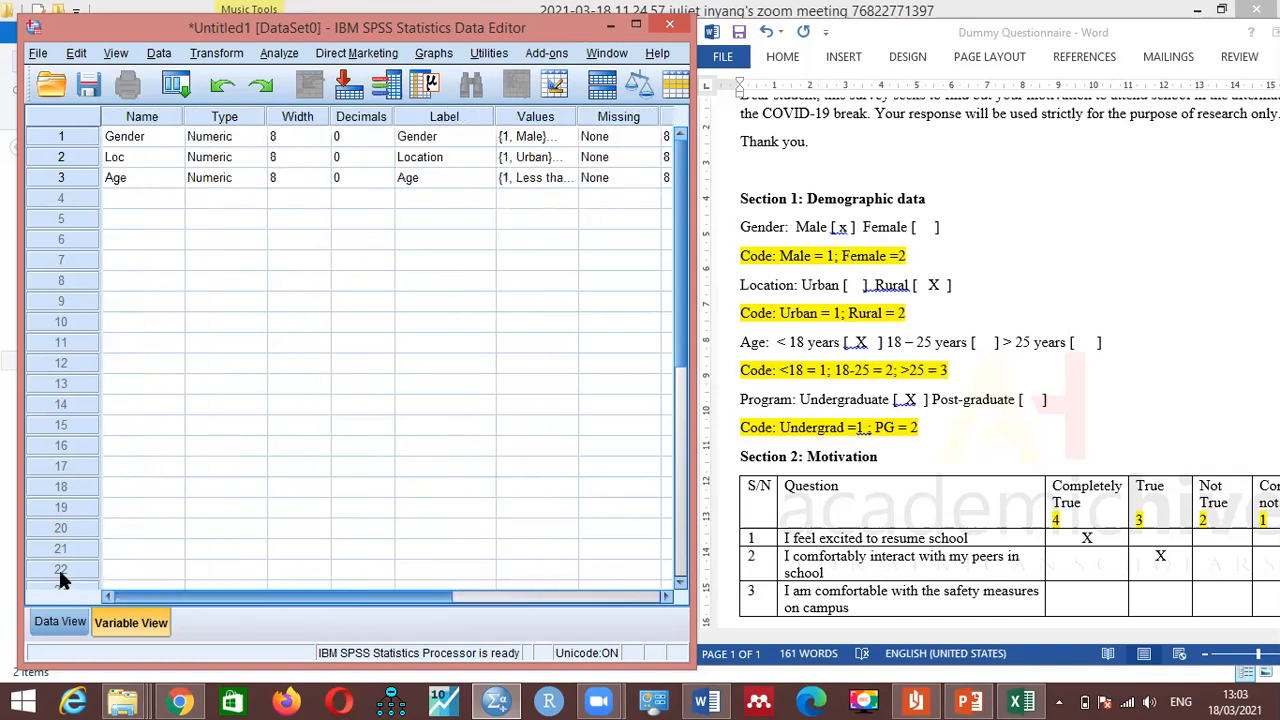
click(127, 201)
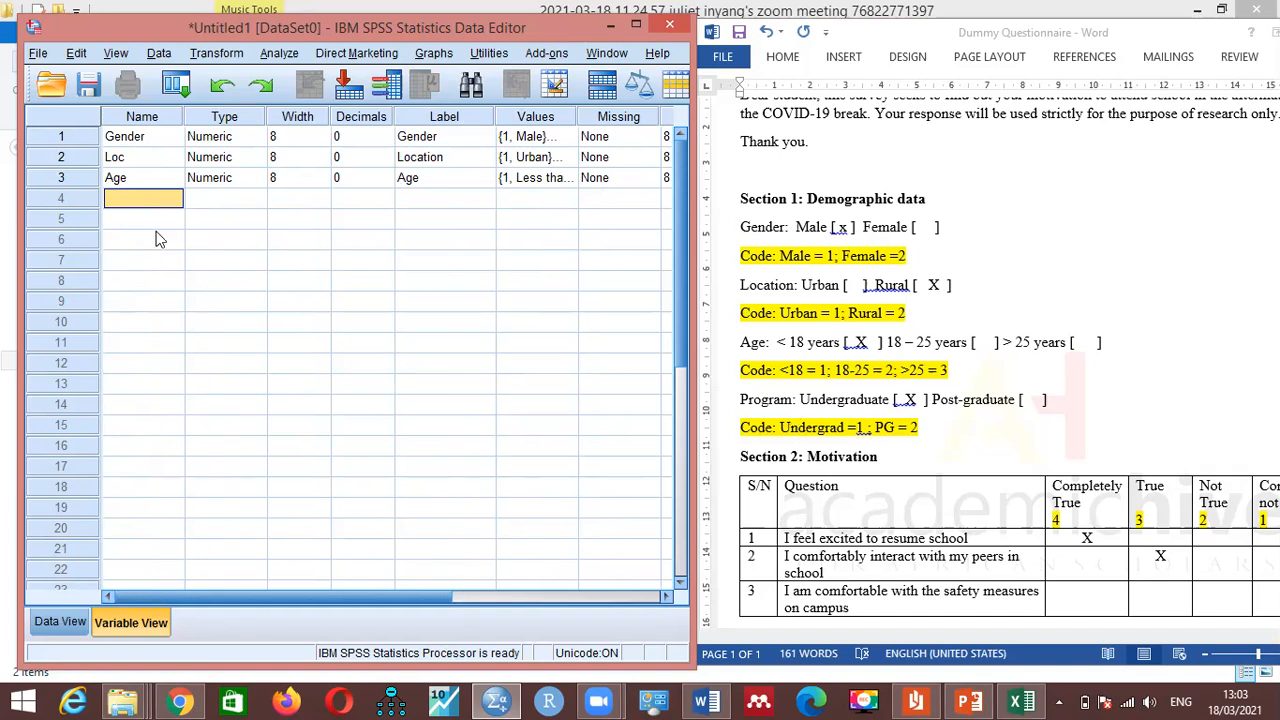
text(Program)
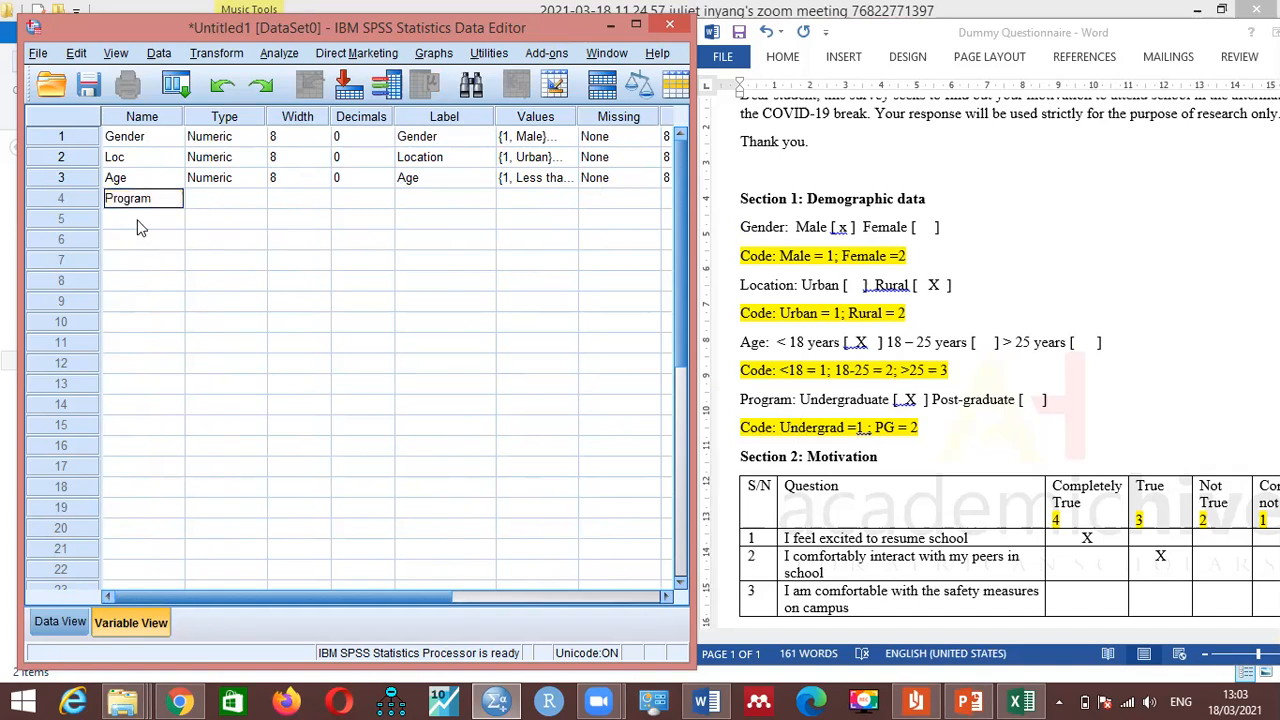
click(216, 205)
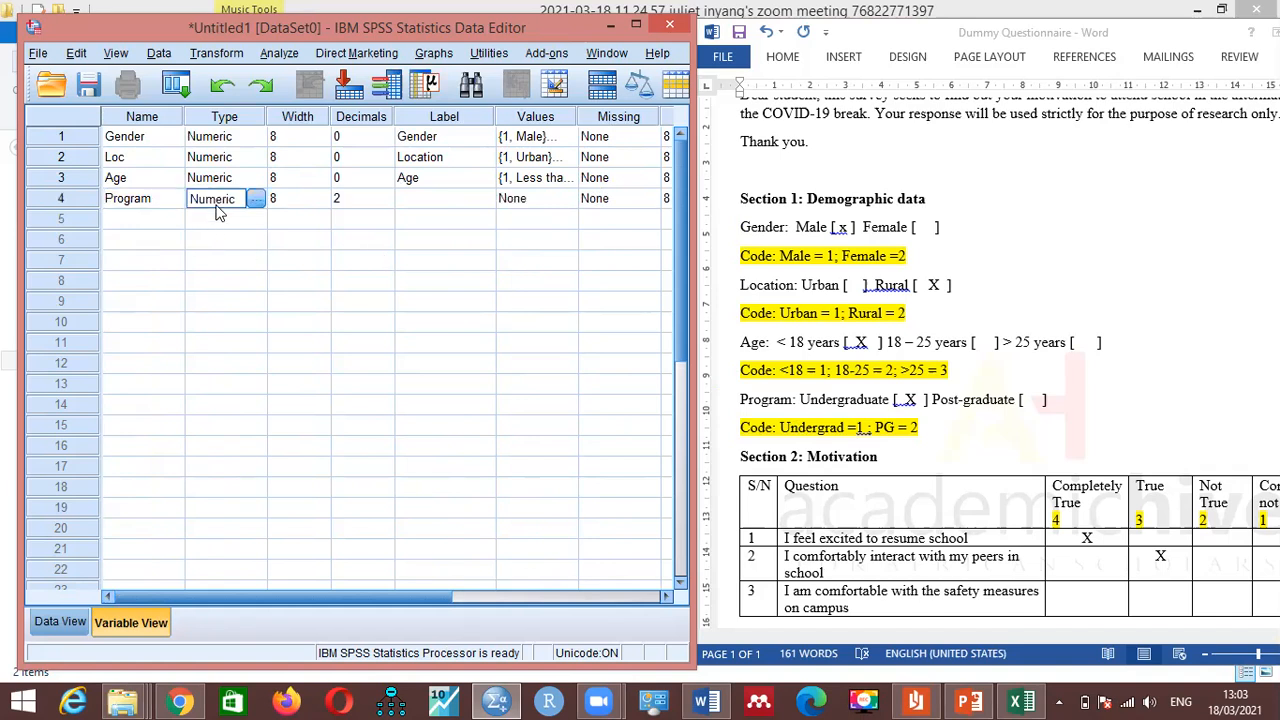
Step: Set the Program variable's decimals to 0 and its label to Program
click(384, 203)
click(384, 203)
click(384, 203)
click(424, 198)
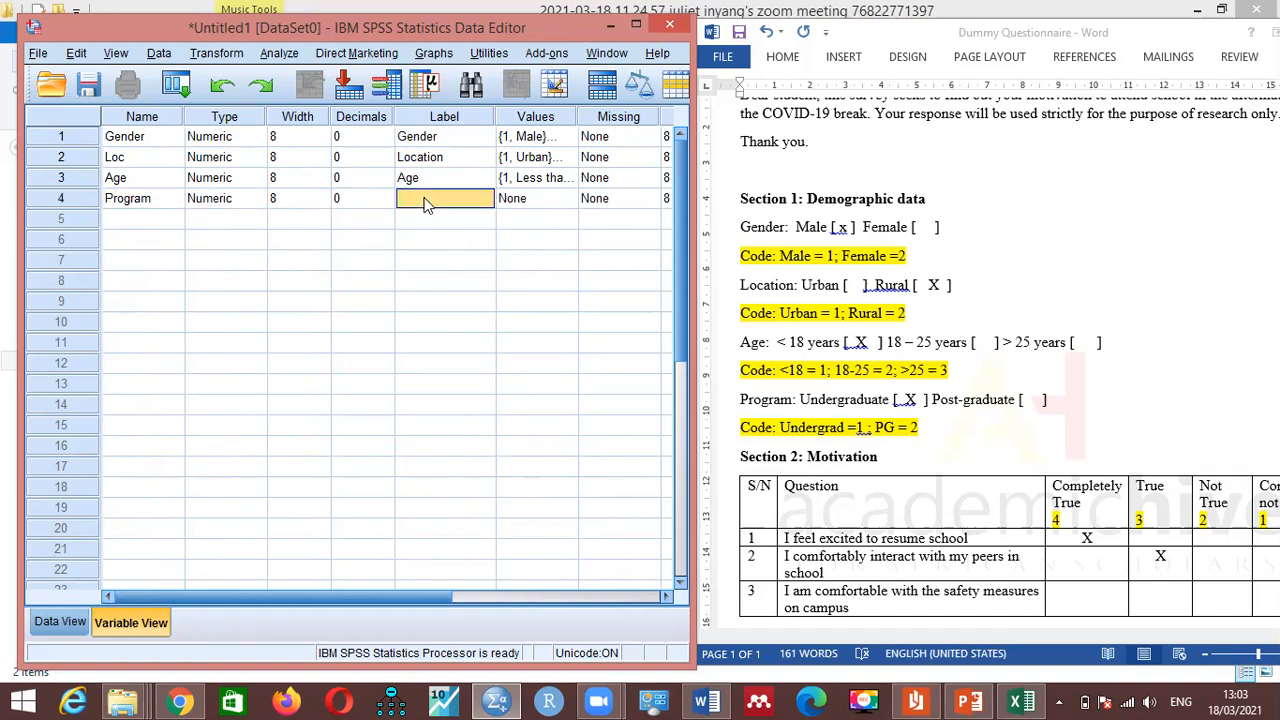
text(Program)
Step: Add the value label Undergrd for code 1 of the Program variable
click(509, 204)
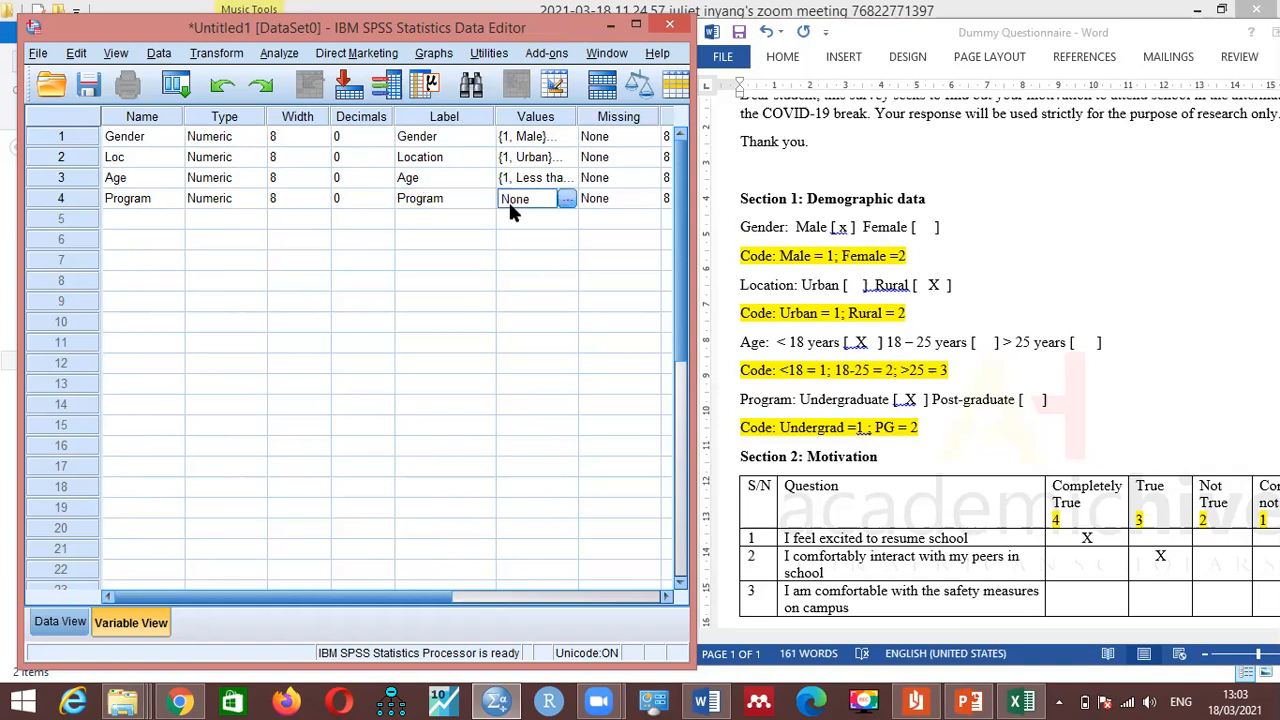
click(566, 201)
text(1)
click(250, 297)
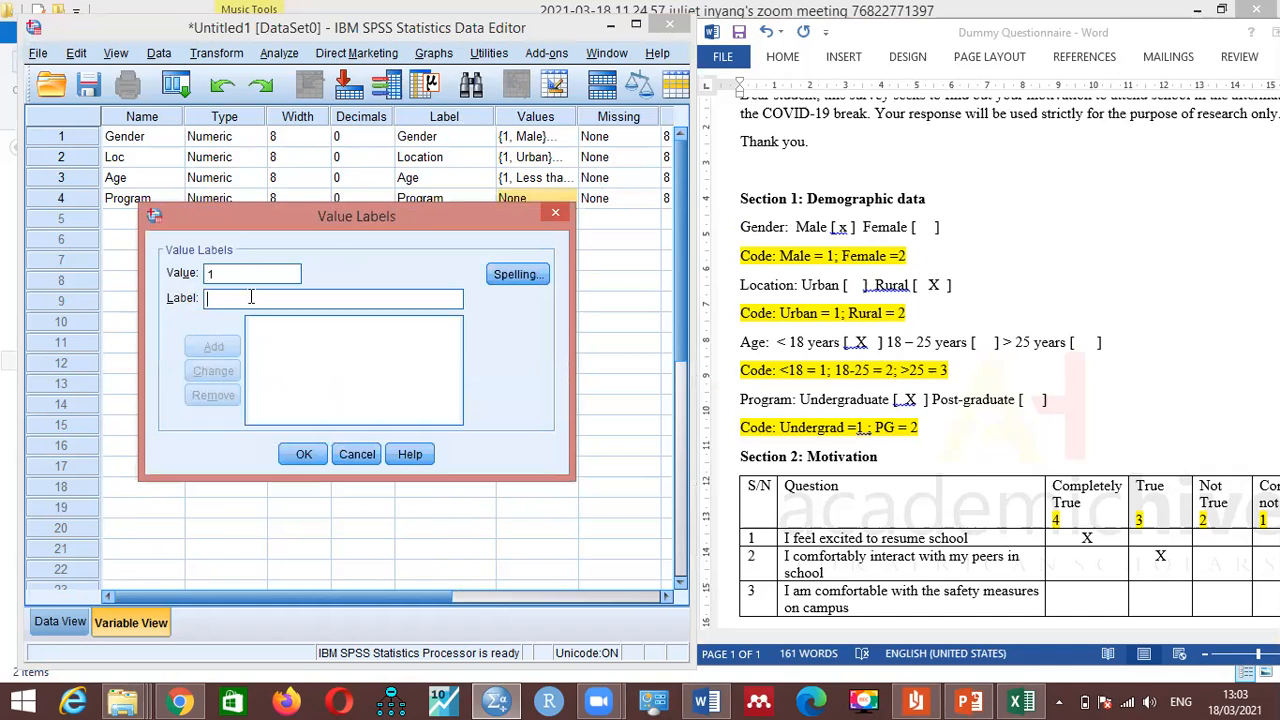
text(Undergrad)
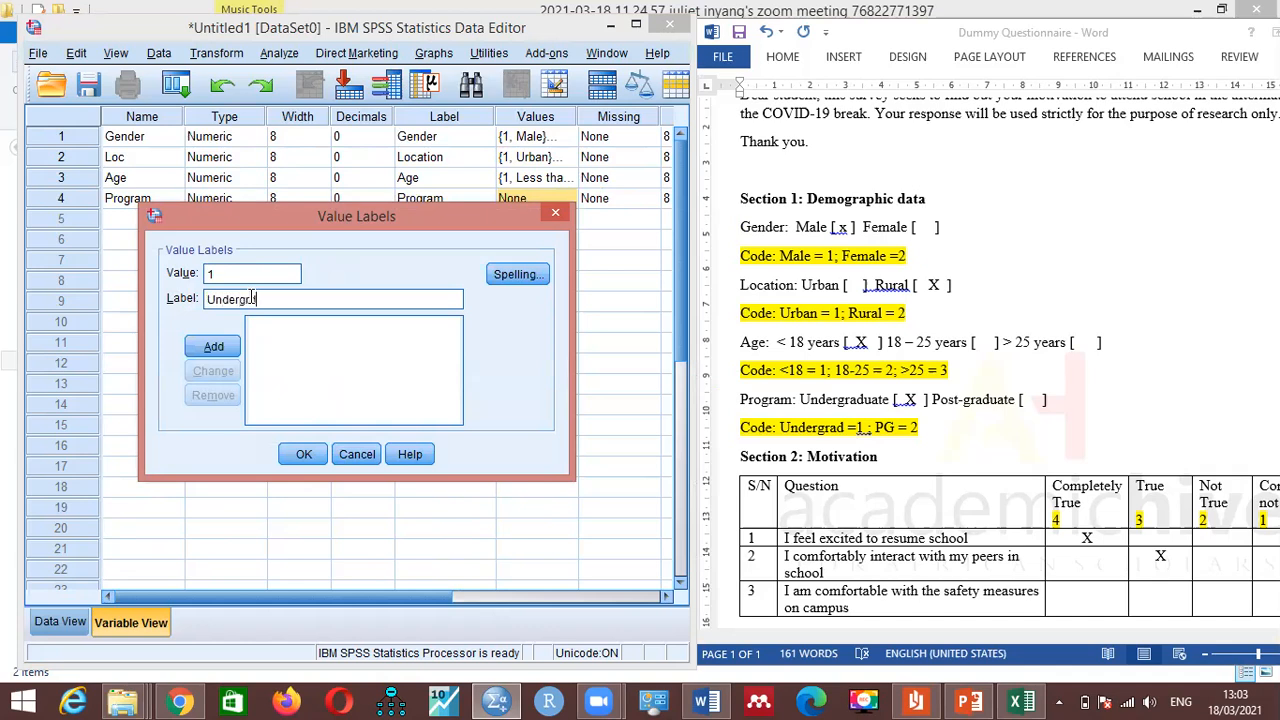
key(Return)
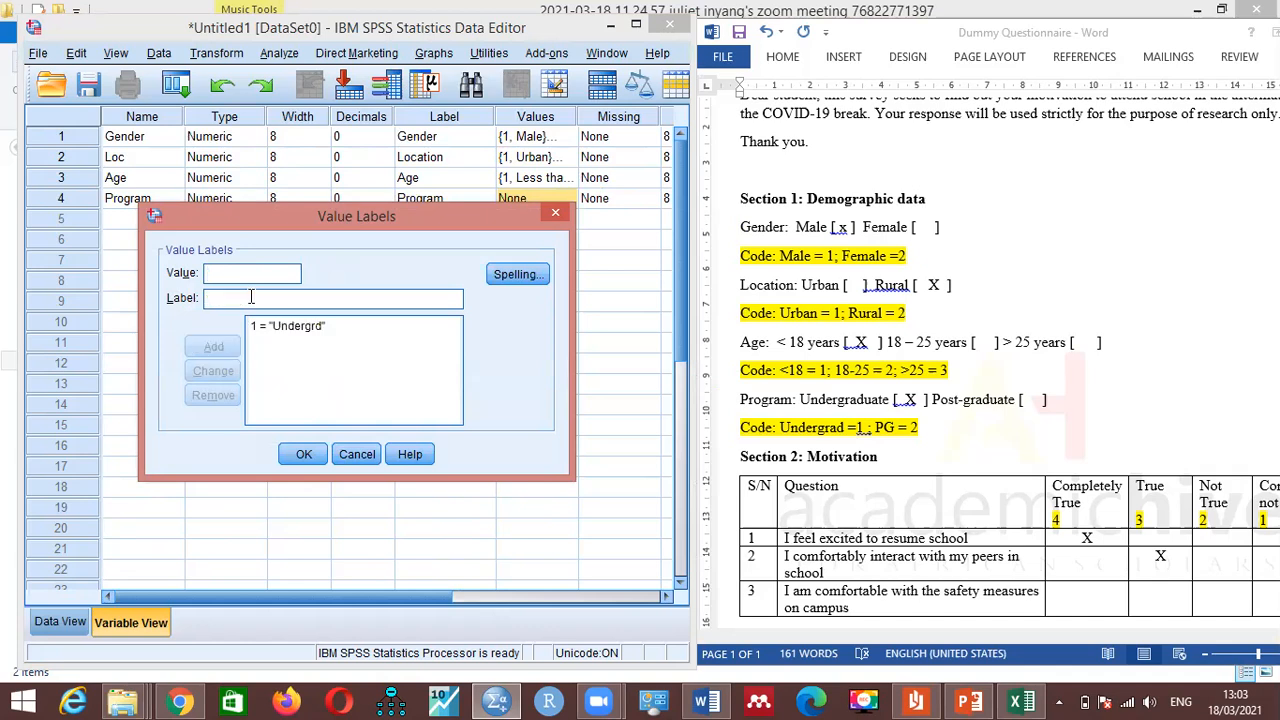
Step: Add the value label Postgrad for code 2 and apply Program's value labels
text(2)
click(251, 297)
text(Post)
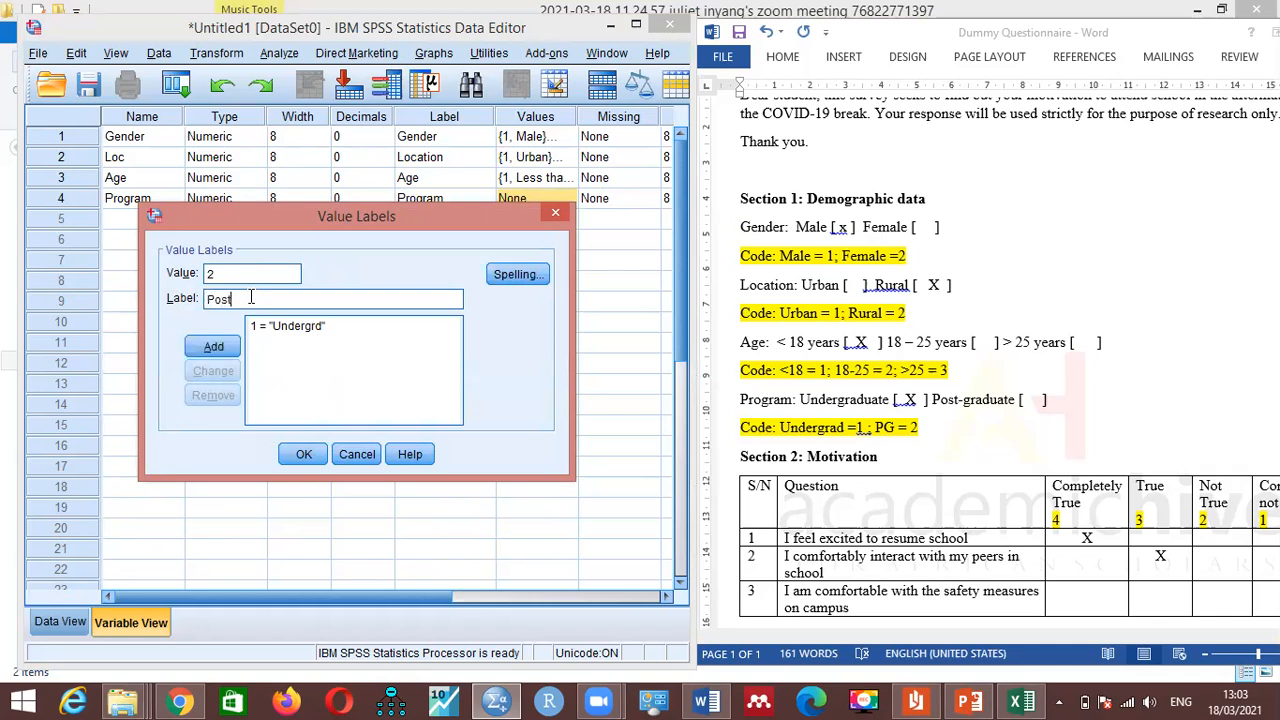
text(grad)
key(Return)
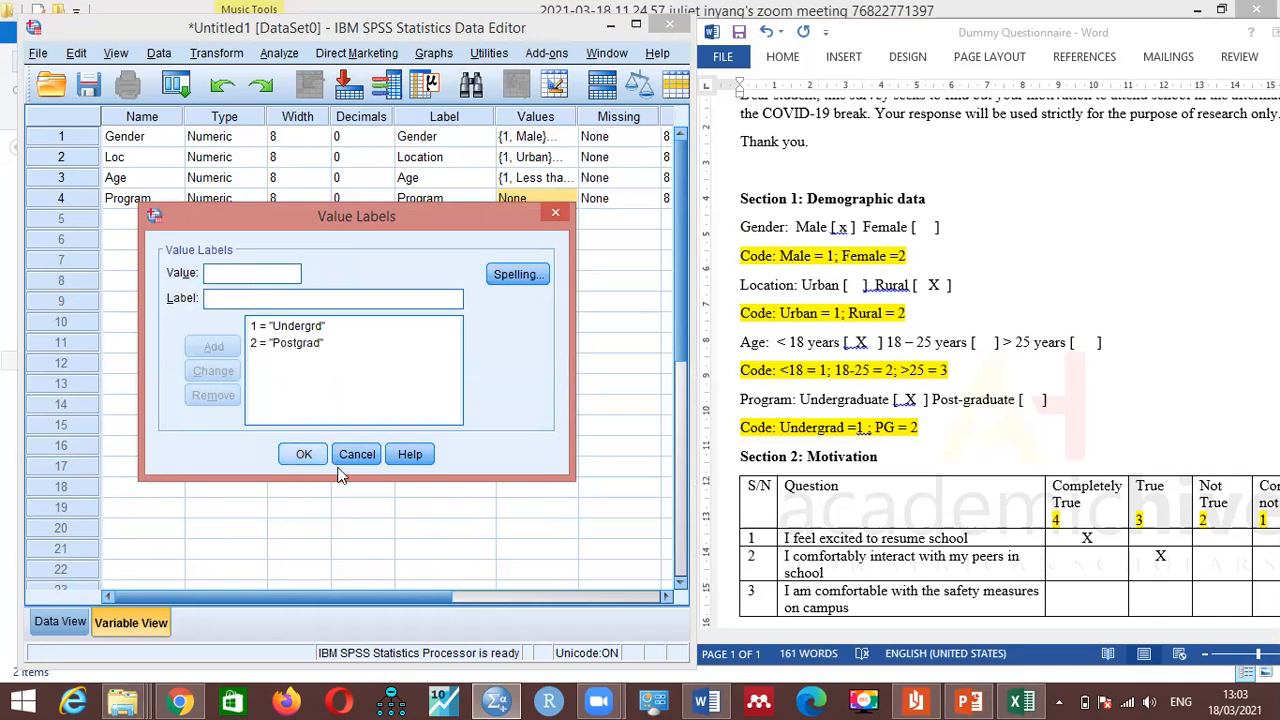
key(Return)
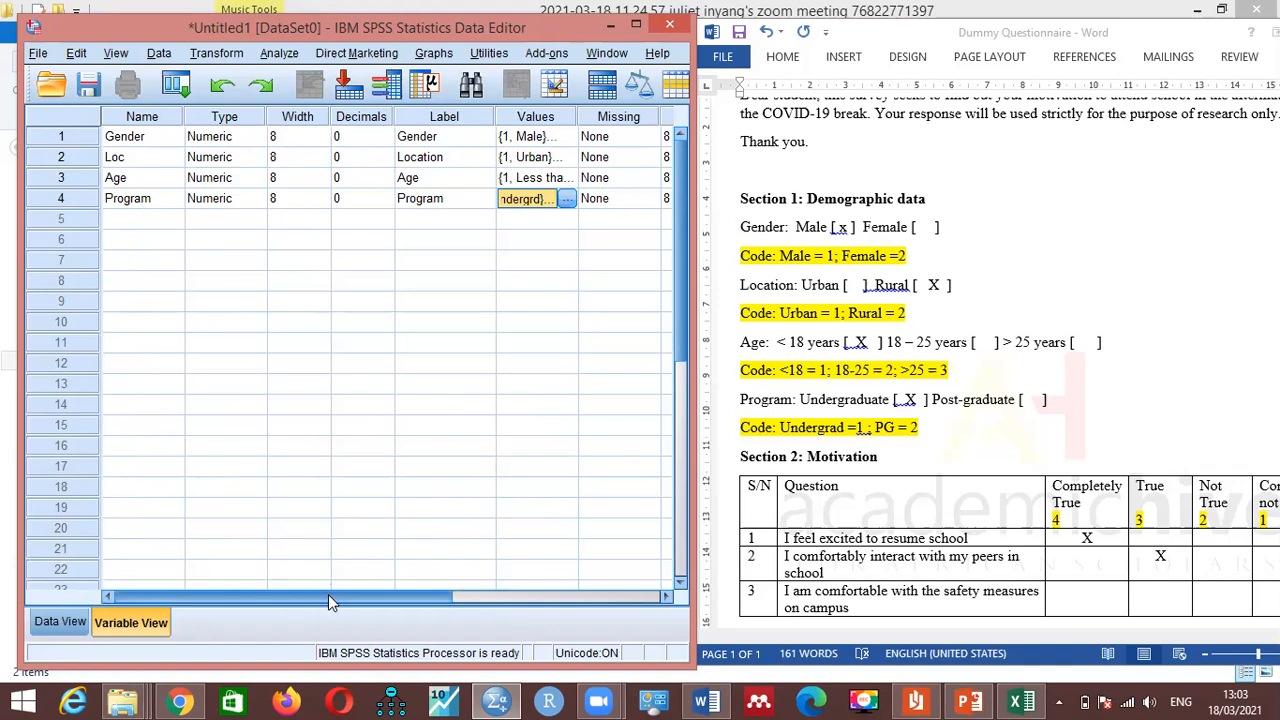
Step: Set the measurement level of the Program variable to Ordinal
drag(405, 596, 615, 596)
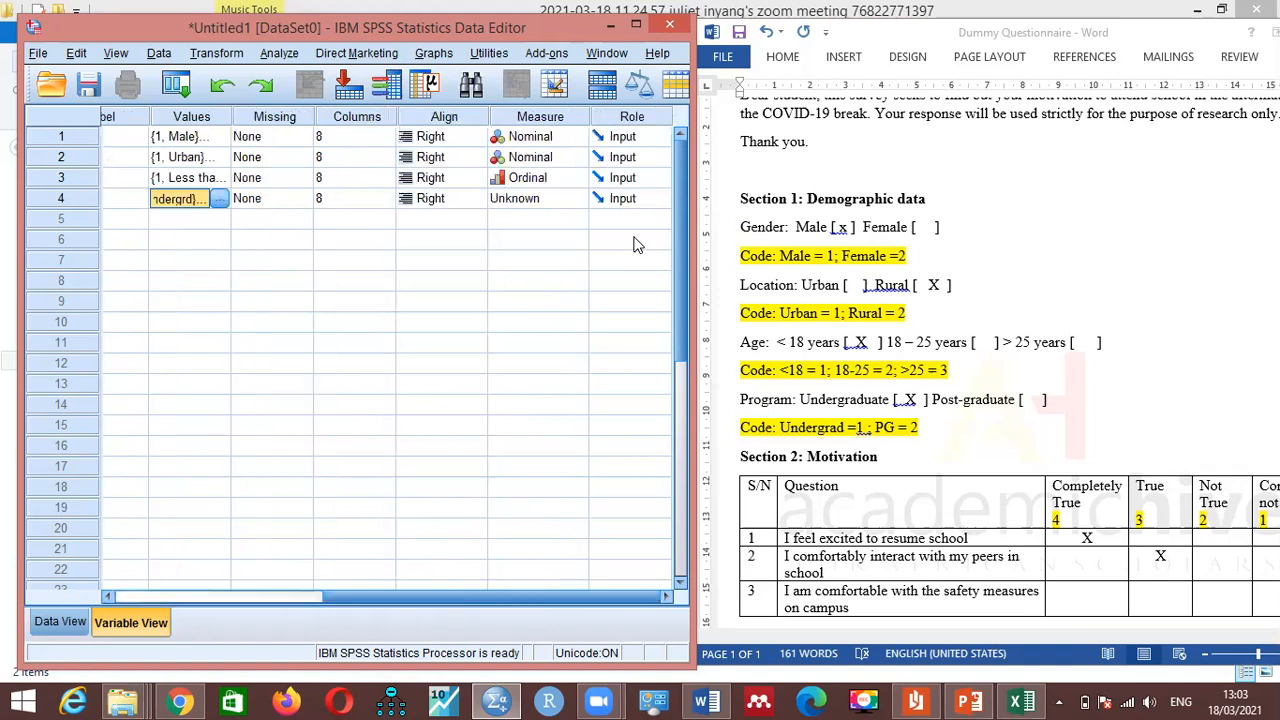
click(576, 200)
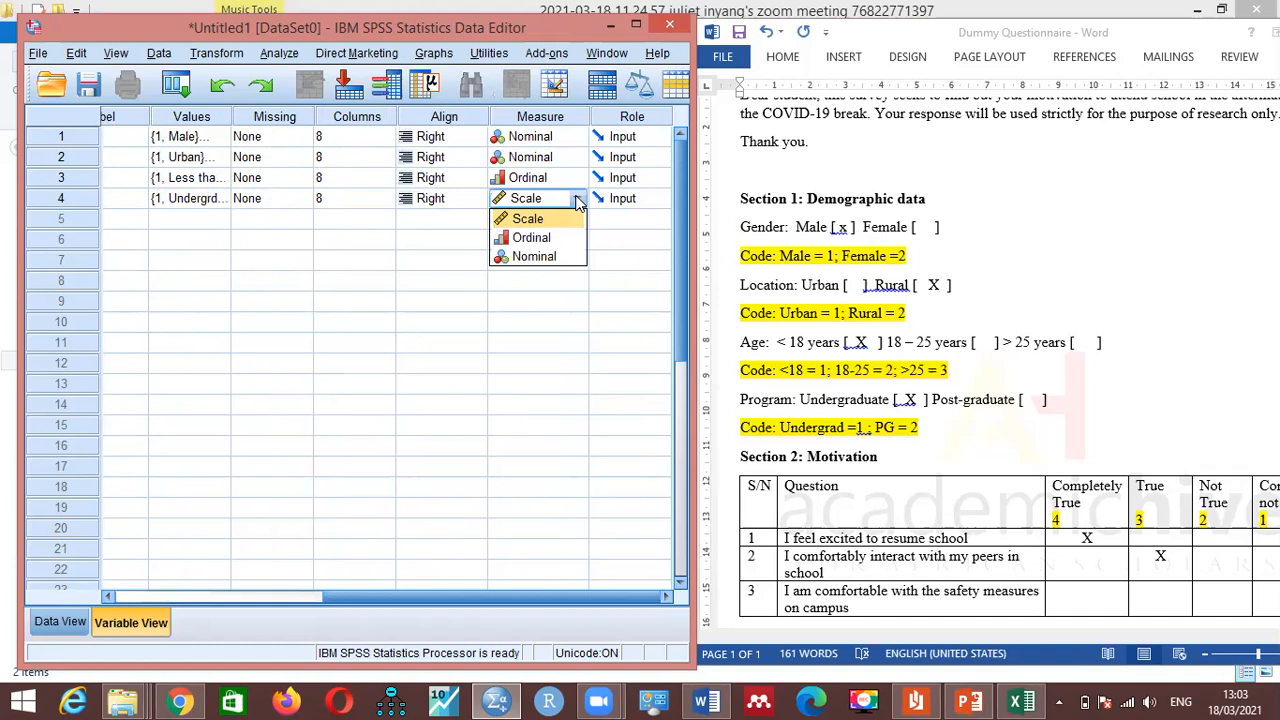
click(532, 238)
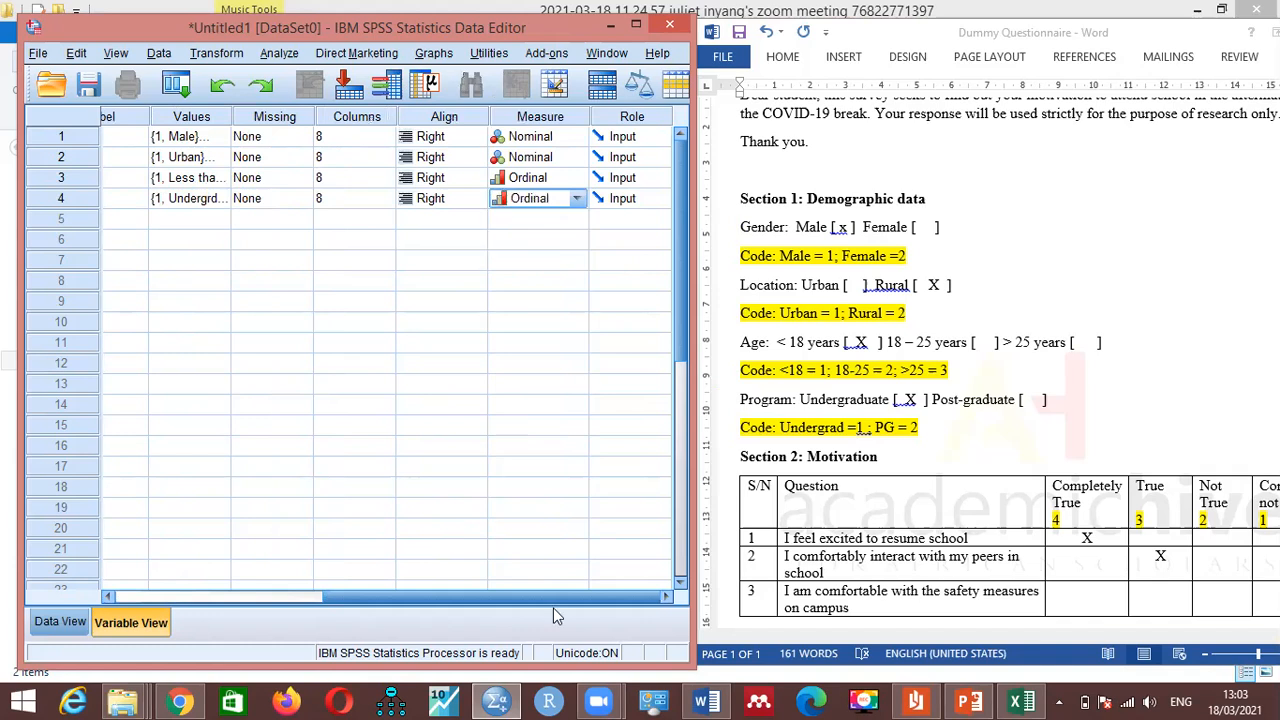
drag(551, 596, 247, 565)
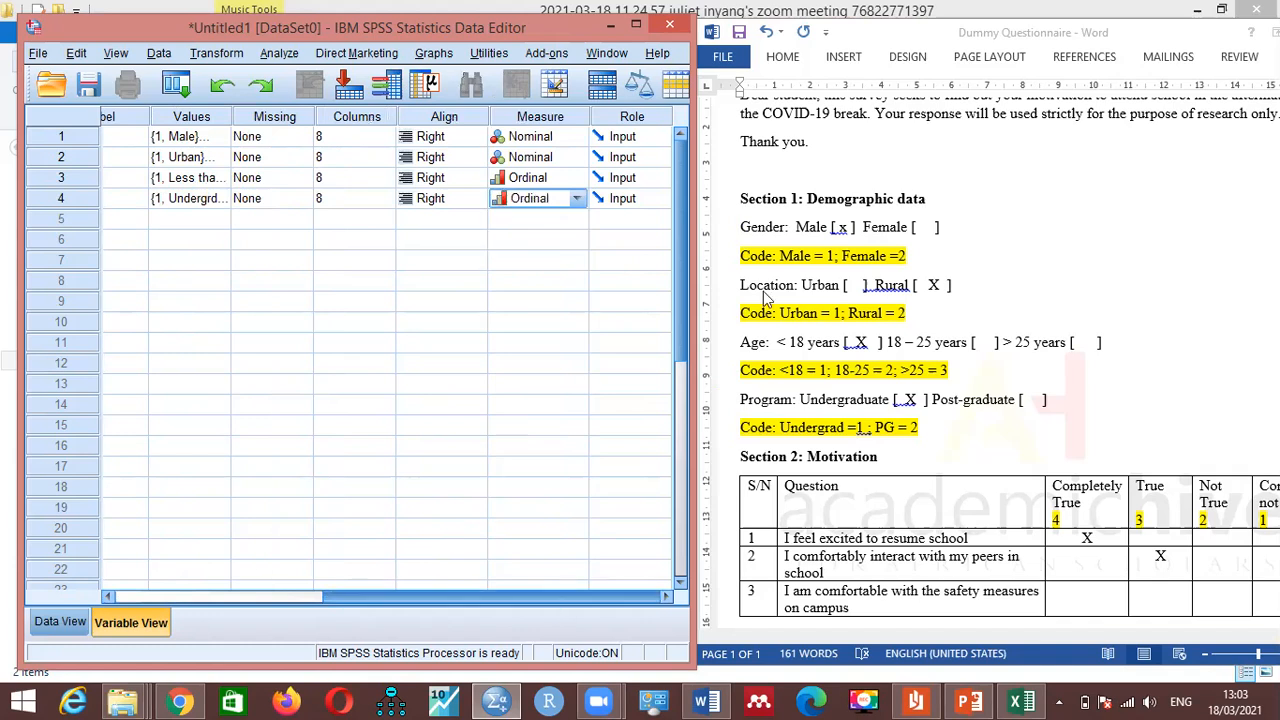
Step: Switch to the Word questionnaire and examine the Section 2 Motivation table with its answer codes at a smaller zoom
click(903, 513)
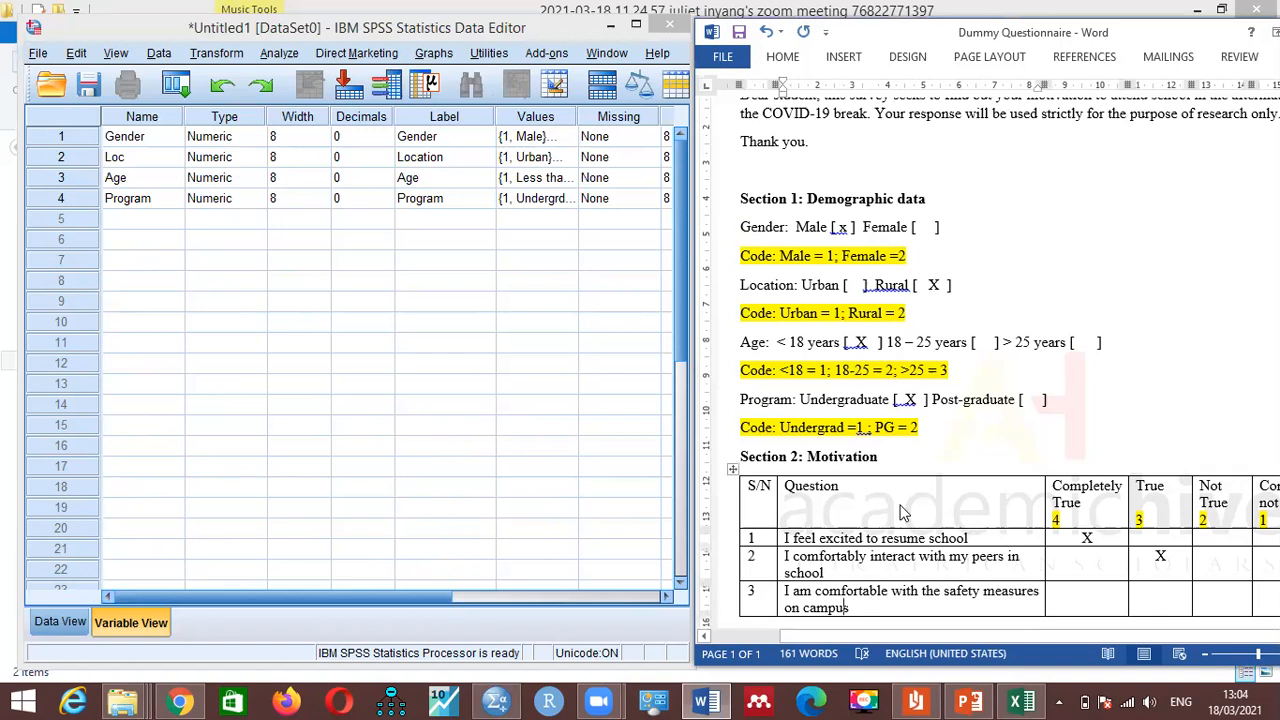
scroll(903, 513, down, 1)
click(960, 608)
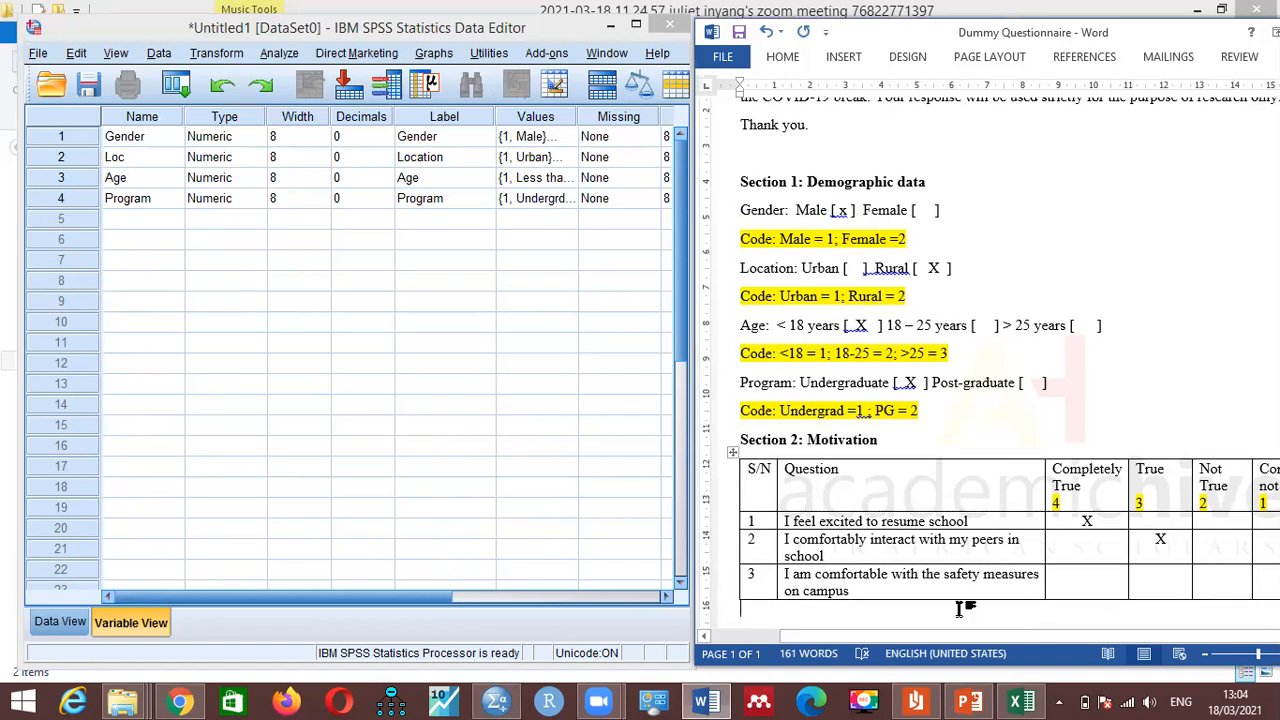
click(1207, 656)
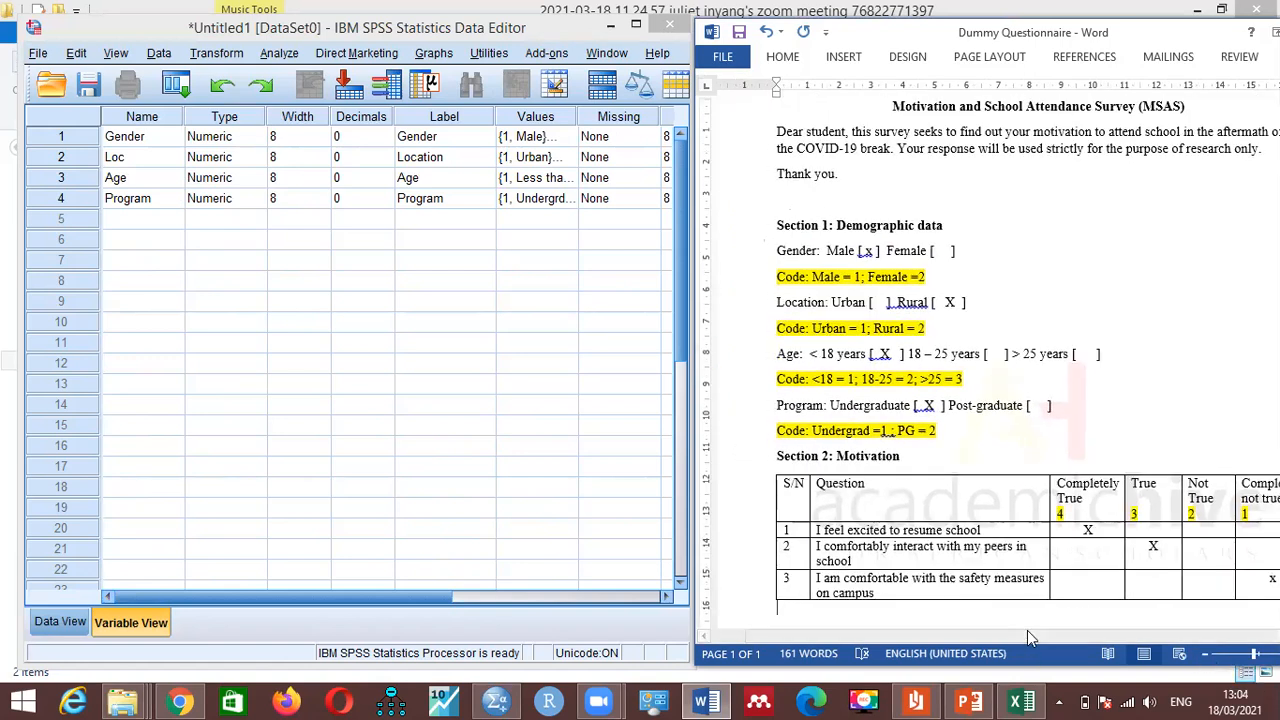
Step: Try to name the fifth variable "Question 1"
drag(1044, 636, 1078, 636)
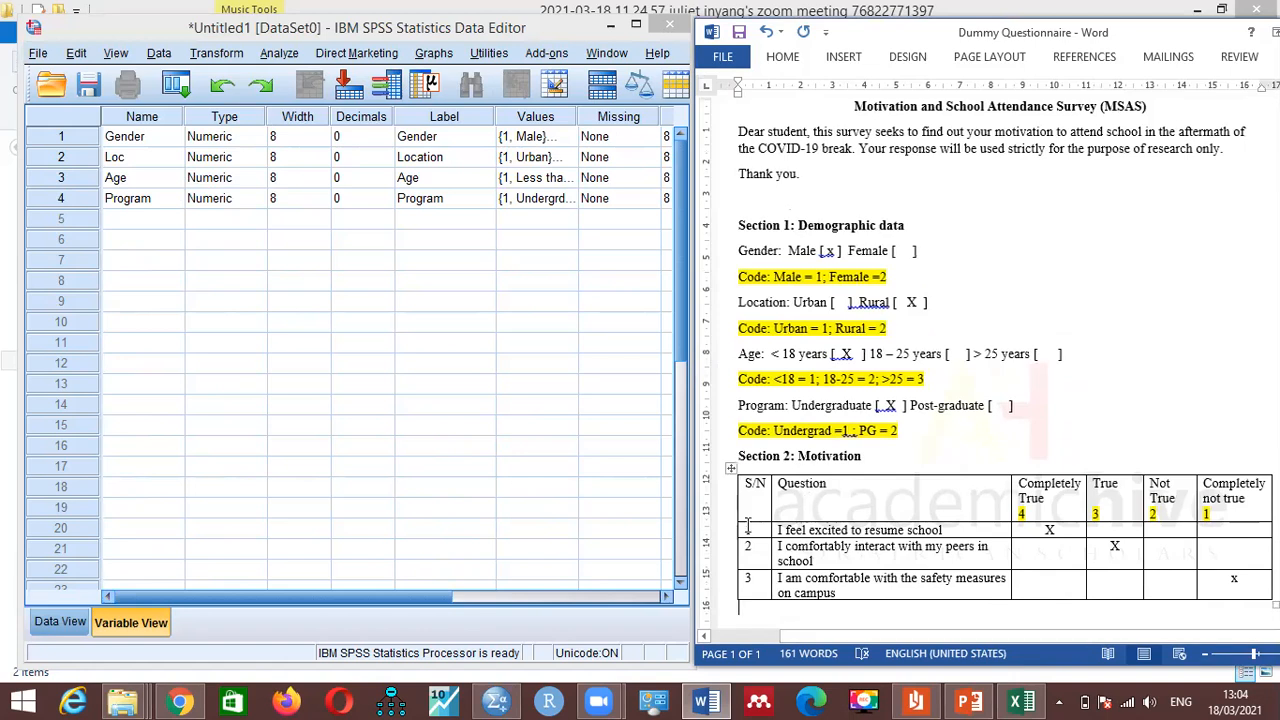
click(147, 220)
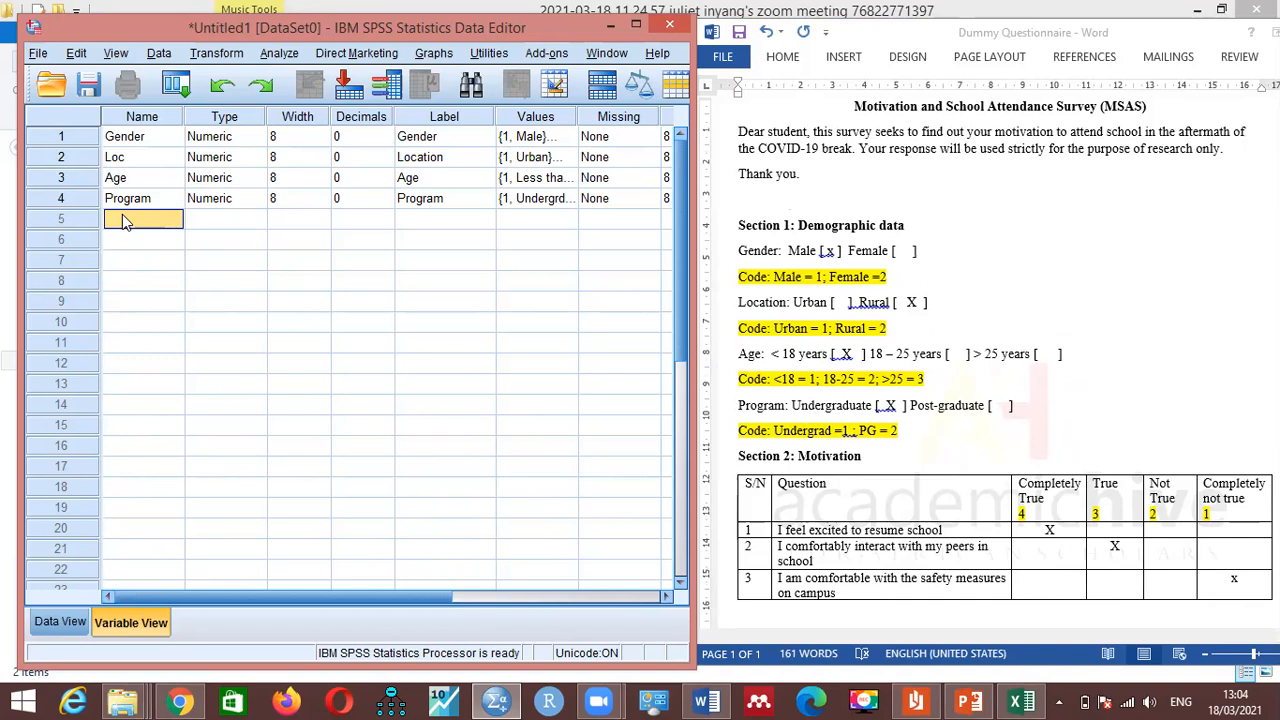
text(Question 1)
key(Return)
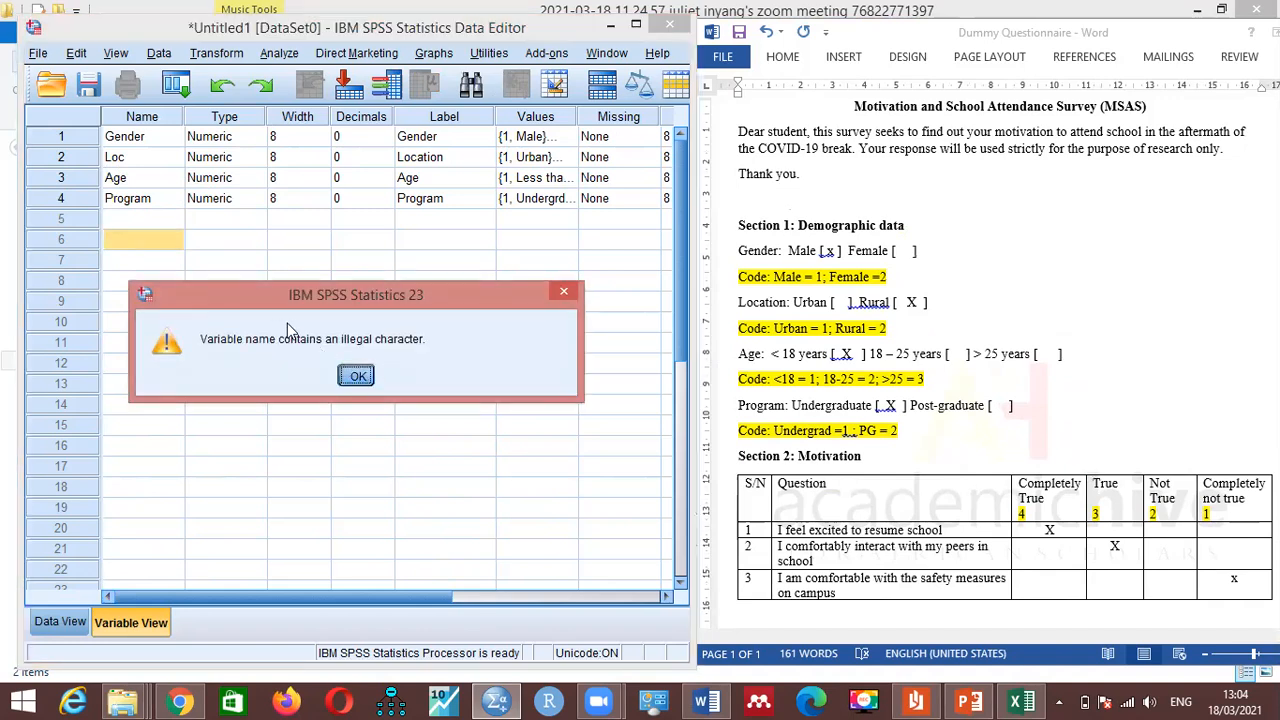
click(358, 377)
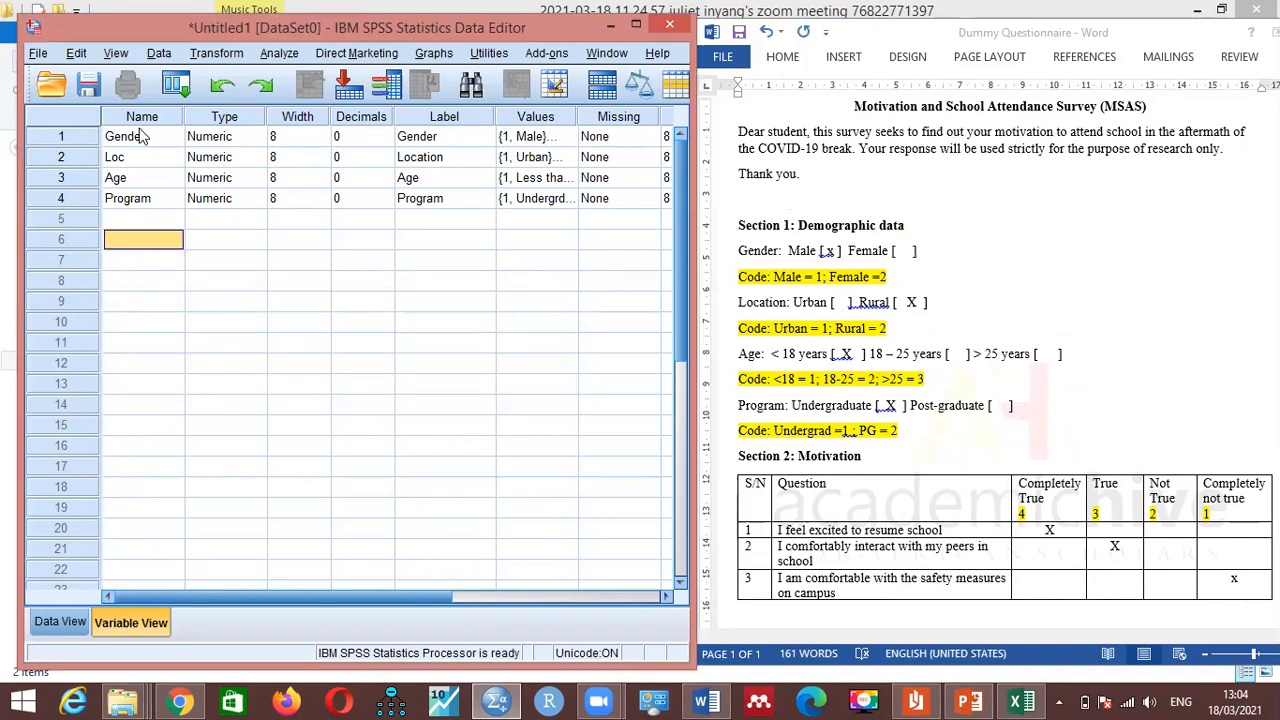
Step: Name the fifth variable Q1 and set its decimal places to 0
click(126, 218)
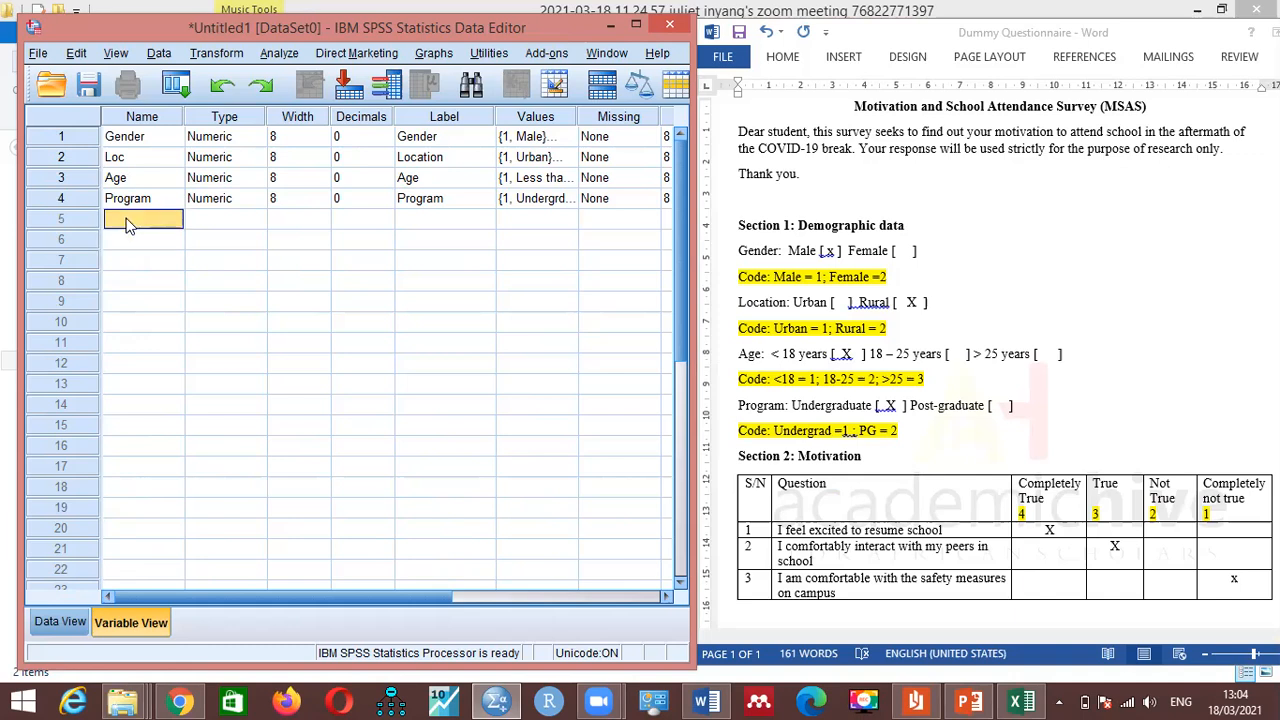
text(Q1)
double_click(265, 226)
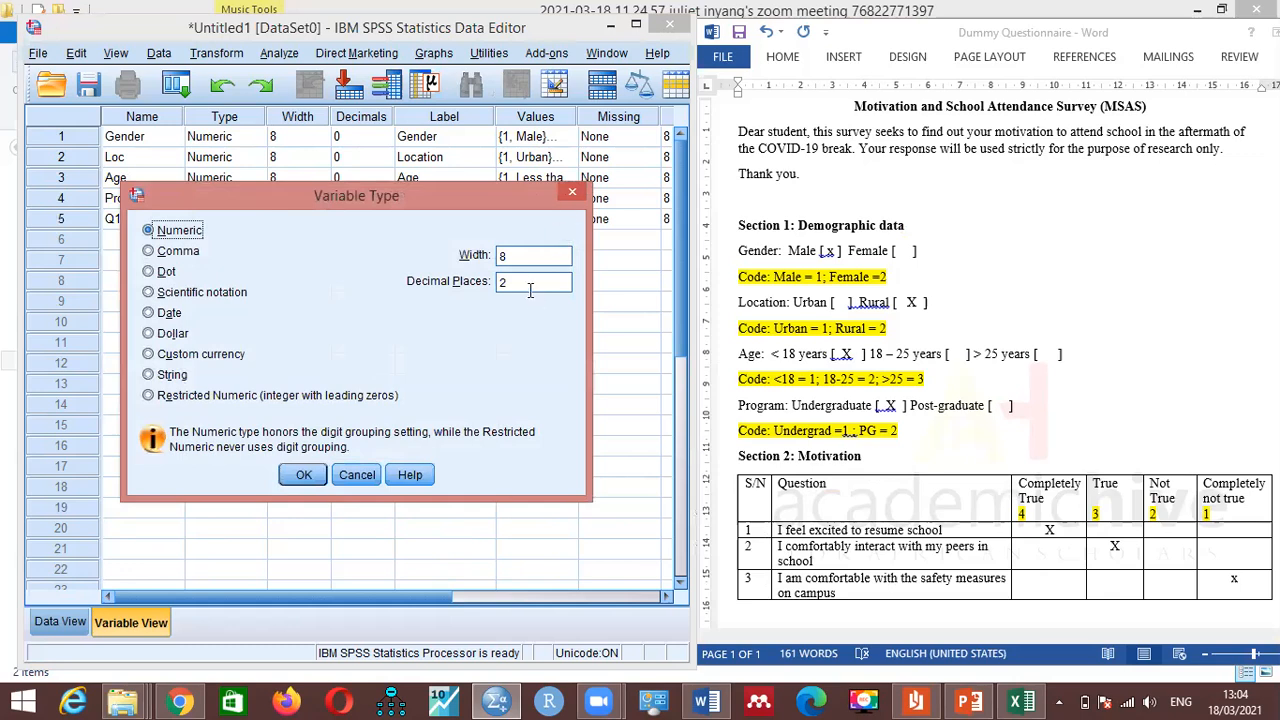
click(524, 282)
key(BackSpace)
text(0)
key(Return)
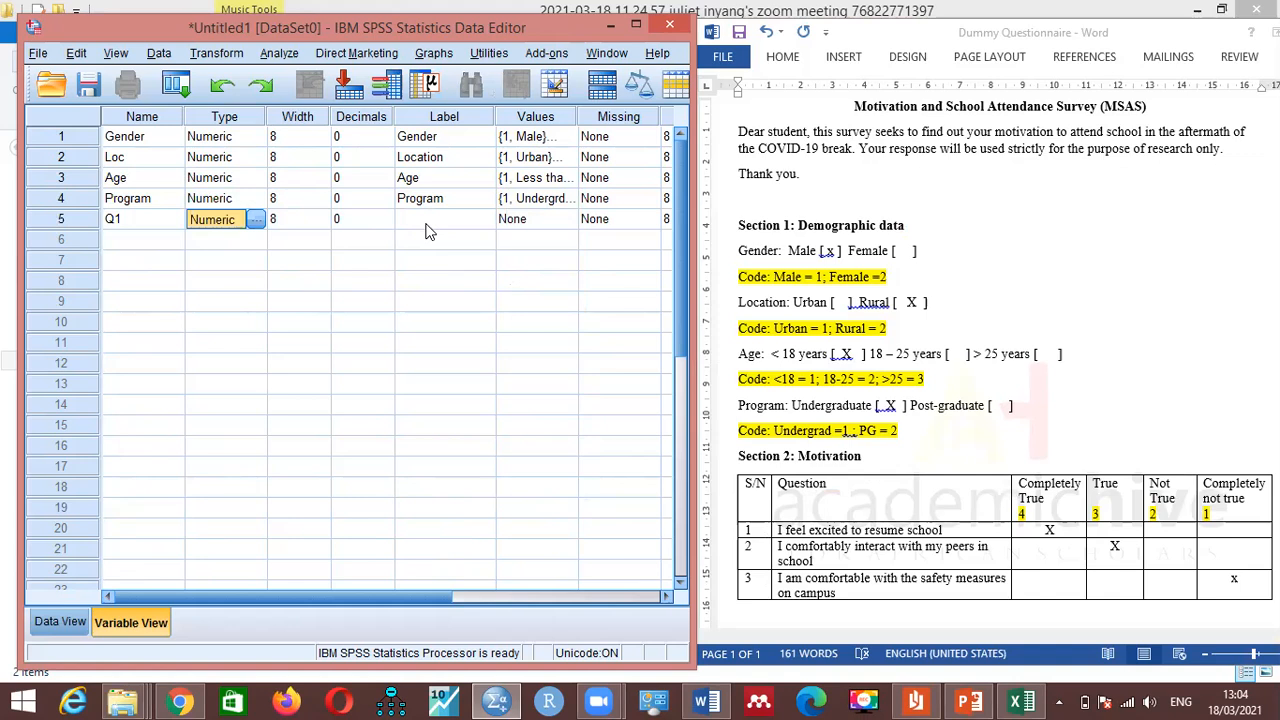
Step: Copy the statement "I feel excited to resume school" from the Word questionnaire into the label of Q1
click(425, 225)
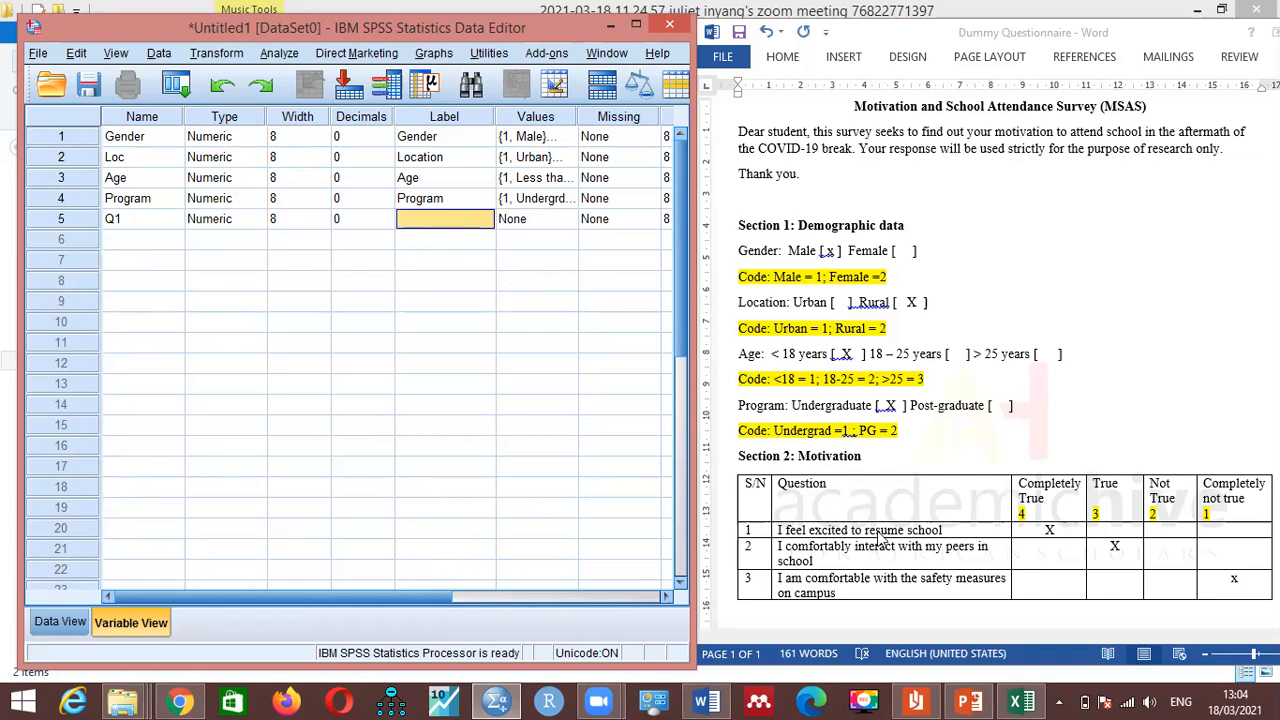
click(933, 530)
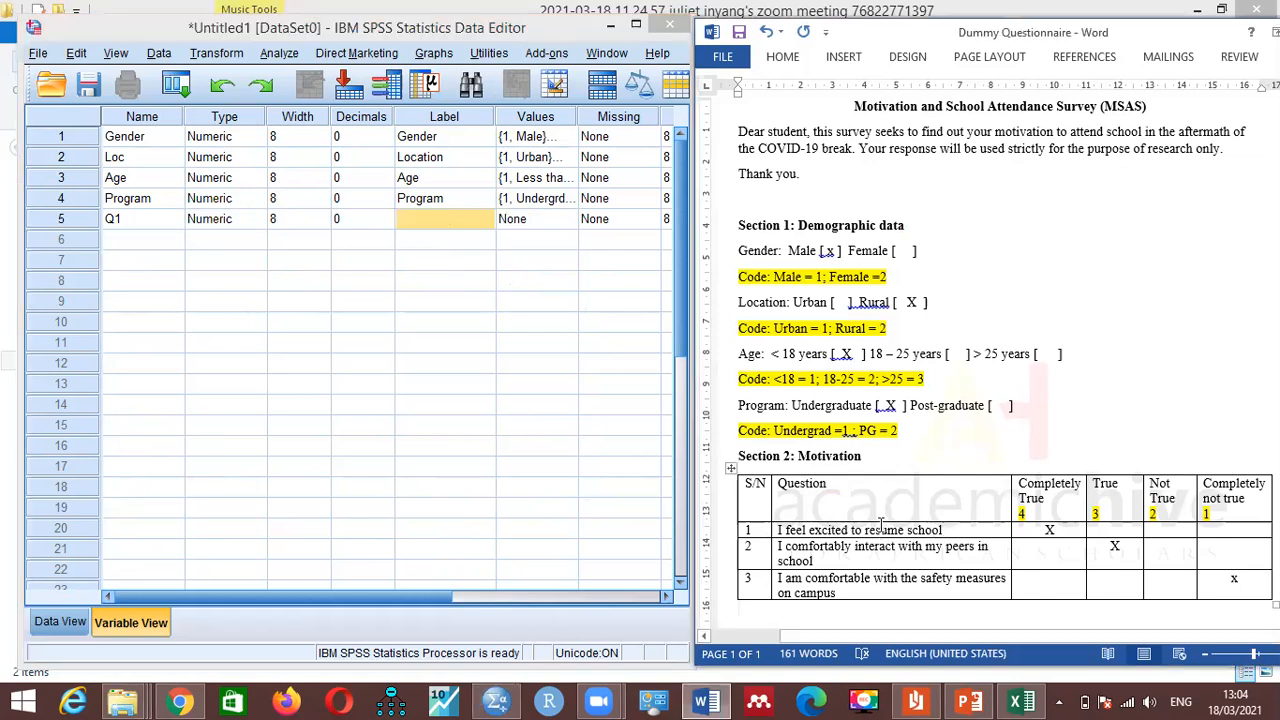
click(781, 533)
key(ctrl+c)
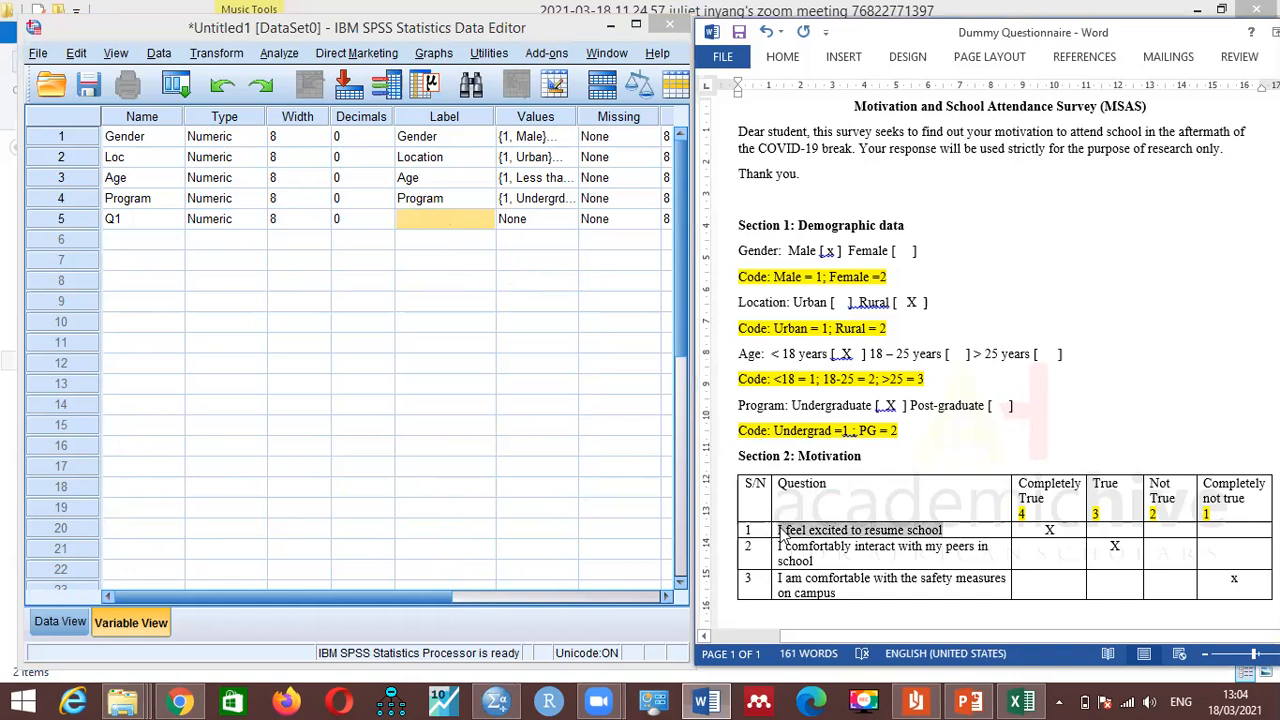
click(433, 220)
key(ctrl+v)
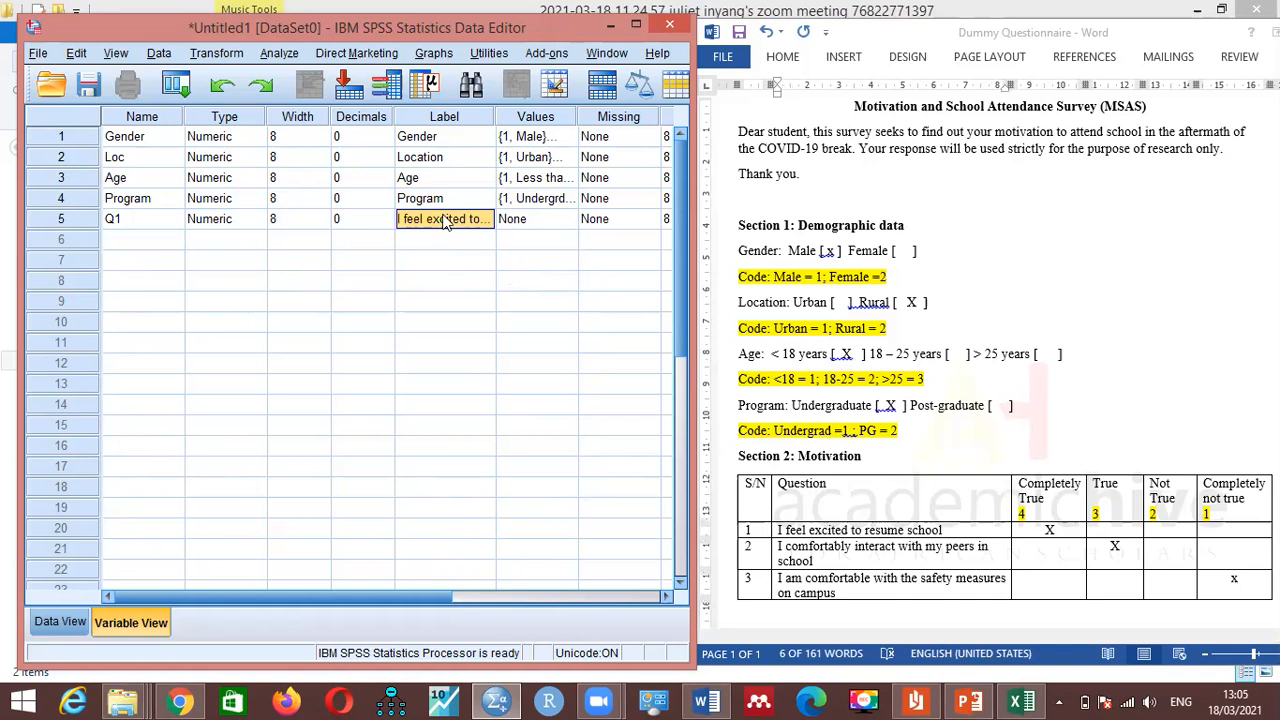
key(Tab)
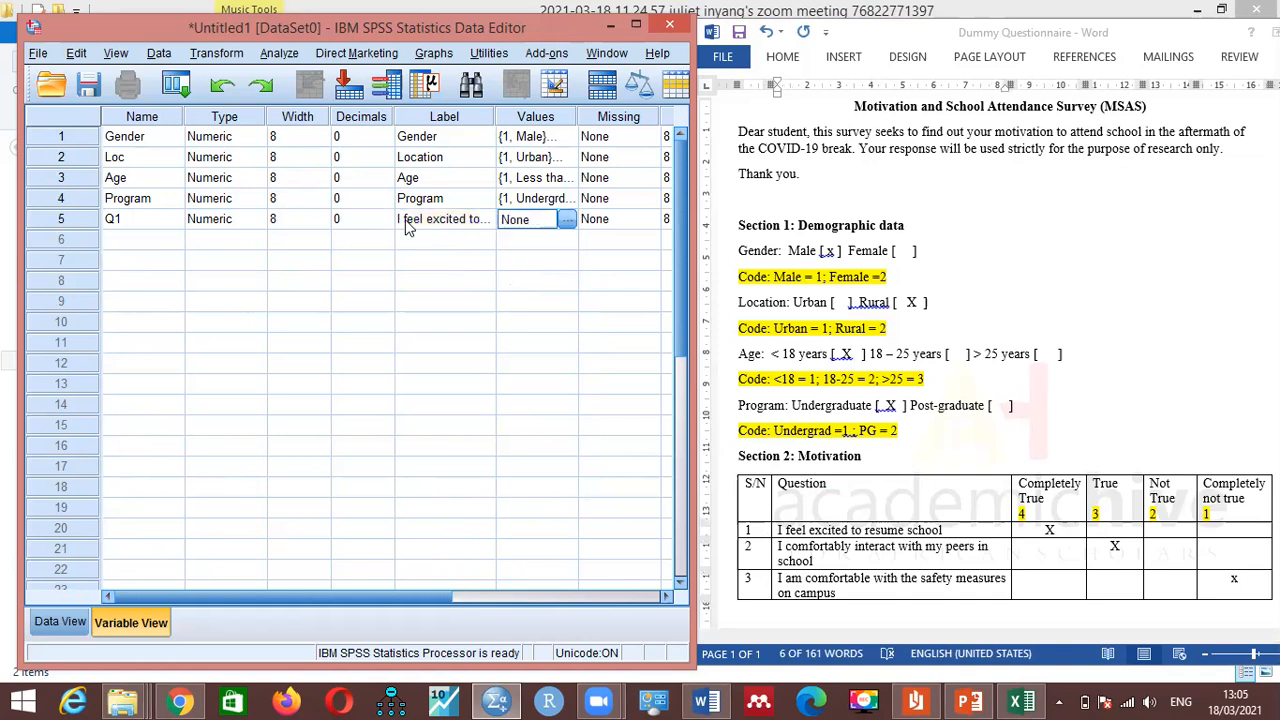
Step: Replace the label of Q1 with "Feelings of Excitement"
click(407, 227)
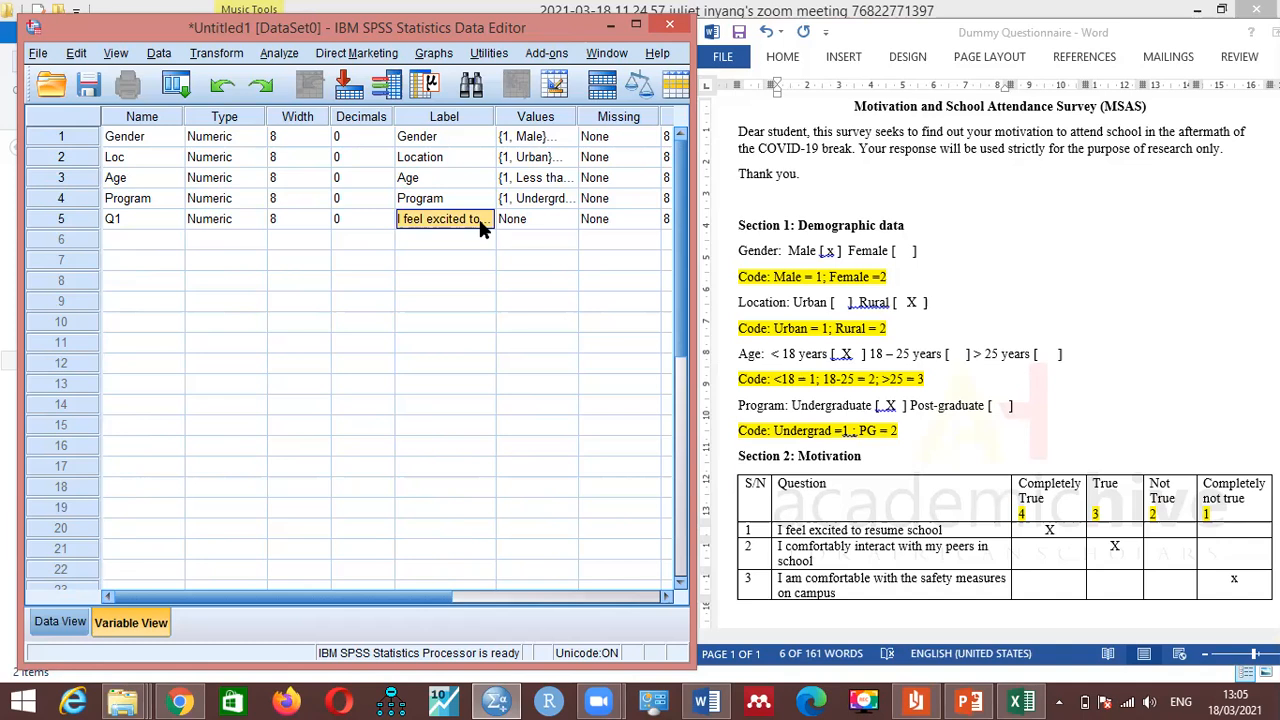
text(E)
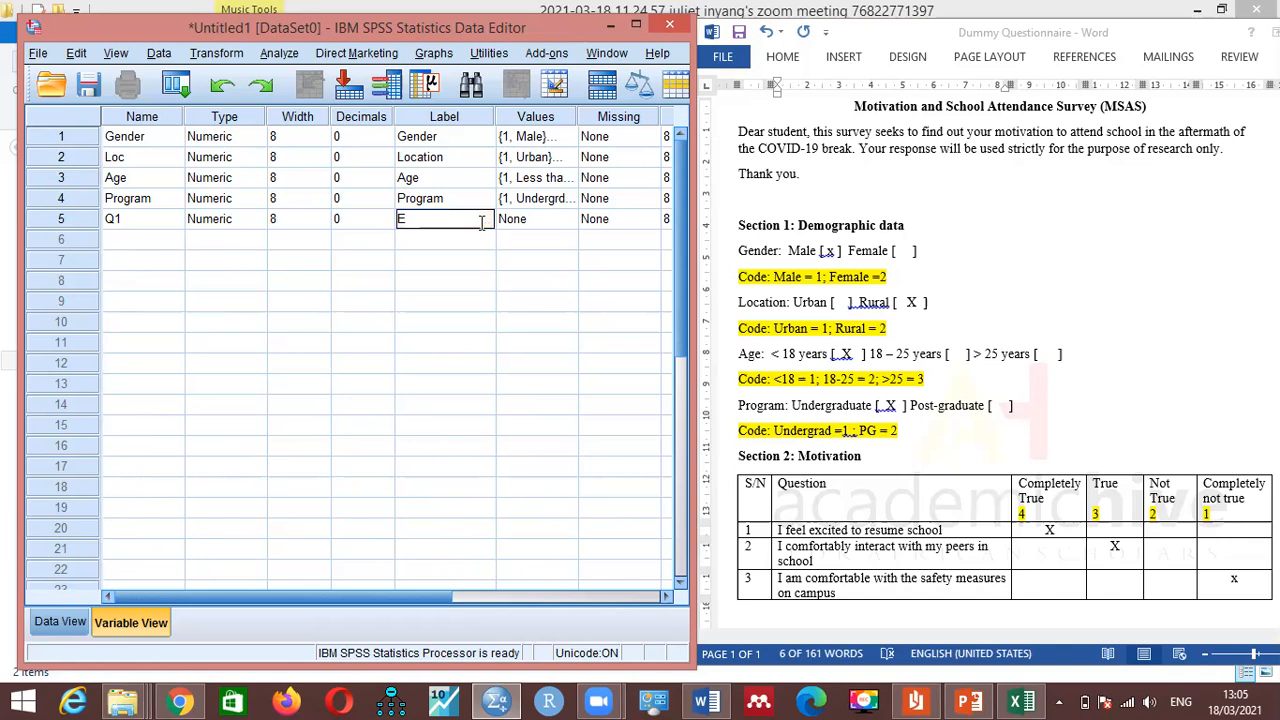
text(eel)
text(ings of Exc)
text(item)
text(ent)
Step: Add the value label Completely True for code 4 of Q1
double_click(572, 221)
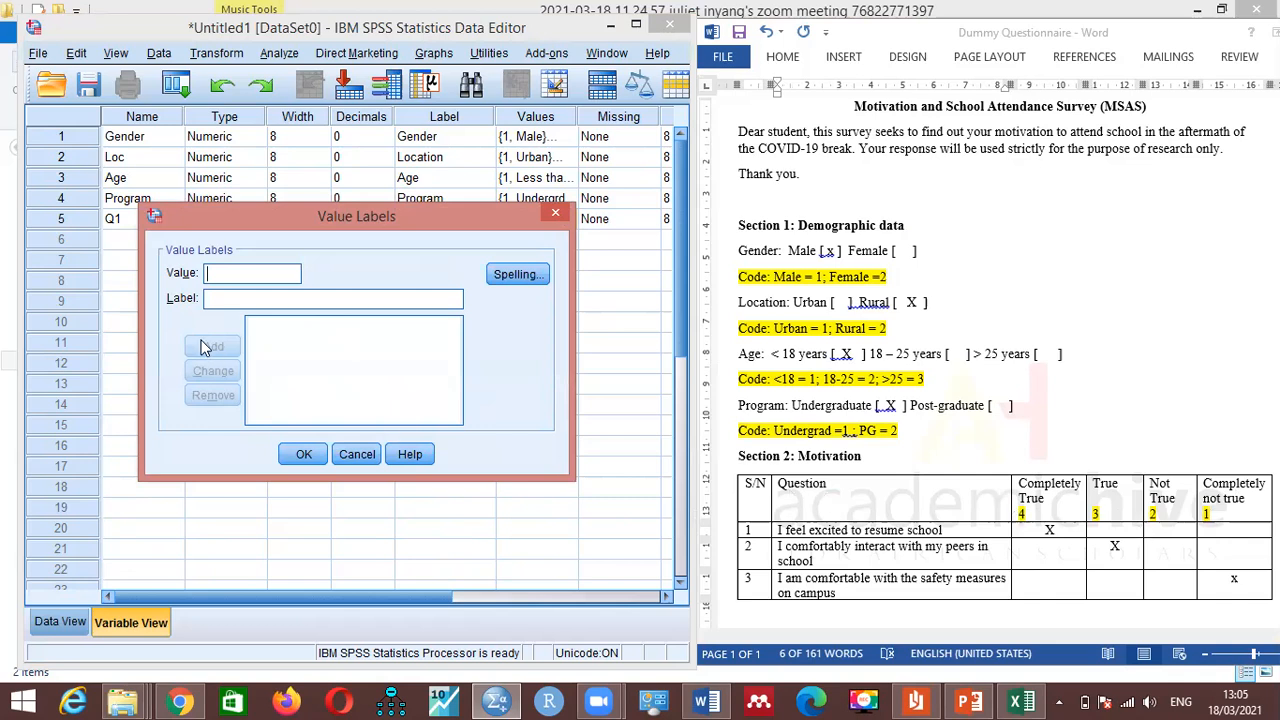
text(4)
click(240, 305)
text(Completely True)
key(Return)
Step: Add the value label True for code 3 of Q1
text(3)
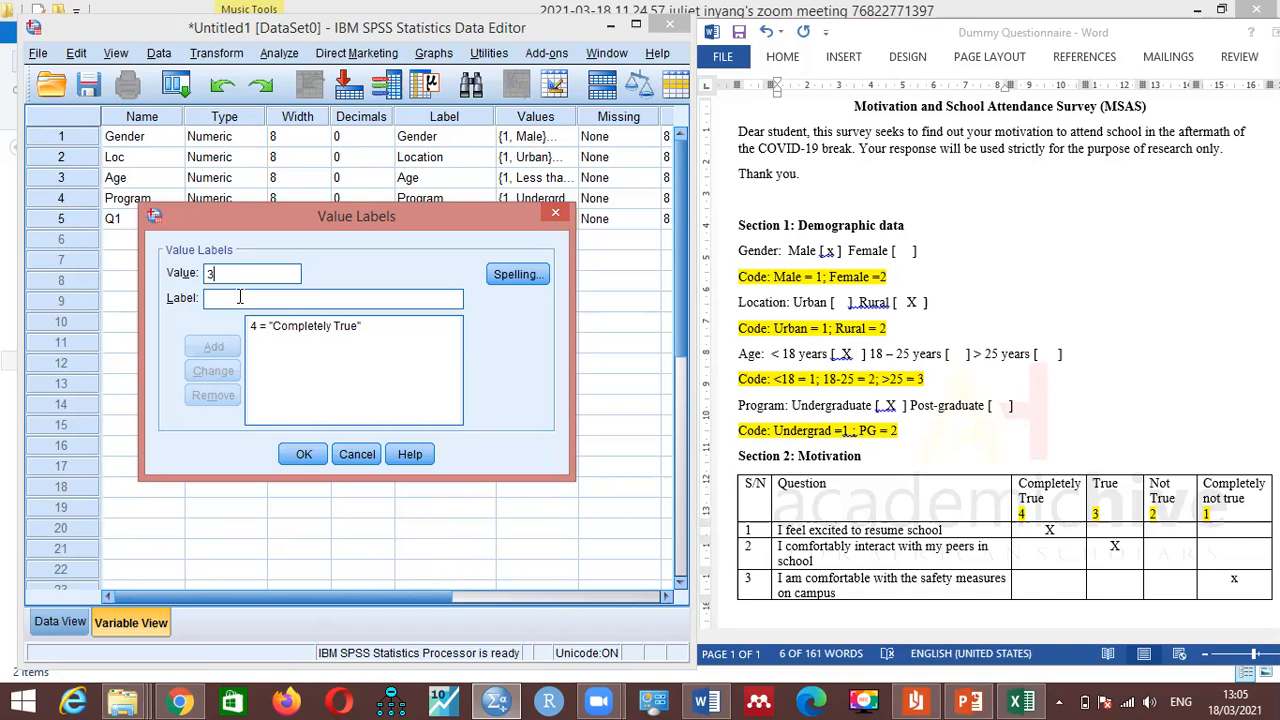
click(240, 297)
text(Tre#)
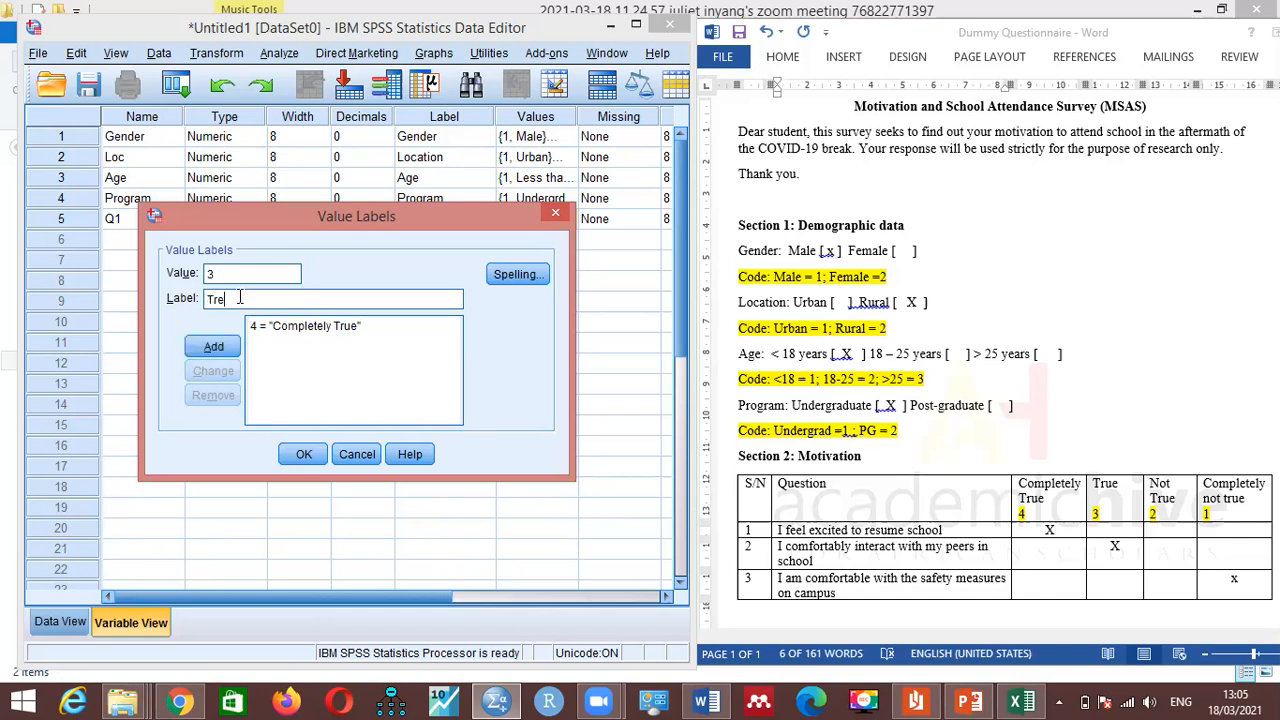
key(BackSpace)
key(BackSpace)
key(BackSpace)
text(rue)
key(Return)
Step: Add the value label Not True for code 2 of Q1
click(227, 277)
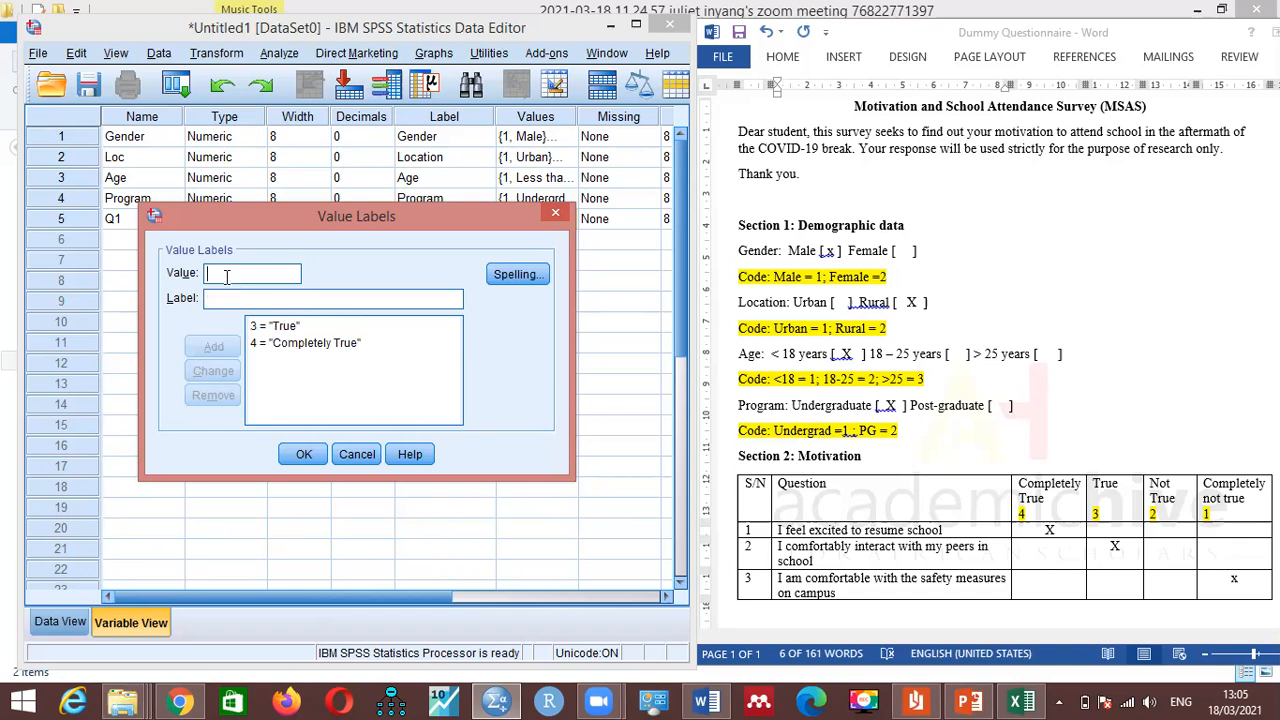
text(2)
click(232, 300)
text(Not True)
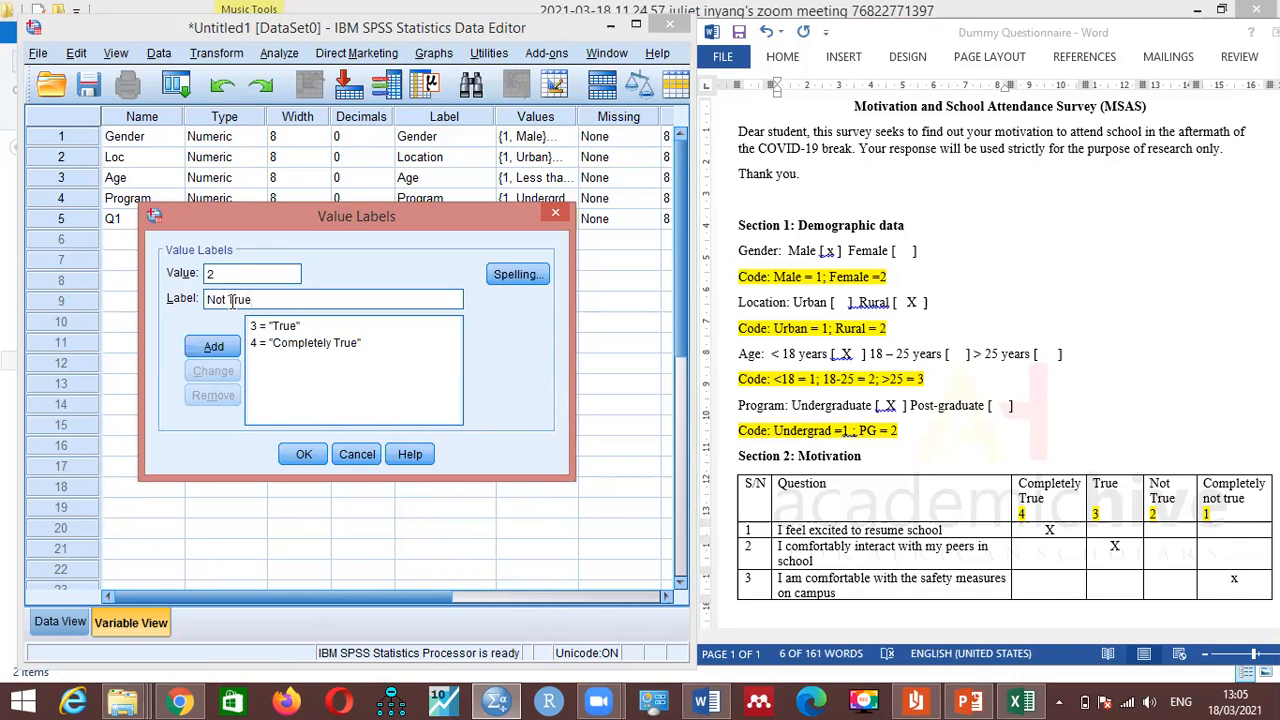
key(Return)
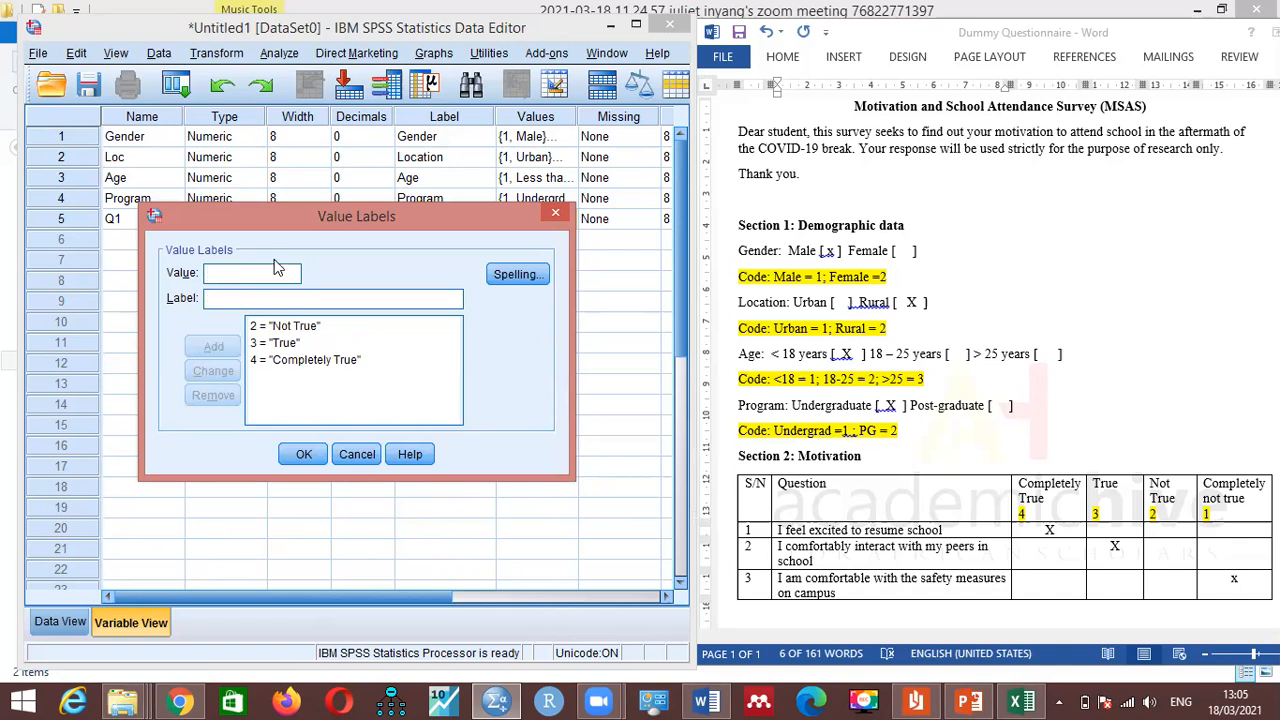
Step: Add the value label Completely Not True for code 1 and apply Q1's value labels
text(1)
click(277, 299)
text(Completely Not True)
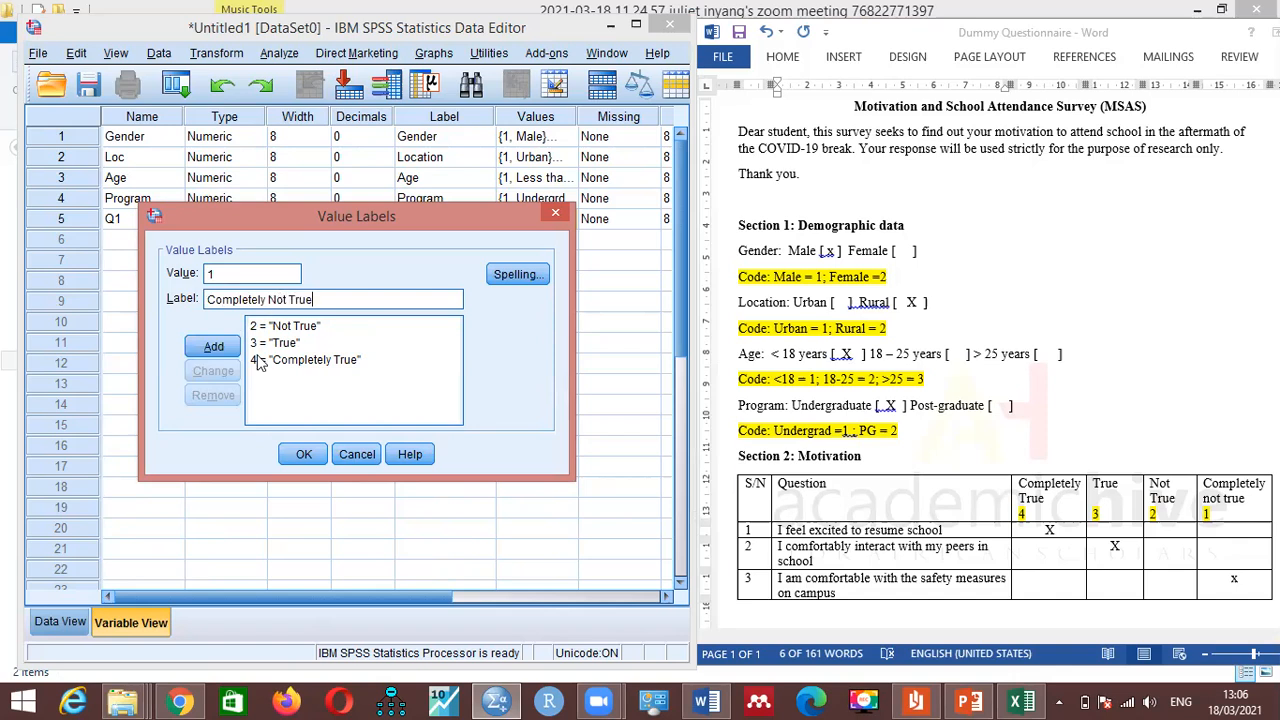
click(228, 348)
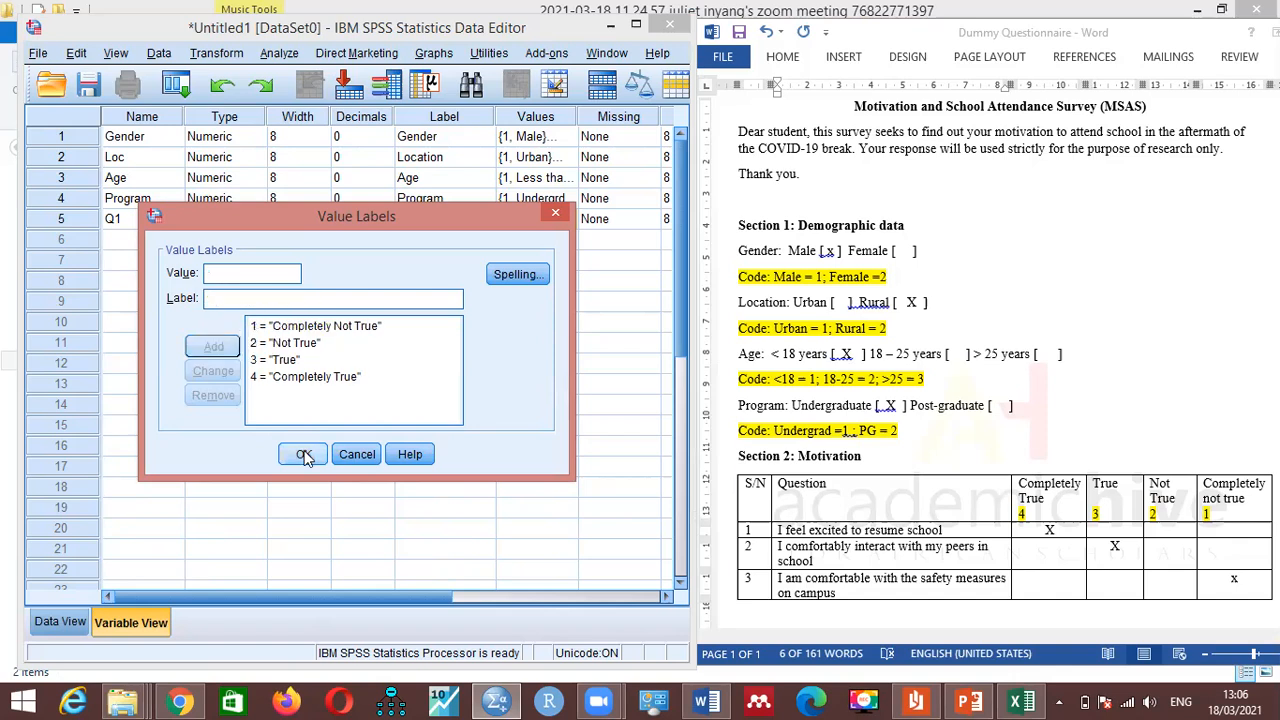
click(303, 454)
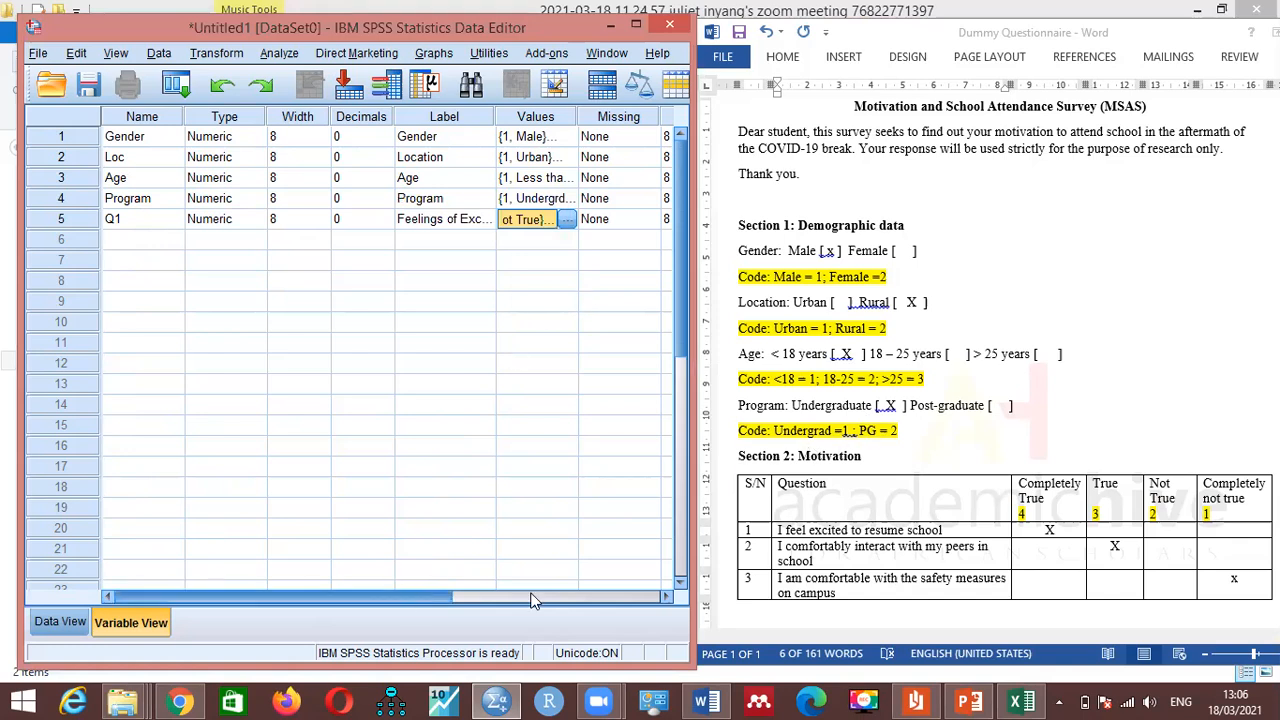
Step: Set the measurement level of Q1 to Scale
click(607, 594)
scroll(628, 326, right, 3)
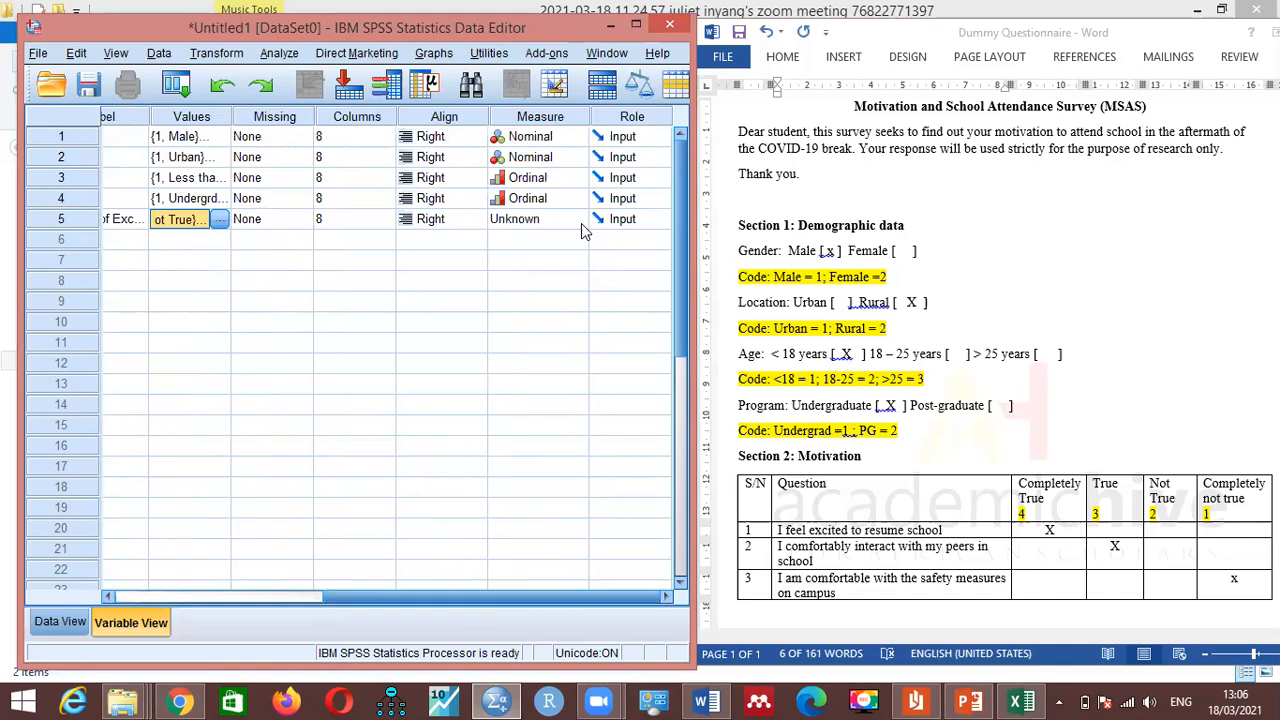
click(581, 223)
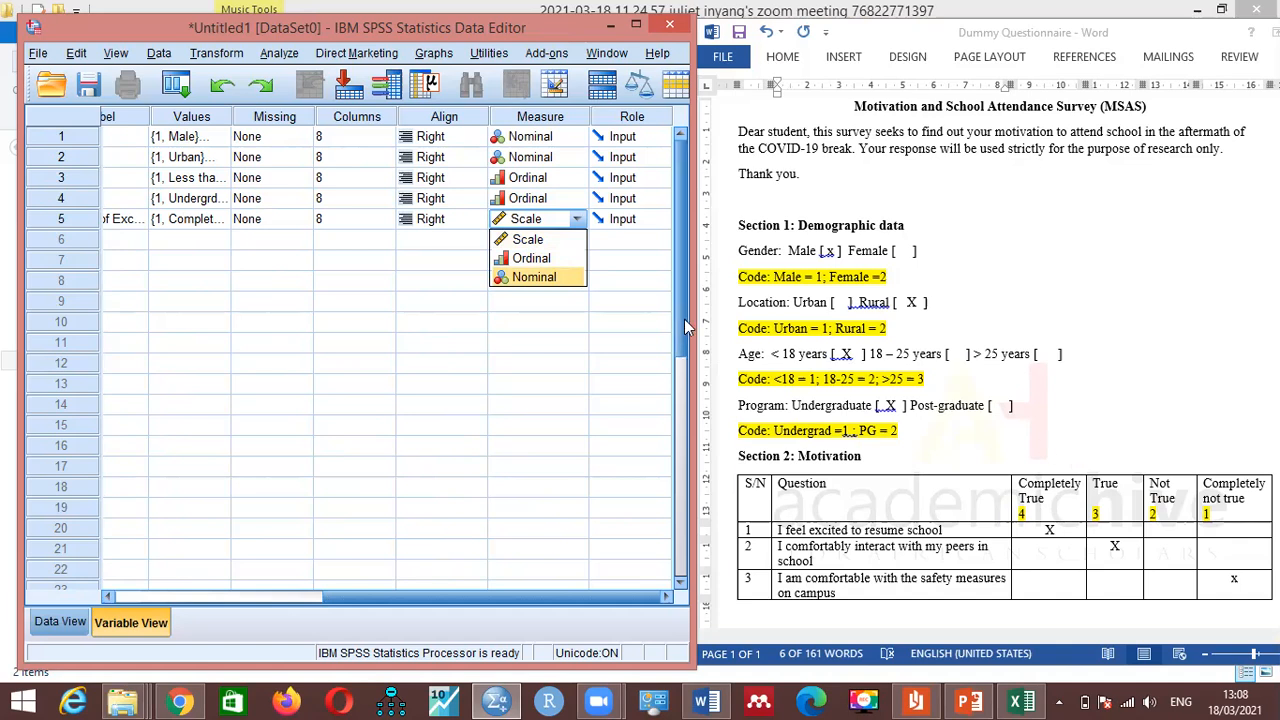
click(536, 241)
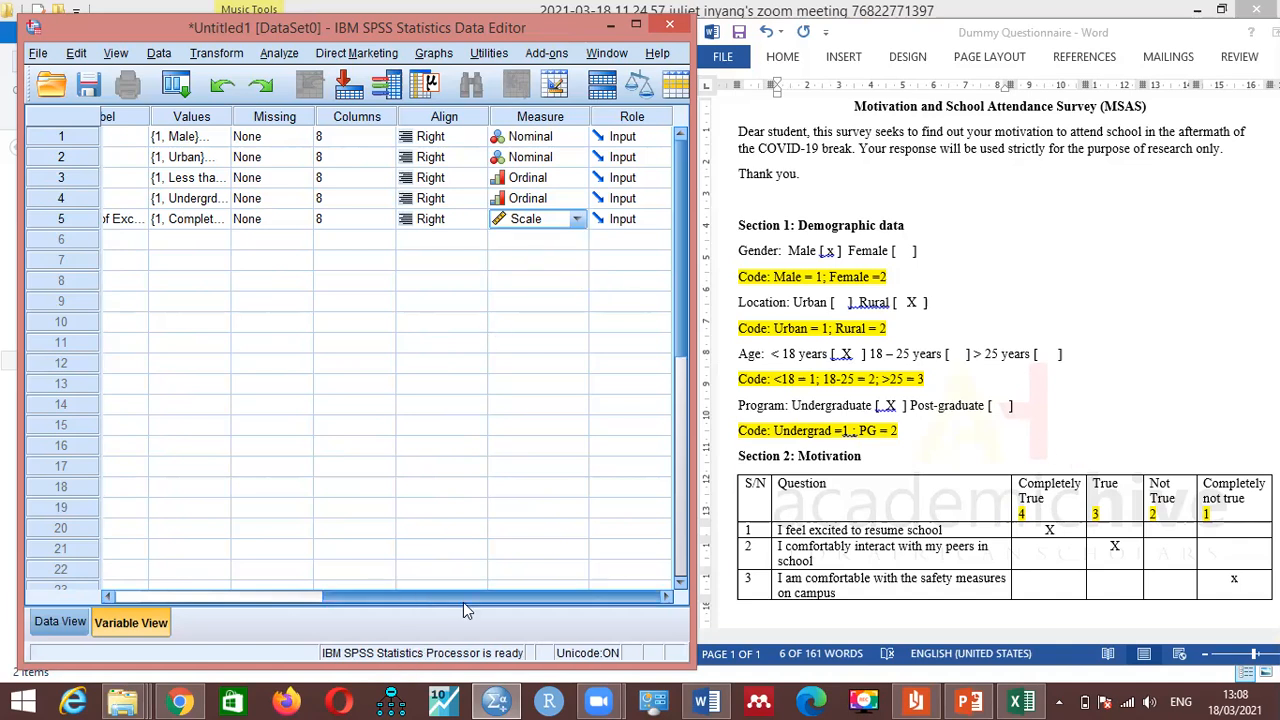
Step: Name the sixth variable Q2 and set its decimals to 0
drag(319, 595, 140, 598)
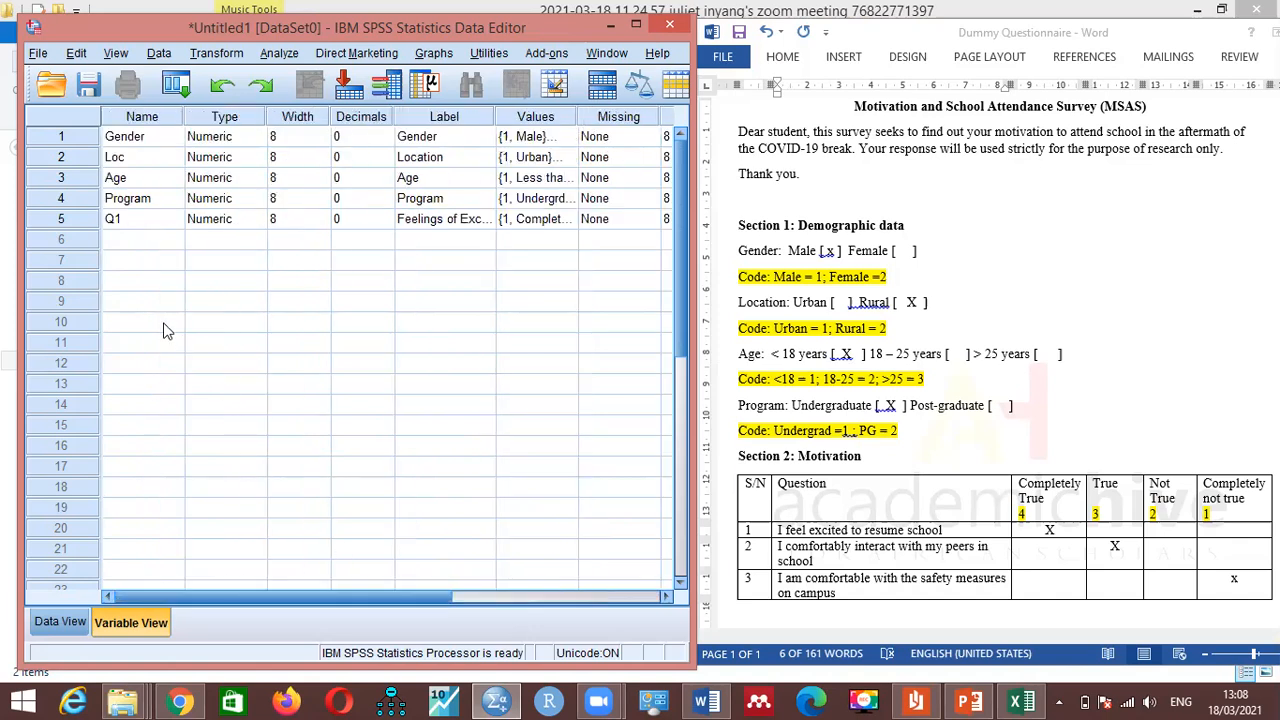
click(145, 240)
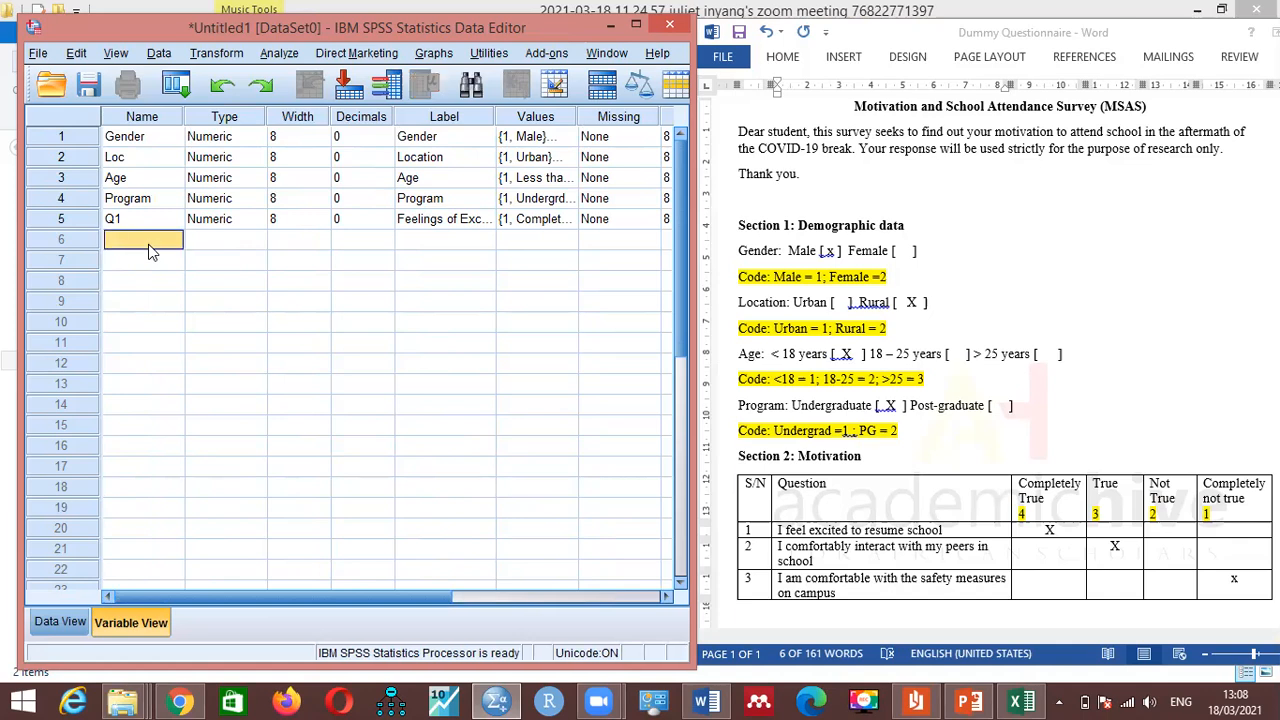
text(q2)
key(BackSpace)
key(BackSpace)
text(Q2)
click(386, 245)
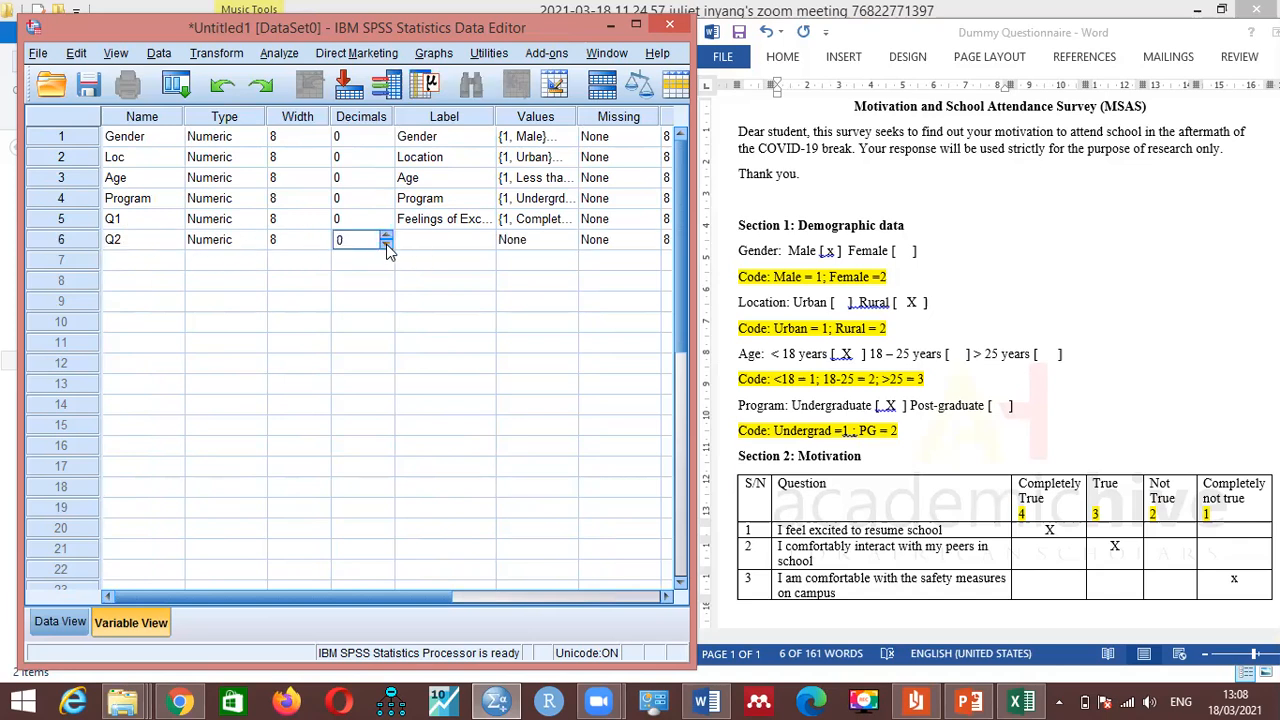
Step: Check the second Motivation statement in the questionnaire and label Q2 "Interaction with Peers"
click(463, 245)
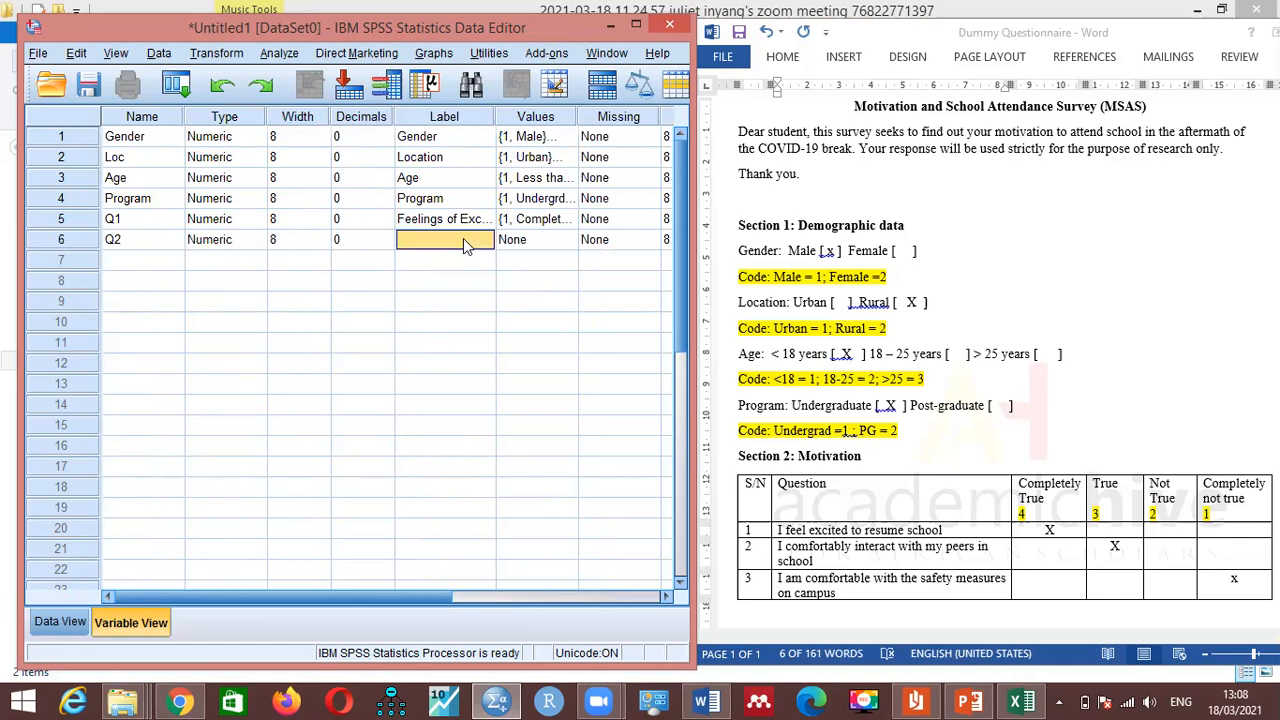
click(901, 549)
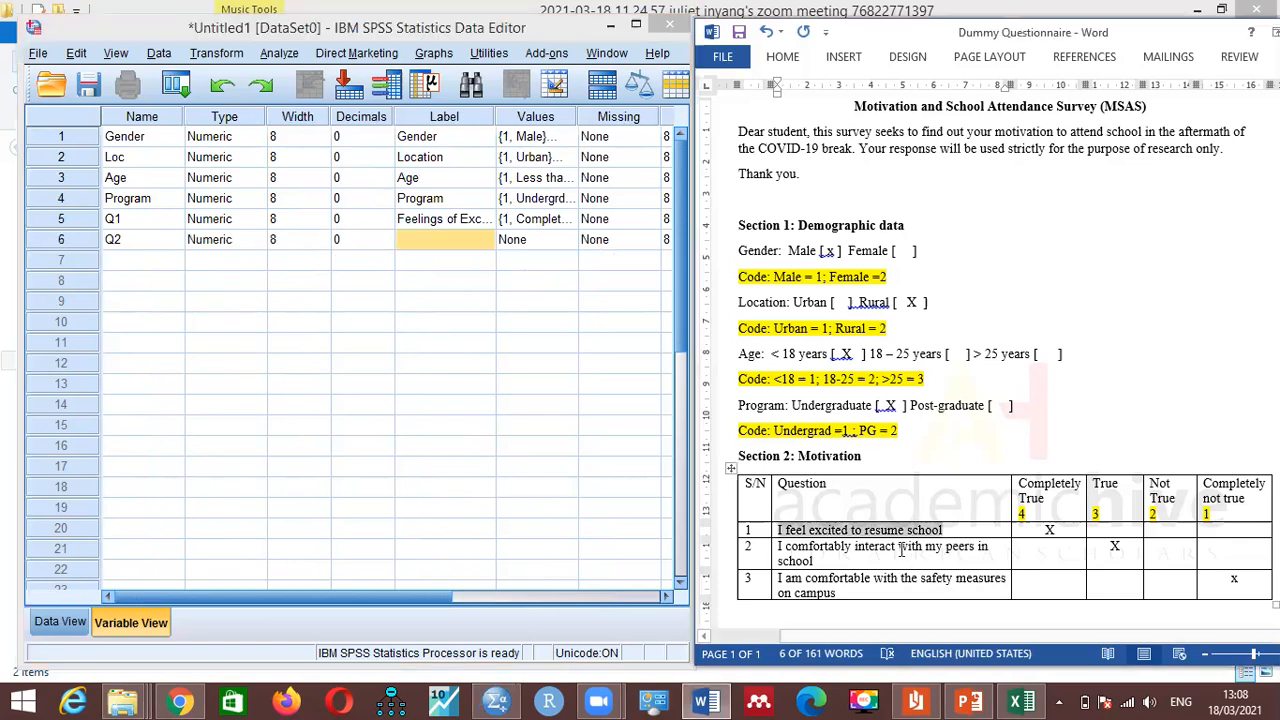
click(901, 549)
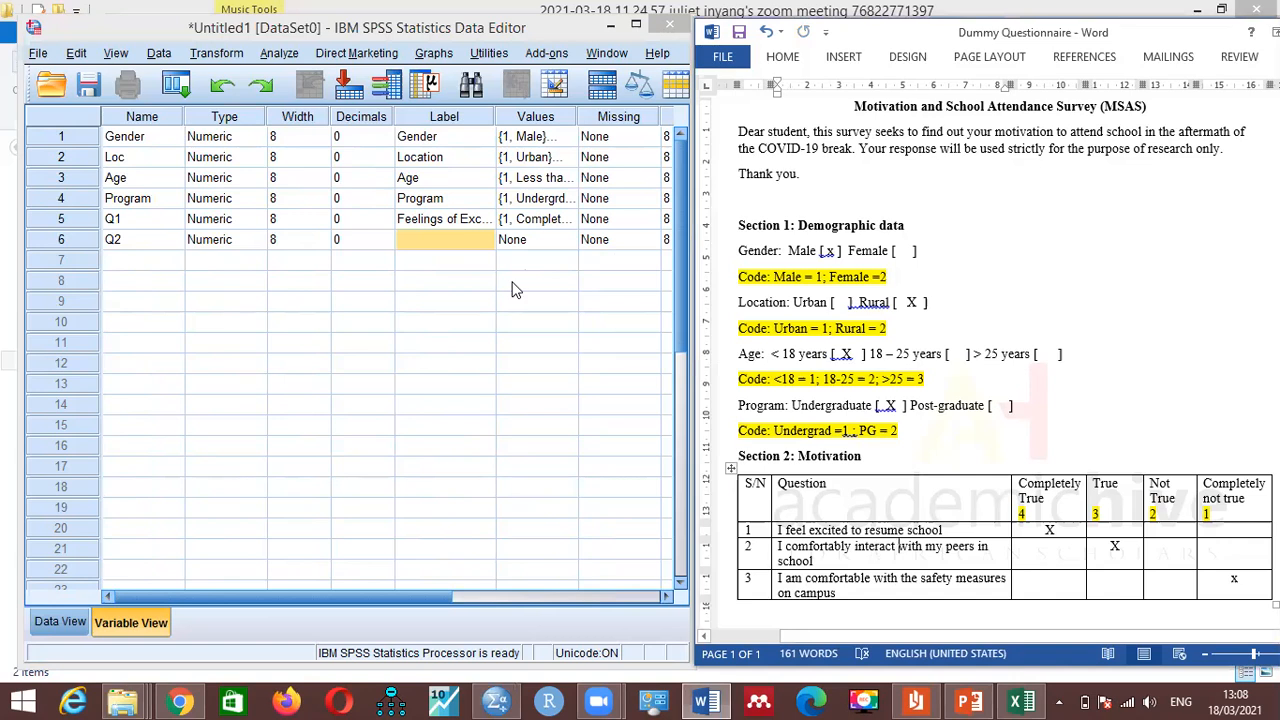
click(459, 239)
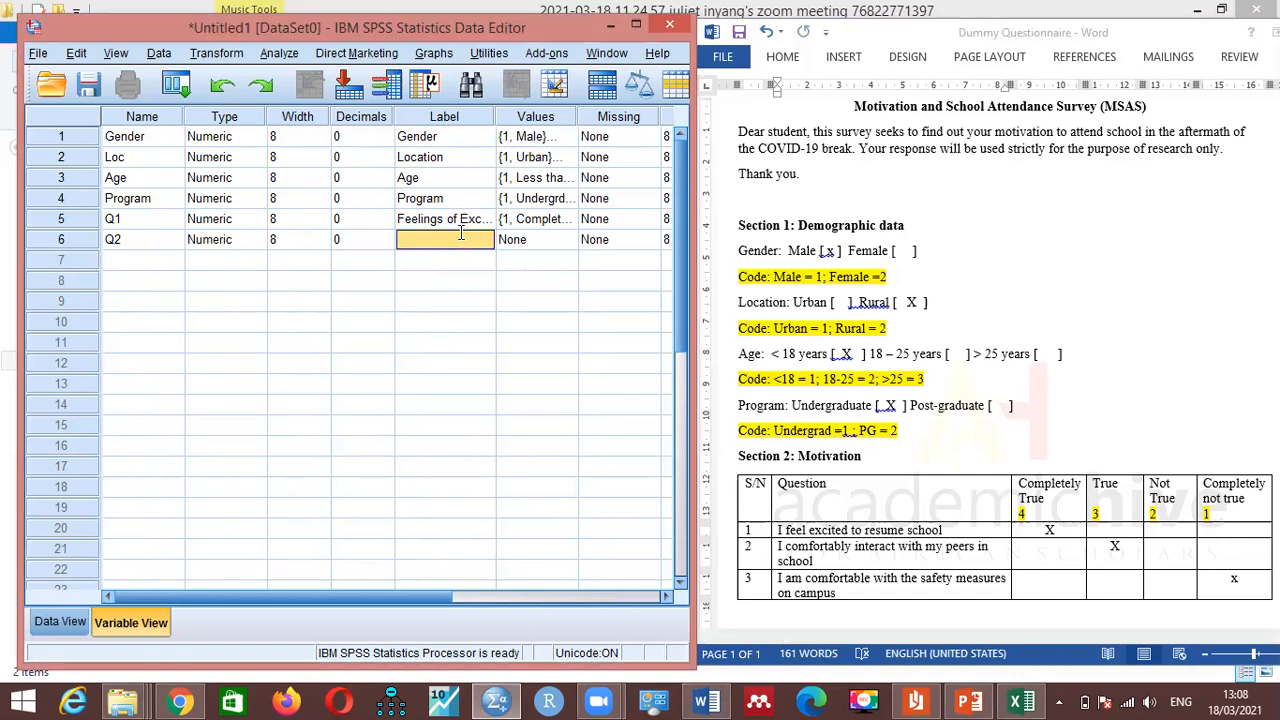
text(Interact)
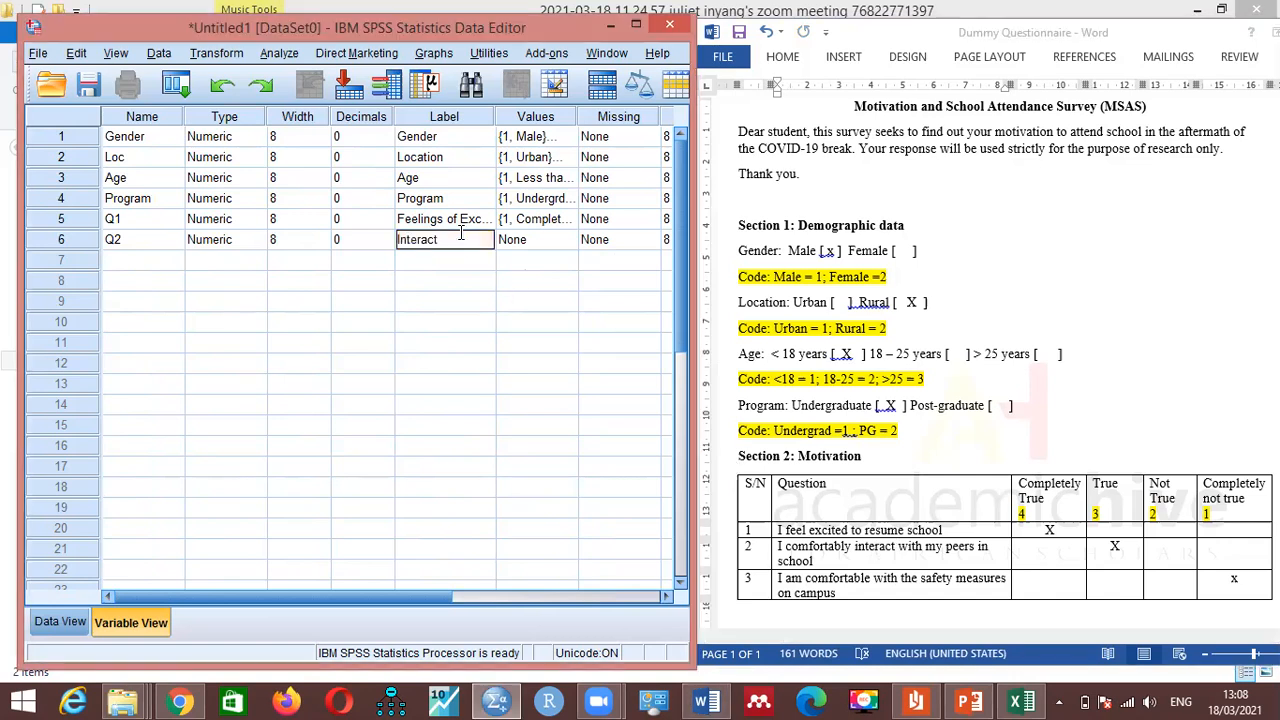
text(ion with Peers)
Step: Copy the value labels of Q1 to Q2
double_click(570, 238)
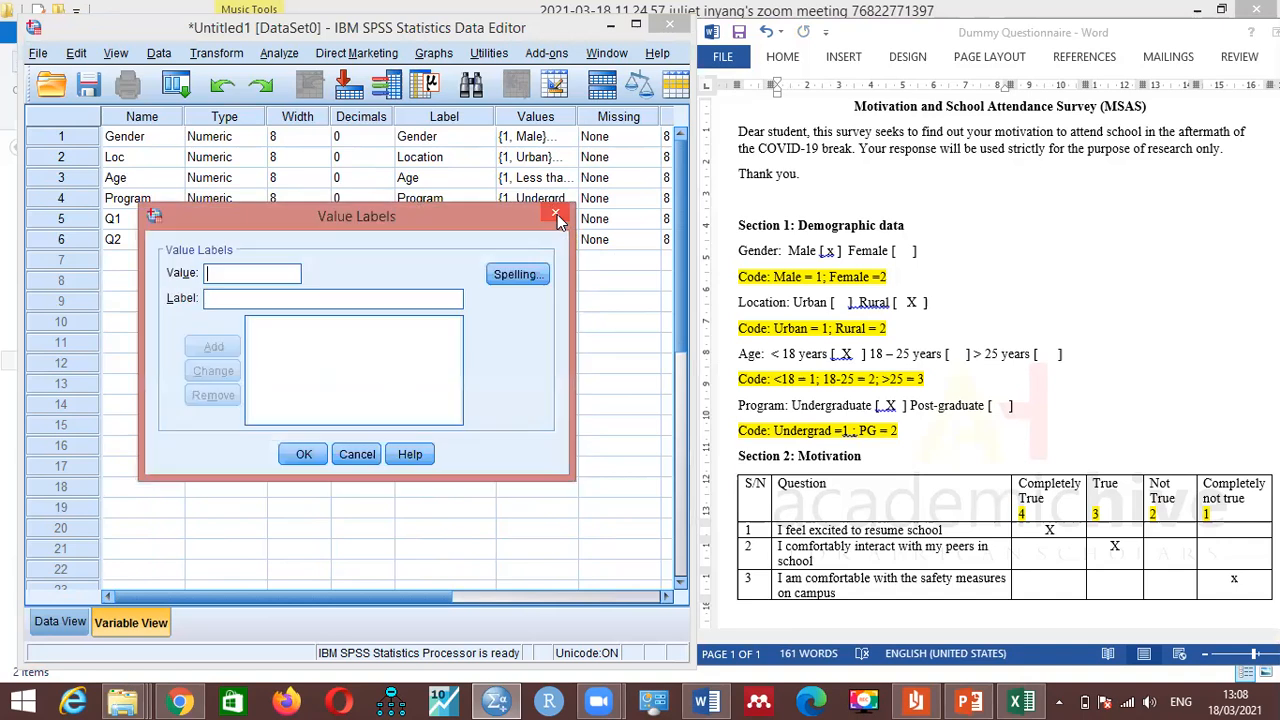
key(Escape)
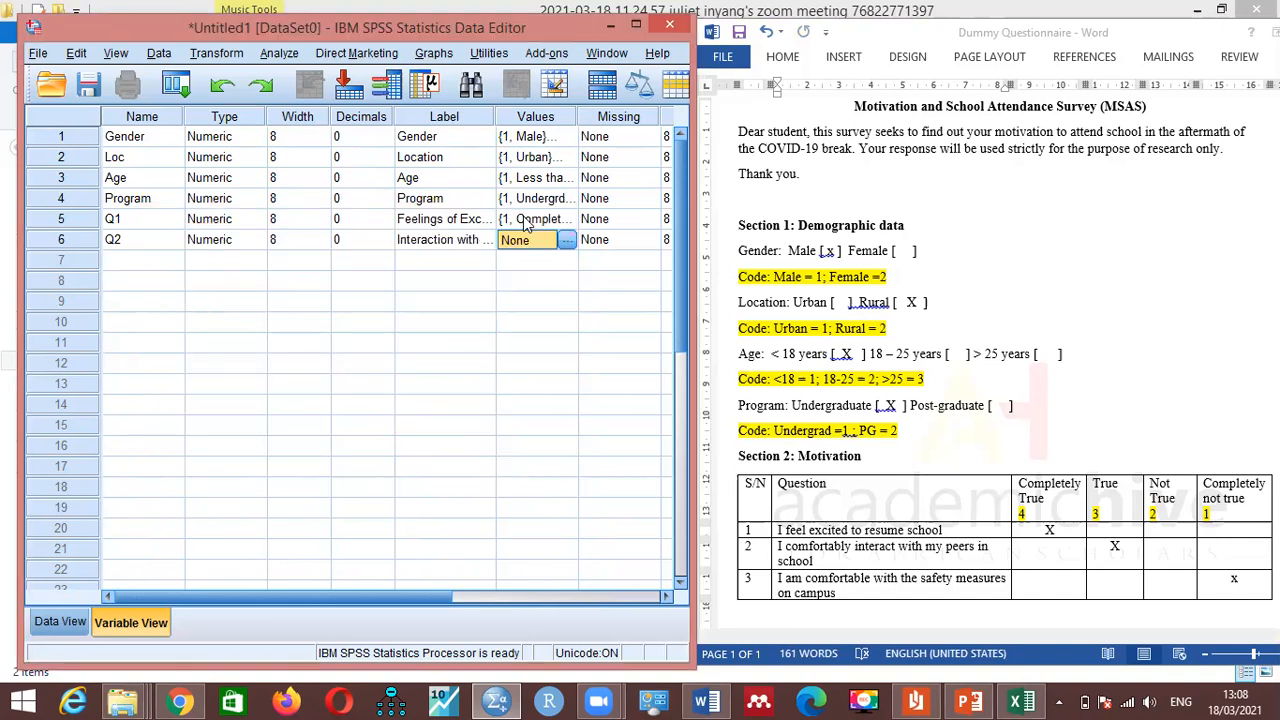
right_click(527, 225)
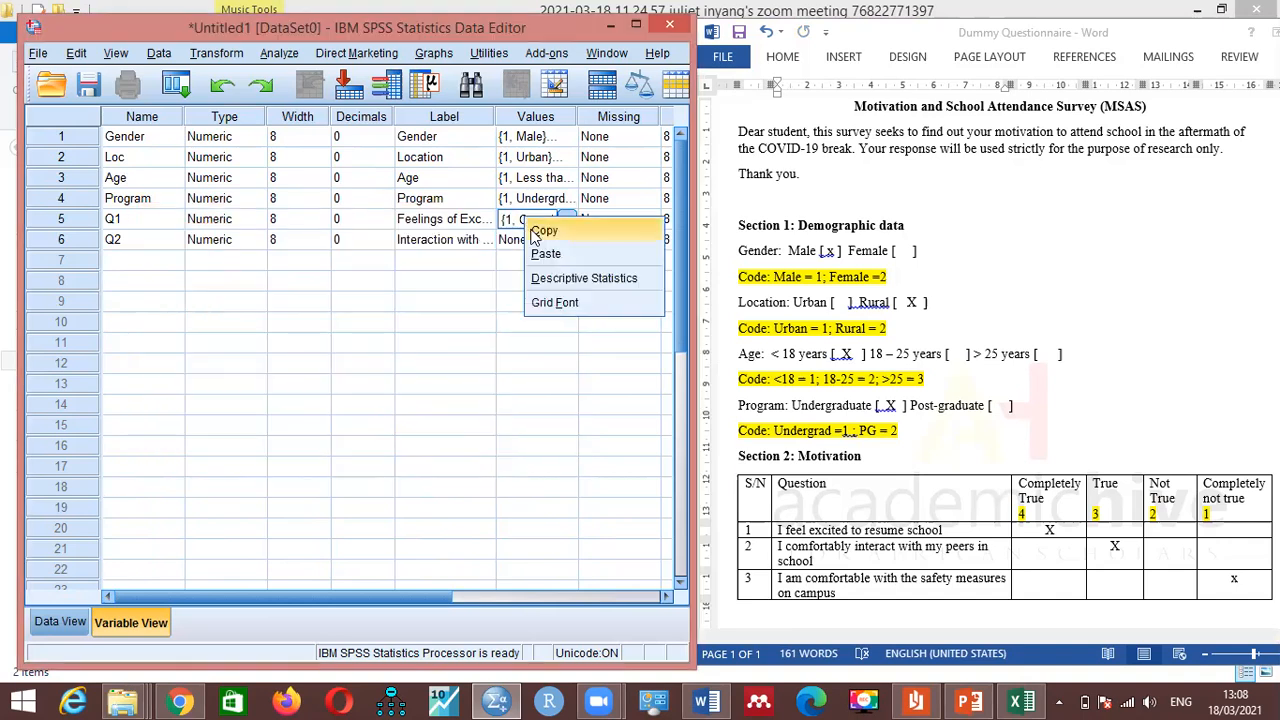
click(537, 229)
click(532, 246)
key(ctrl+v)
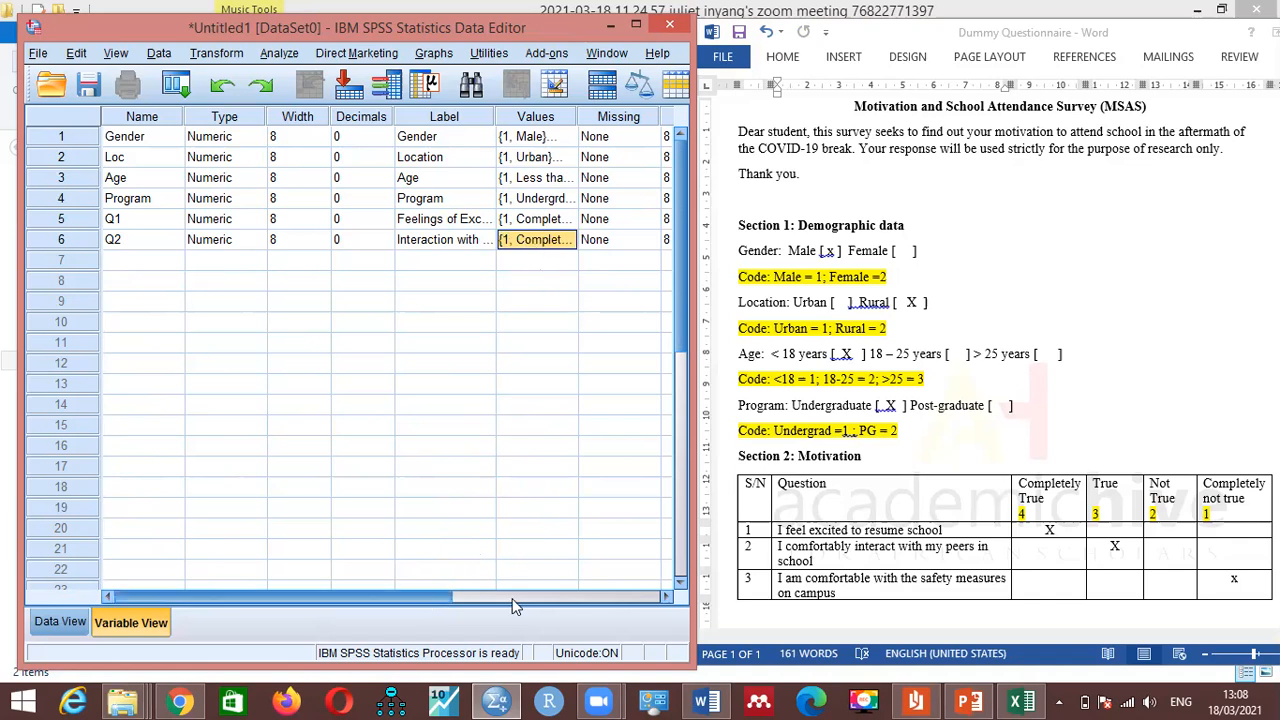
Step: Set the measurement level of Q2 to Scale
click(622, 596)
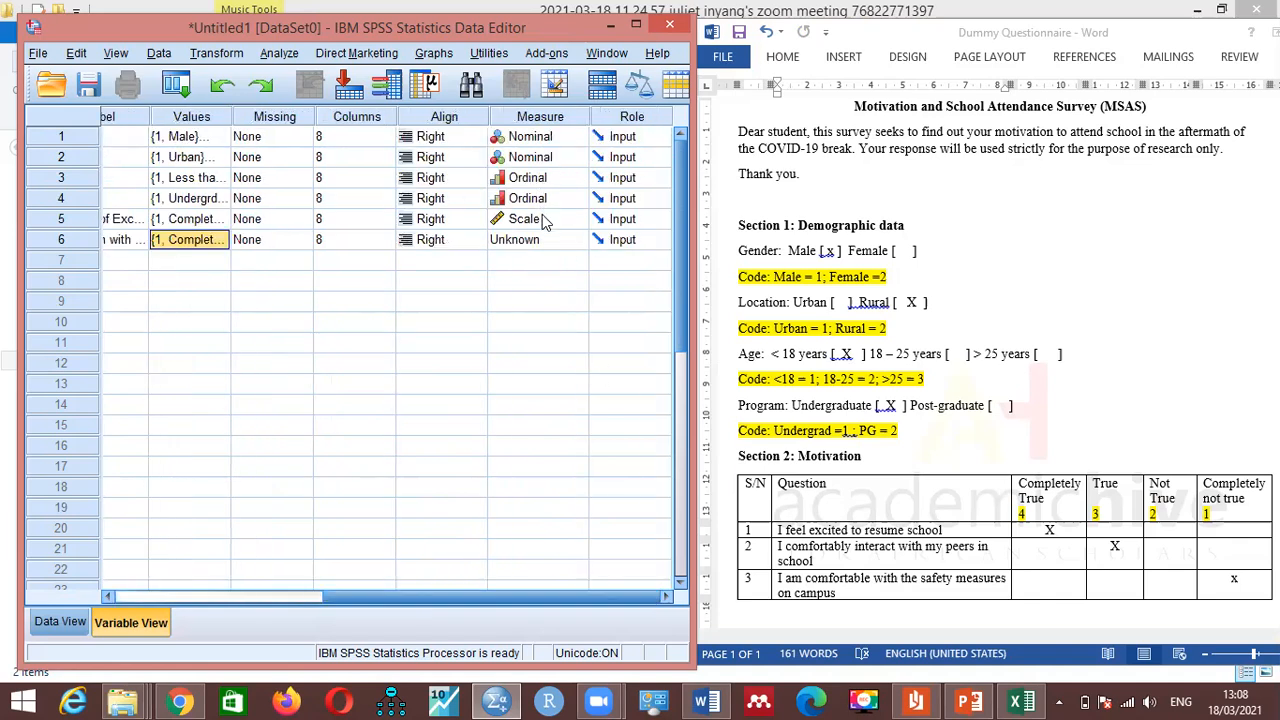
click(542, 218)
right_click(542, 218)
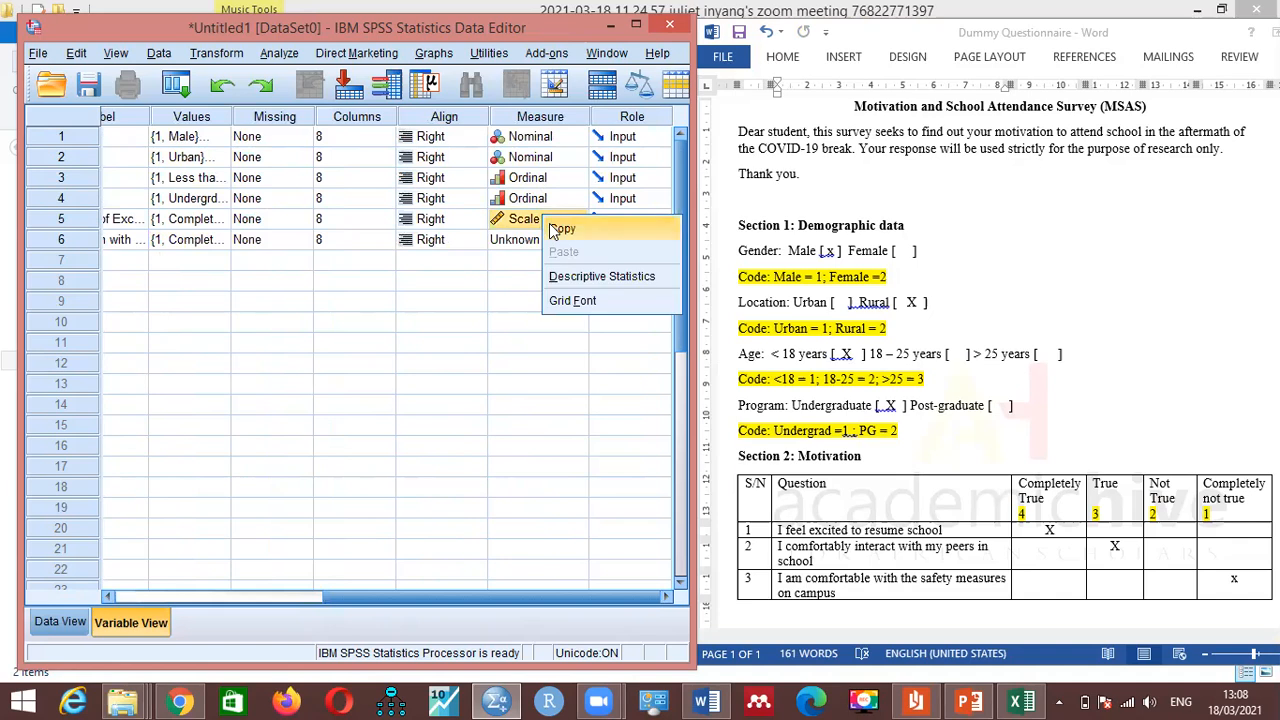
click(560, 229)
click(550, 240)
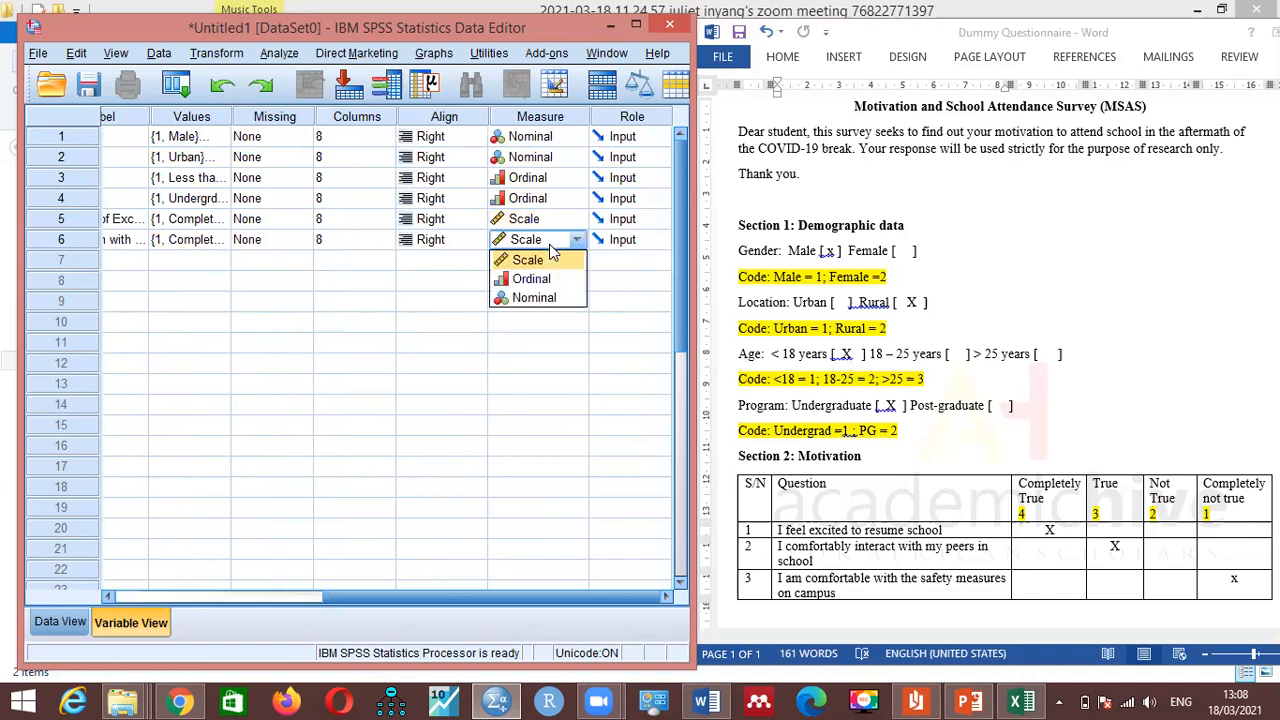
click(549, 257)
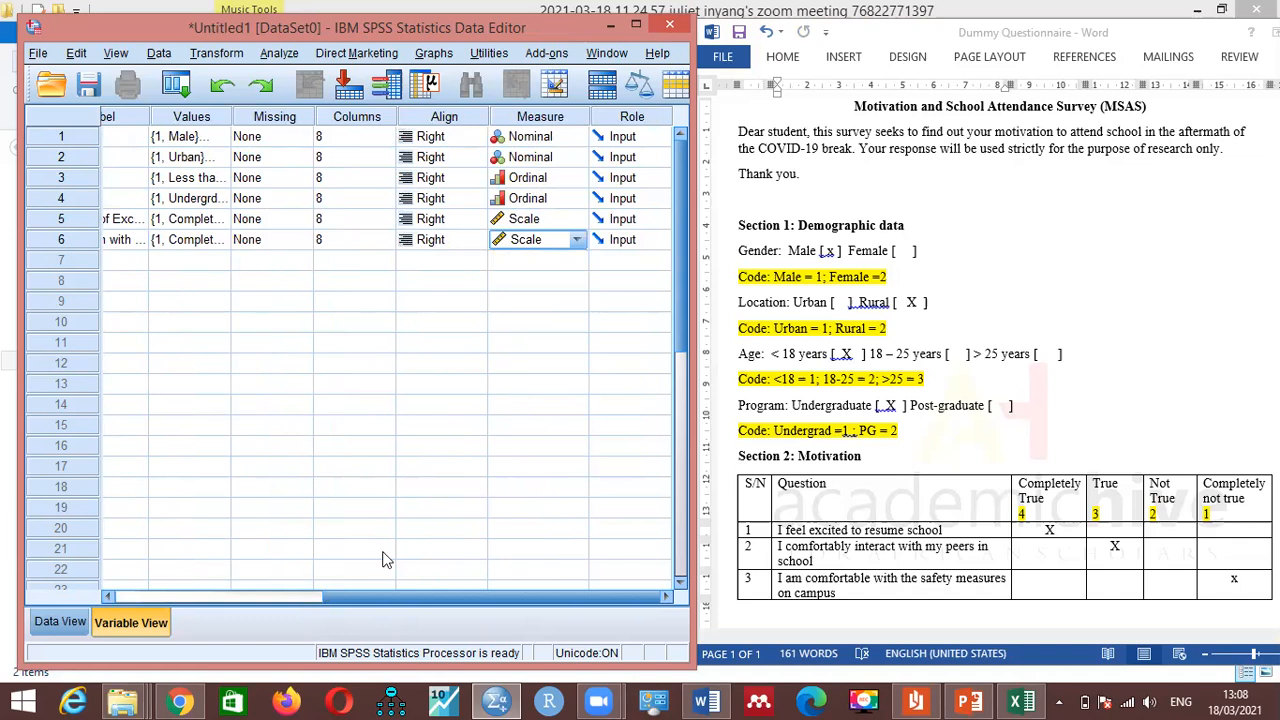
Step: Name the seventh variable Q3, set its decimals to 0 and label it "Safet measures"
drag(414, 596, 190, 596)
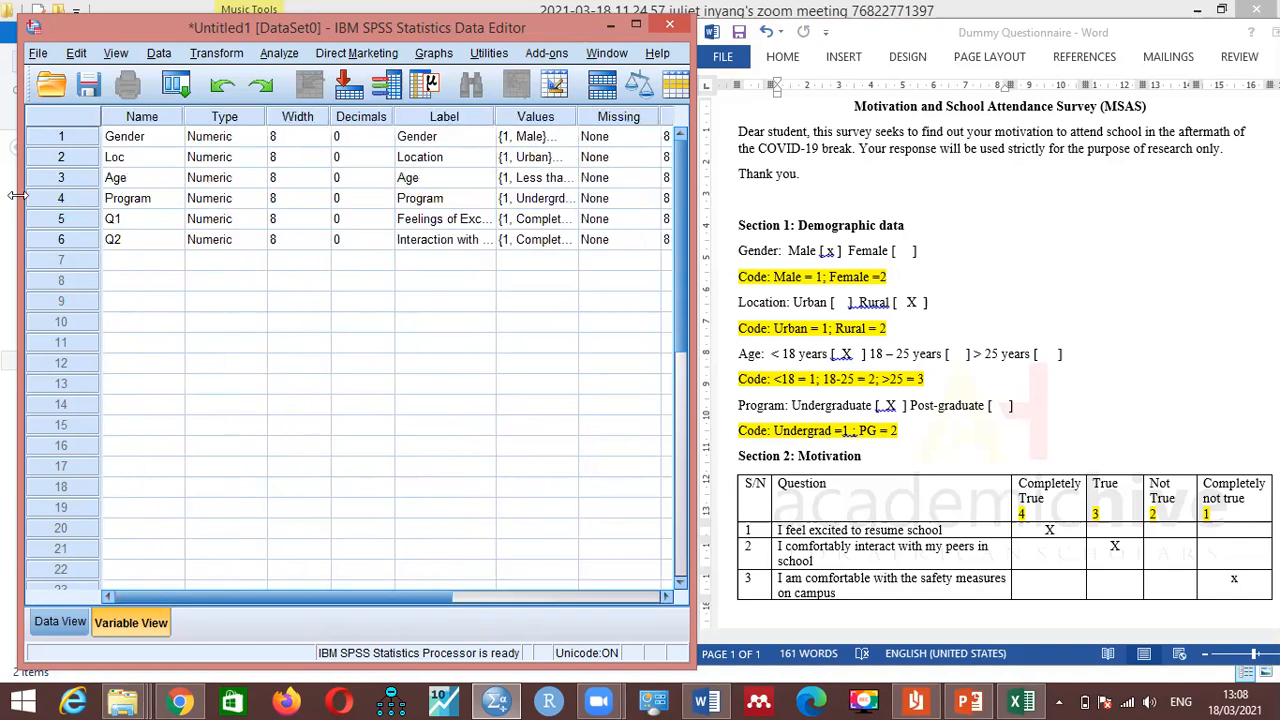
click(165, 264)
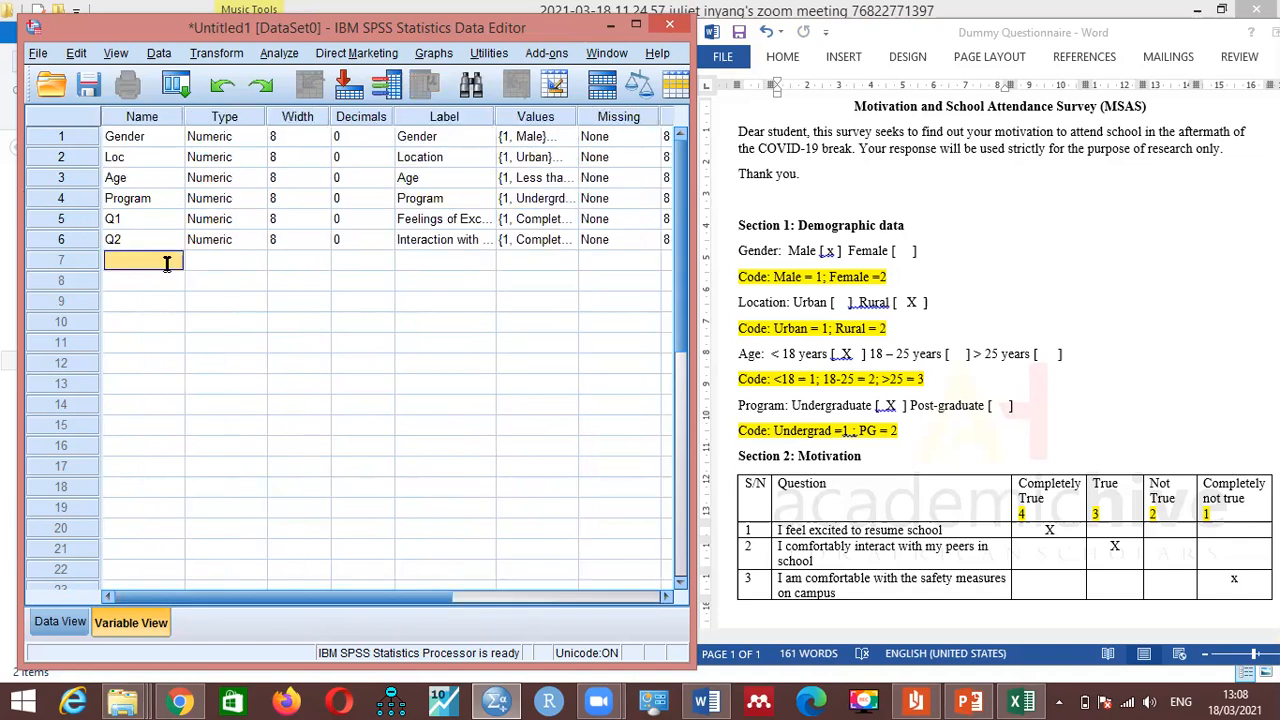
text(Q3)
click(394, 266)
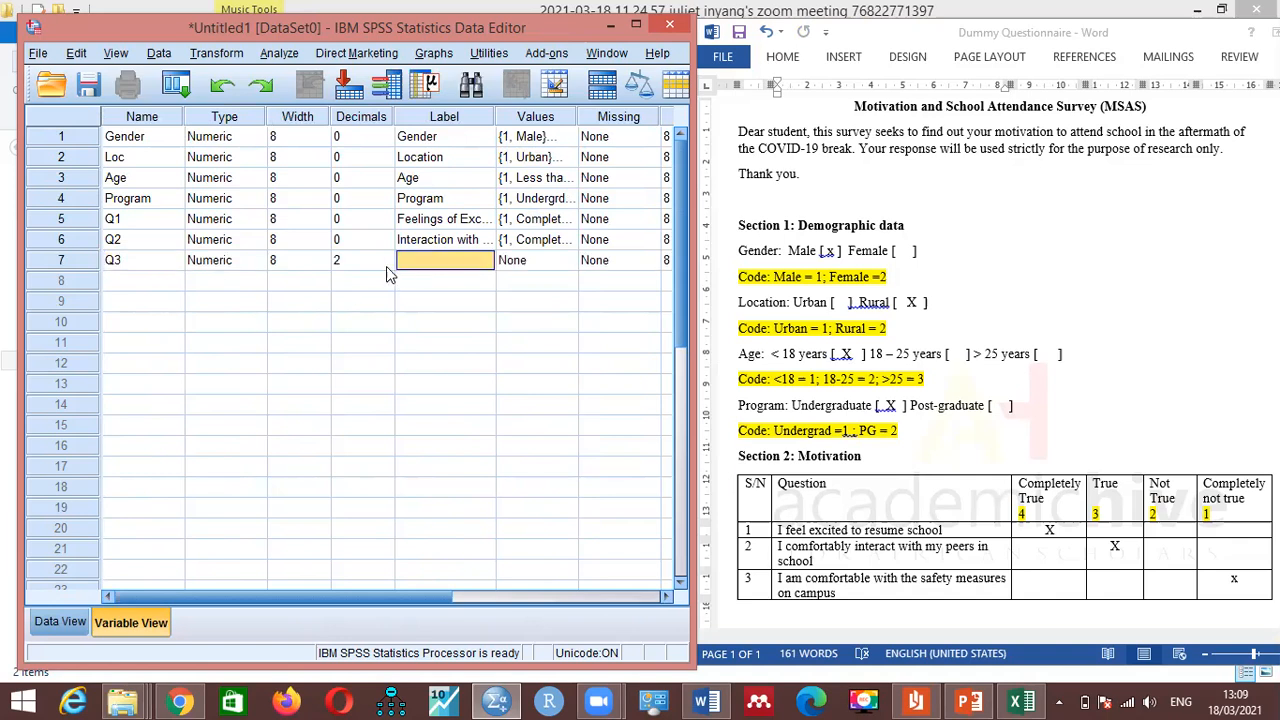
double_click(387, 266)
click(424, 268)
text(Safetymeasures)
Step: Apply the copied Motivation value labels to Q3
click(563, 262)
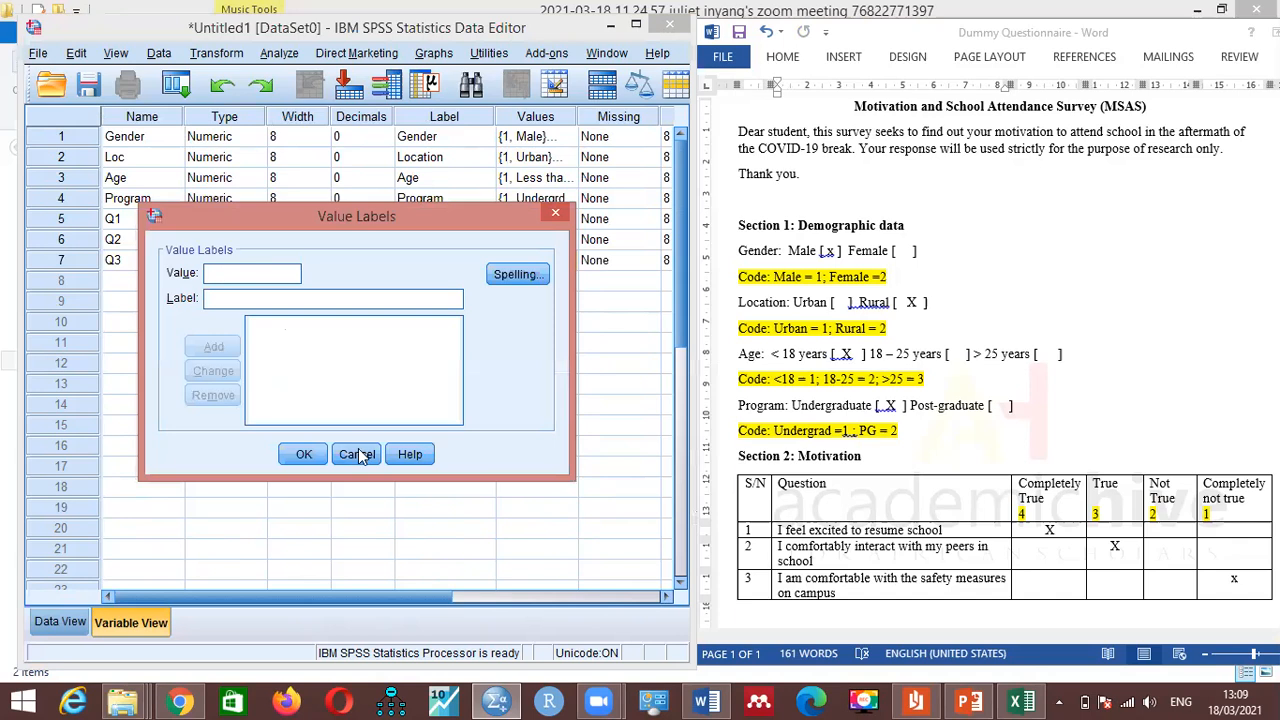
click(303, 455)
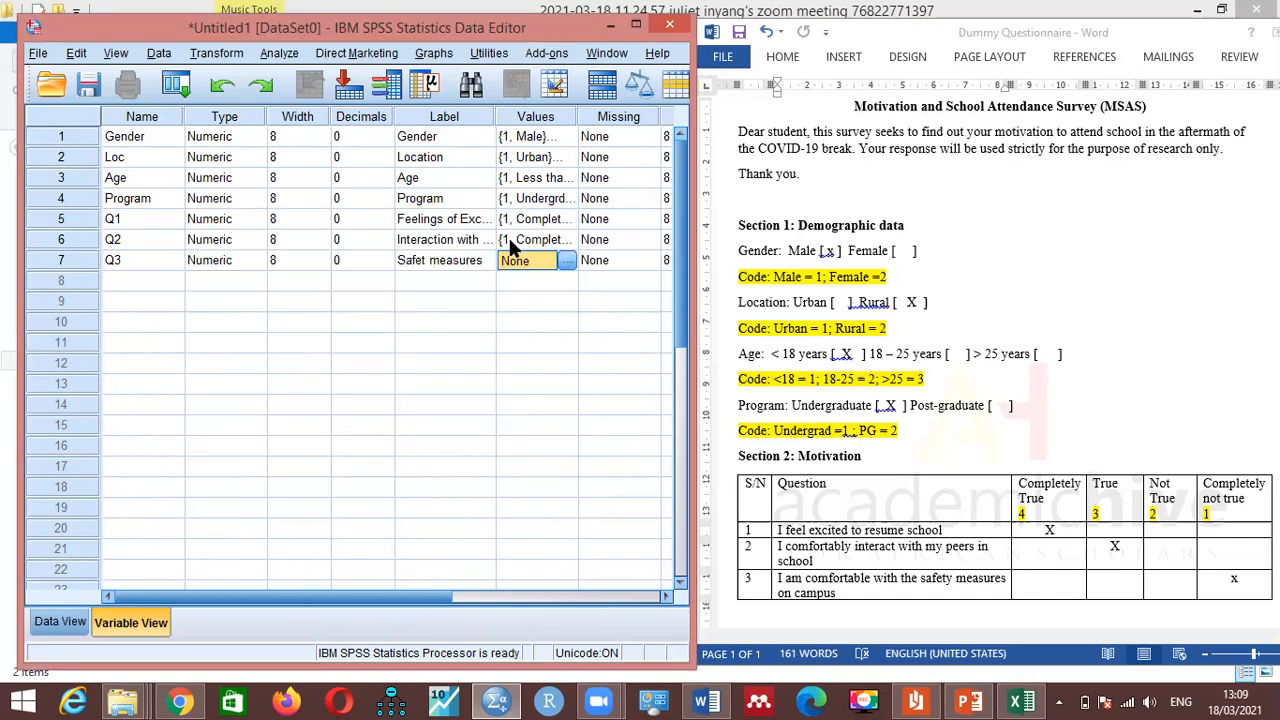
key(Up)
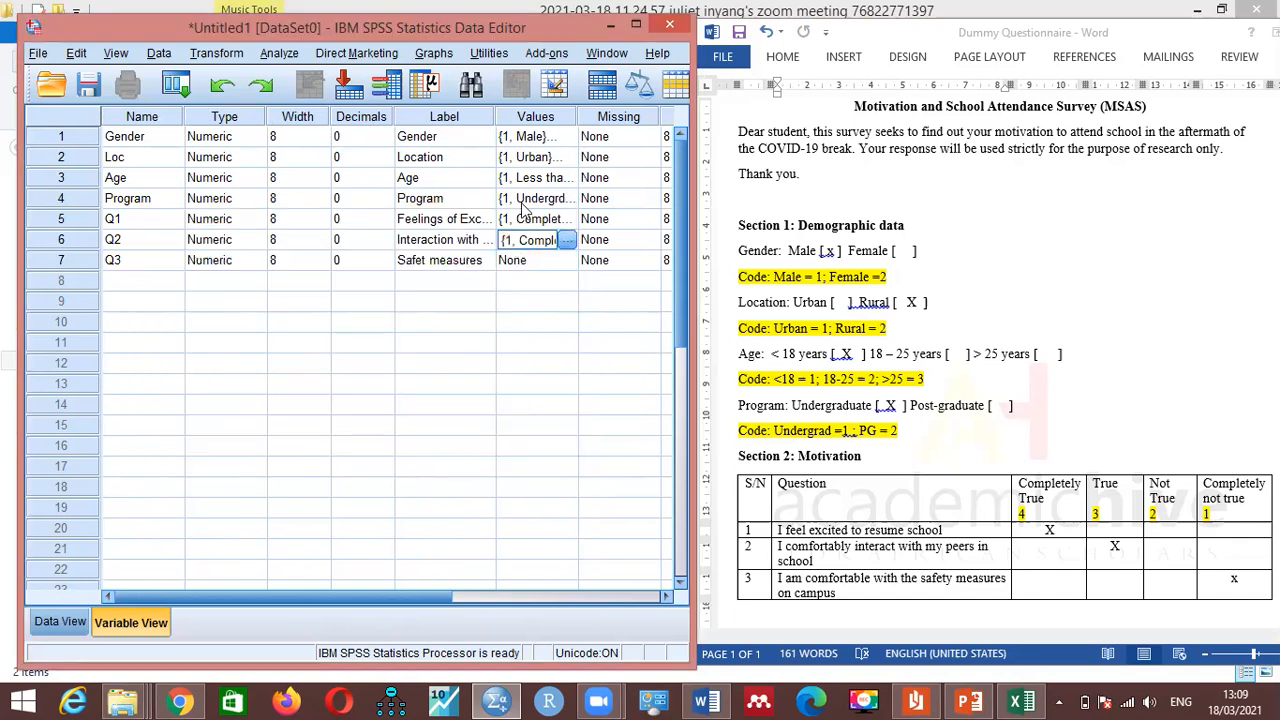
click(530, 261)
key(ctrl+v)
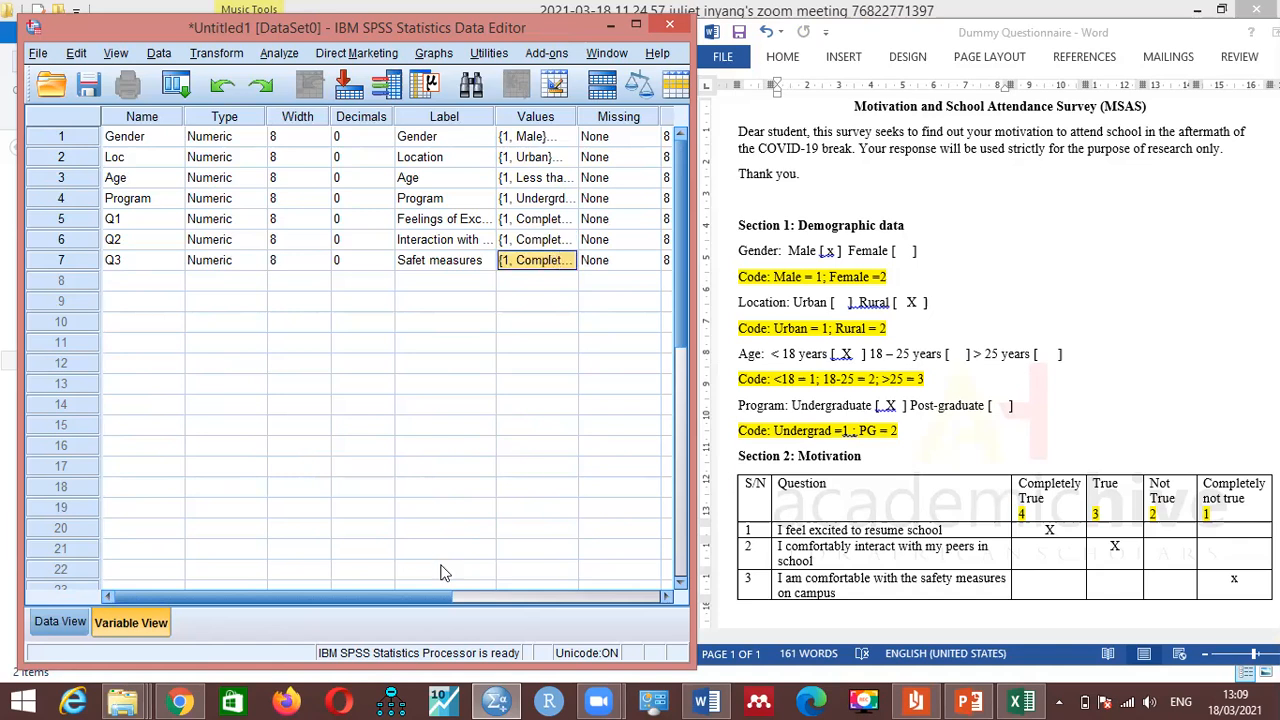
Step: Set the measurement level of Q3 to Scale
click(658, 596)
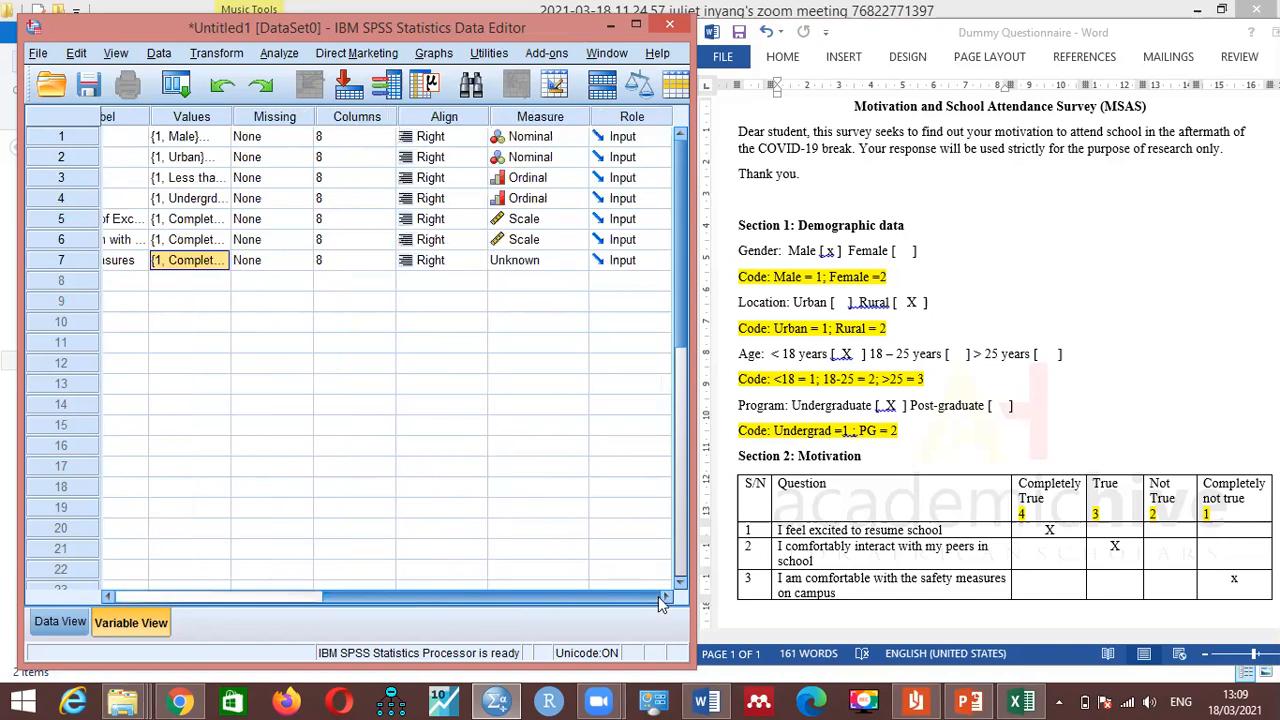
click(549, 266)
click(555, 282)
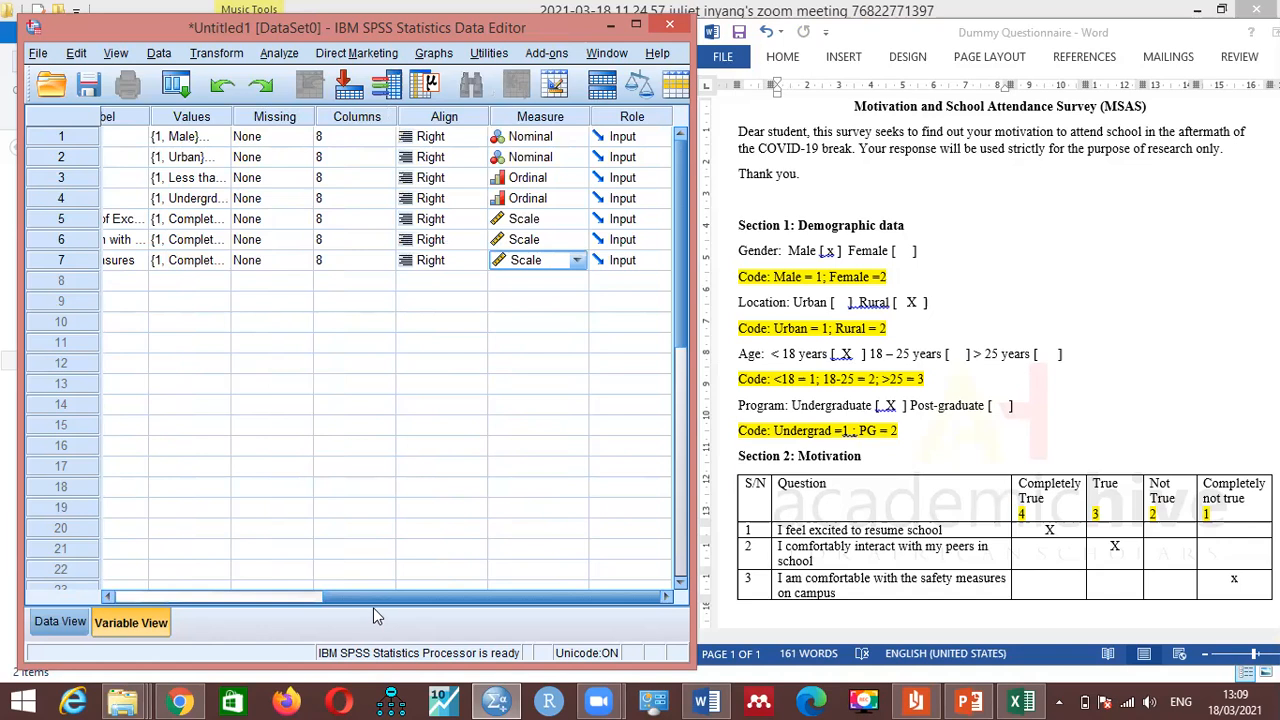
Step: Compare the defined variables with their columns in the data grid, ending in the data grid
drag(370, 599, 2, 564)
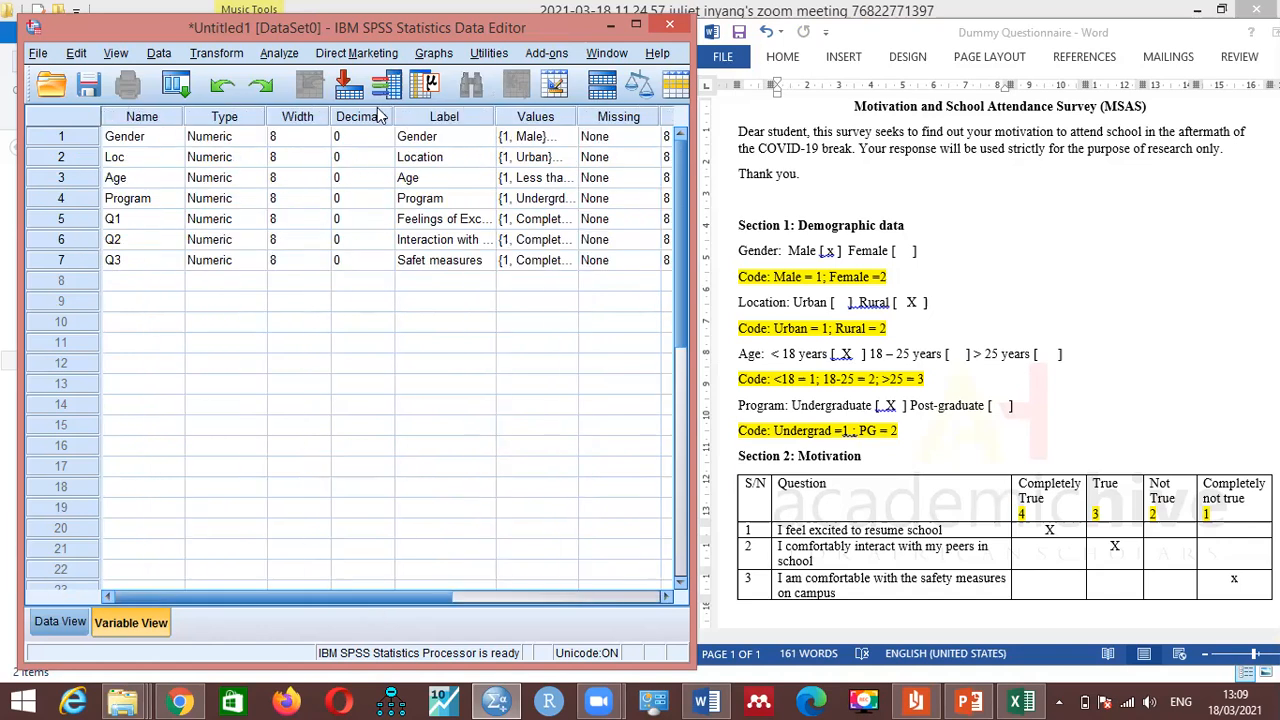
click(55, 624)
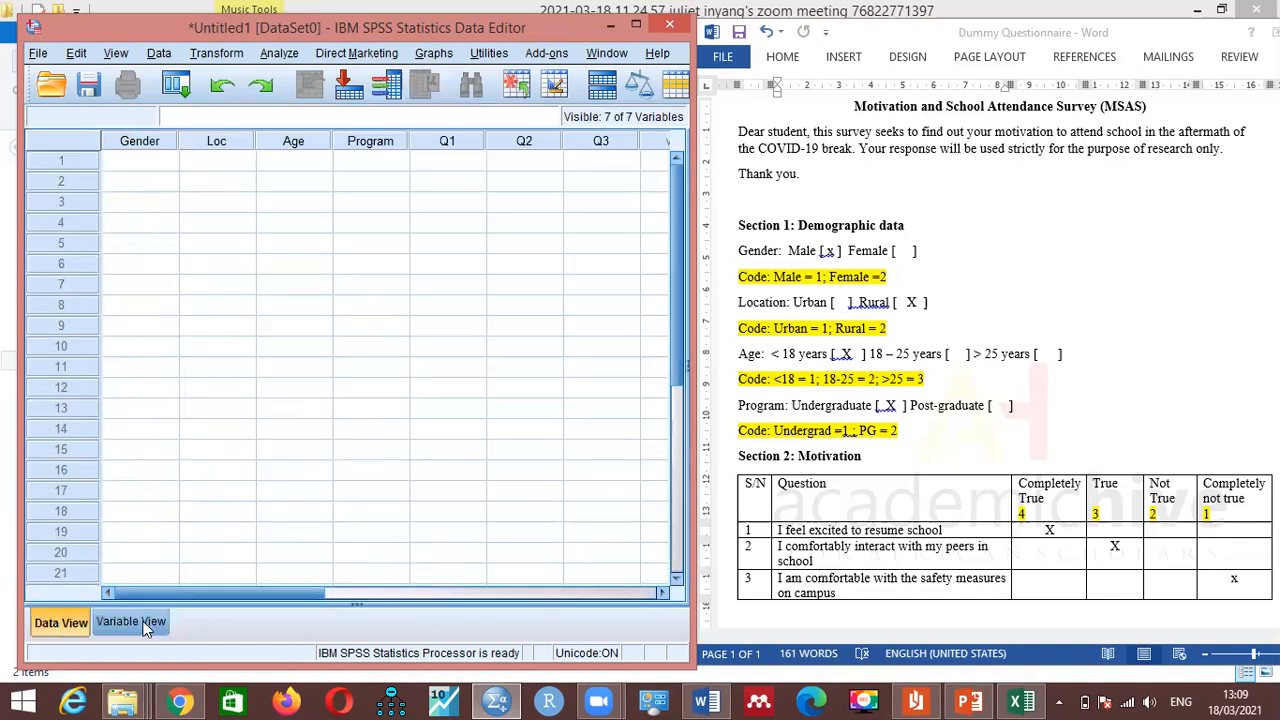
double_click(133, 140)
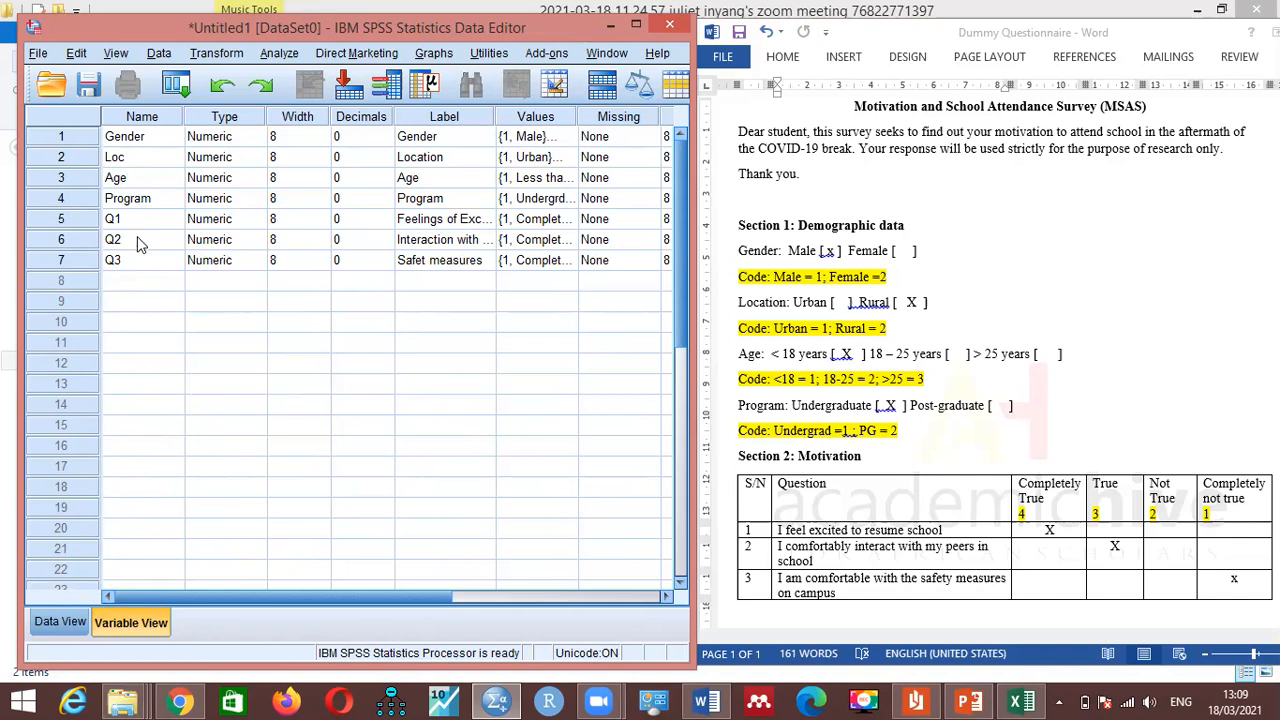
click(60, 621)
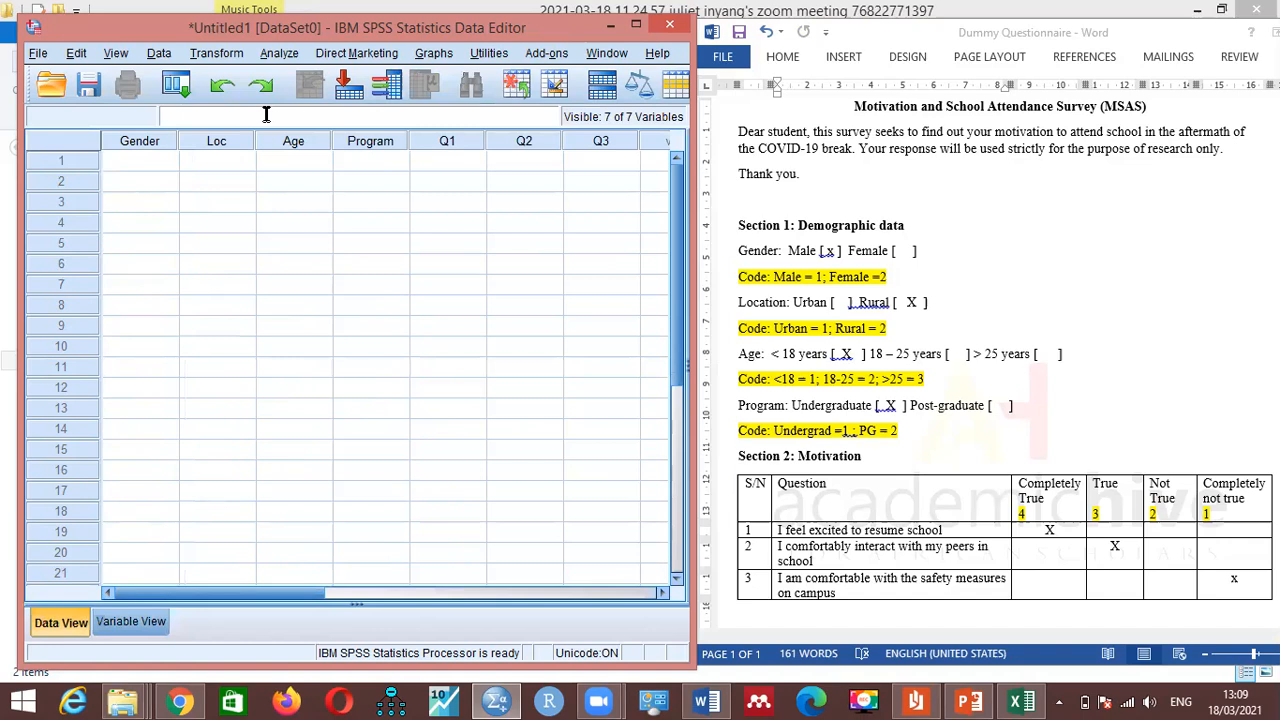
Step: Switch to the DEMO DATA (SPSS) workbook in Excel, shrink its window, and change header A1 to Gender and C1 to Age
click(1022, 702)
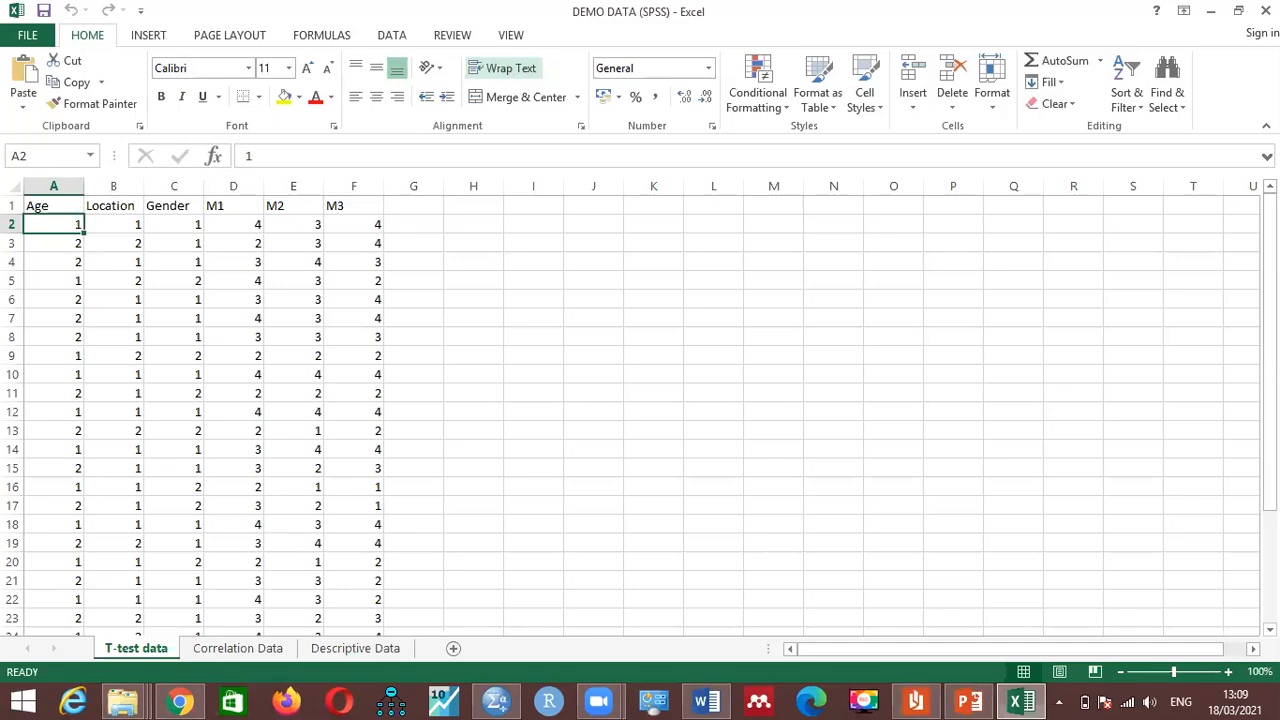
click(1240, 14)
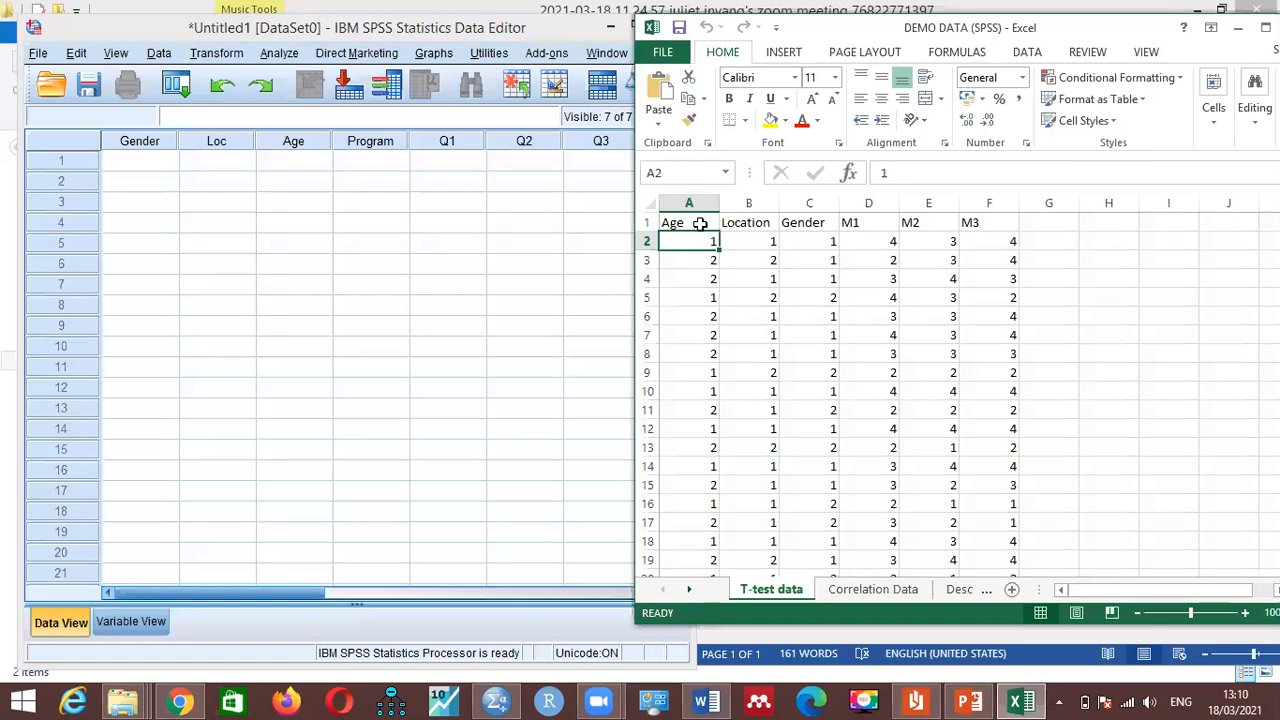
click(700, 223)
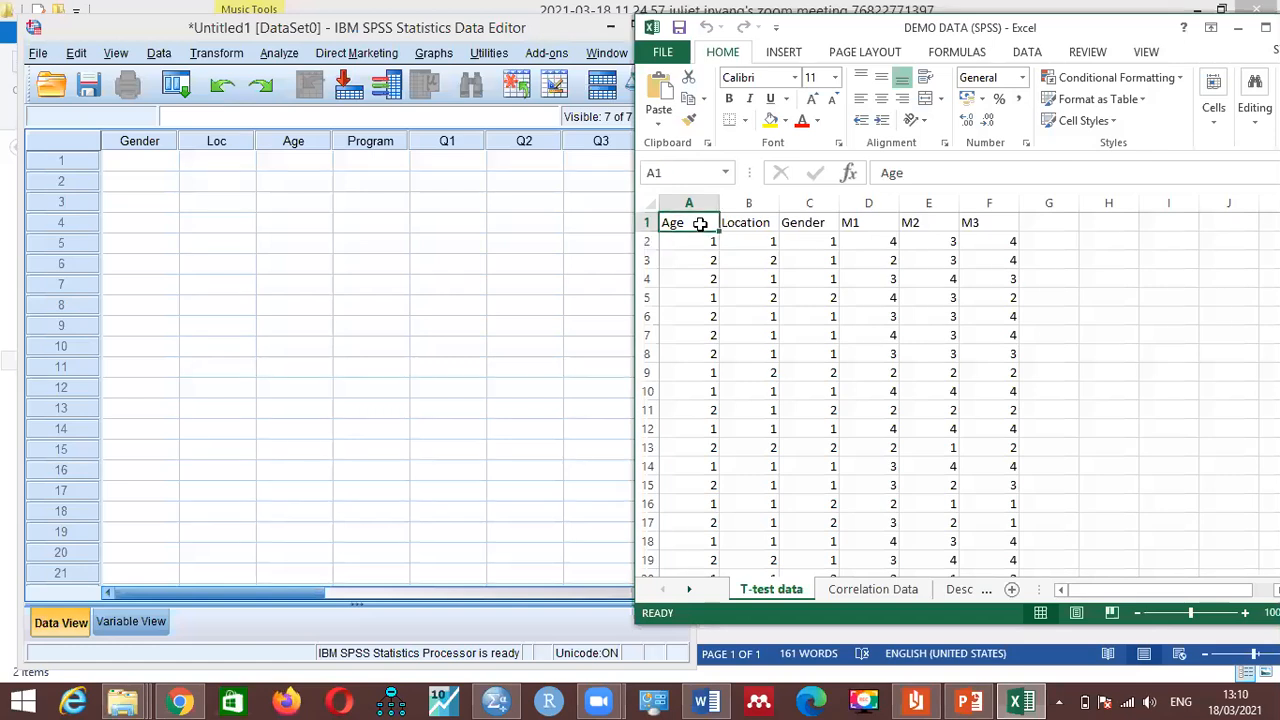
text(Gender)
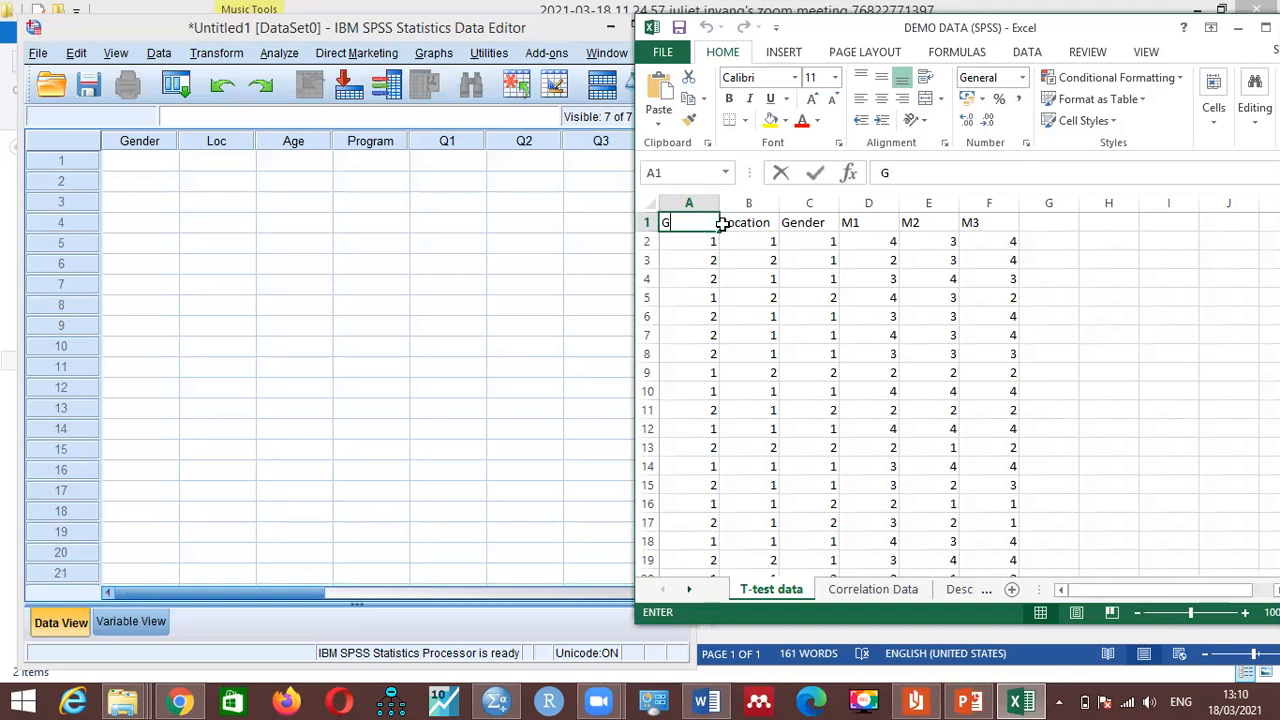
click(788, 224)
text(Age)
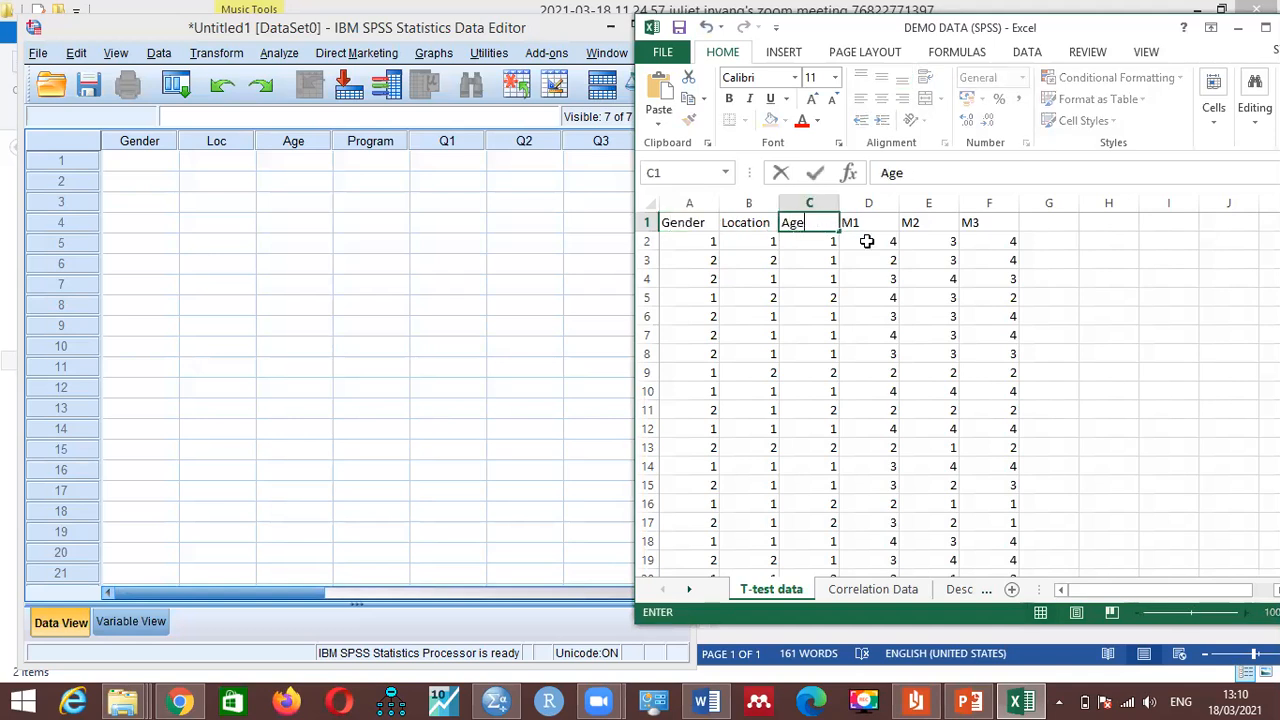
click(867, 241)
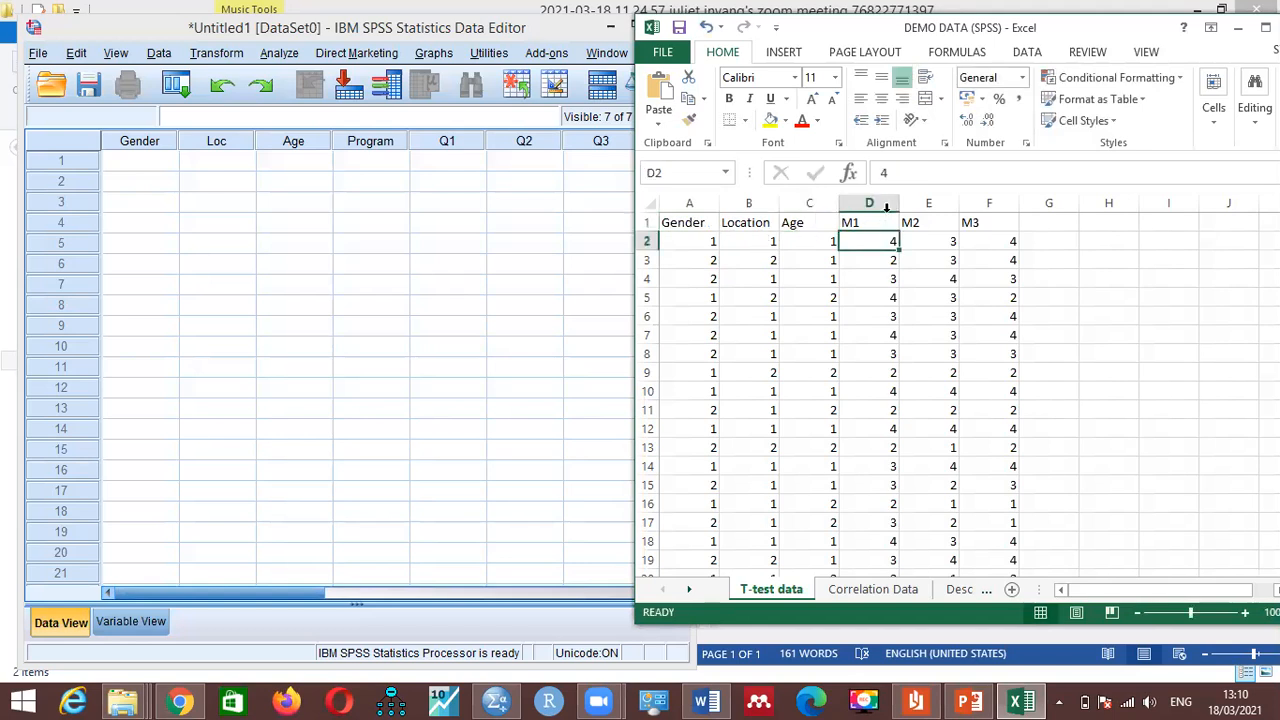
click(362, 140)
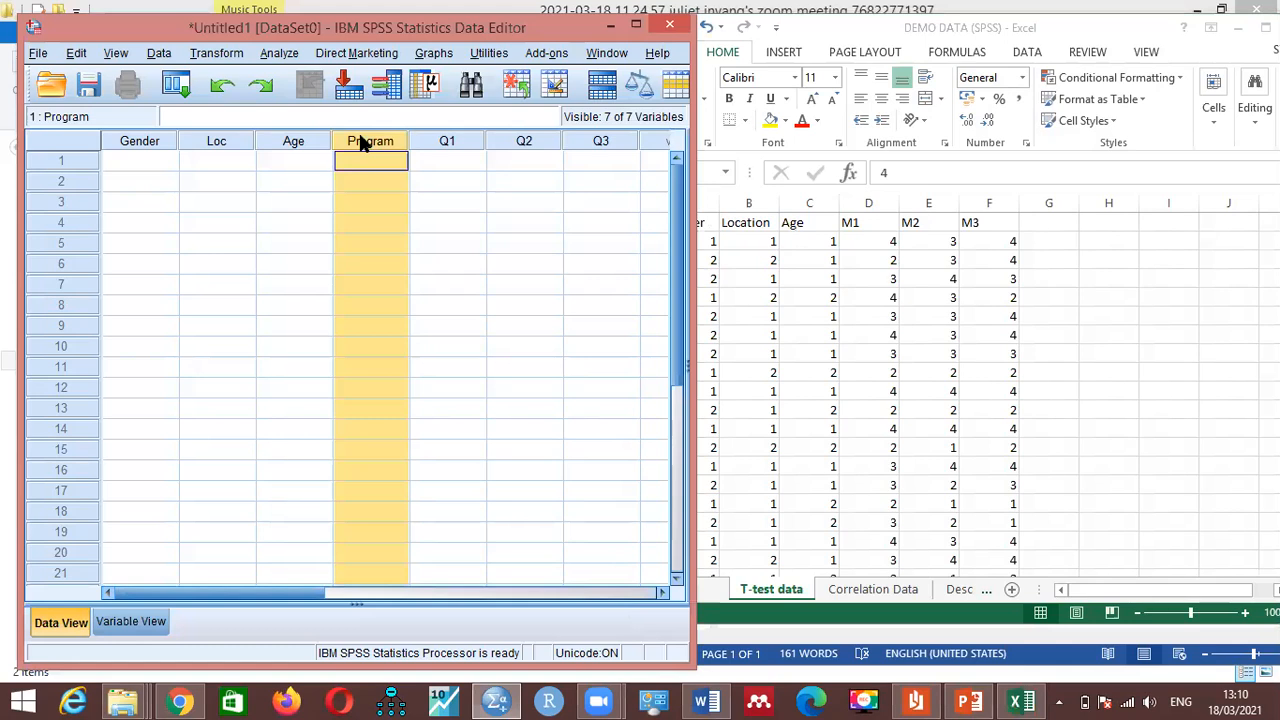
right_click(362, 140)
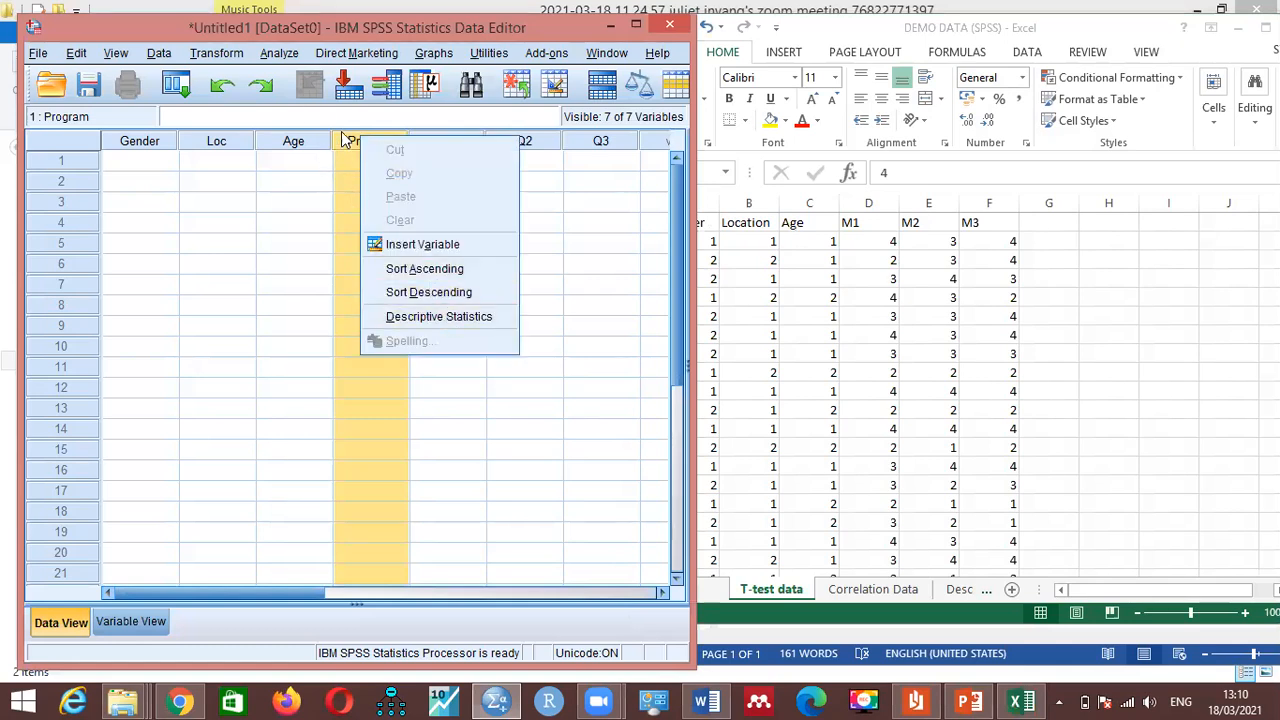
click(342, 140)
key(ctrl+v)
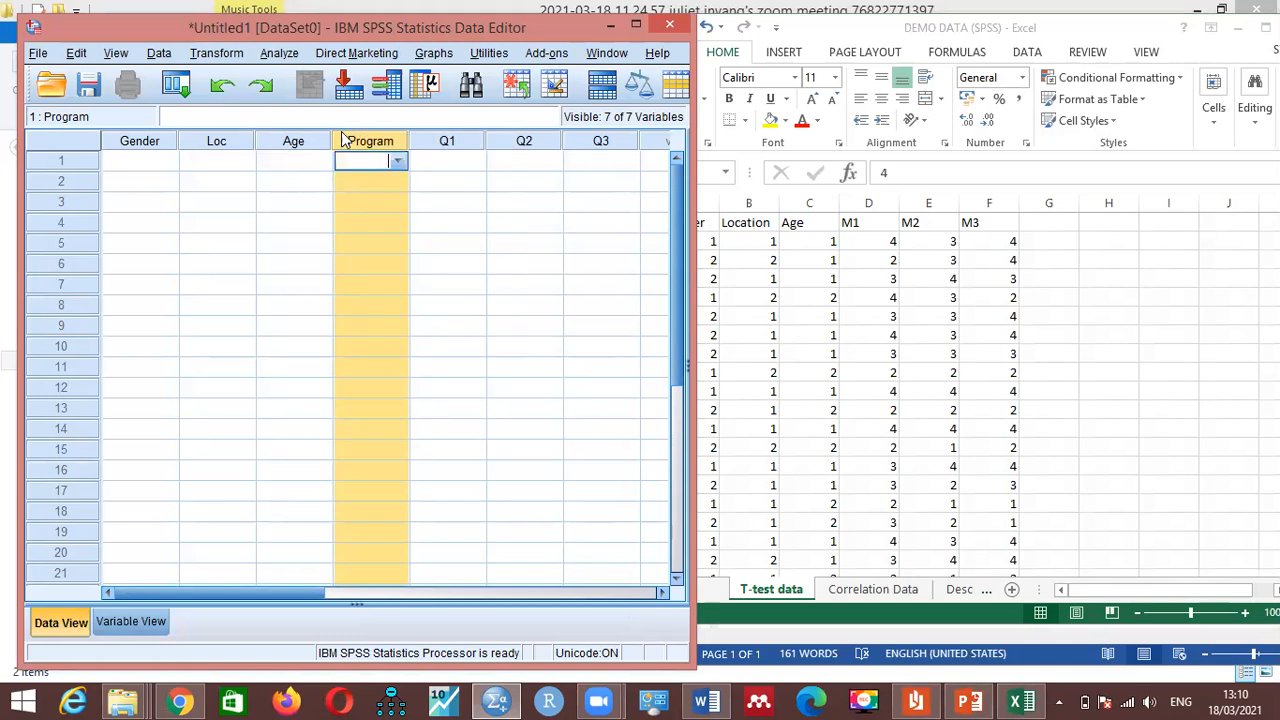
click(307, 141)
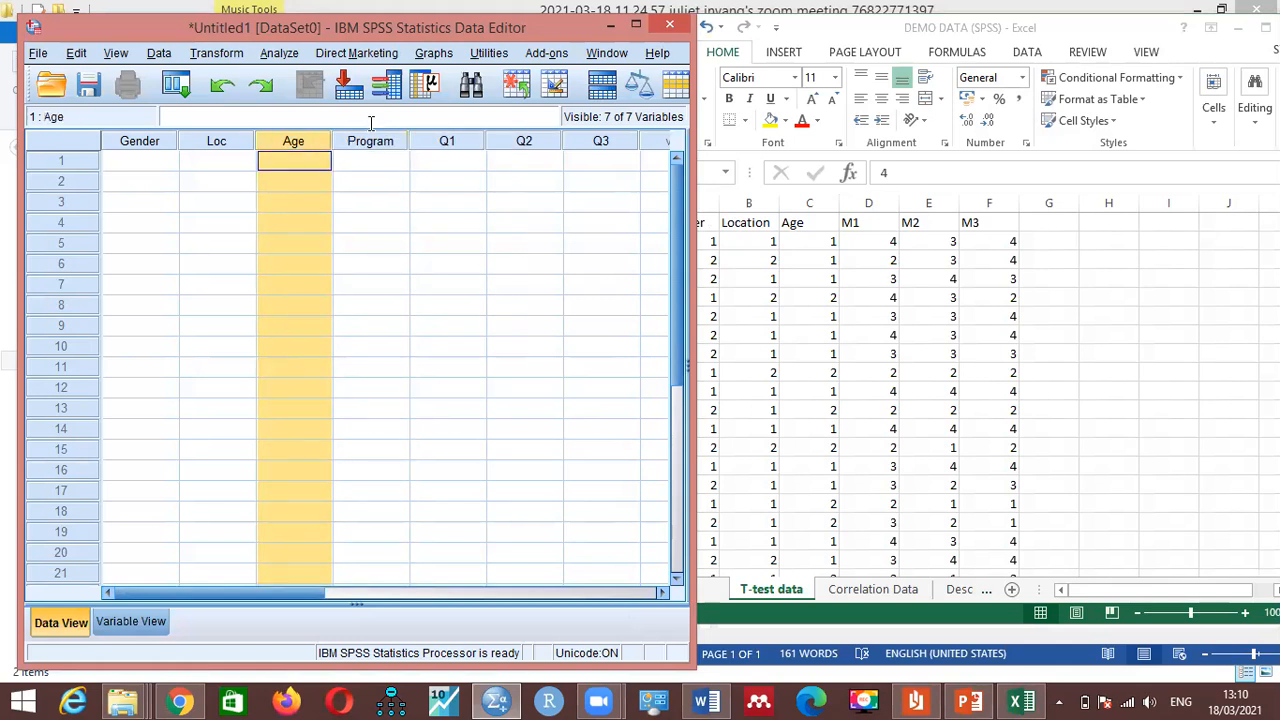
click(373, 141)
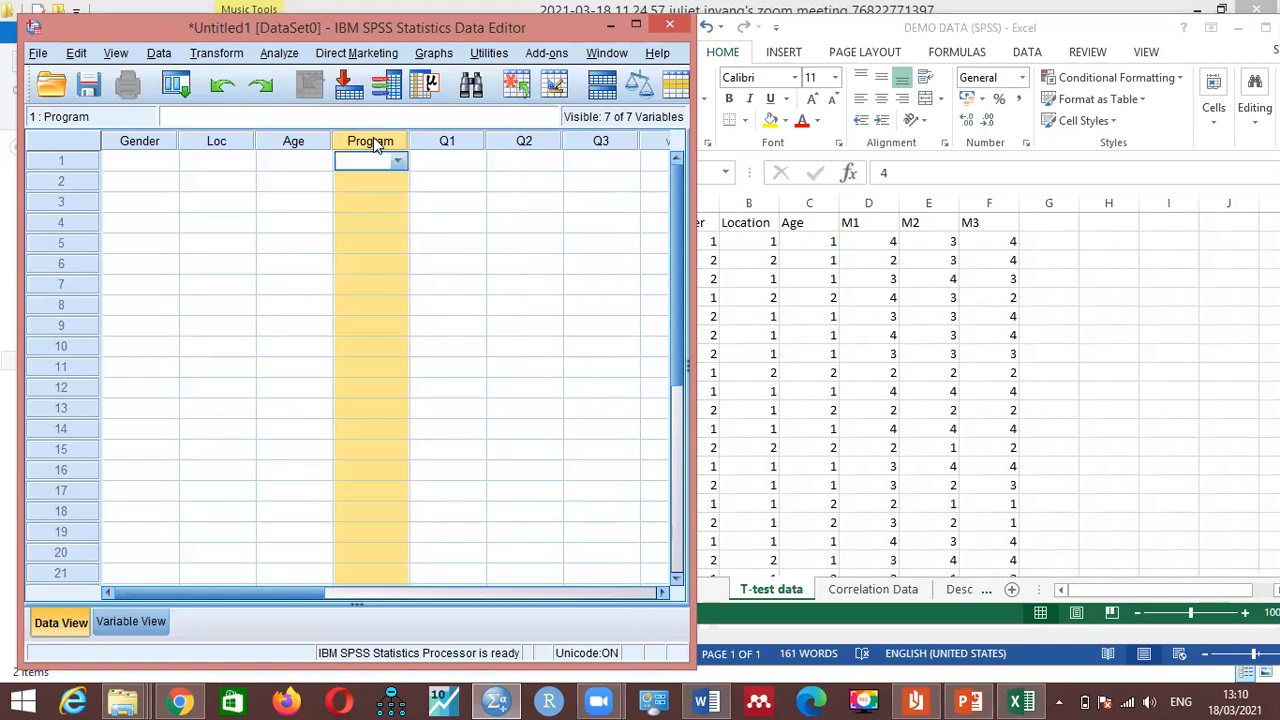
click(373, 141)
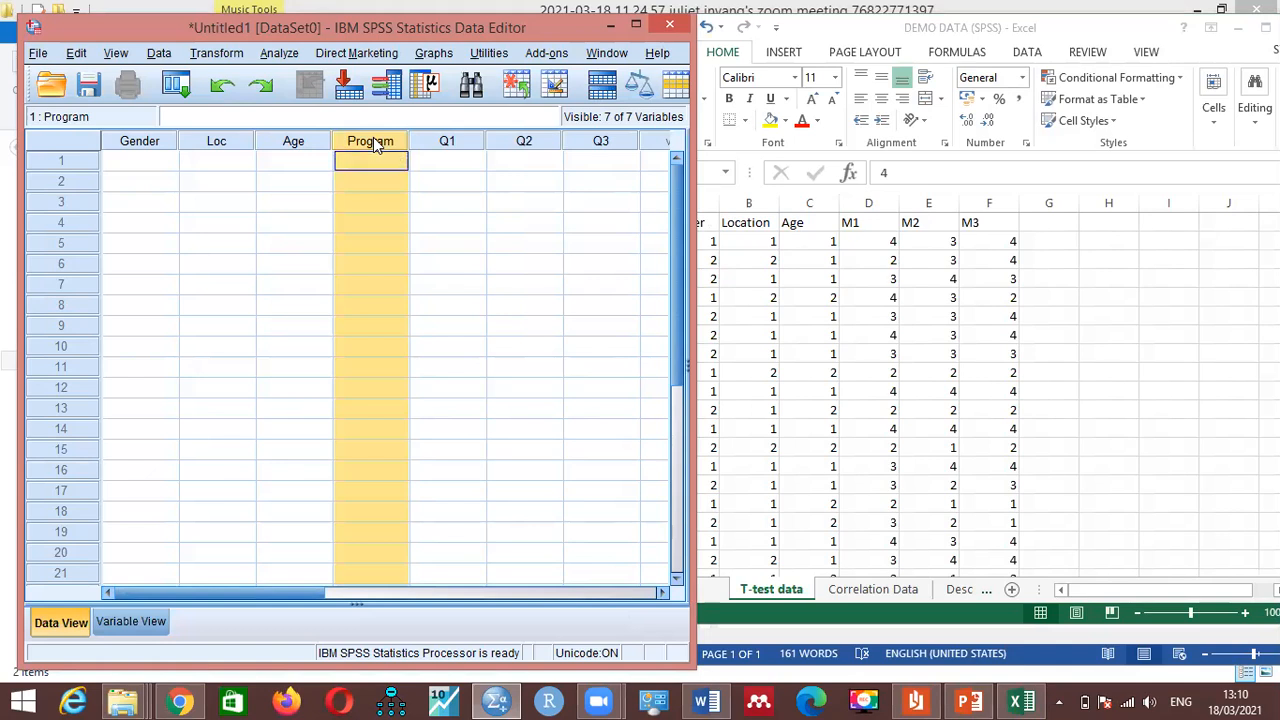
Step: Delete the Program variable from the dataset's variable definitions
click(118, 622)
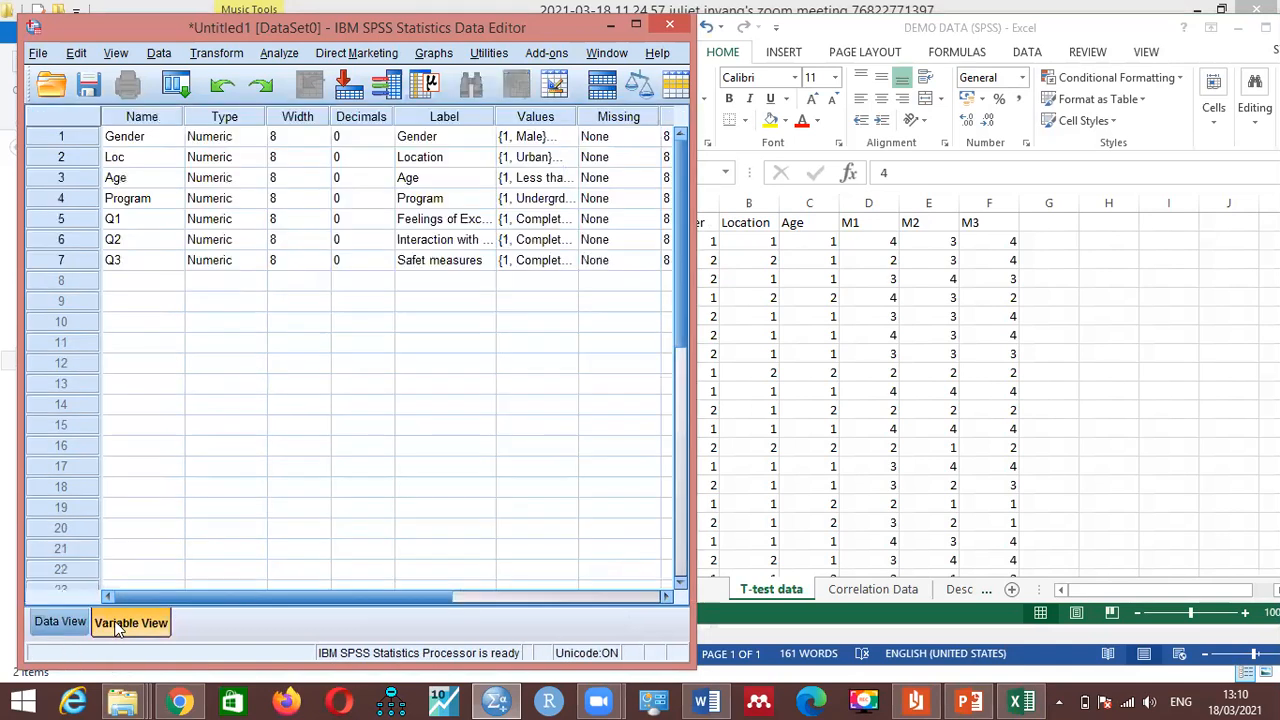
click(75, 199)
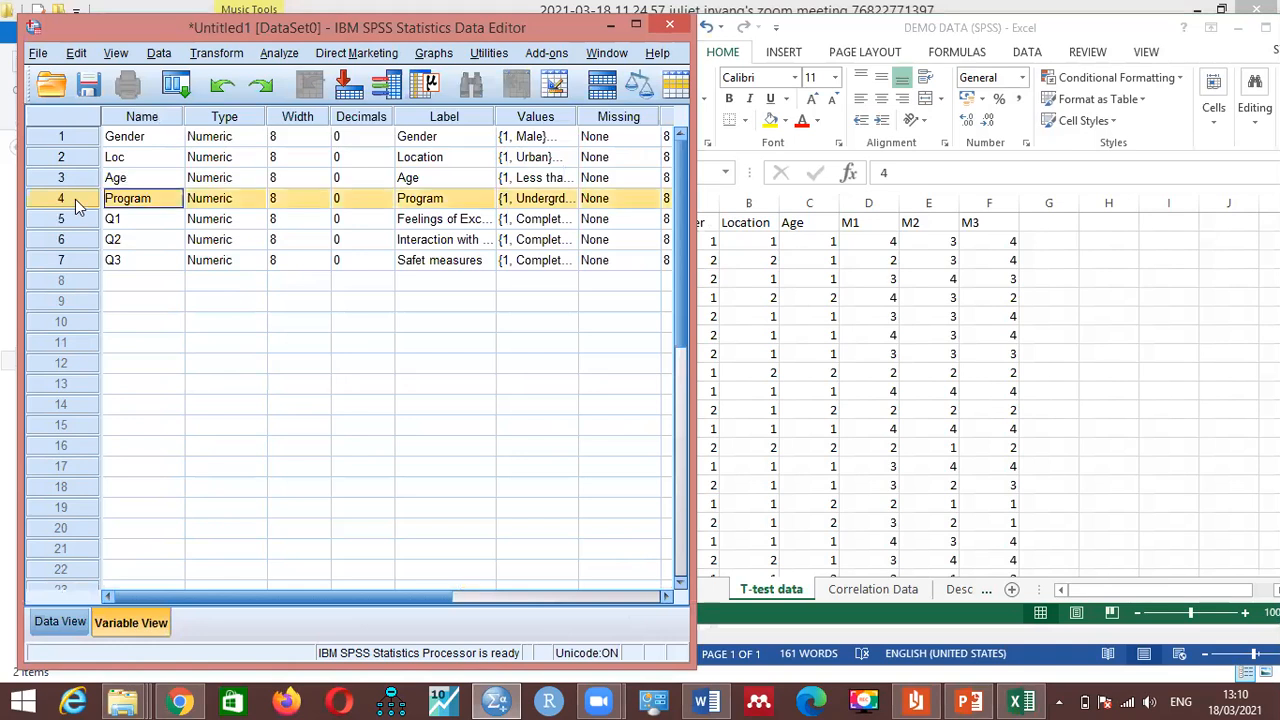
key(BackSpace)
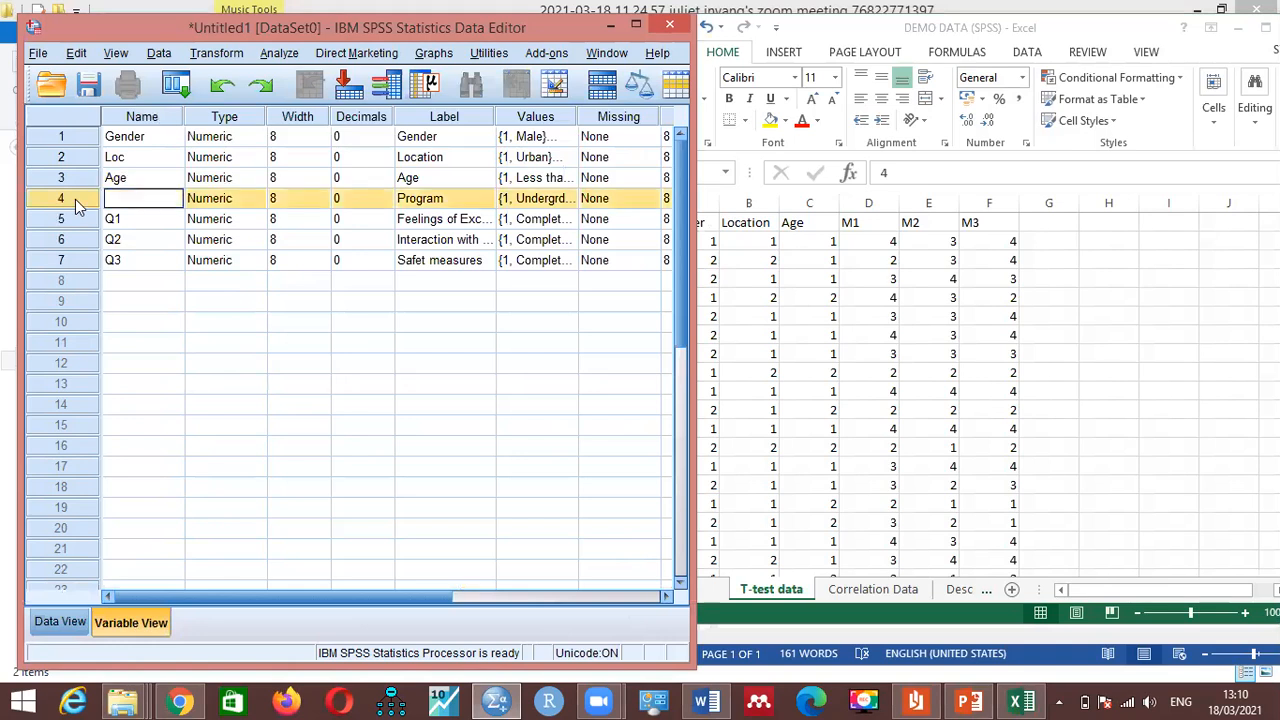
key(Escape)
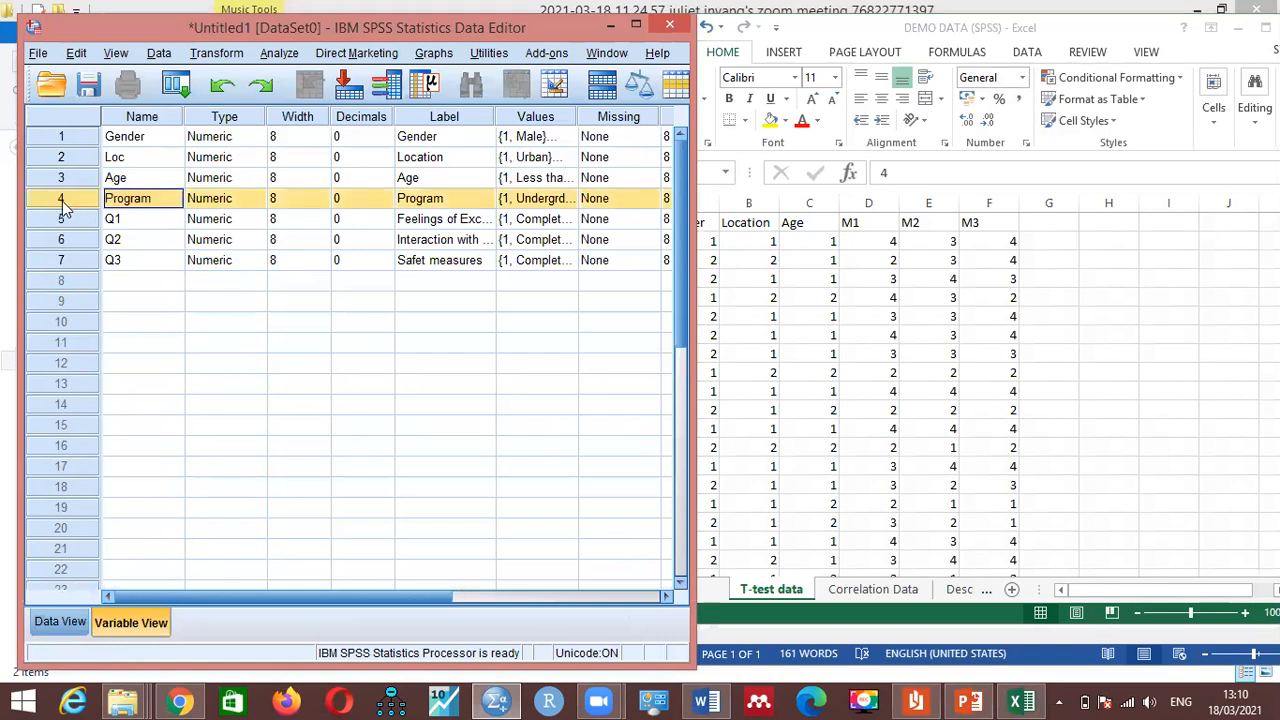
right_click(62, 205)
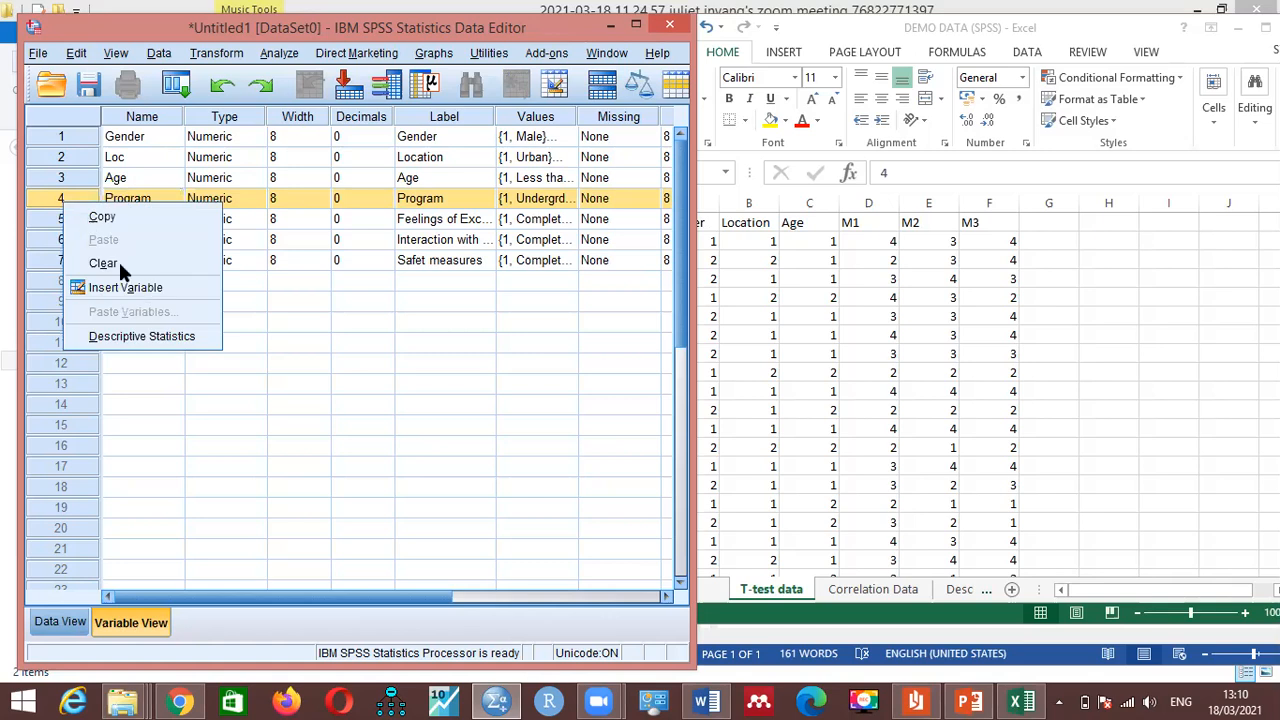
click(118, 262)
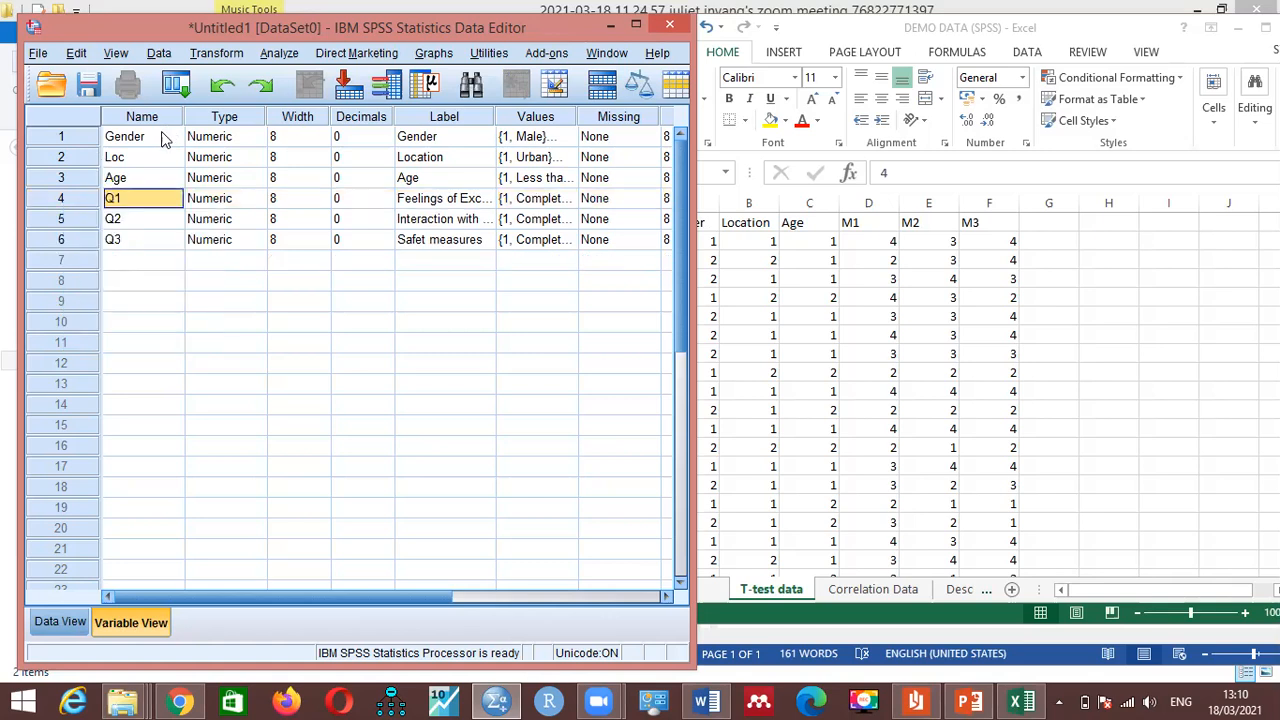
Step: Move the Excel window clear of the SPSS window and rename variables Q1, Q2 and Q3 to M1, M2 and M3 in SPSS
click(876, 308)
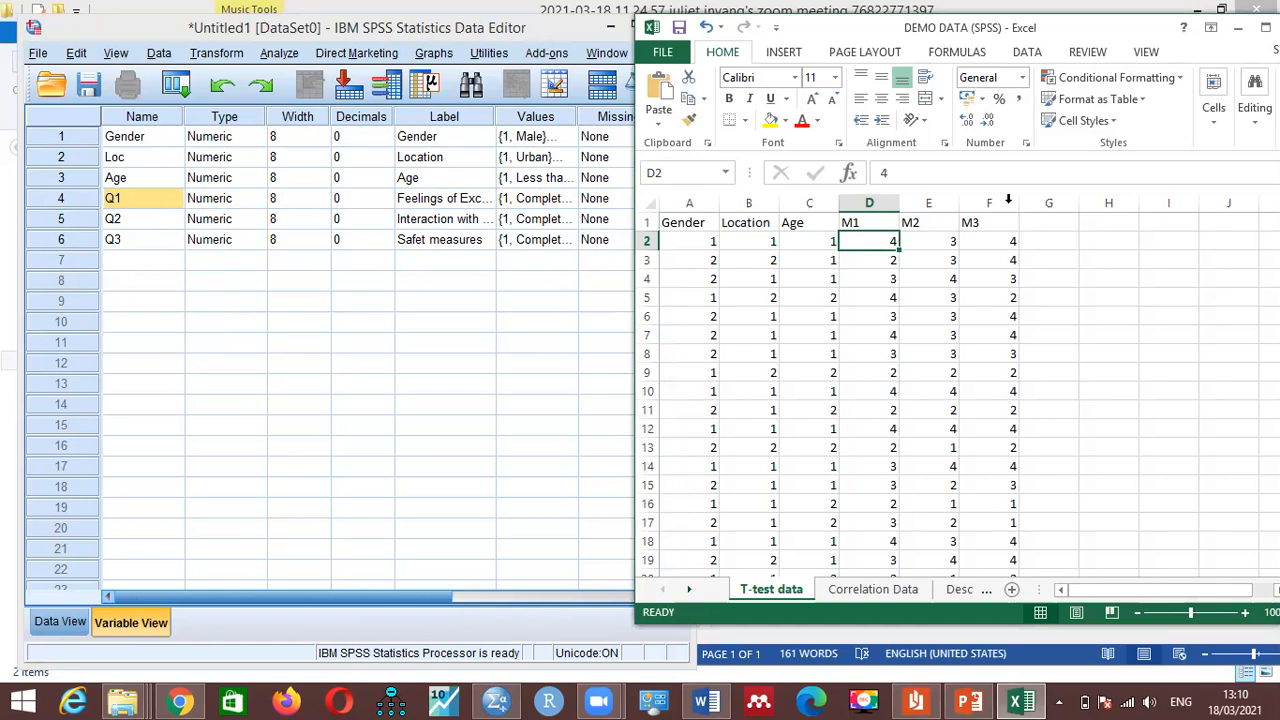
drag(869, 28, 931, 20)
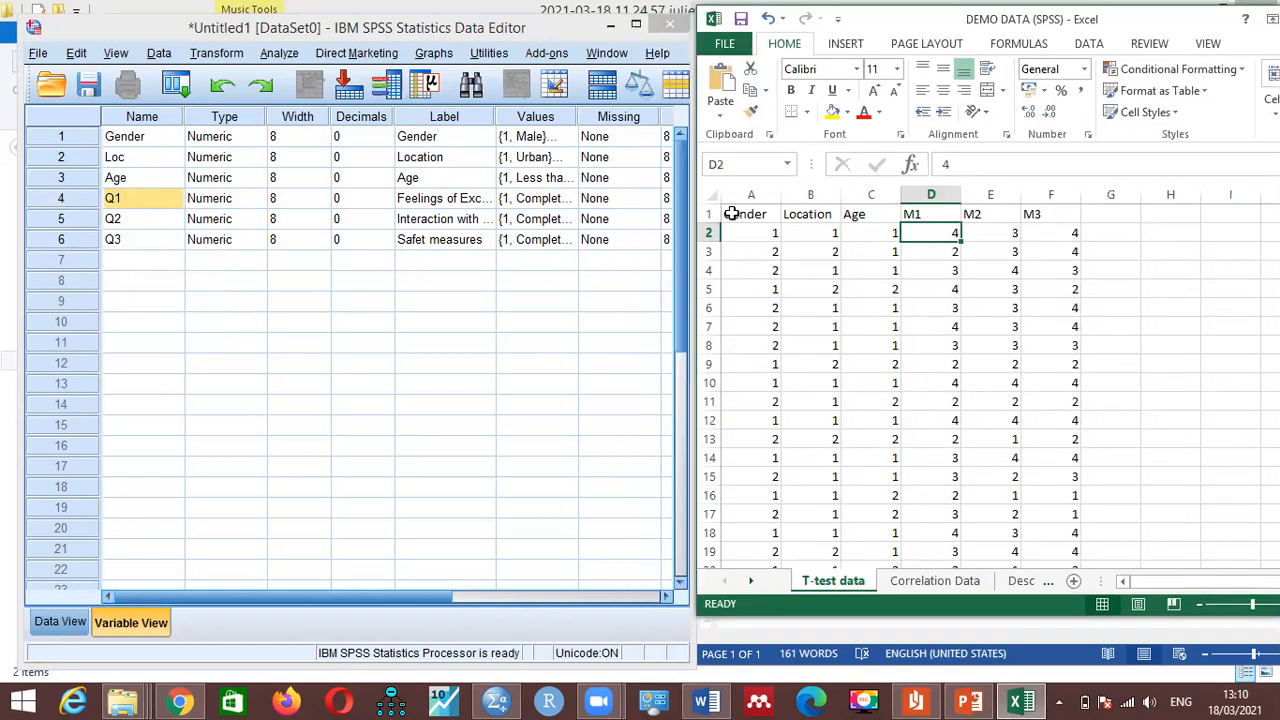
click(152, 201)
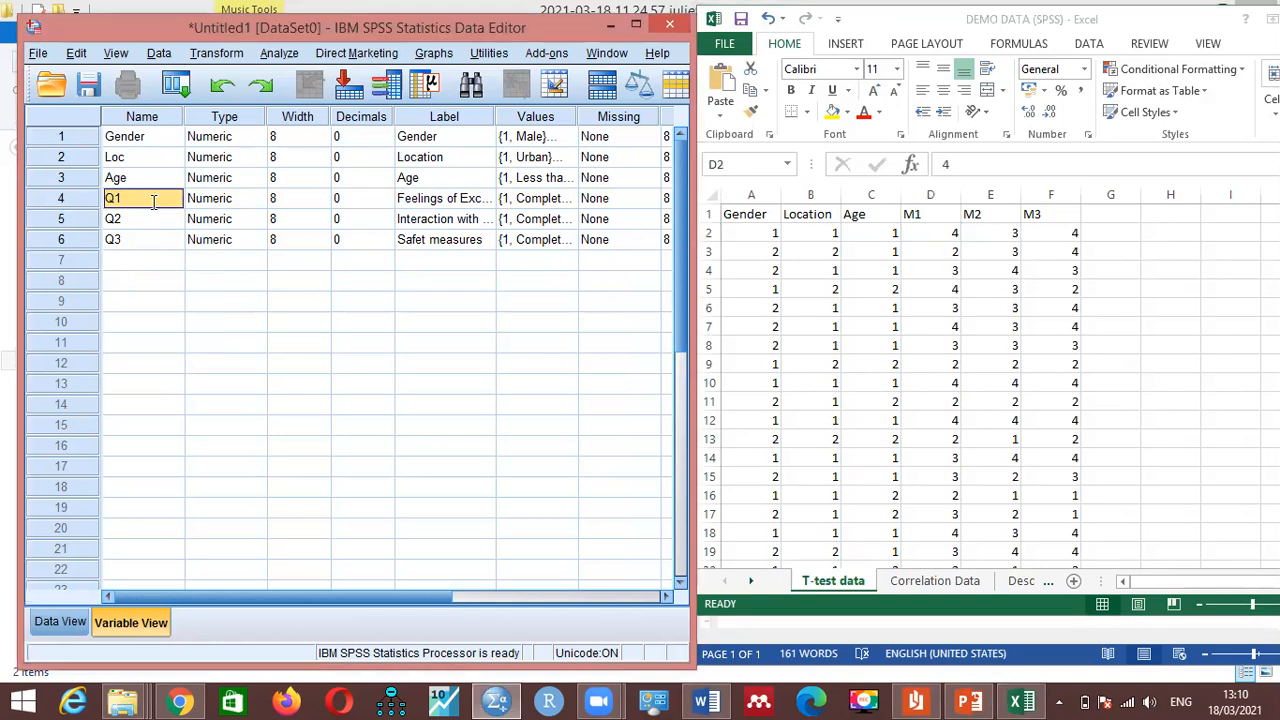
text(M1)
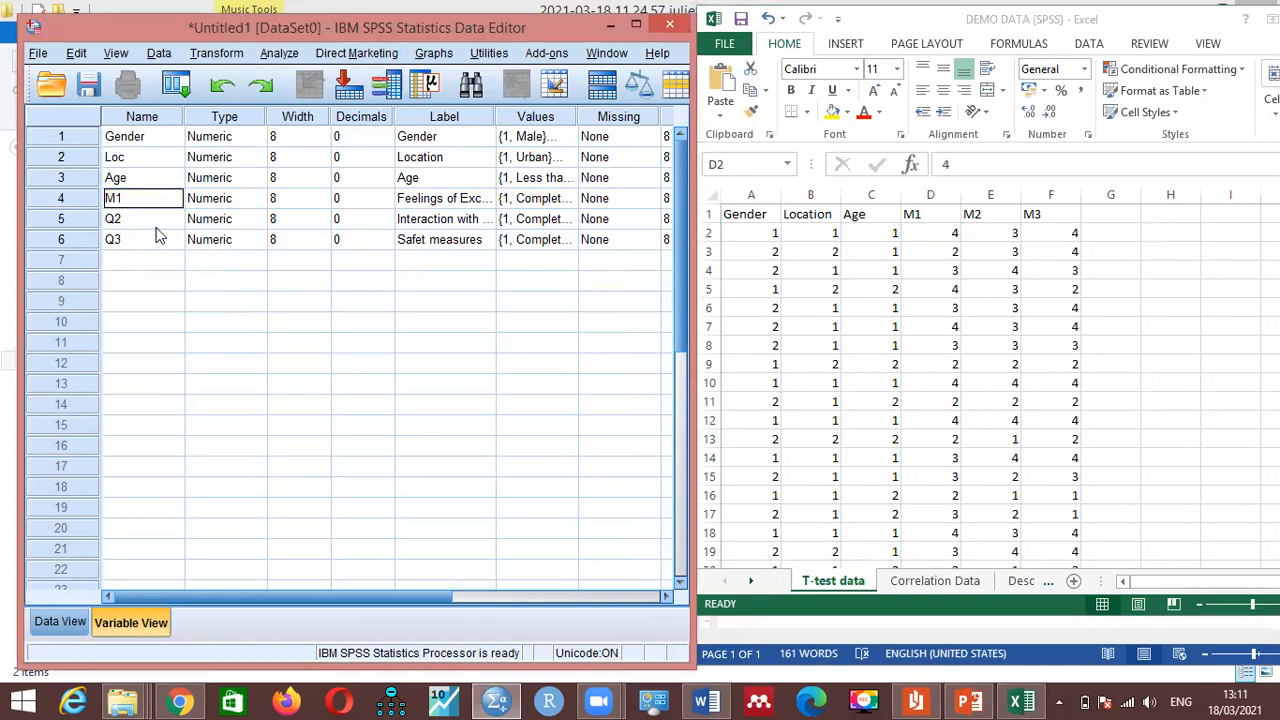
click(157, 227)
text(M2)
click(160, 242)
text(M3)
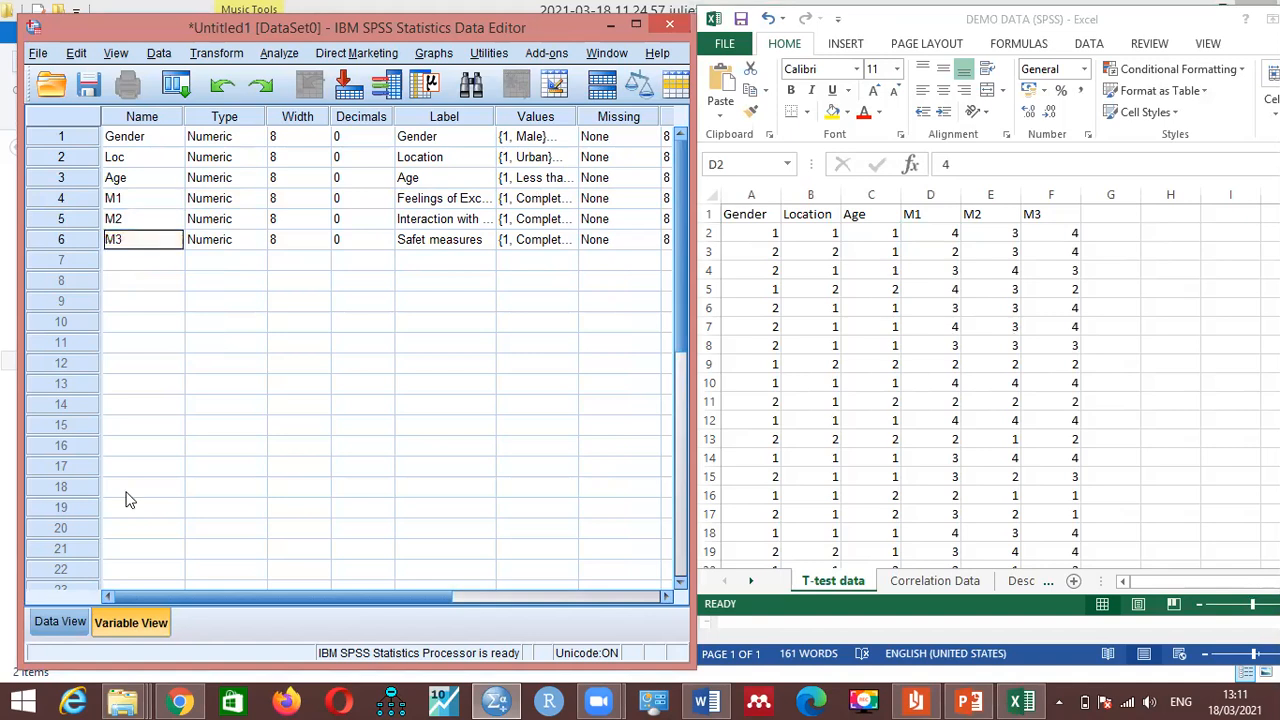
Step: Show the data grid beside the Word questionnaire and enter 1 as Gender for the first respondent
click(62, 621)
click(118, 162)
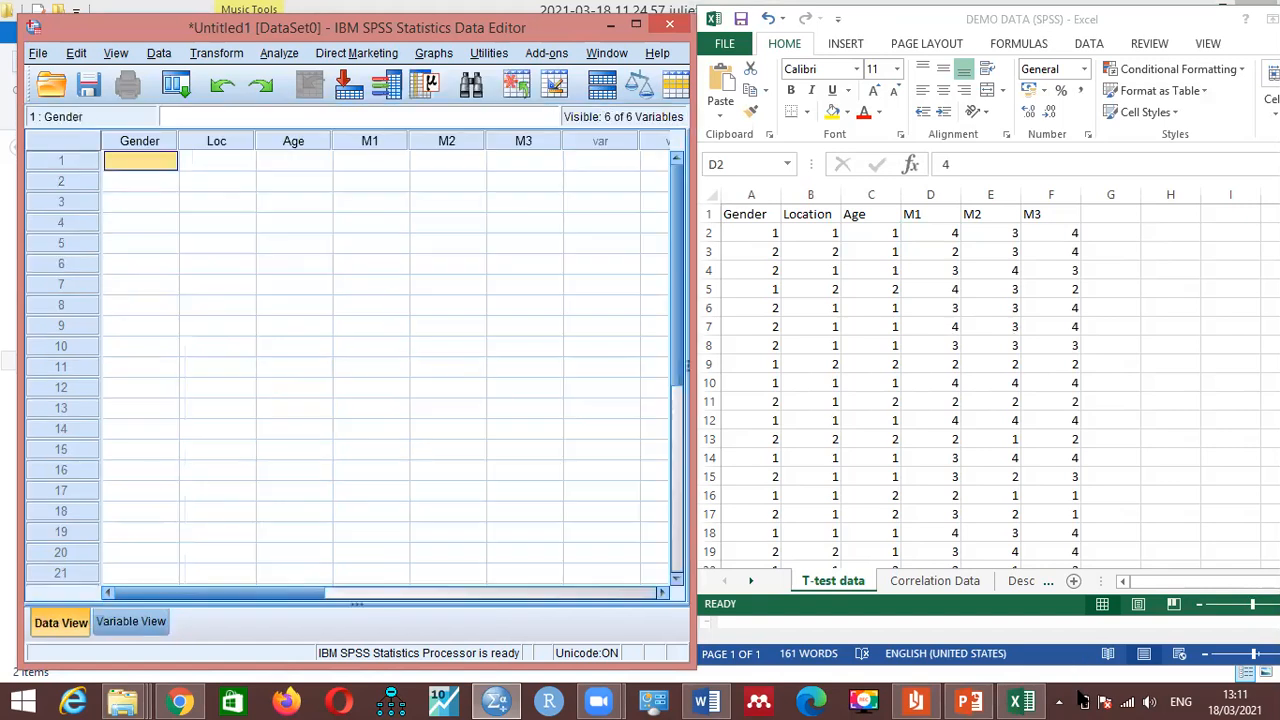
click(704, 699)
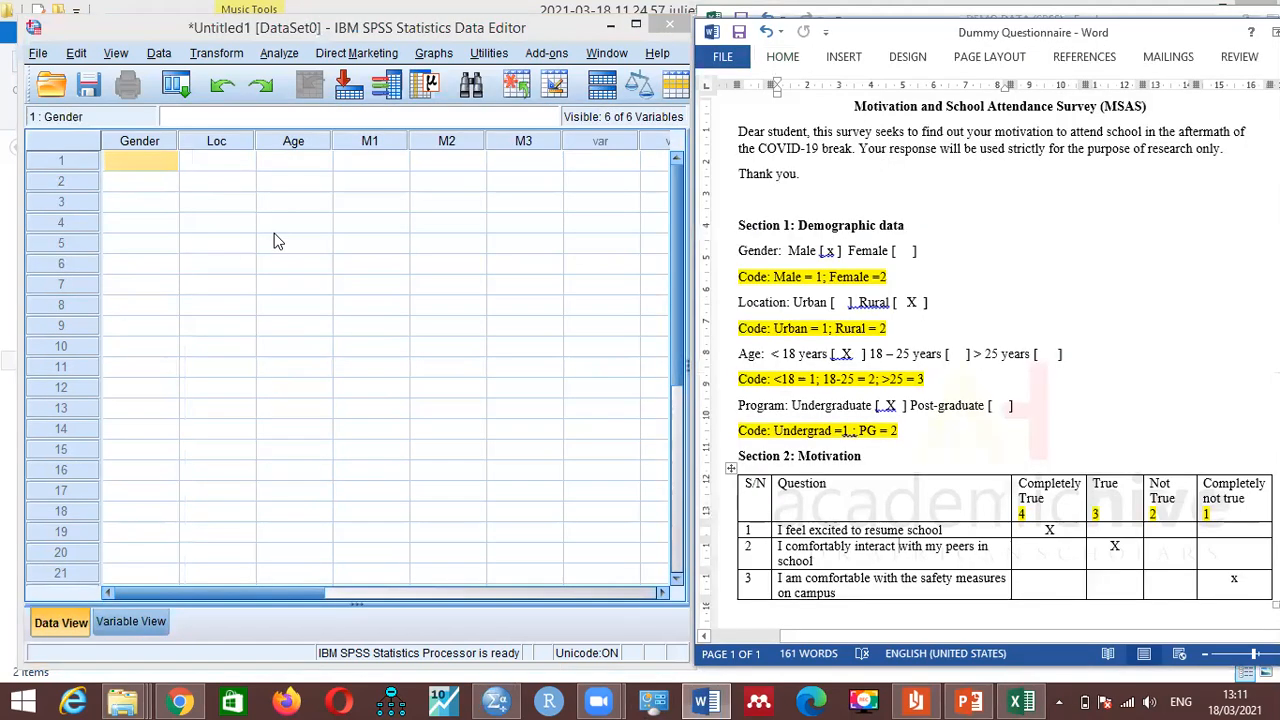
click(86, 162)
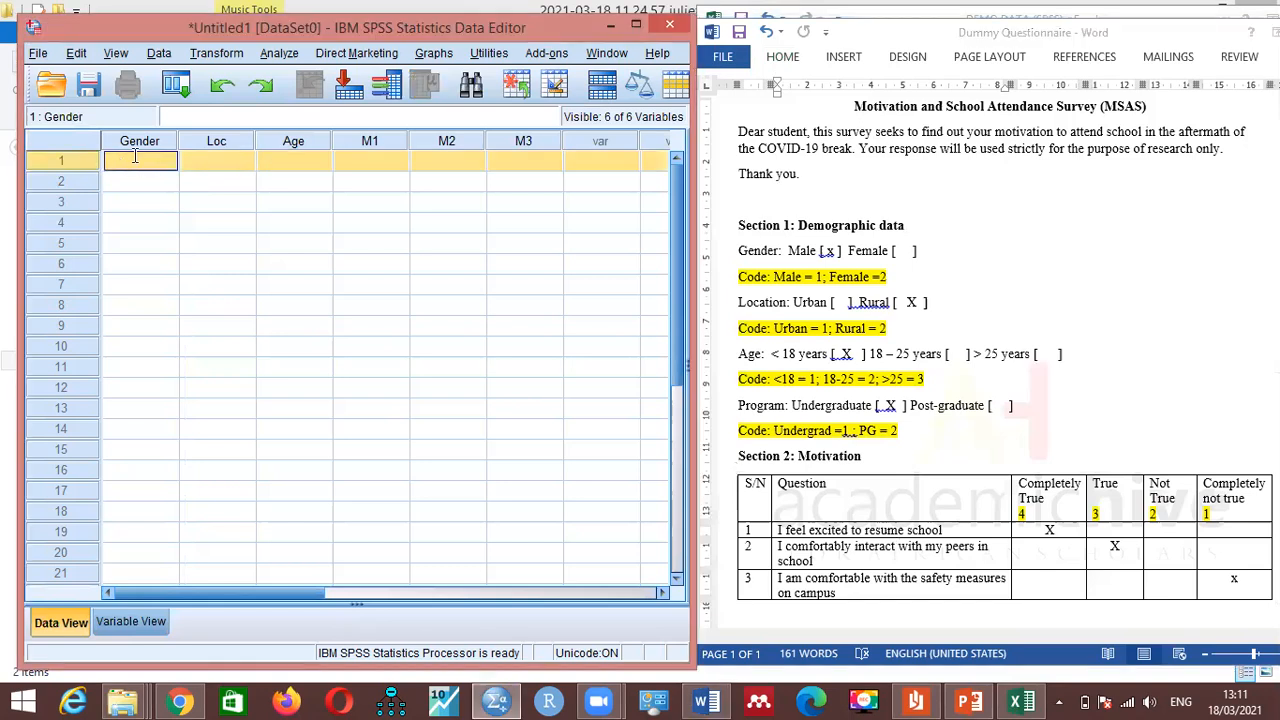
click(136, 161)
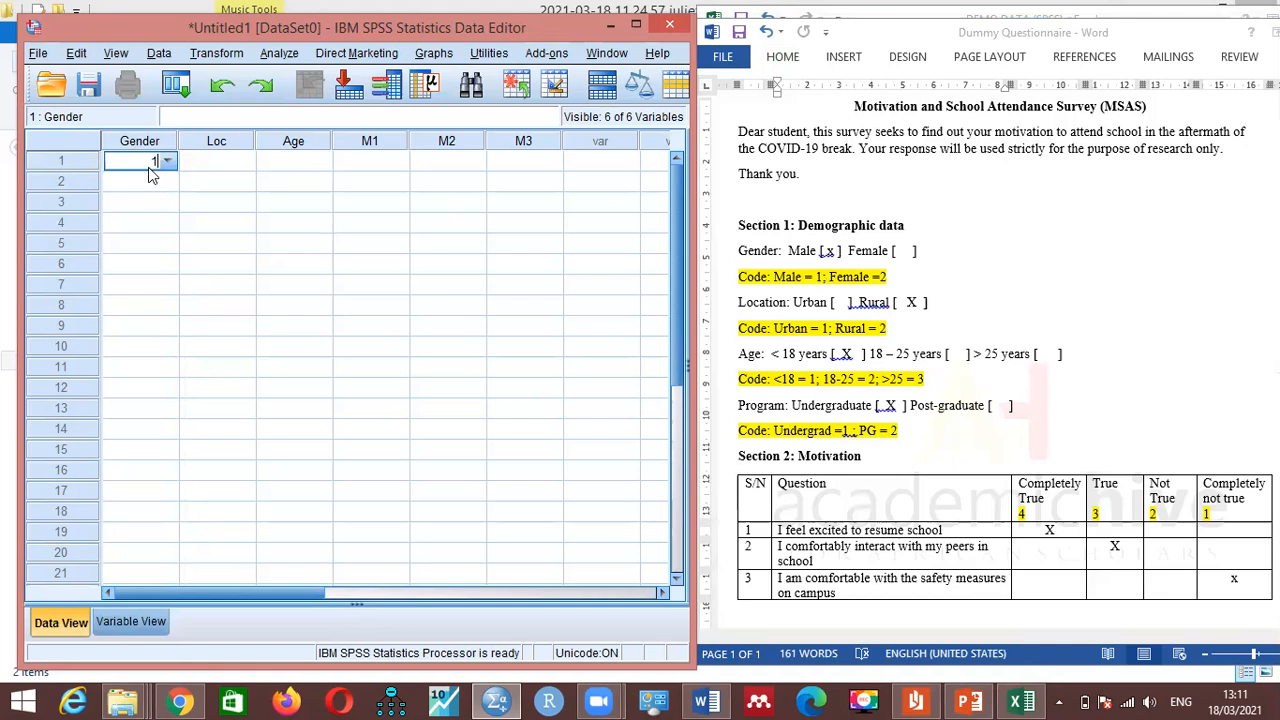
key(Tab)
key(Tab)
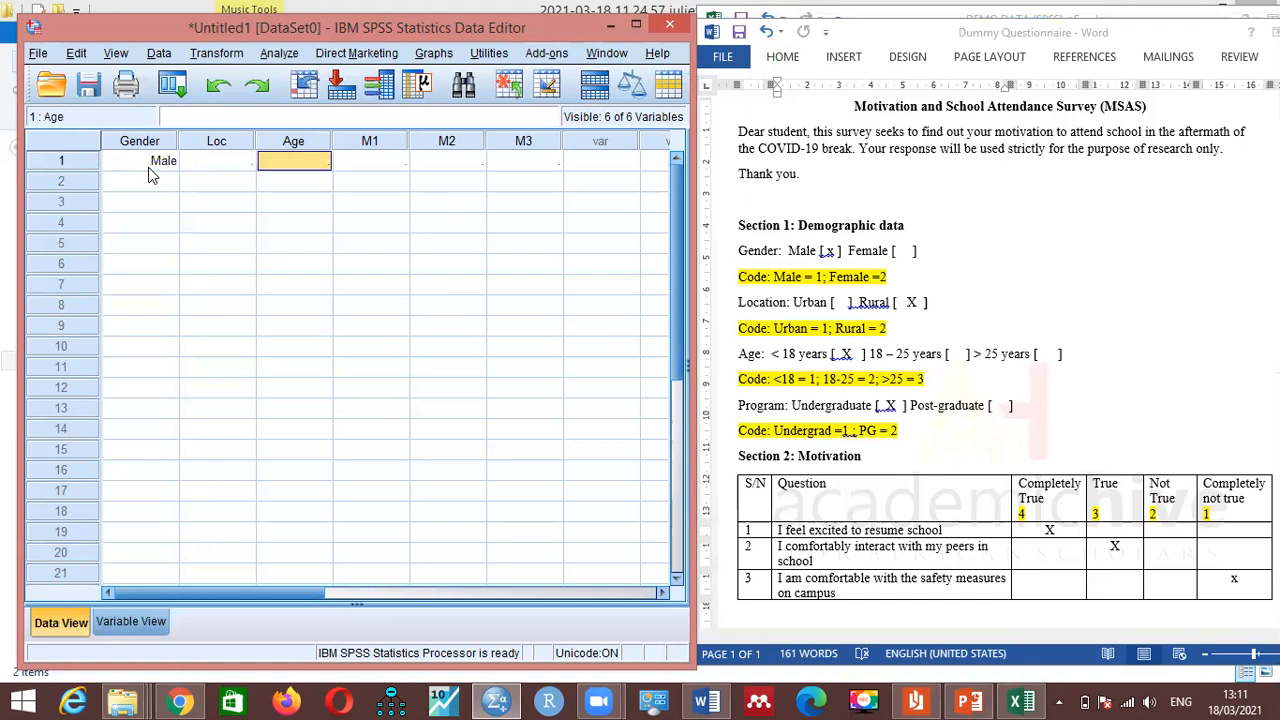
key(Left)
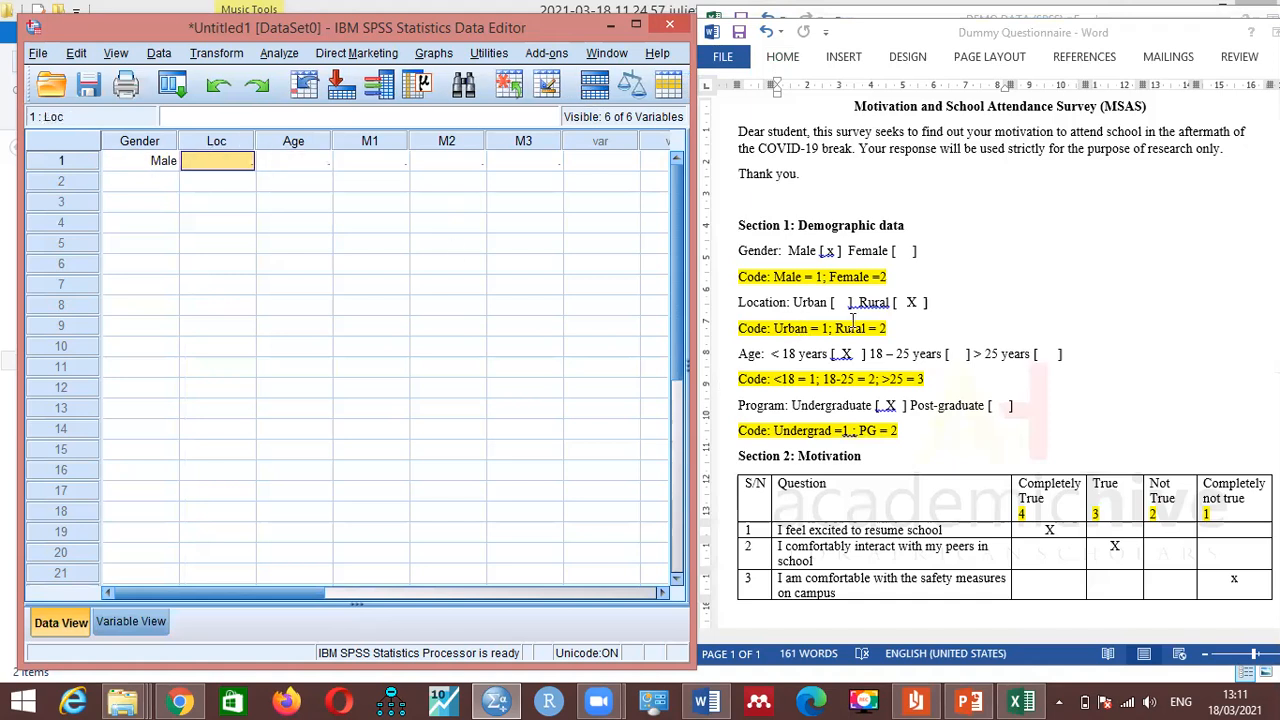
Step: Enter the questionnaire's Rural answer as code 2 in the Loc cell of row 1
click(899, 546)
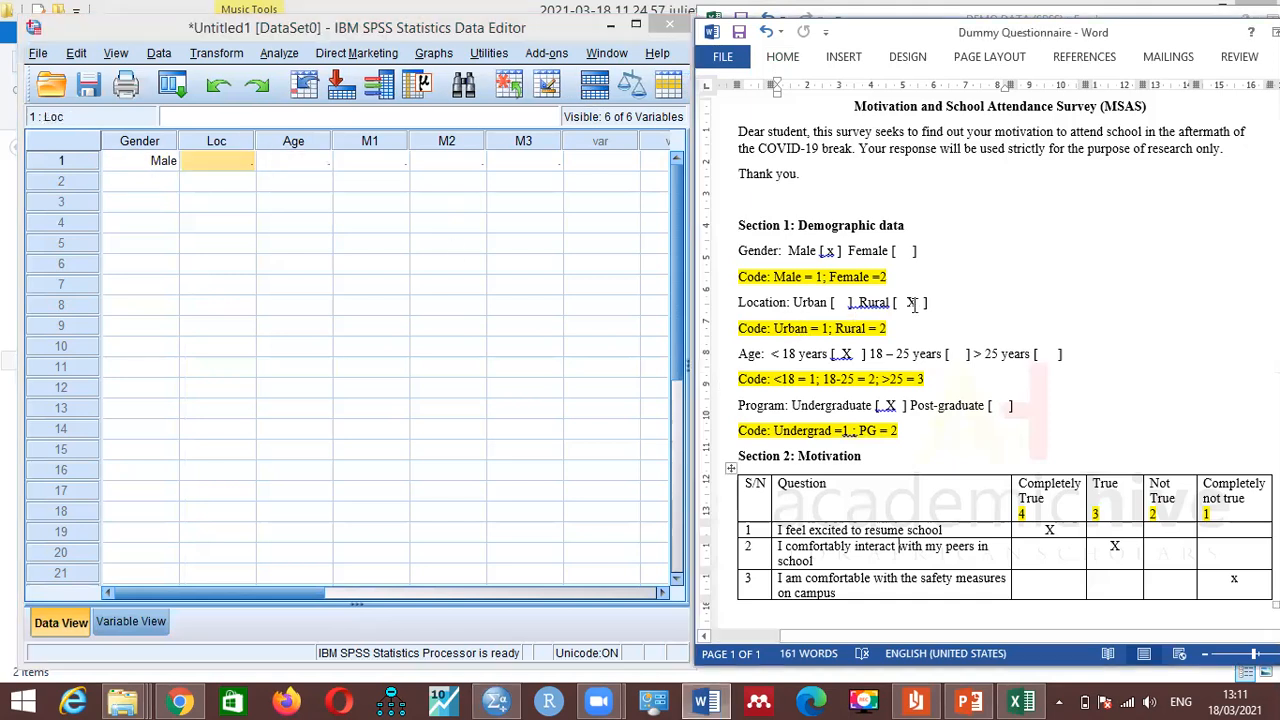
click(227, 163)
text(2)
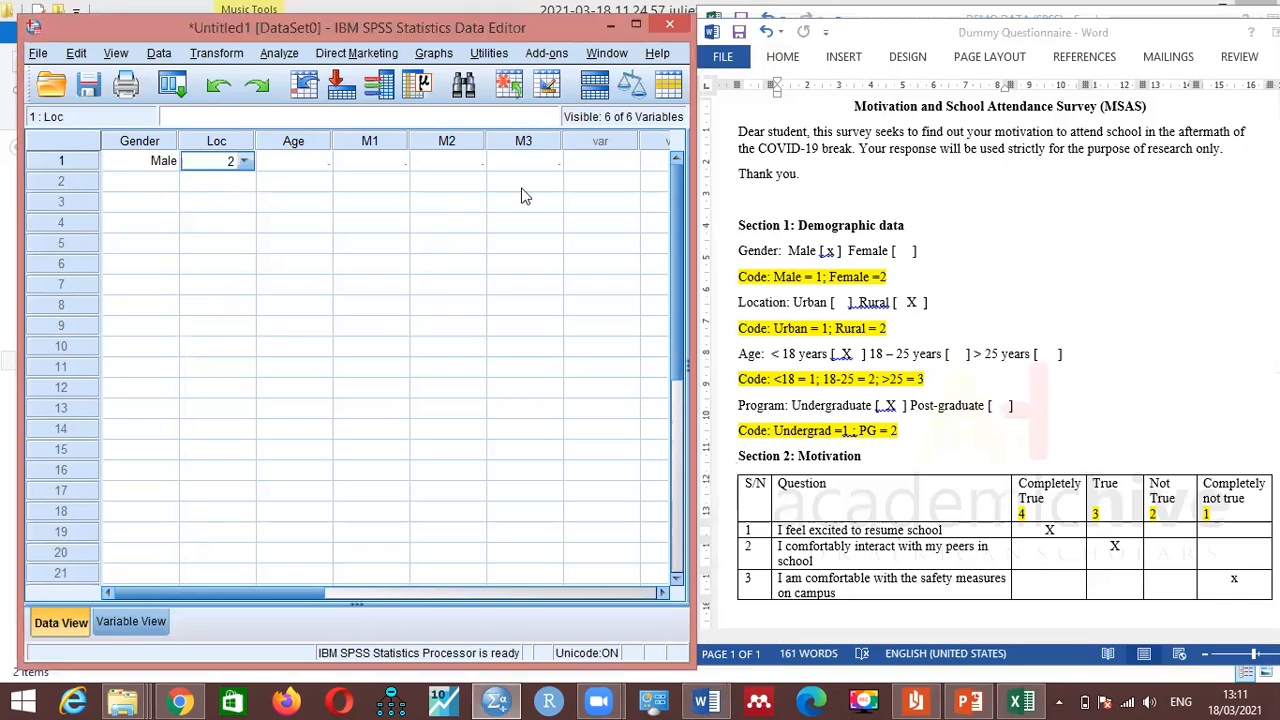
key(Tab)
Step: Set the first respondent's Age to the Less than 18 value label
click(853, 352)
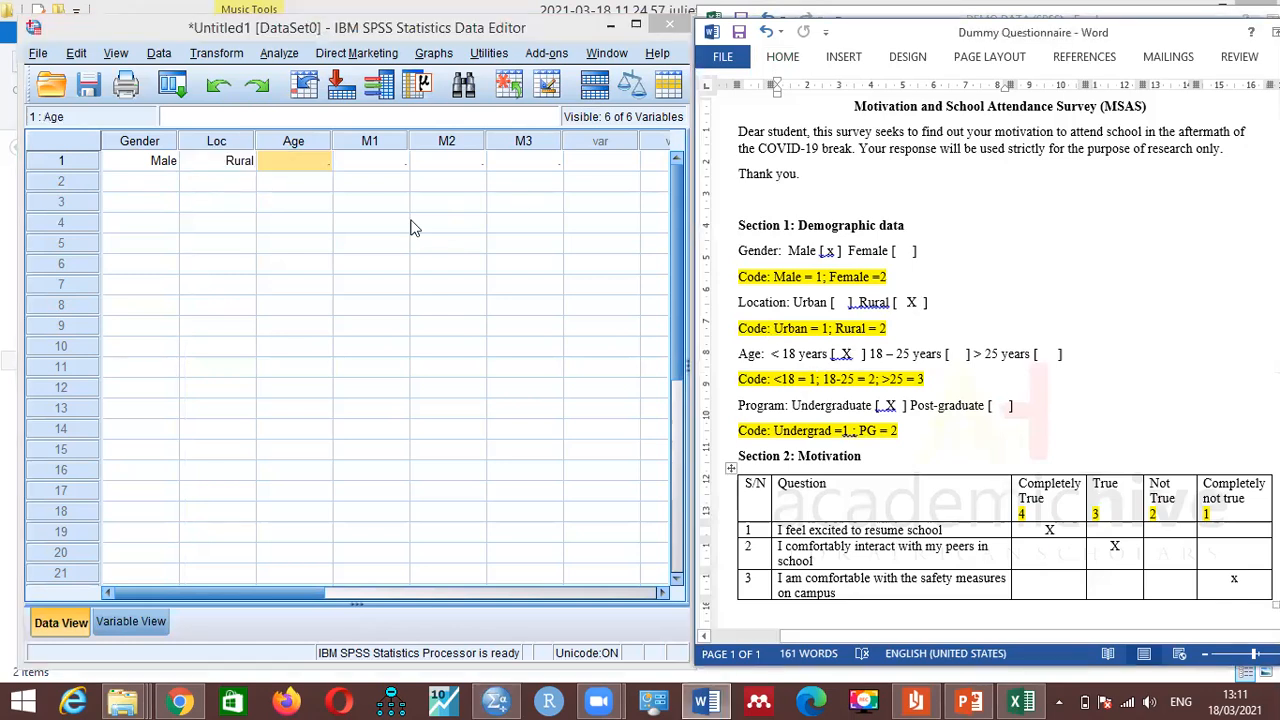
double_click(306, 164)
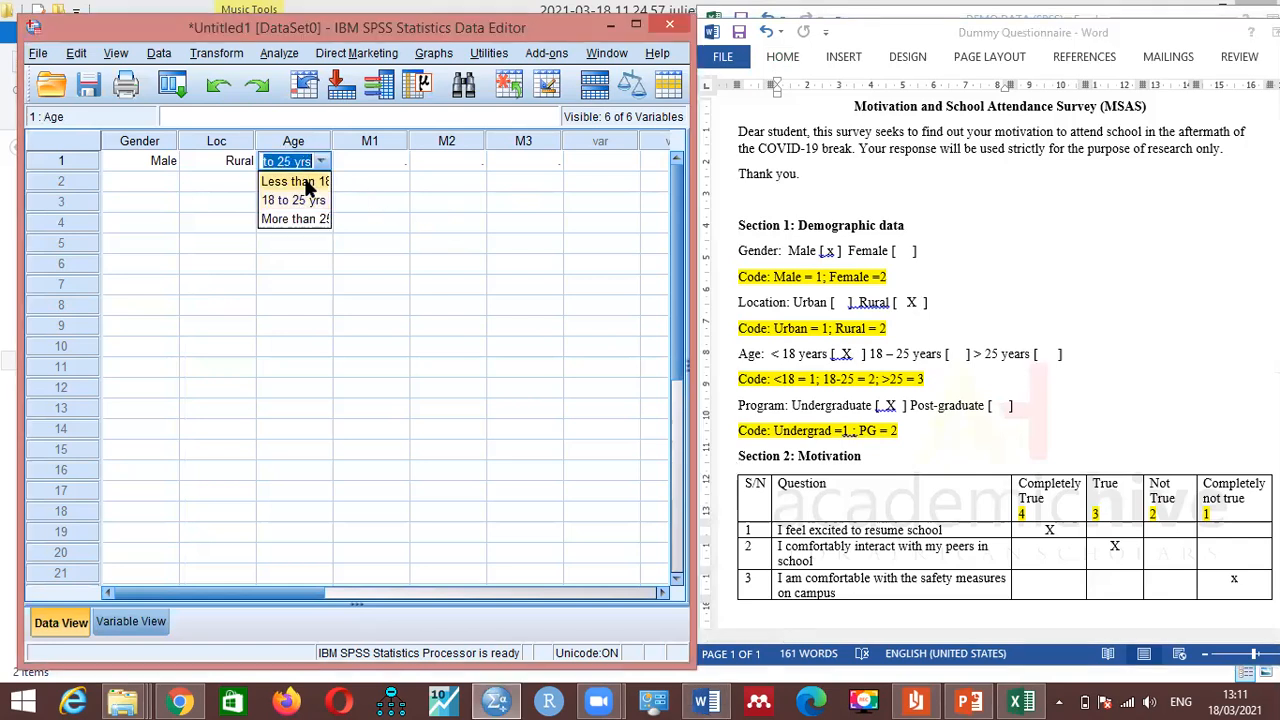
click(298, 181)
click(386, 168)
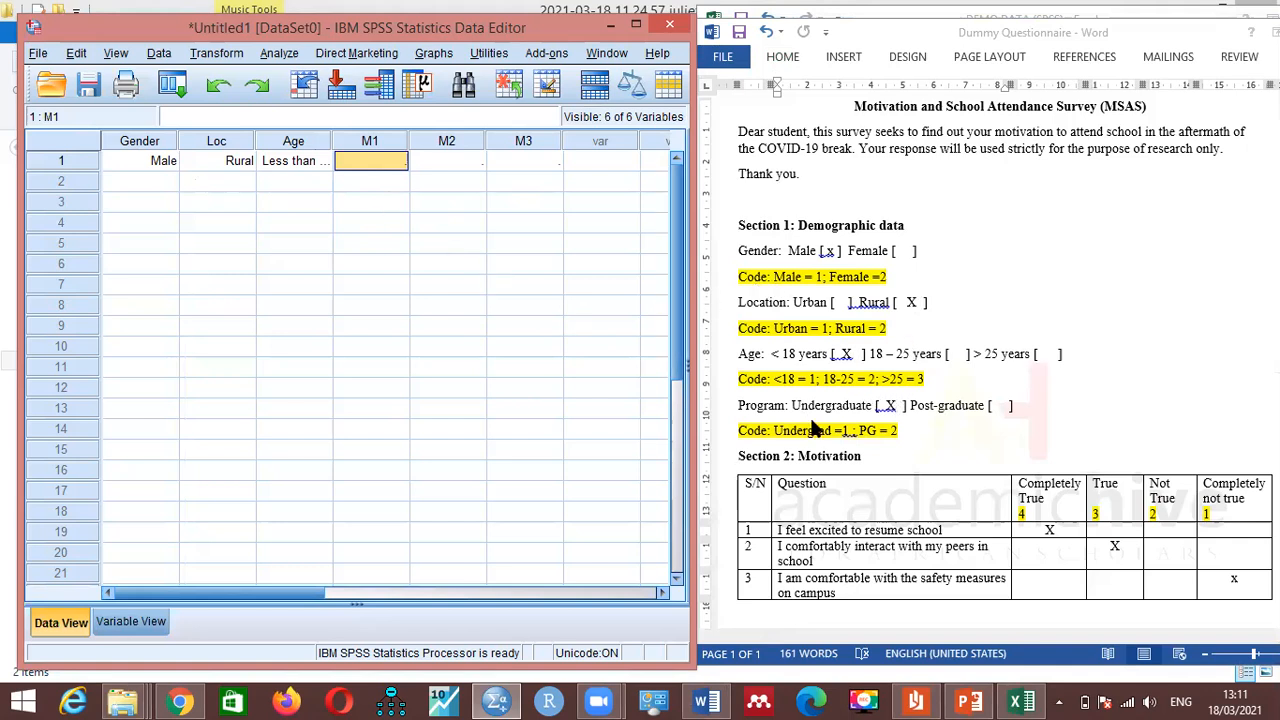
Step: Delete the Program question and its code line from the Word questionnaire
click(910, 431)
drag(710, 380, 714, 413)
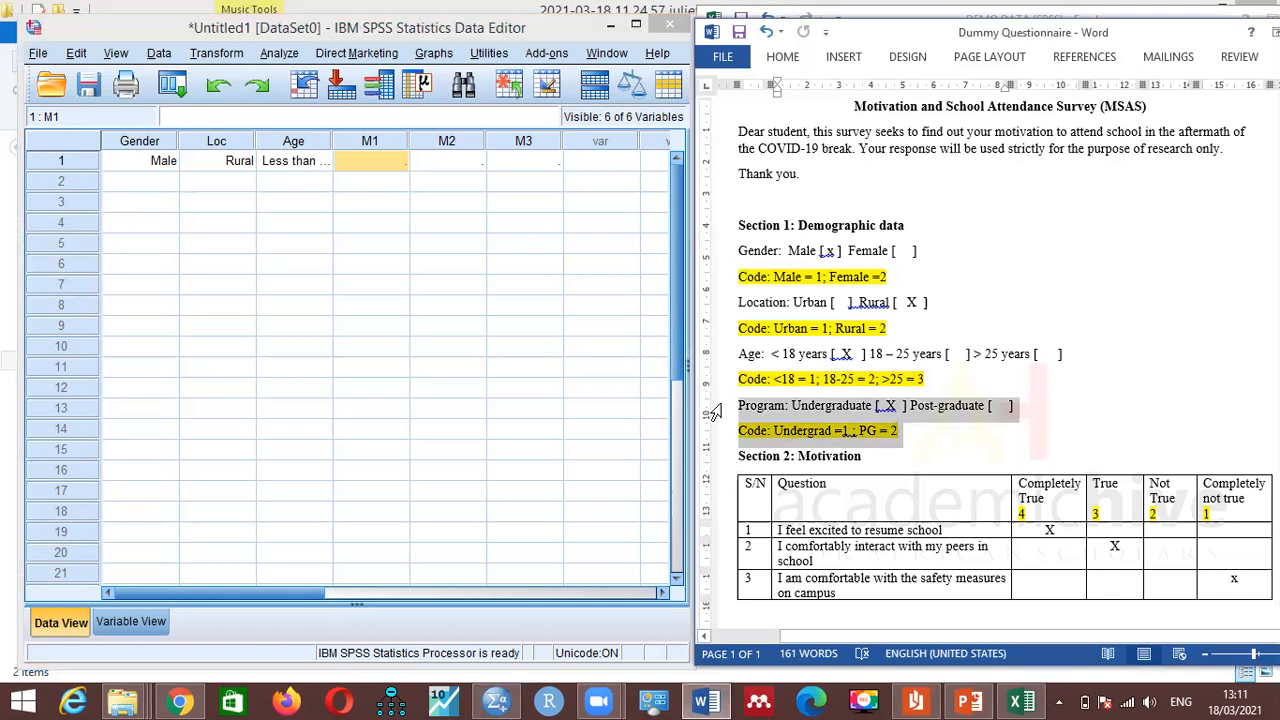
key(Delete)
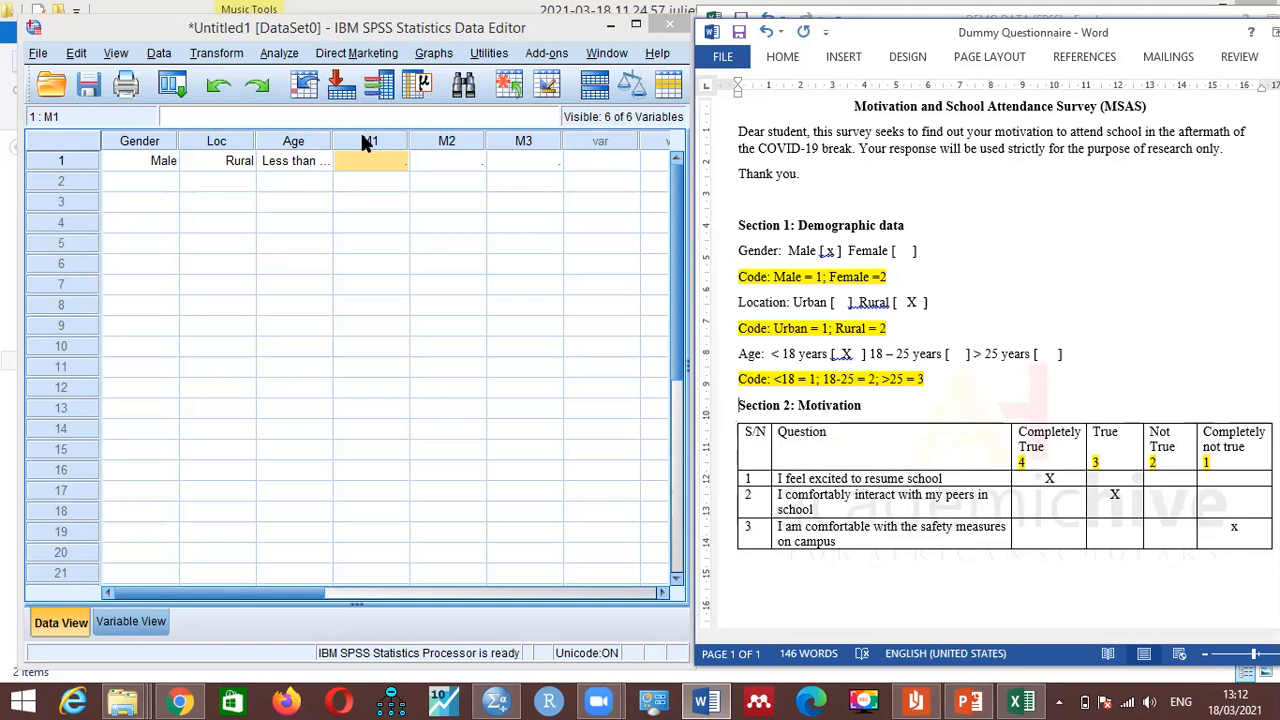
Step: Return to the SPSS data grid, enter 4 for M1 in row 1 and check its value label
text(4)
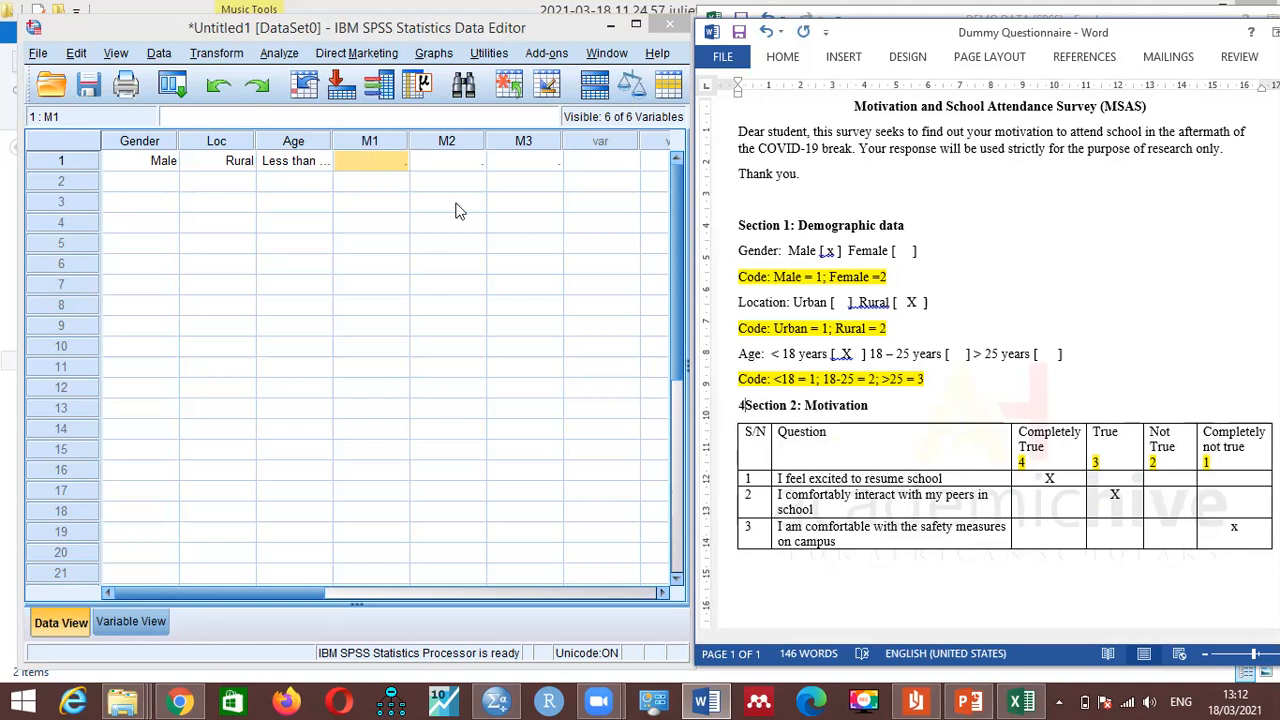
click(518, 247)
text(4)
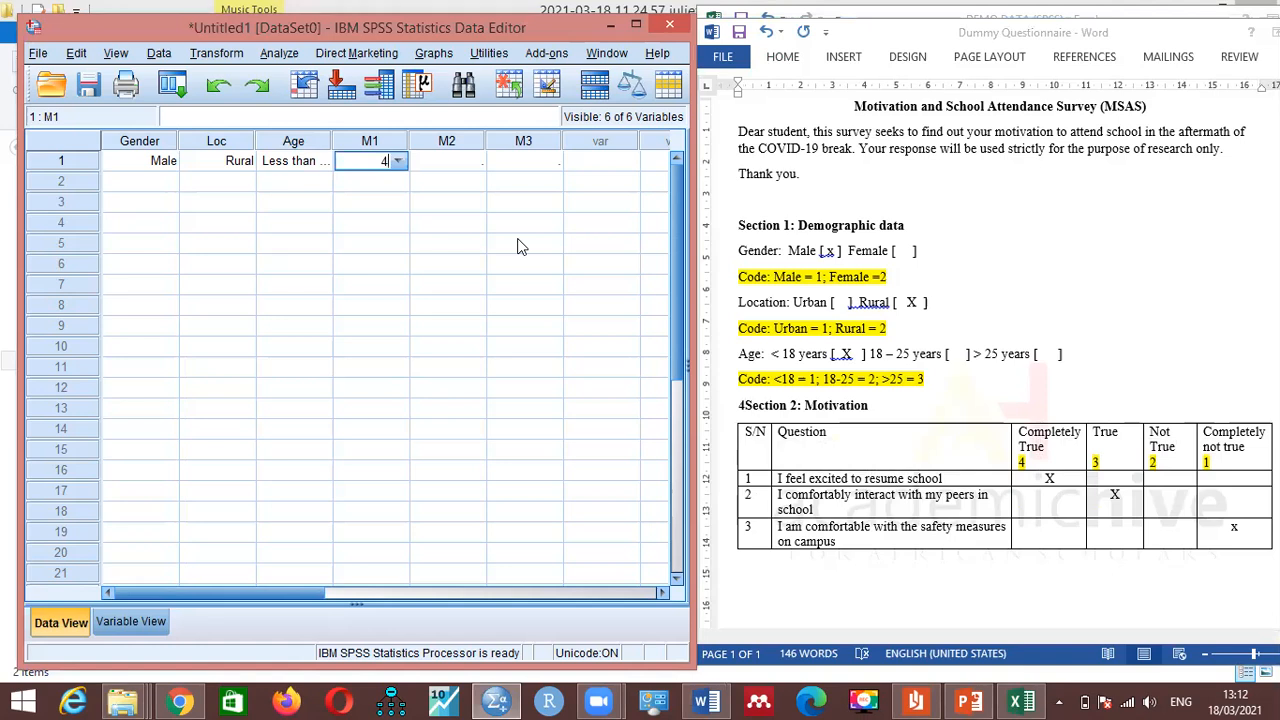
key(Tab)
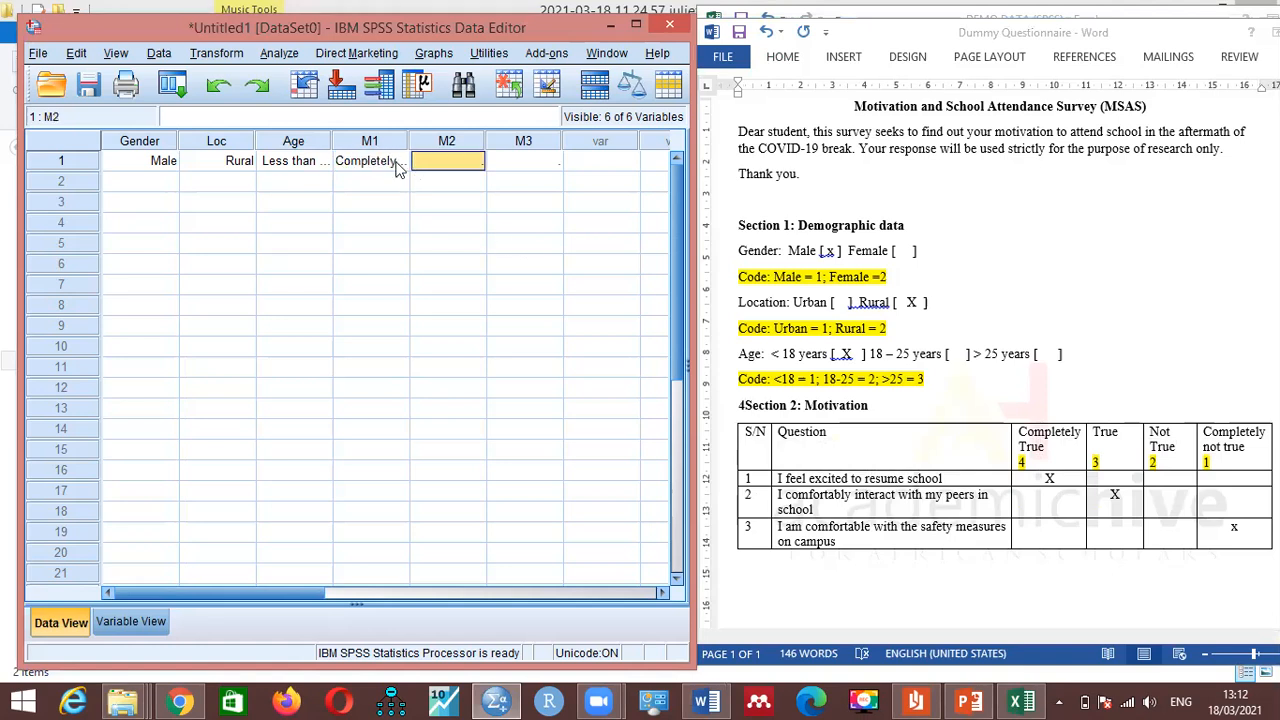
click(397, 162)
click(397, 162)
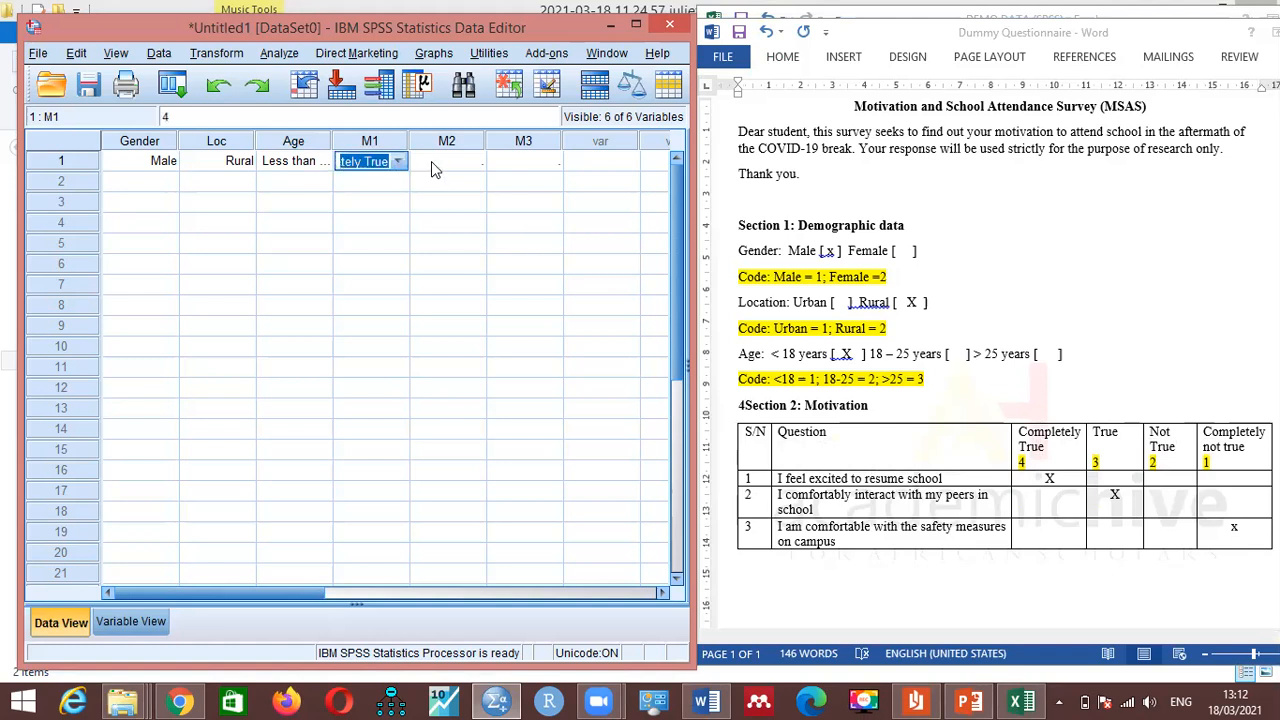
Step: Enter 3 for M2 and 1 for M3 in row 1, ending in the Gender cell of row 2
click(432, 165)
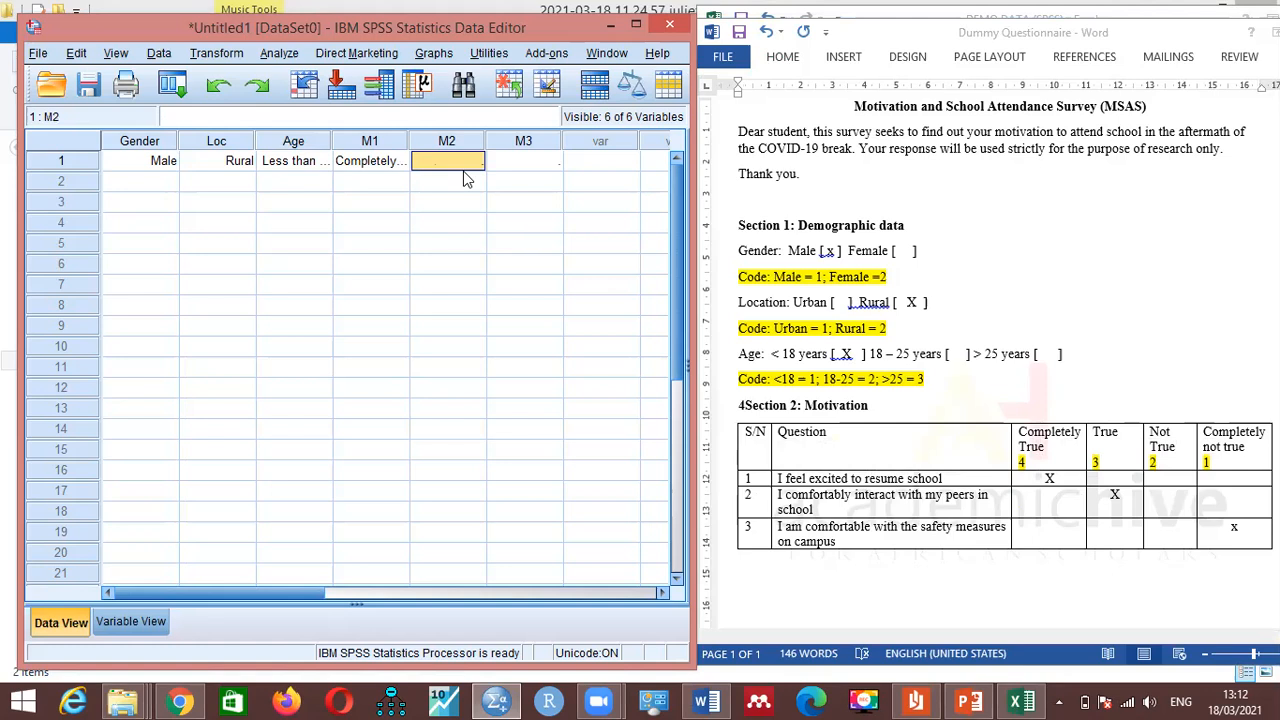
text(3)
key(Tab)
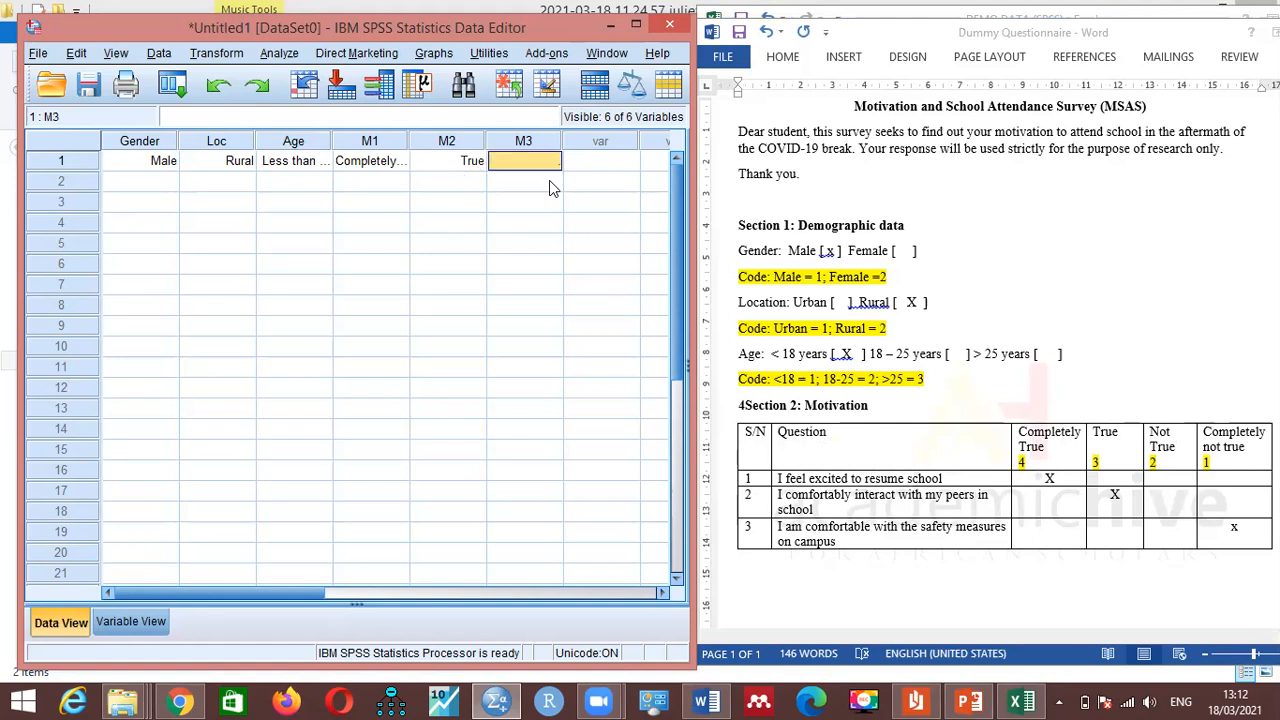
text(1)
key(Tab)
key(Down)
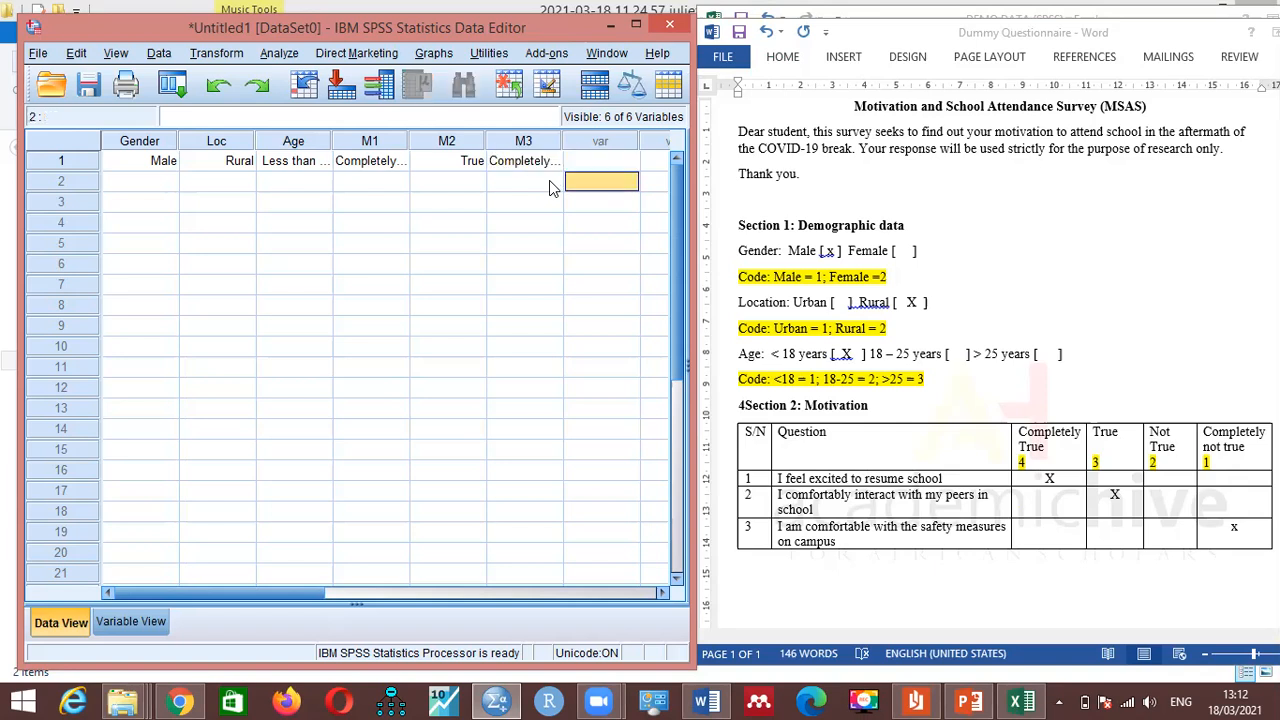
key(Left)
key(Left)
key(Left)
key(Left)
key(Left)
key(Left)
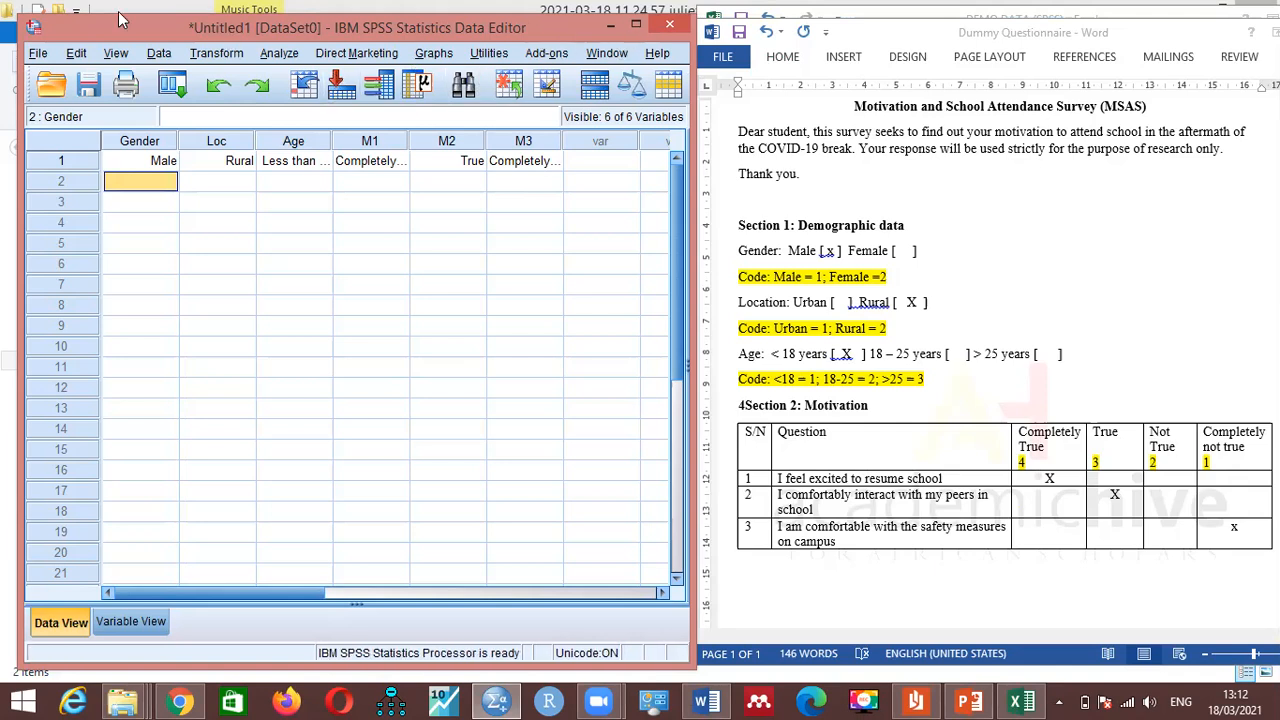
Step: Maximize the SPSS Data Editor and display the numeric codes instead of the value labels
drag(428, 28, 440, 74)
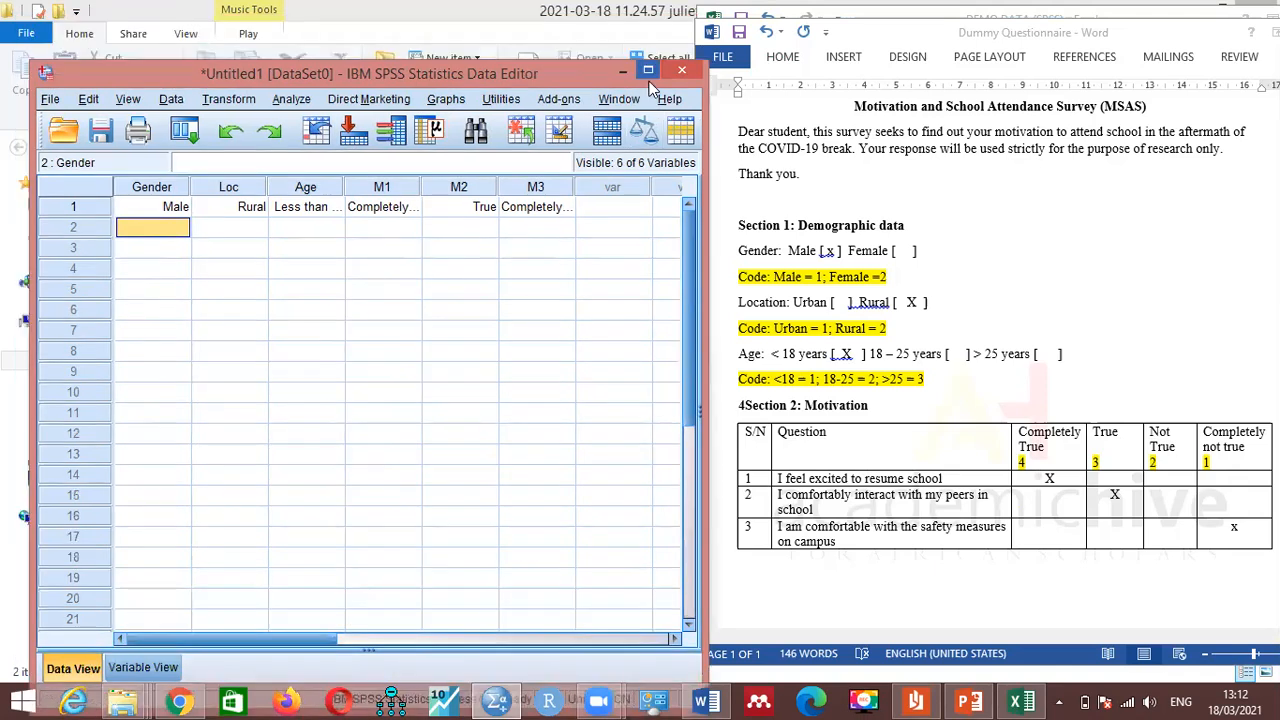
click(648, 71)
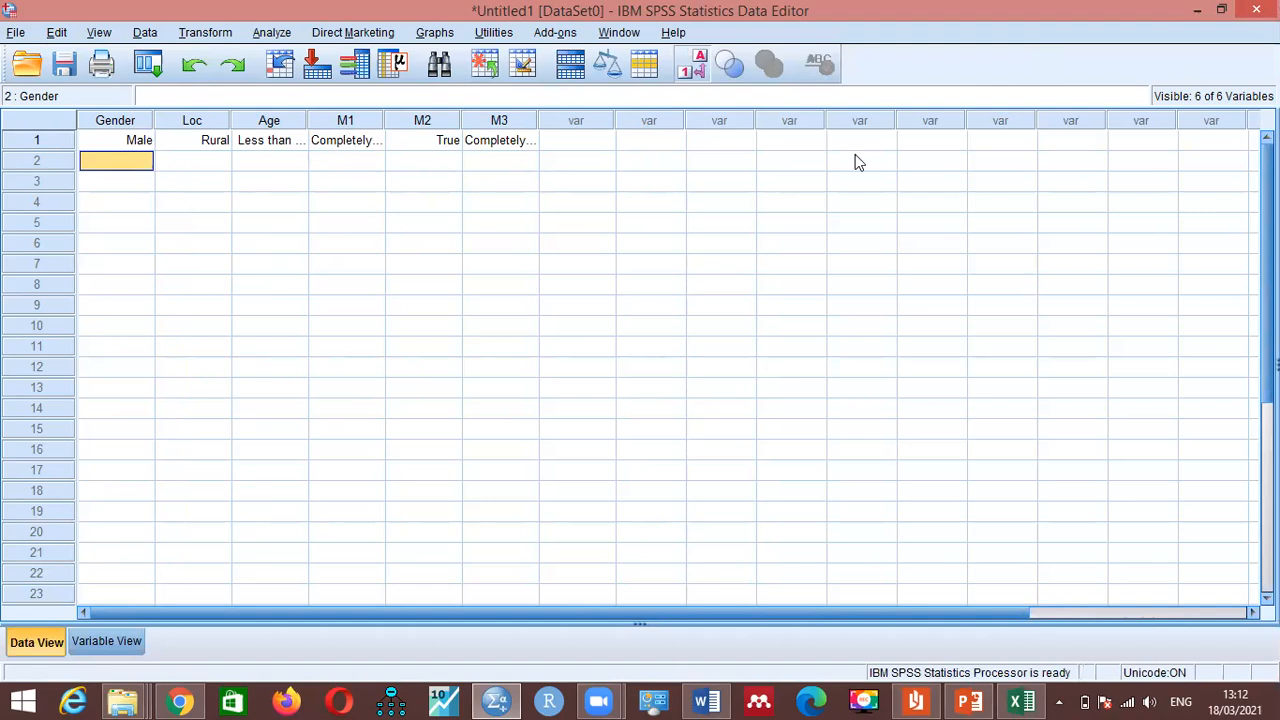
click(693, 72)
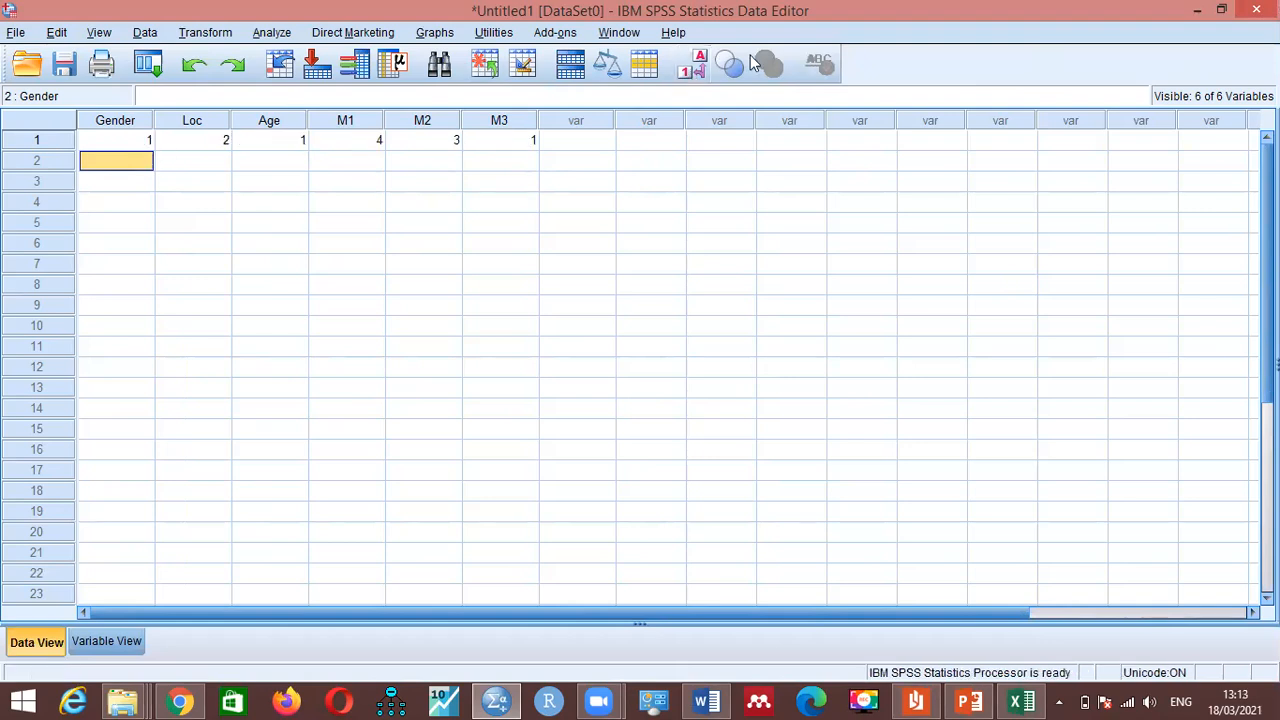
Step: Display the value labels instead of the numeric codes in the data grid
click(697, 72)
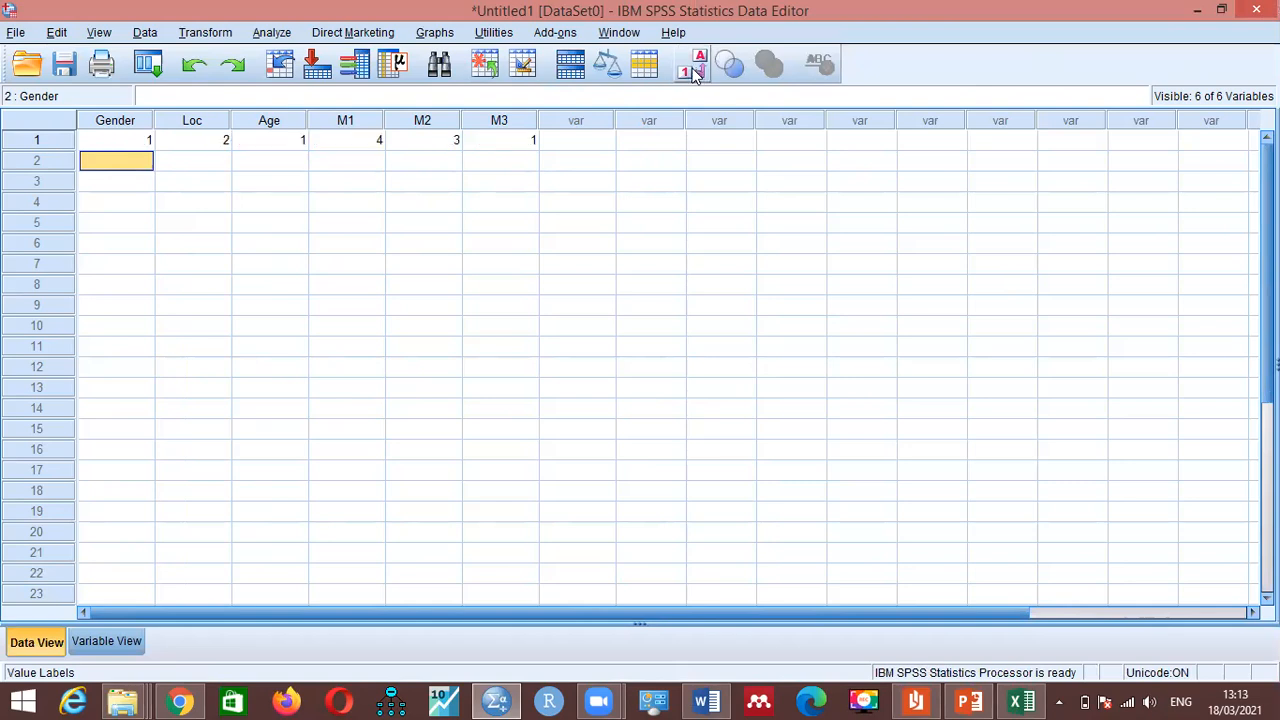
click(693, 74)
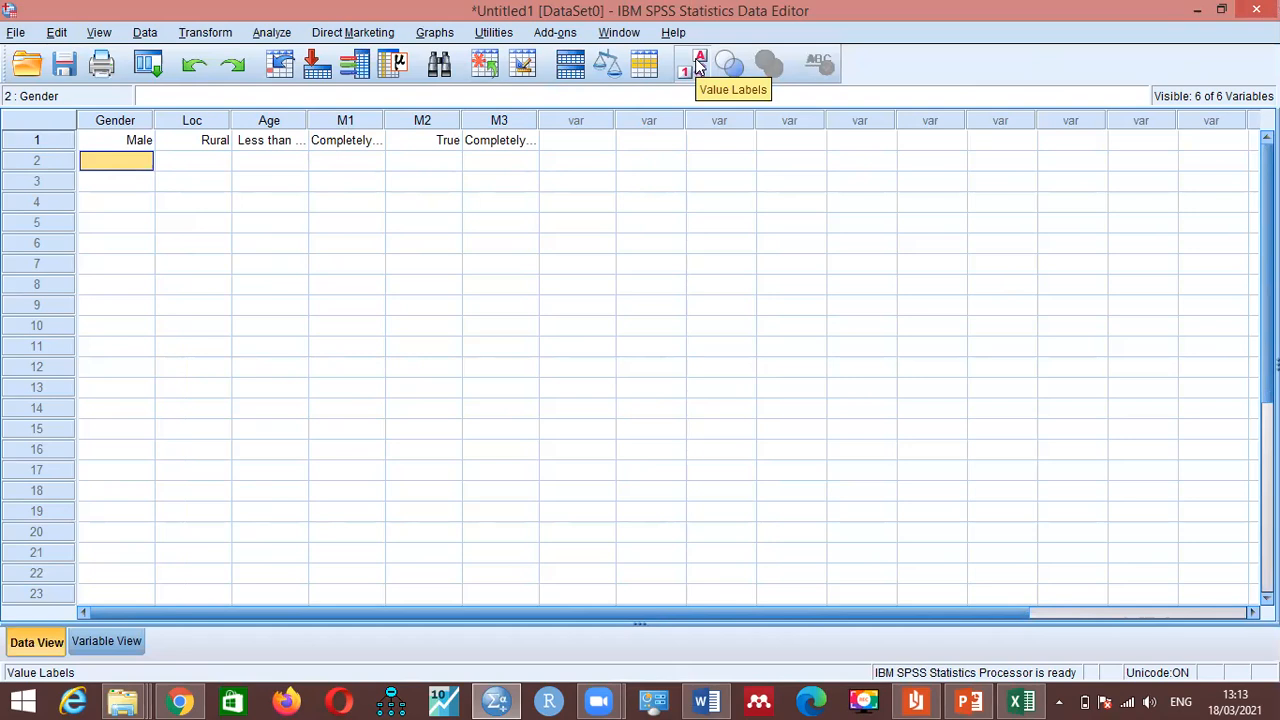
click(113, 188)
key(Down)
key(Down)
key(Right)
key(Right)
key(Right)
key(Right)
key(Right)
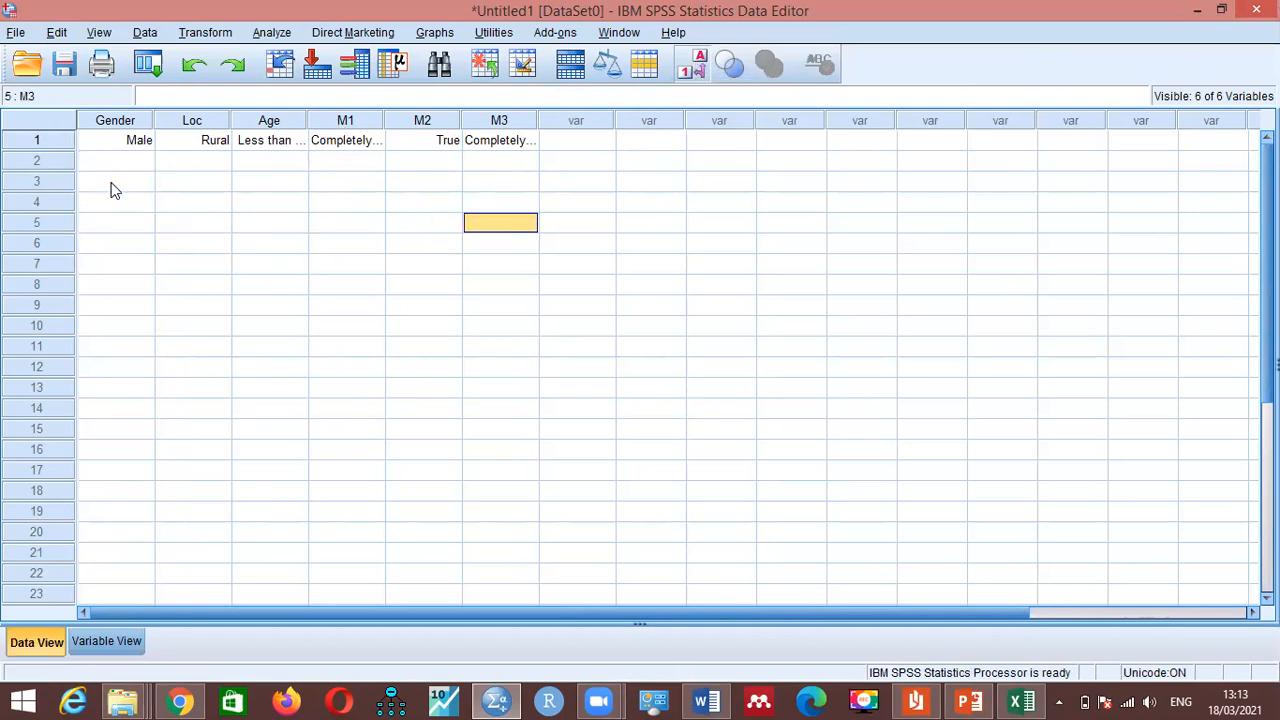
key(Down)
key(Down)
key(Down)
key(Down)
key(Down)
key(Down)
key(Down)
key(Down)
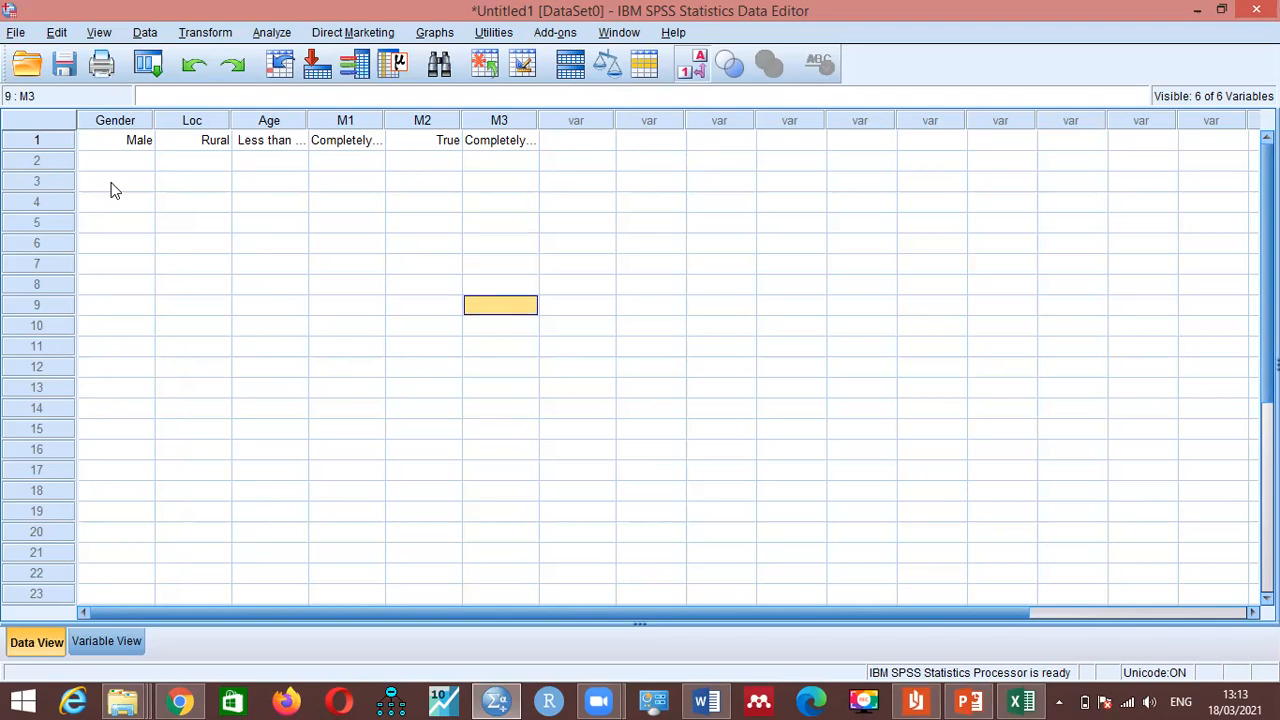
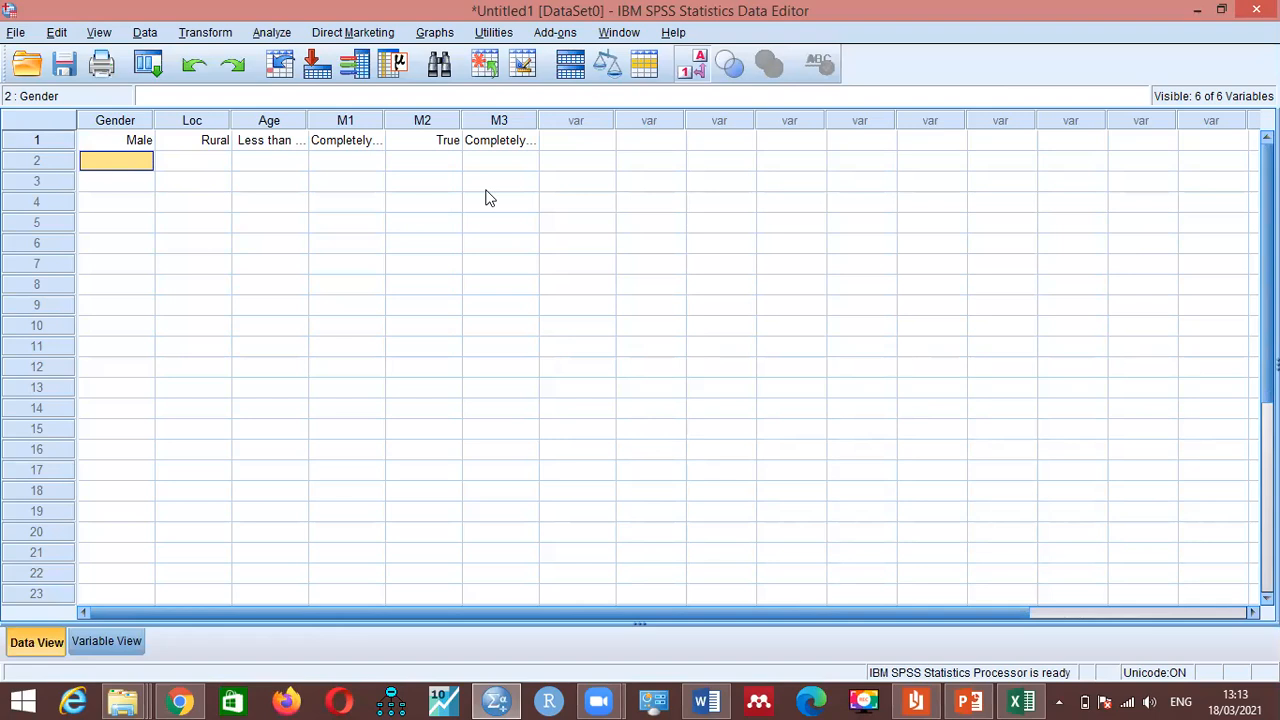
Step: Open a new blank dataset and check its empty variable list and data grid
key(F2)
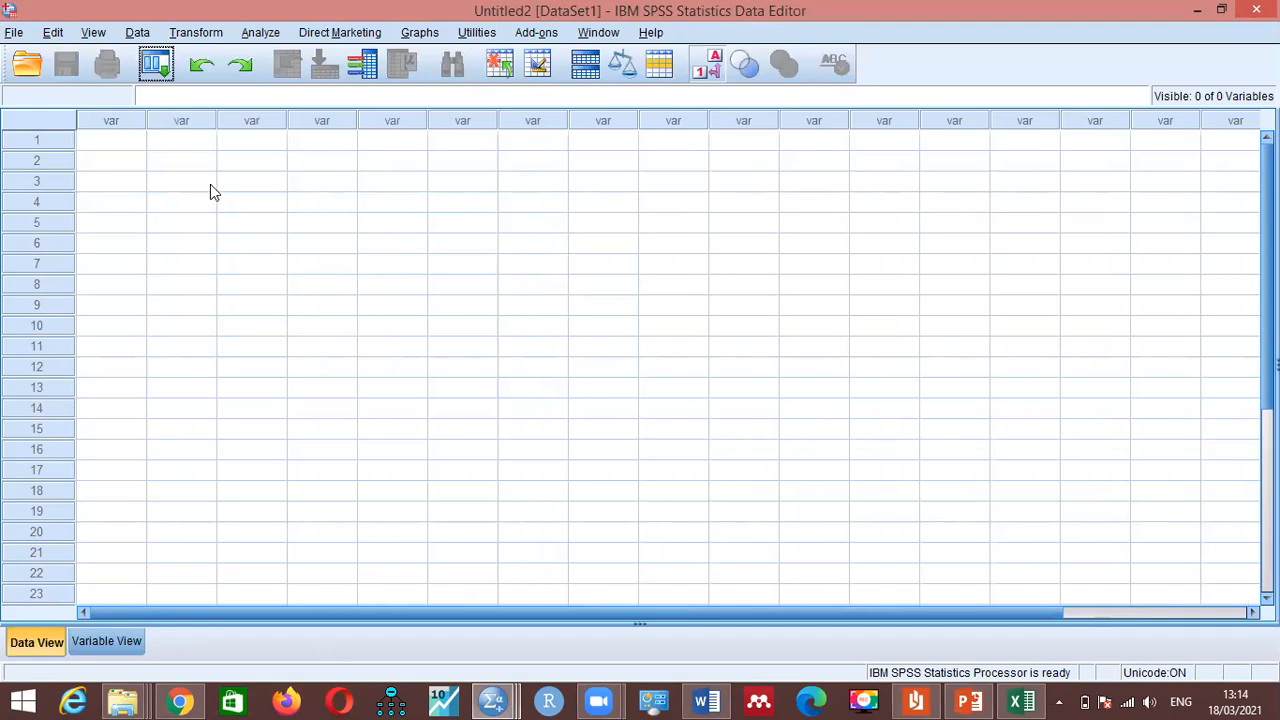
click(88, 643)
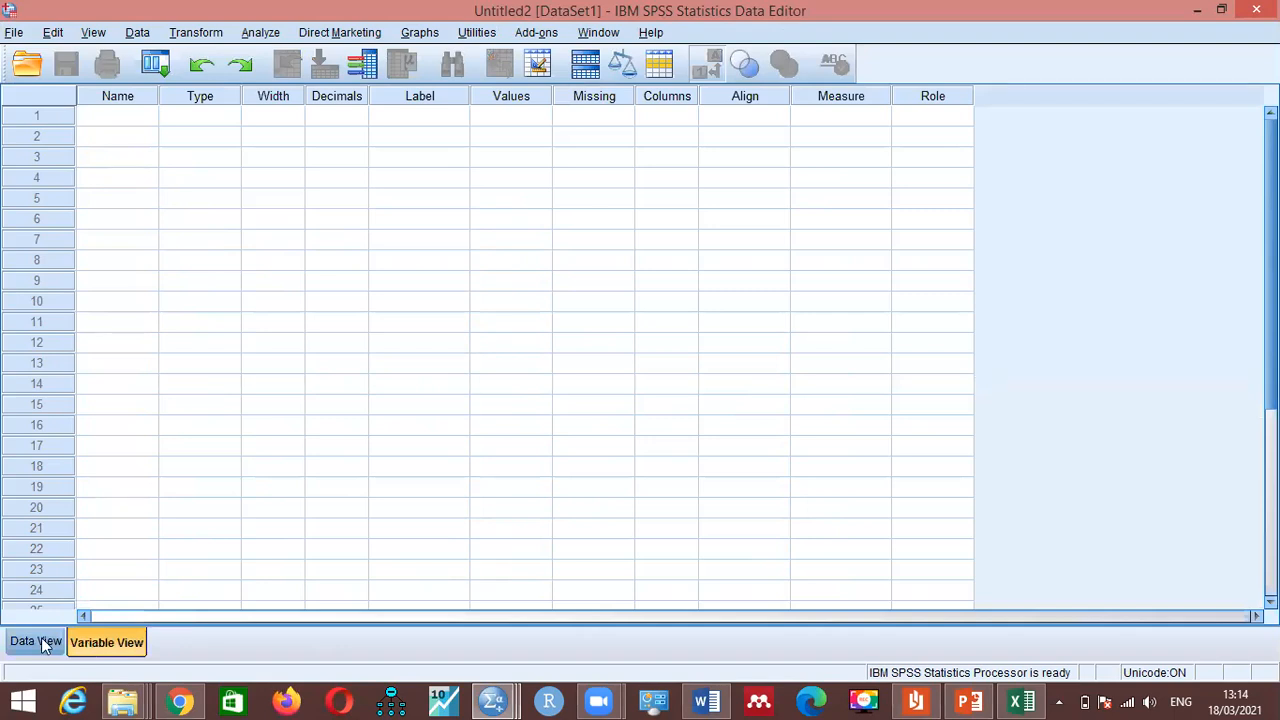
click(41, 640)
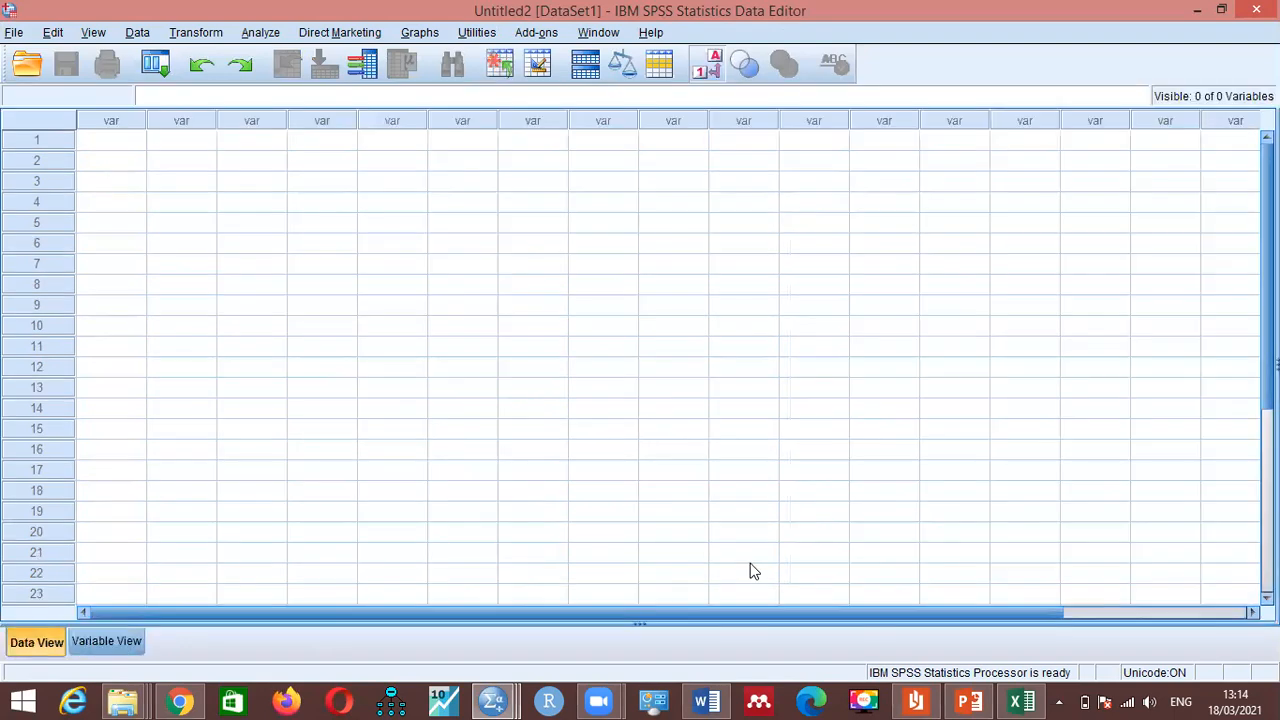
Step: Switch to Excel, look at the T-test data sheet of DEMO DATA (SPSS), and close the workbook
click(1020, 702)
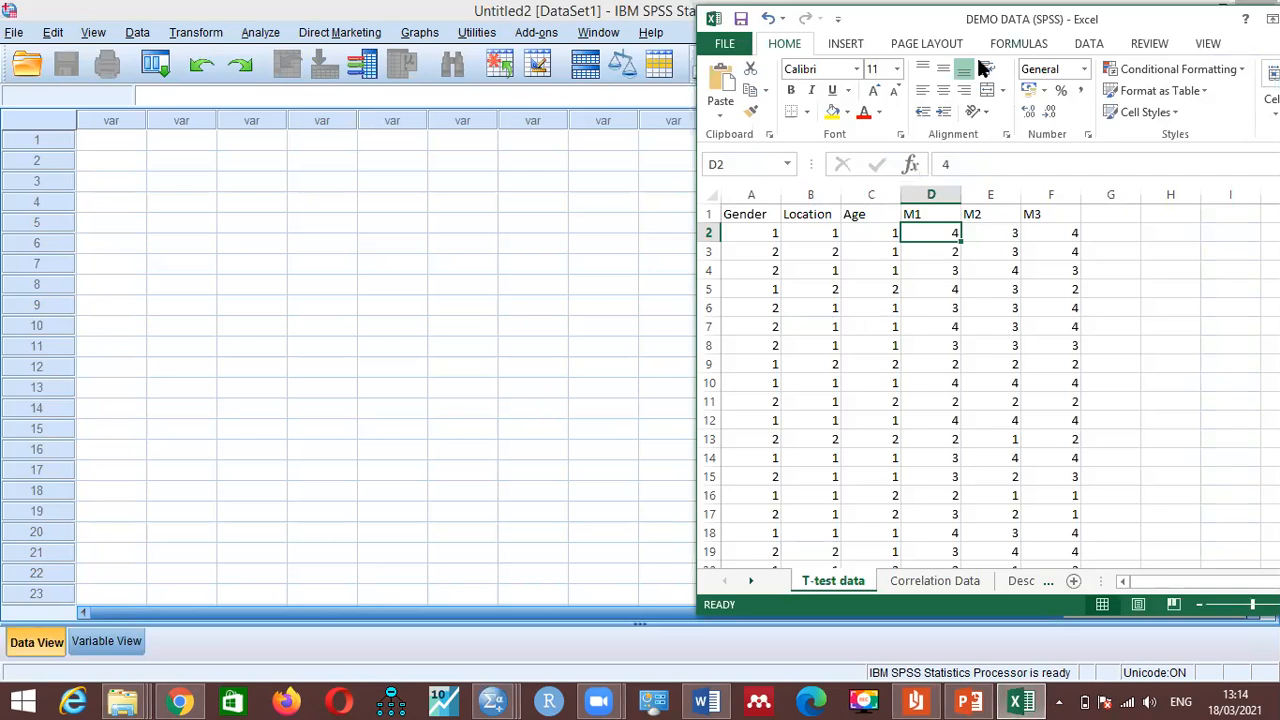
drag(983, 20, 908, 18)
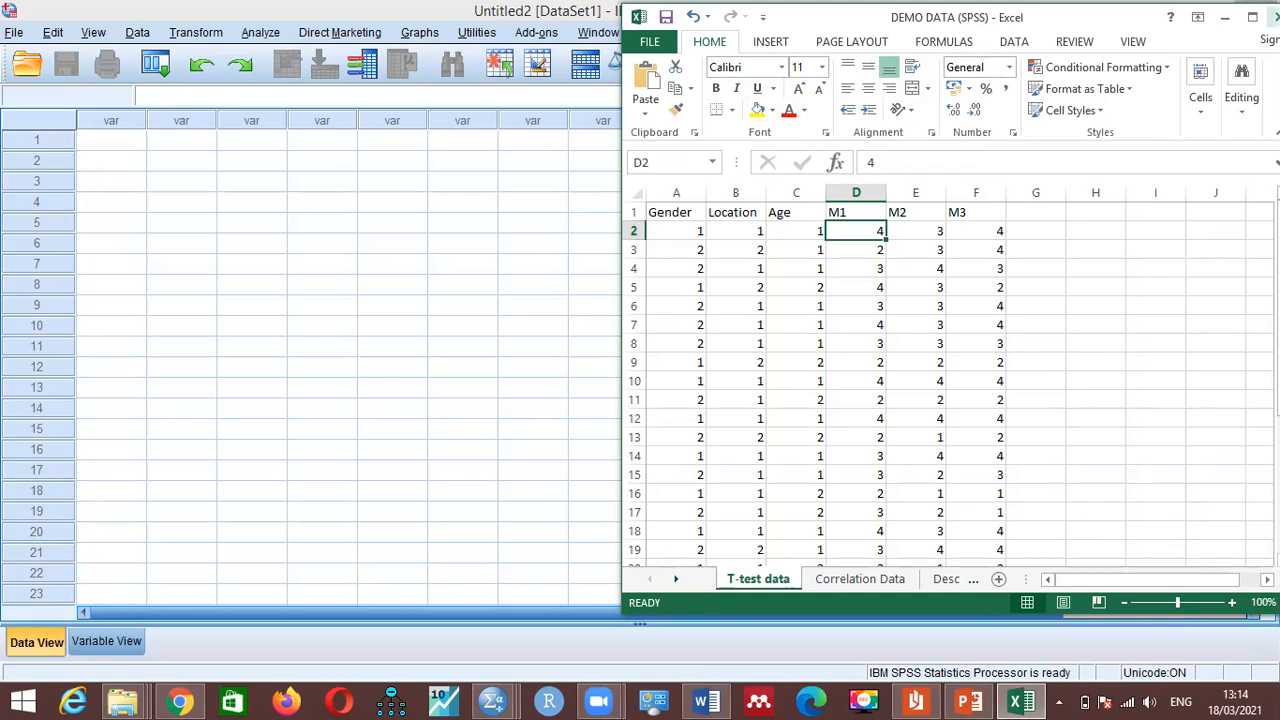
key(alt+F4)
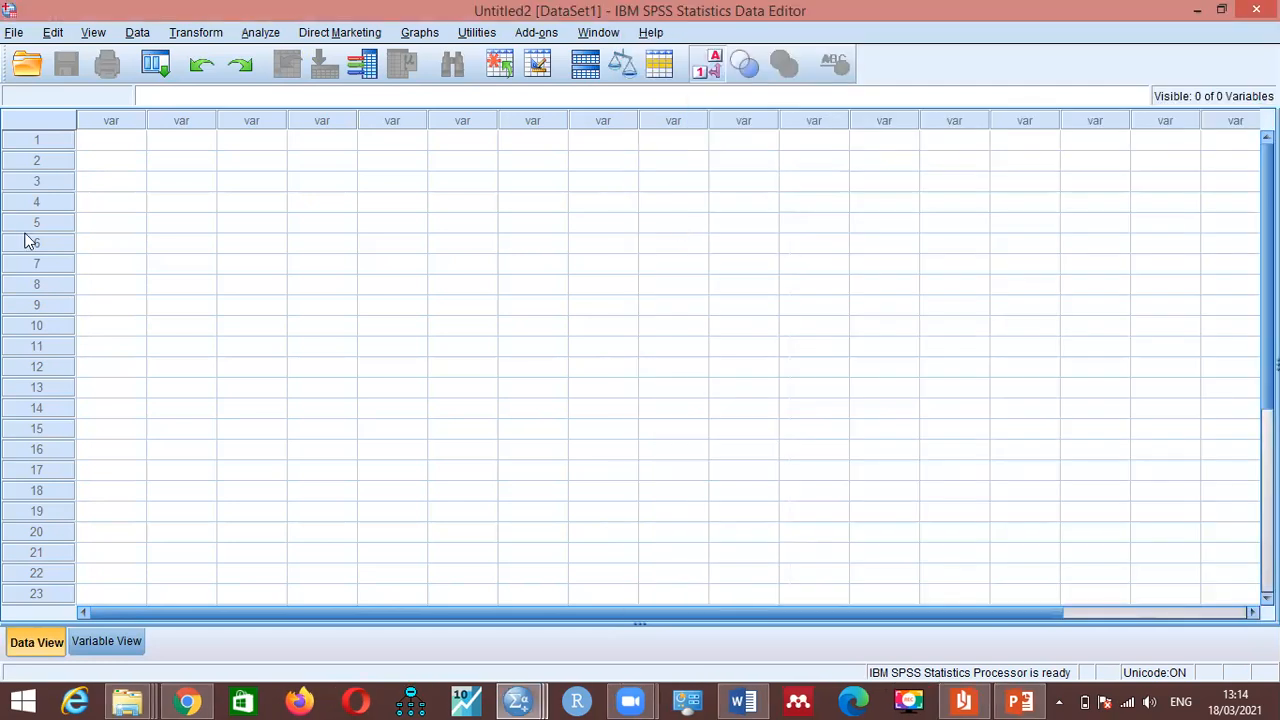
Step: Start opening a data file in SPSS and look in the AH Research Bootcamp 2 folder
click(14, 38)
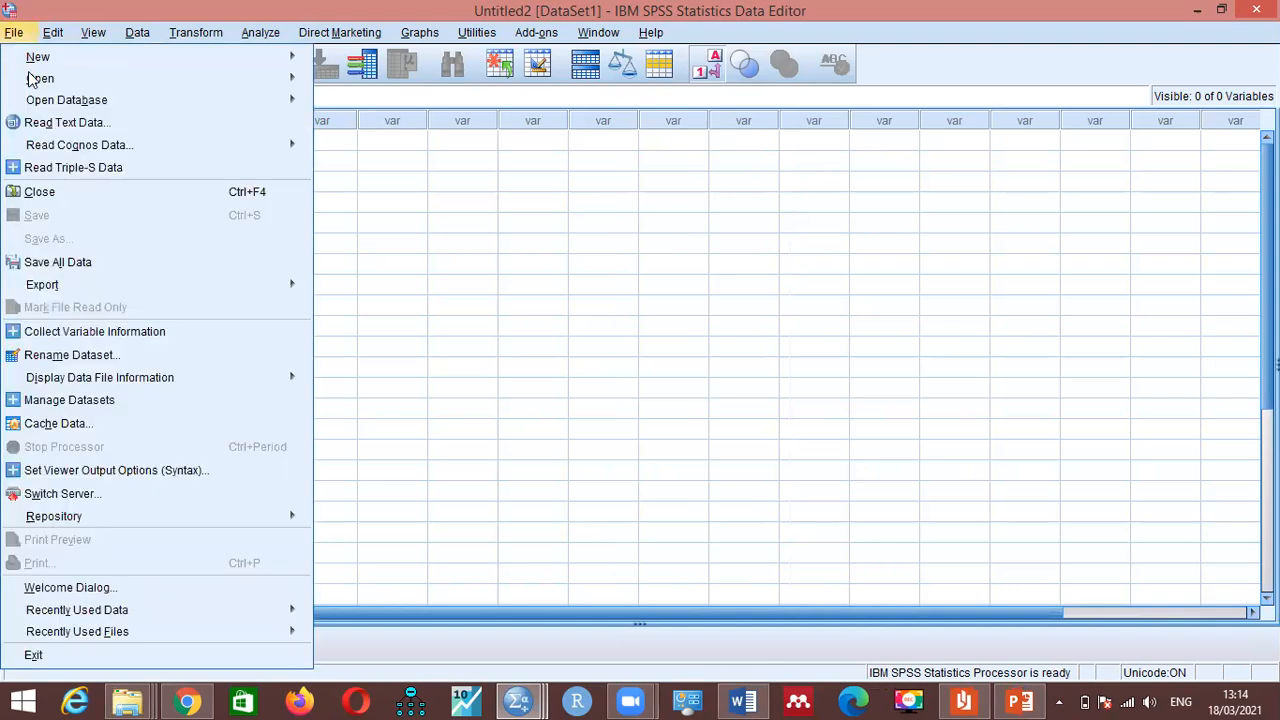
mouse_move(32, 82)
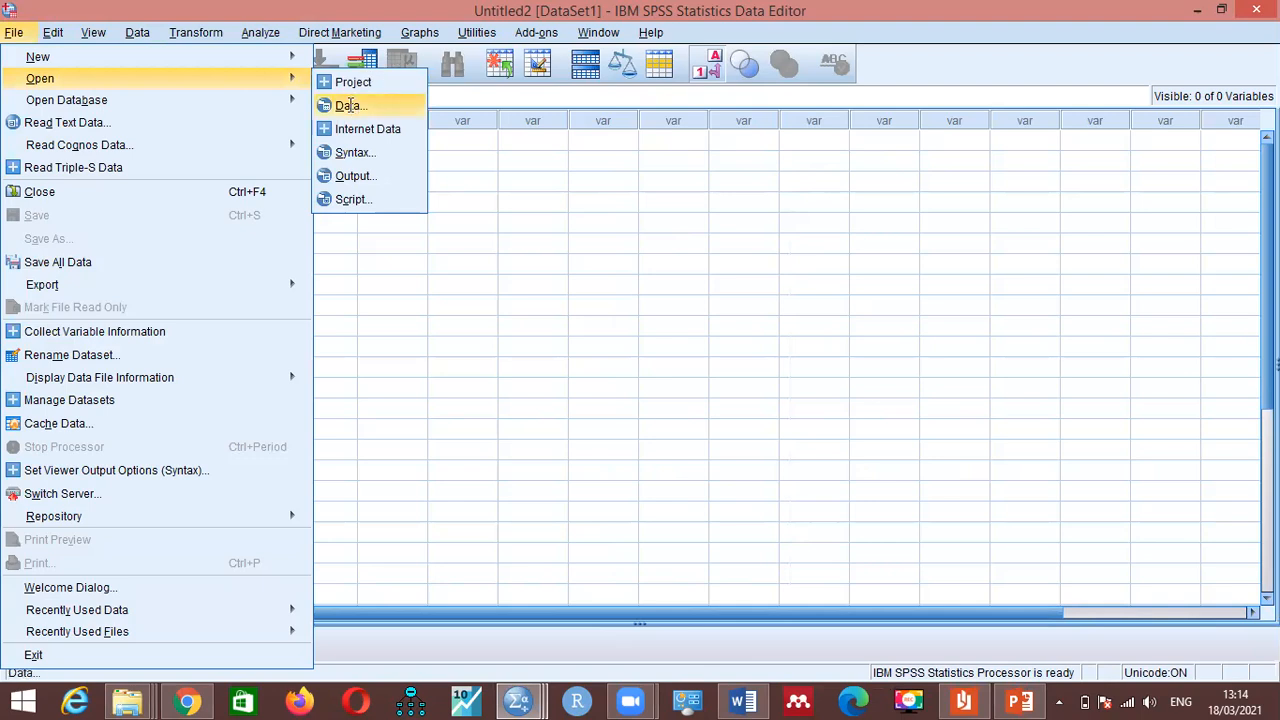
click(392, 111)
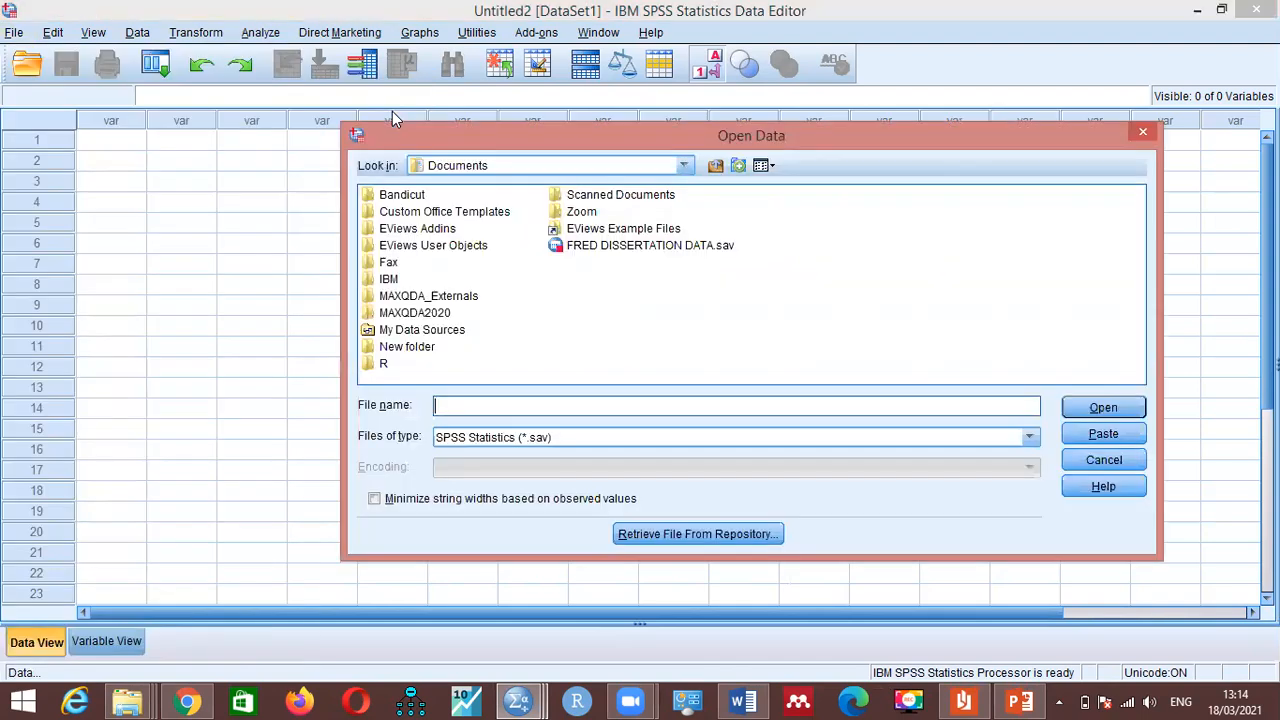
click(684, 166)
scroll(690, 230, down, 1)
scroll(690, 230, down, 3)
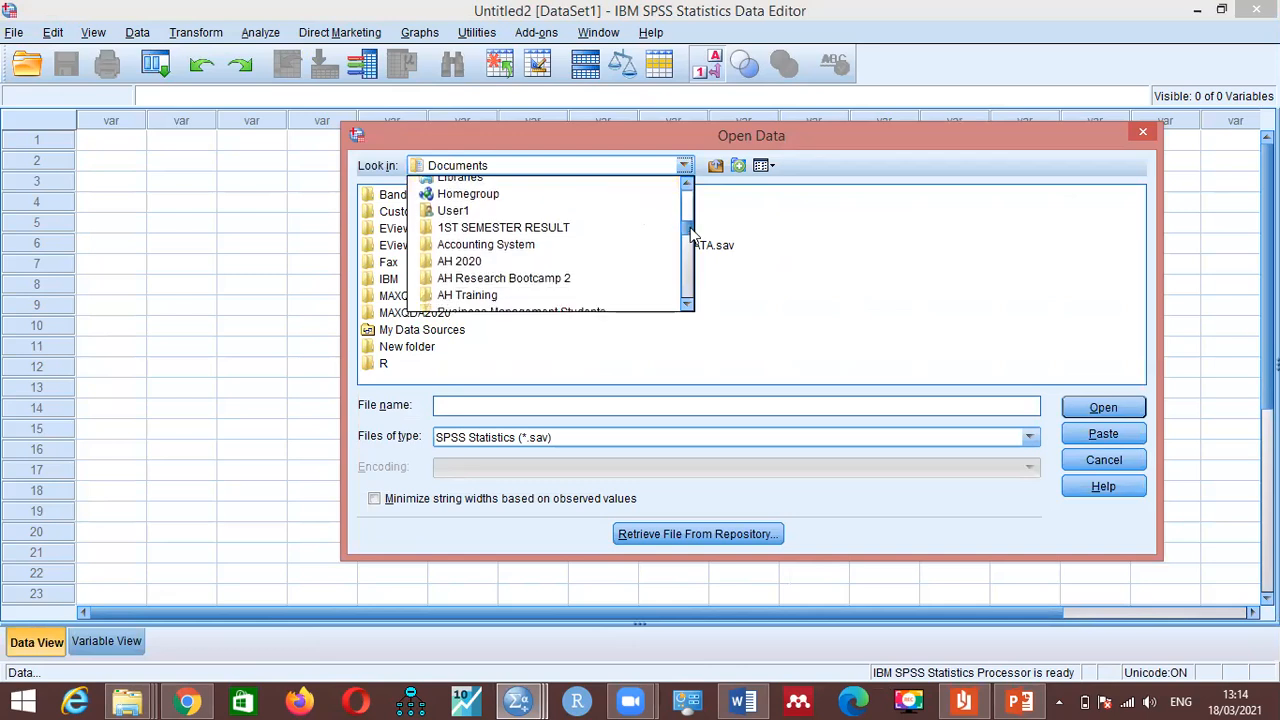
click(563, 274)
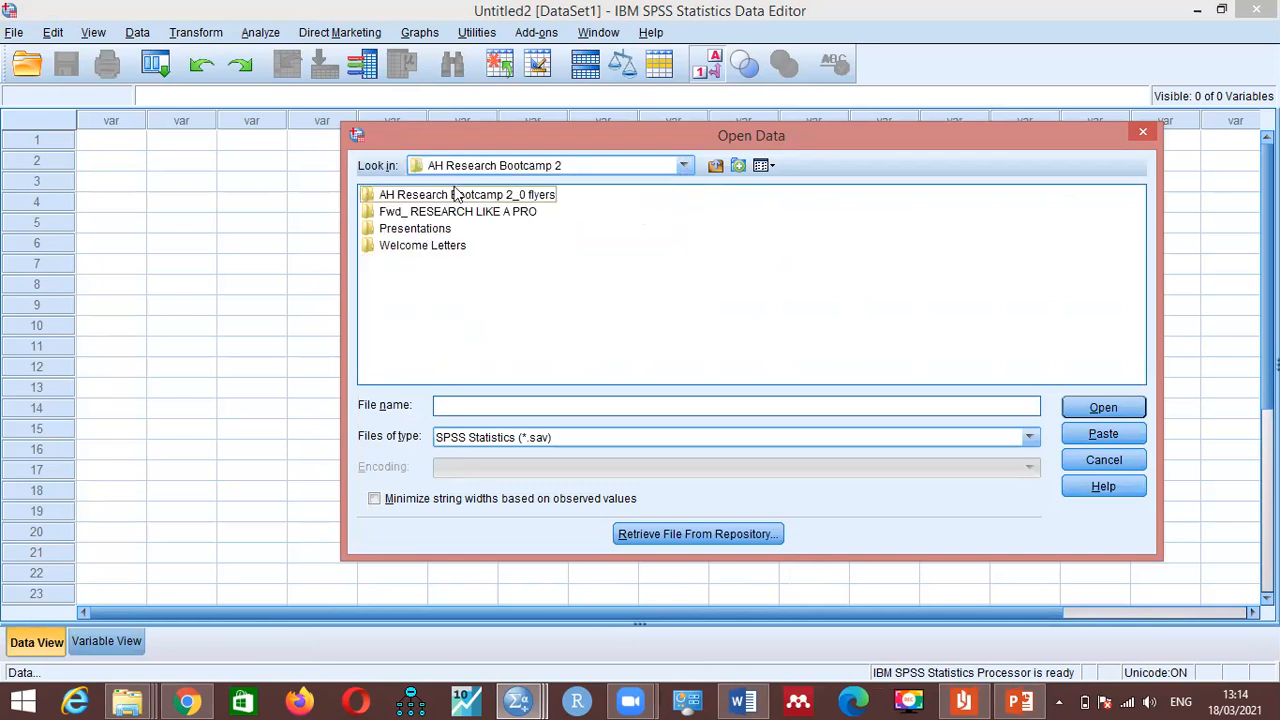
Step: Browse through the Presentations and Day 9 folders into the SPSS Presentation folder
click(447, 232)
double_click(447, 232)
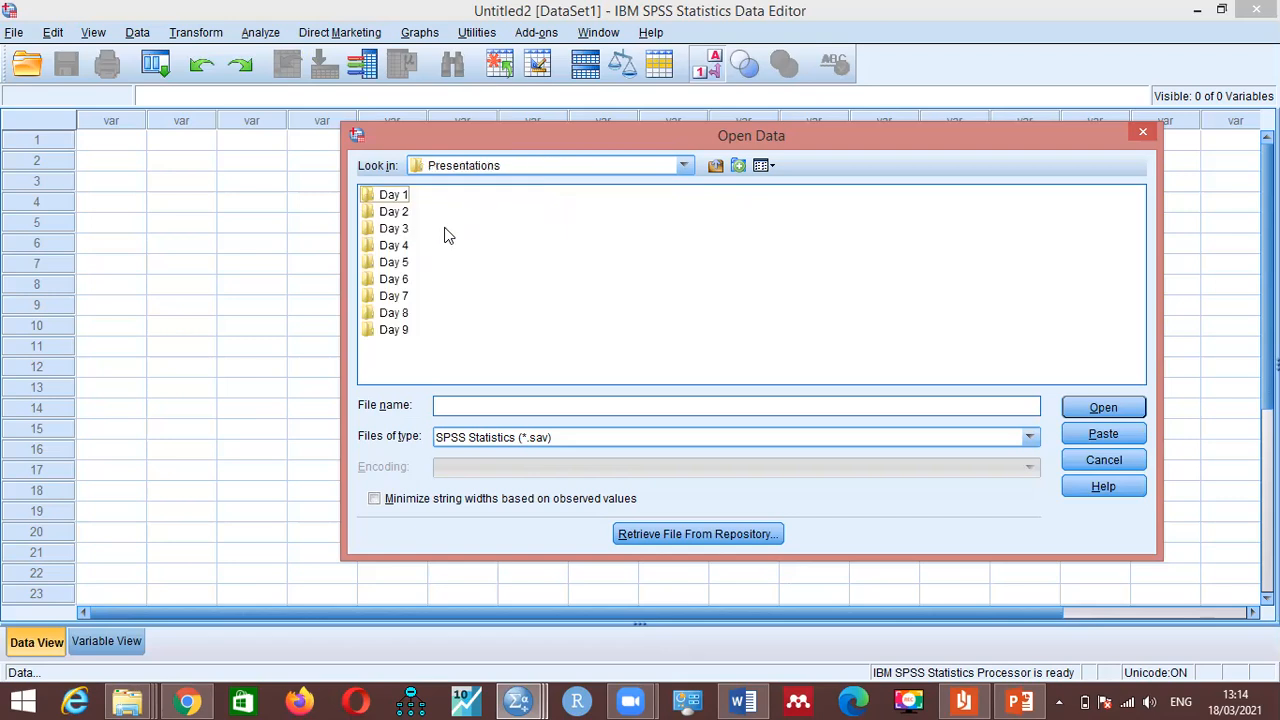
click(386, 333)
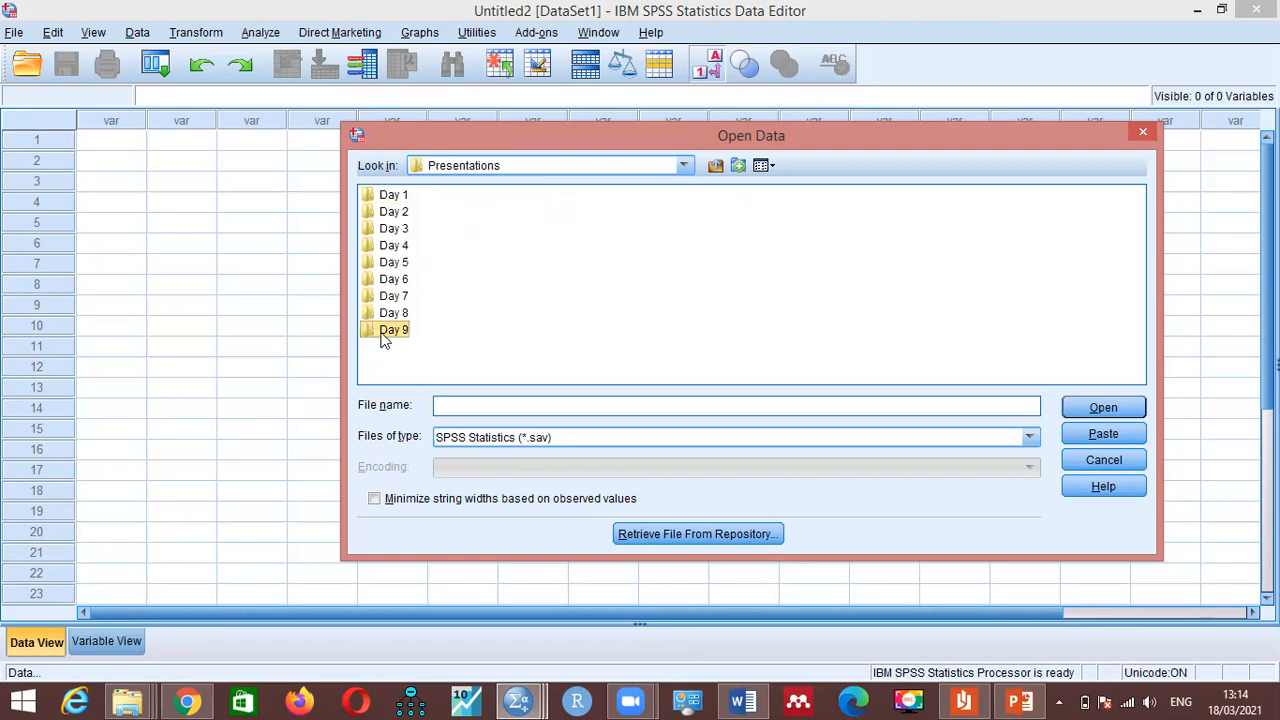
double_click(386, 333)
click(417, 215)
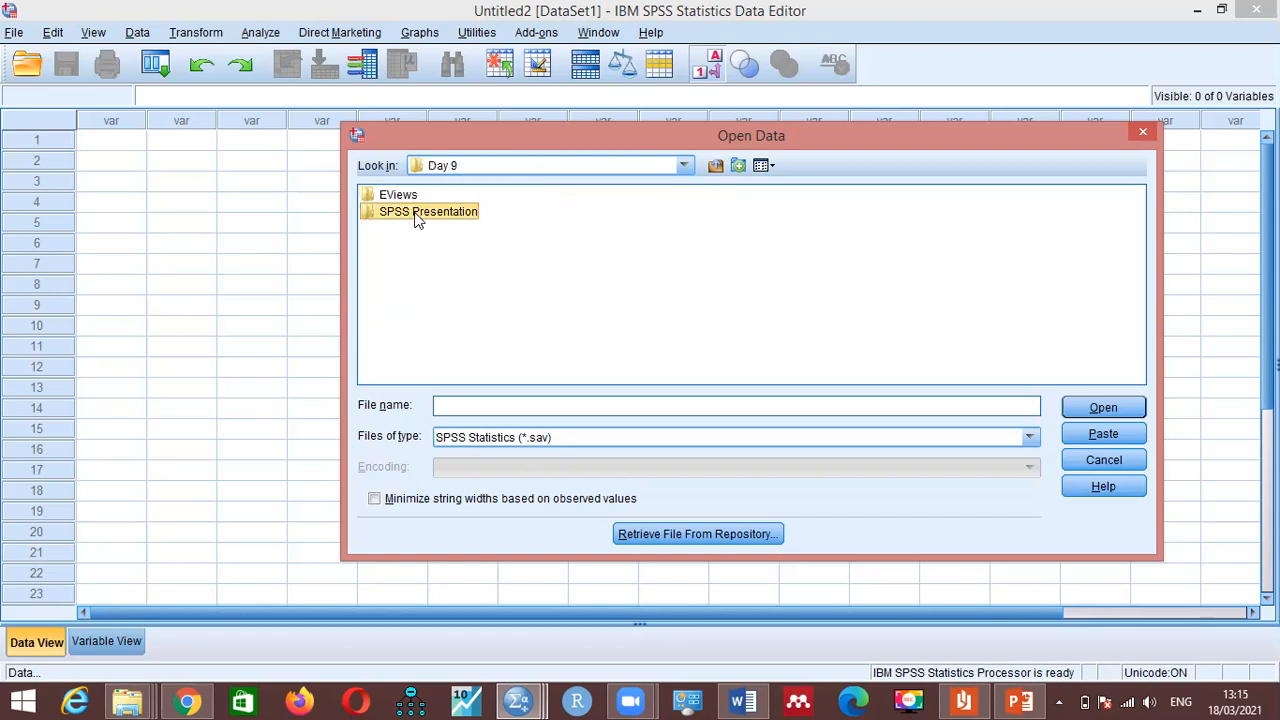
double_click(417, 215)
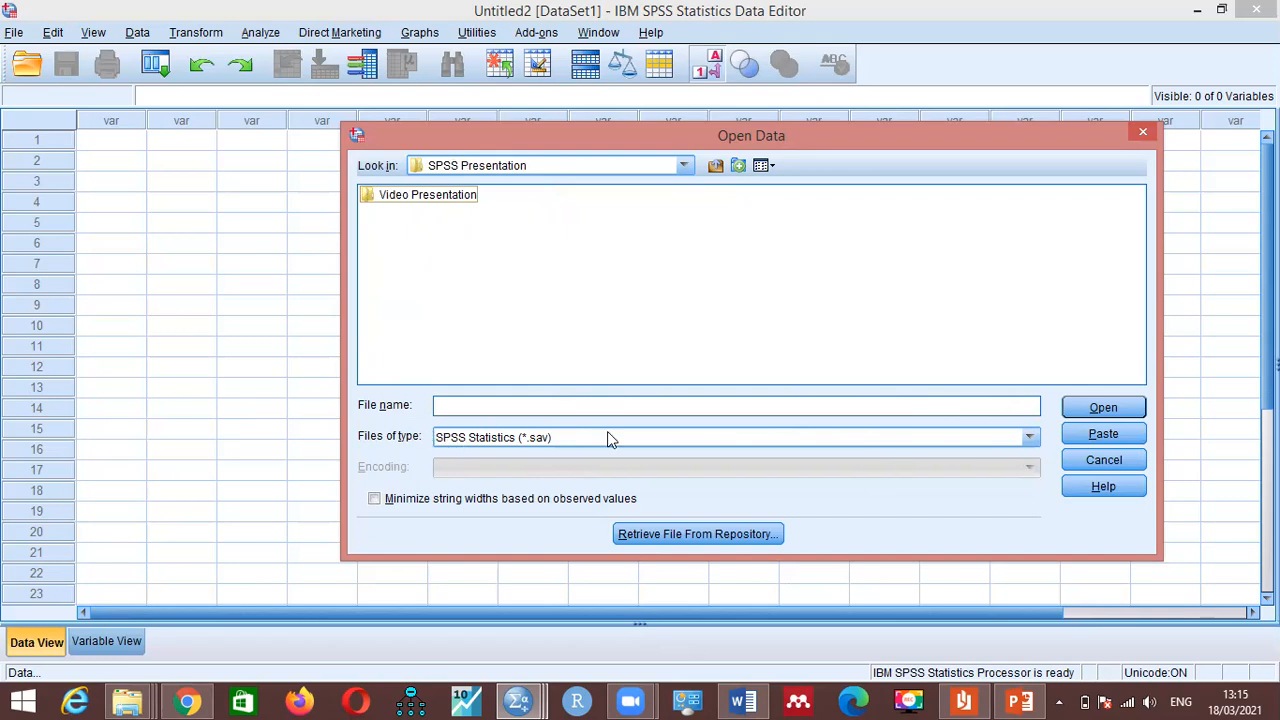
click(1029, 440)
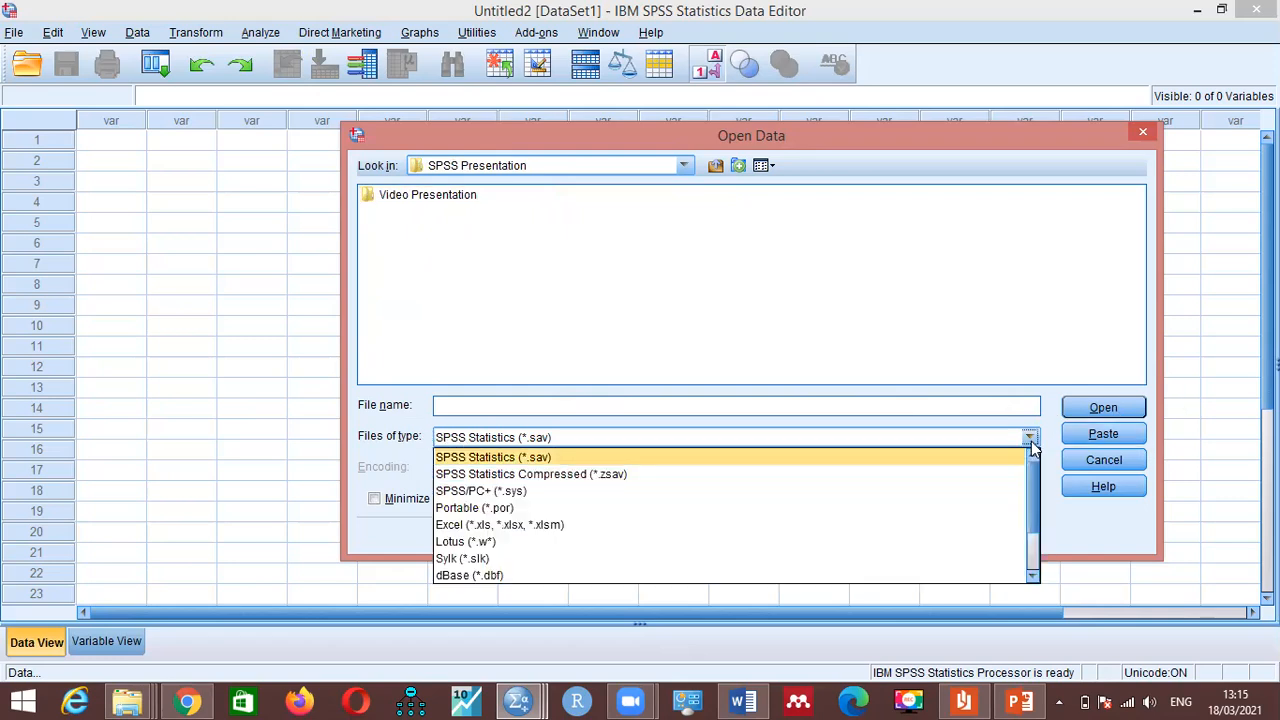
click(832, 526)
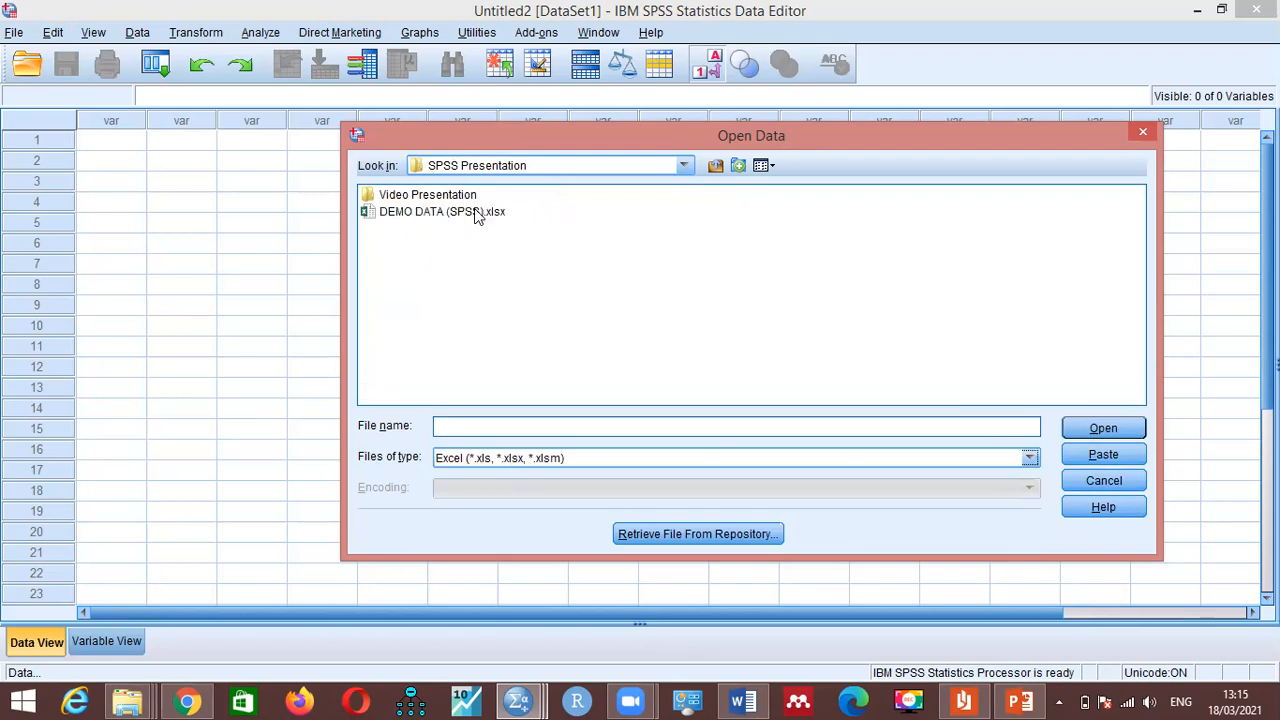
click(1029, 458)
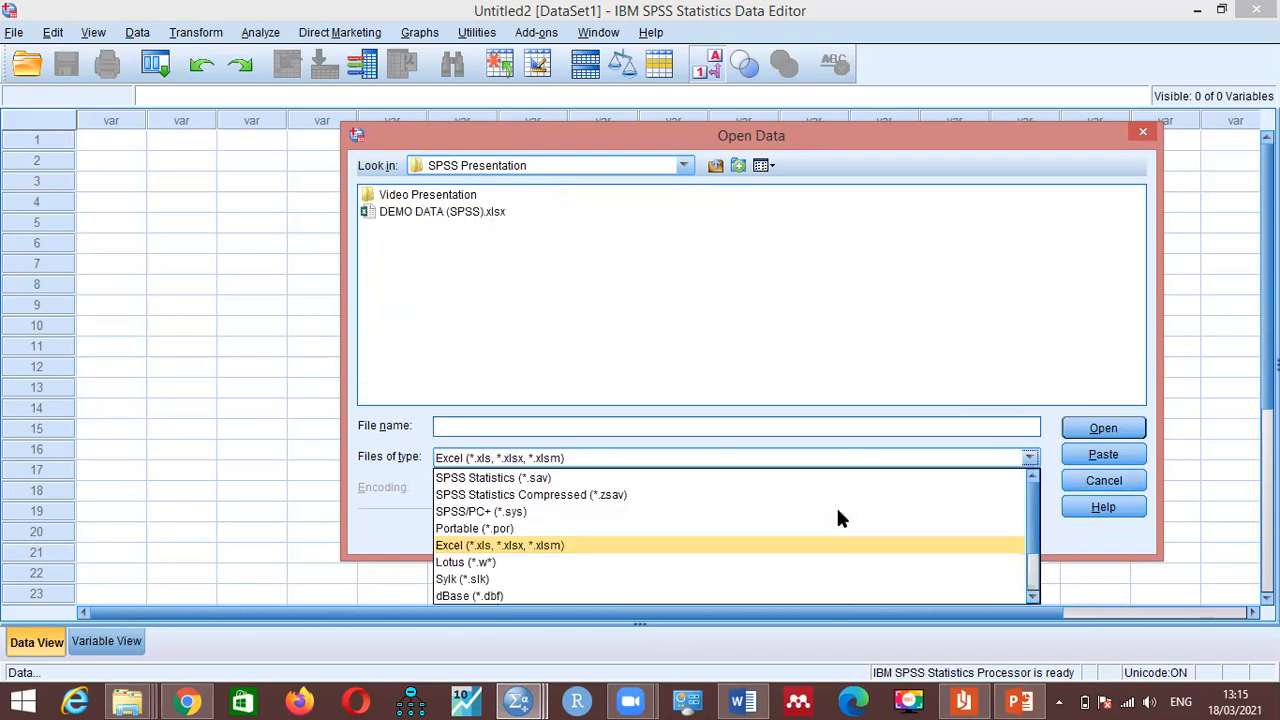
click(742, 482)
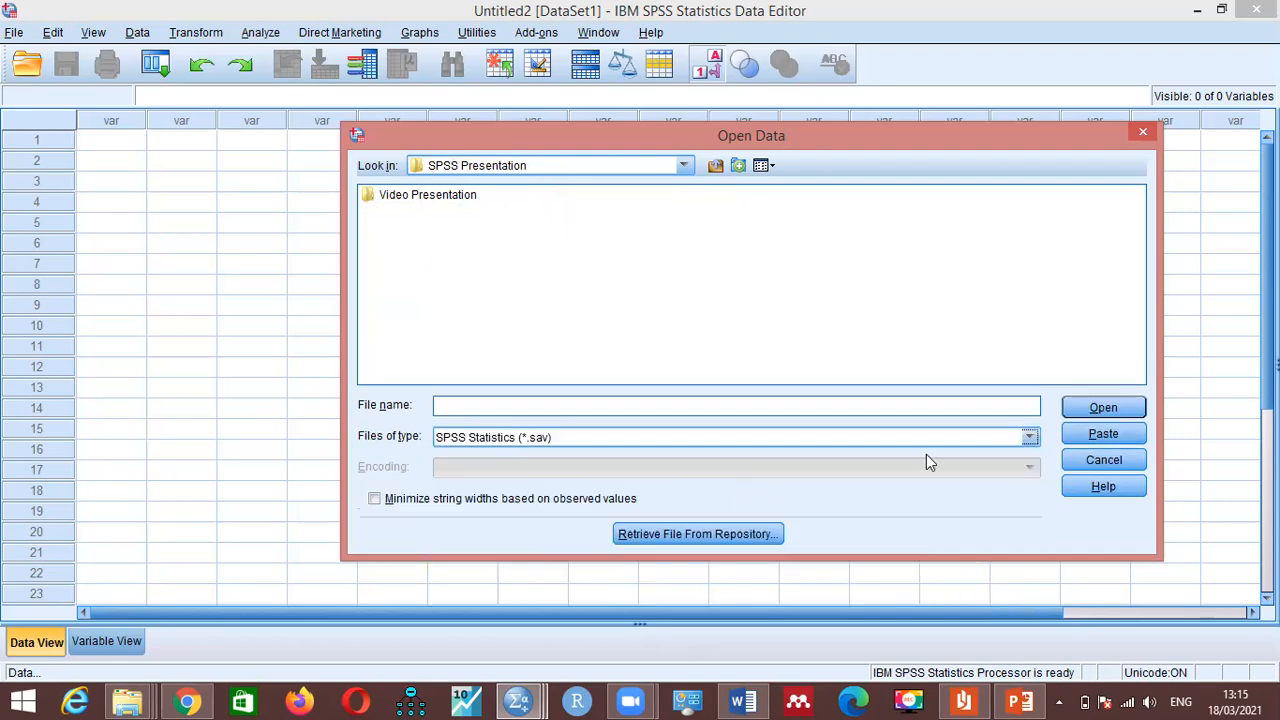
Step: Set the file type to Excel (*.xls, *.xlsx, *.xlsm) and open DEMO DATA (SPSS).xlsx for import
click(1029, 437)
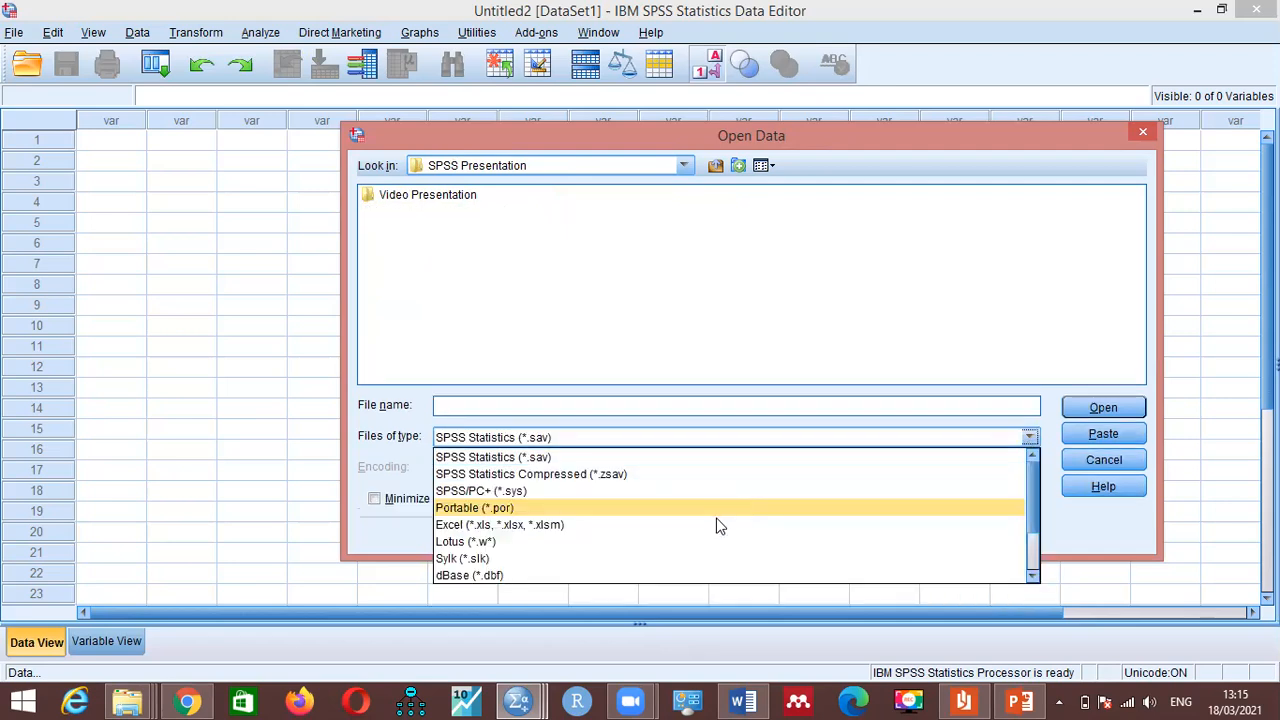
click(718, 525)
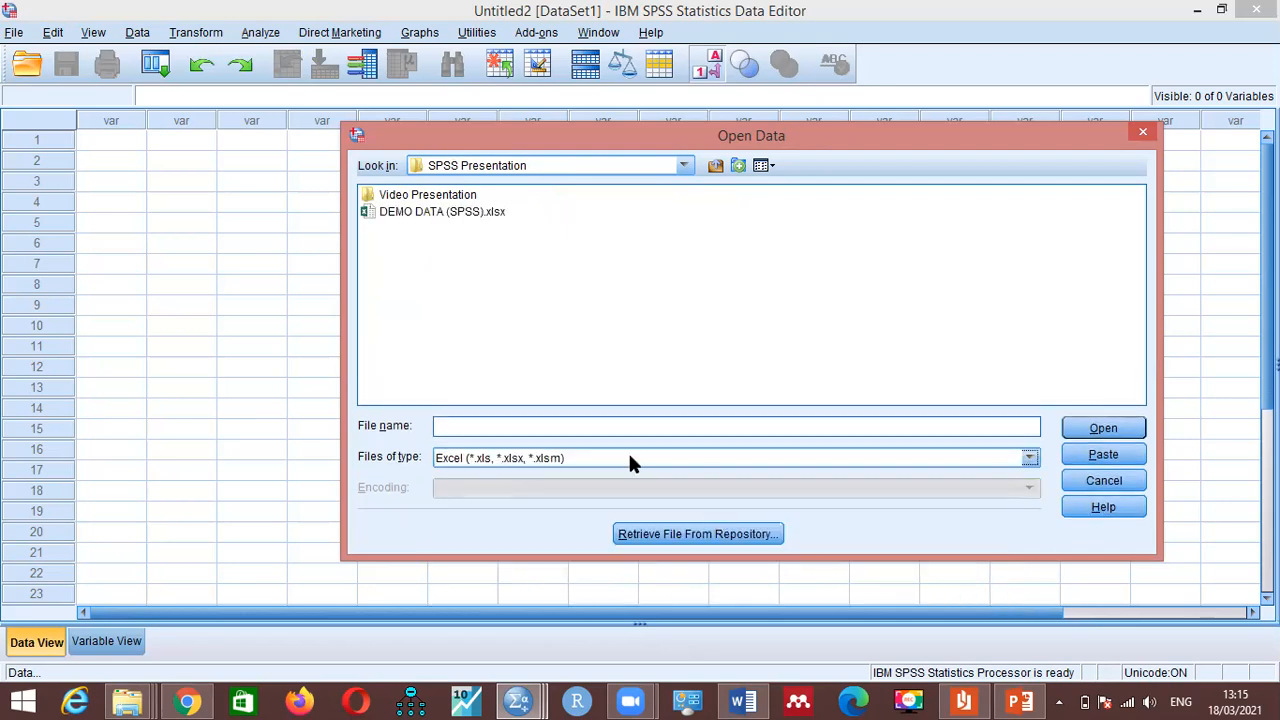
click(421, 213)
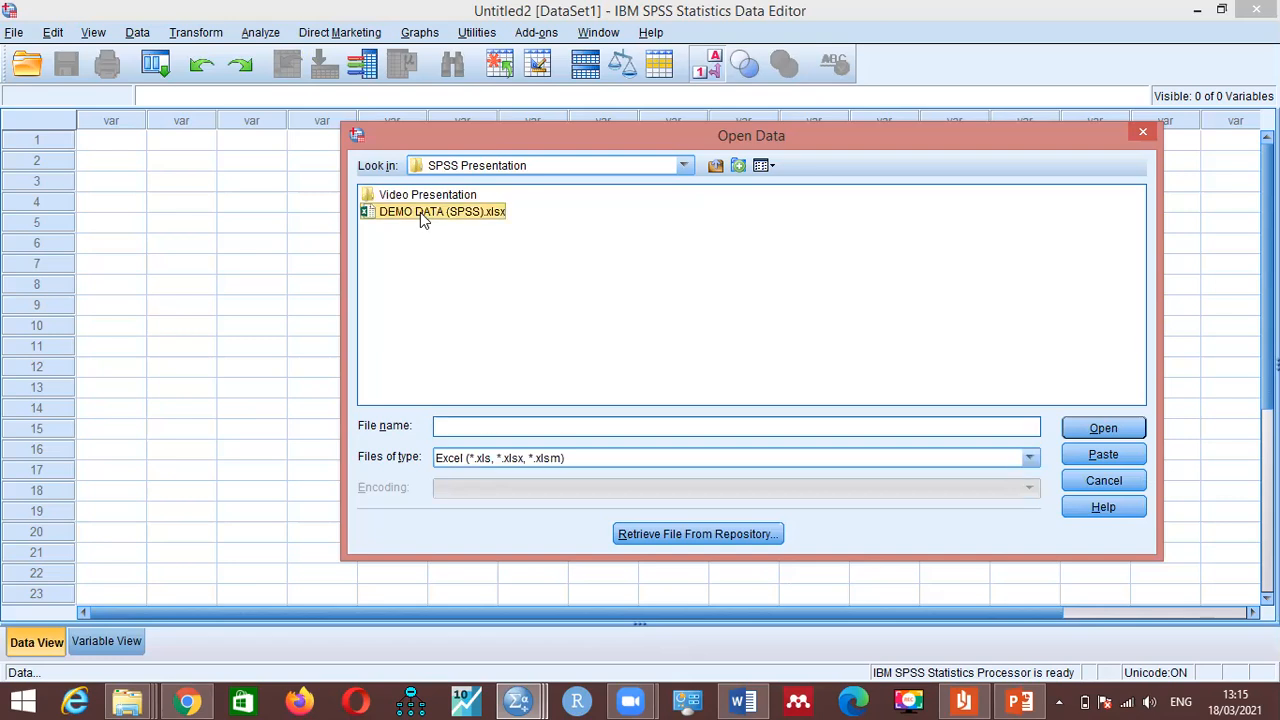
click(1102, 427)
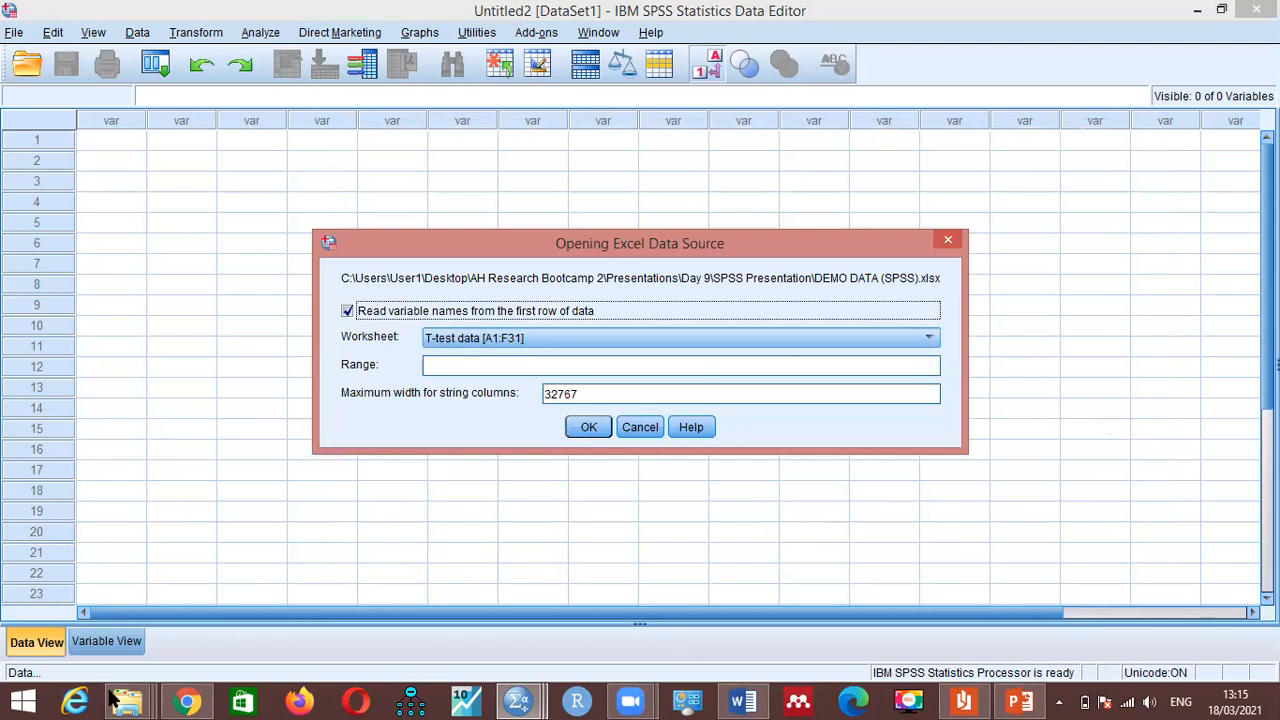
Step: Switch to File Explorer and open the DEMO DATA (SPSS) workbook in Excel from the SPSS Presentation folder
mouse_move(112, 698)
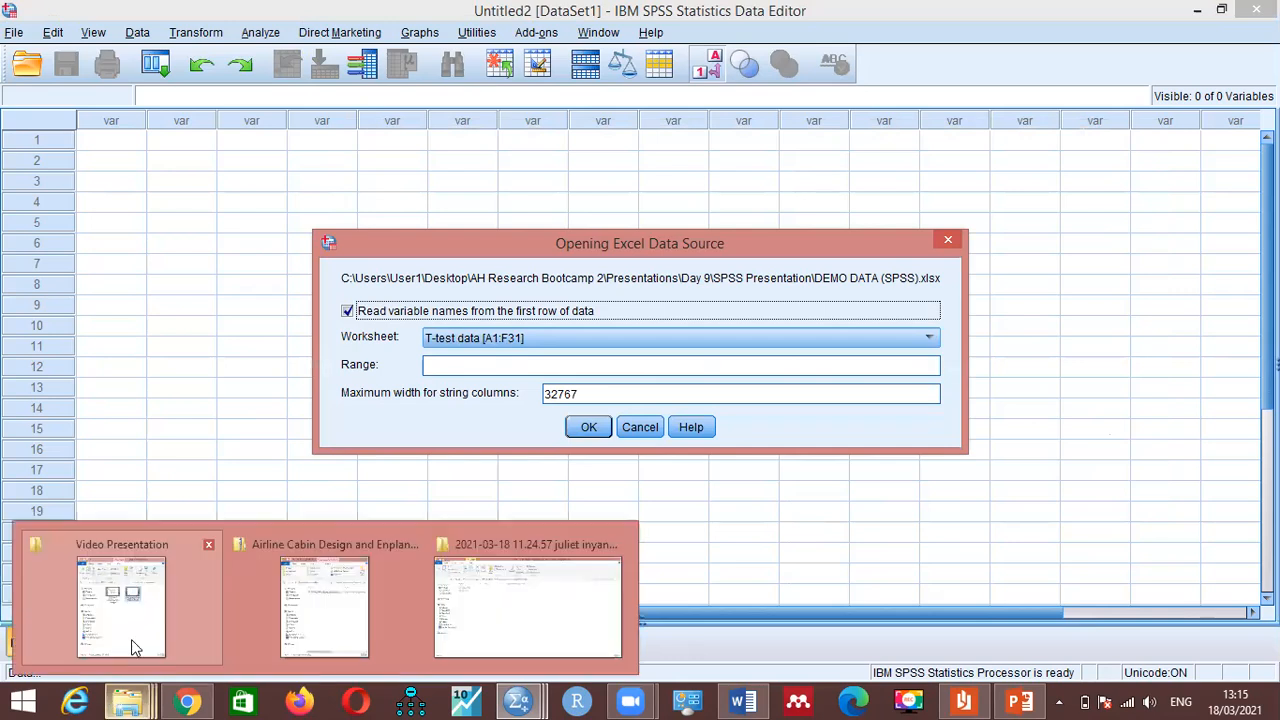
click(148, 630)
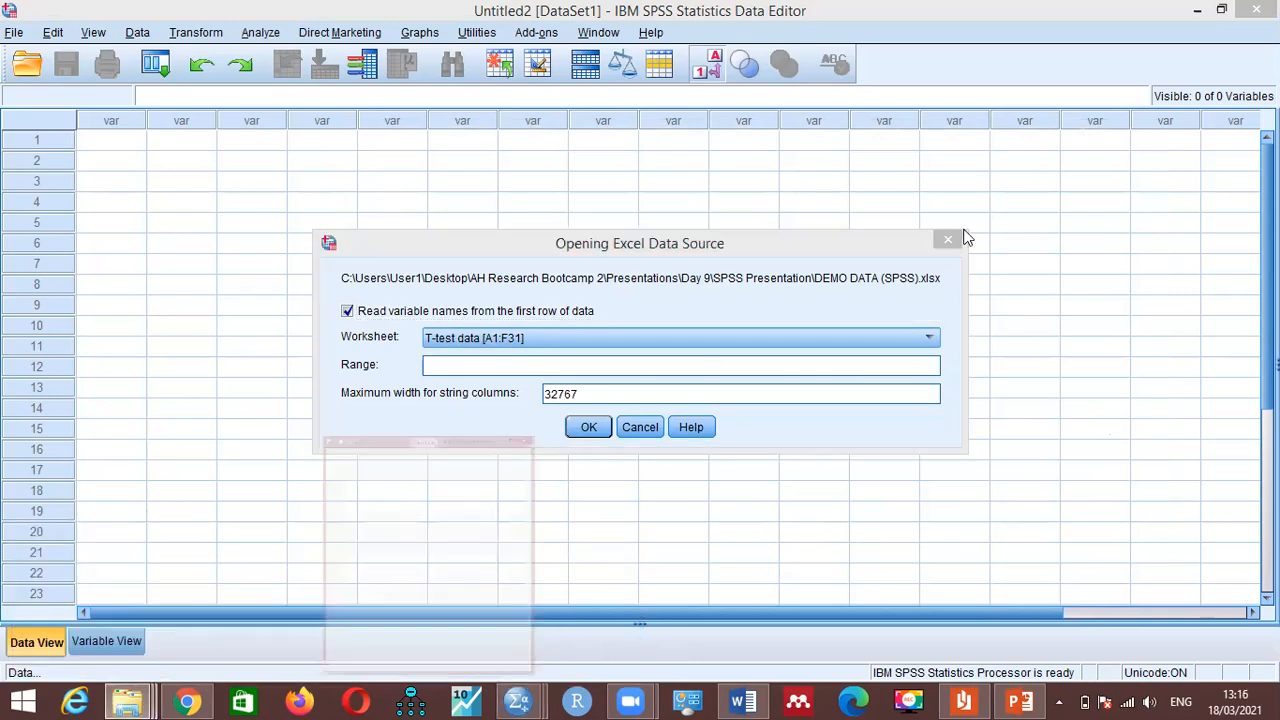
click(863, 208)
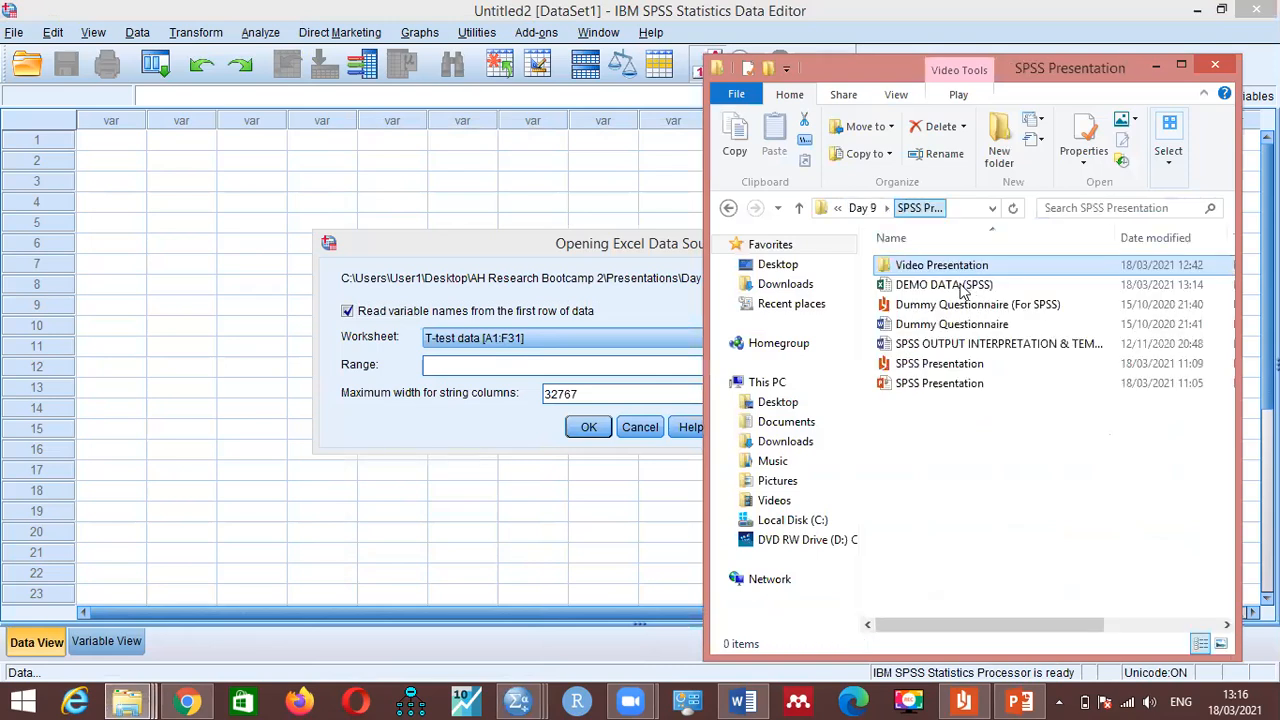
click(962, 286)
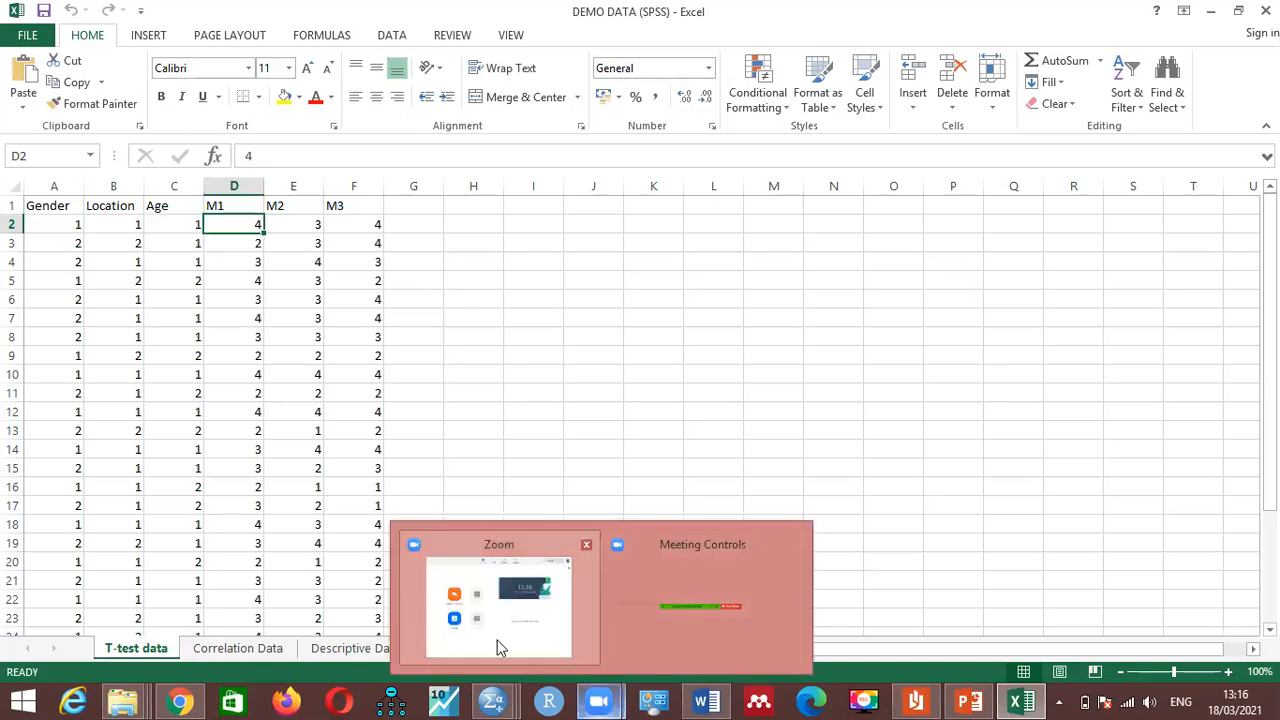
Step: Switch back to the DEMO DATA (SPSS) workbook in Excel and look through its T-test, Correlation and Descriptive data worksheets
mouse_move(503, 692)
click(692, 620)
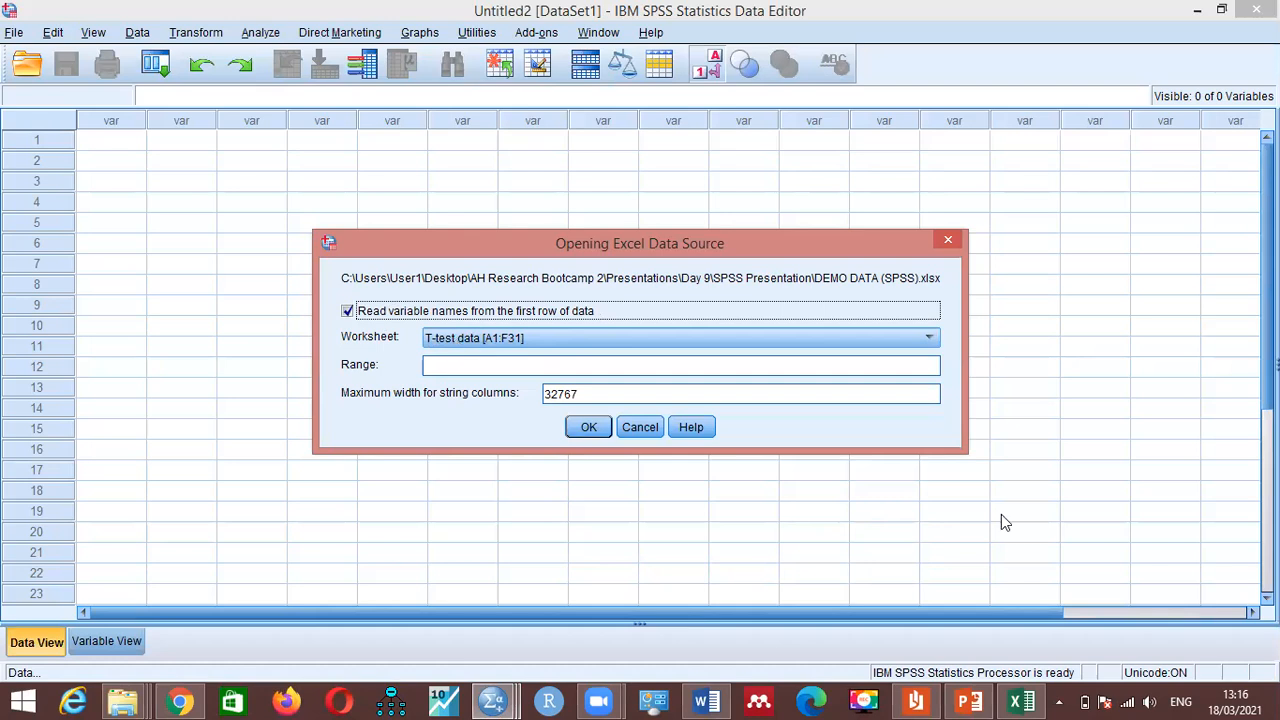
click(1020, 700)
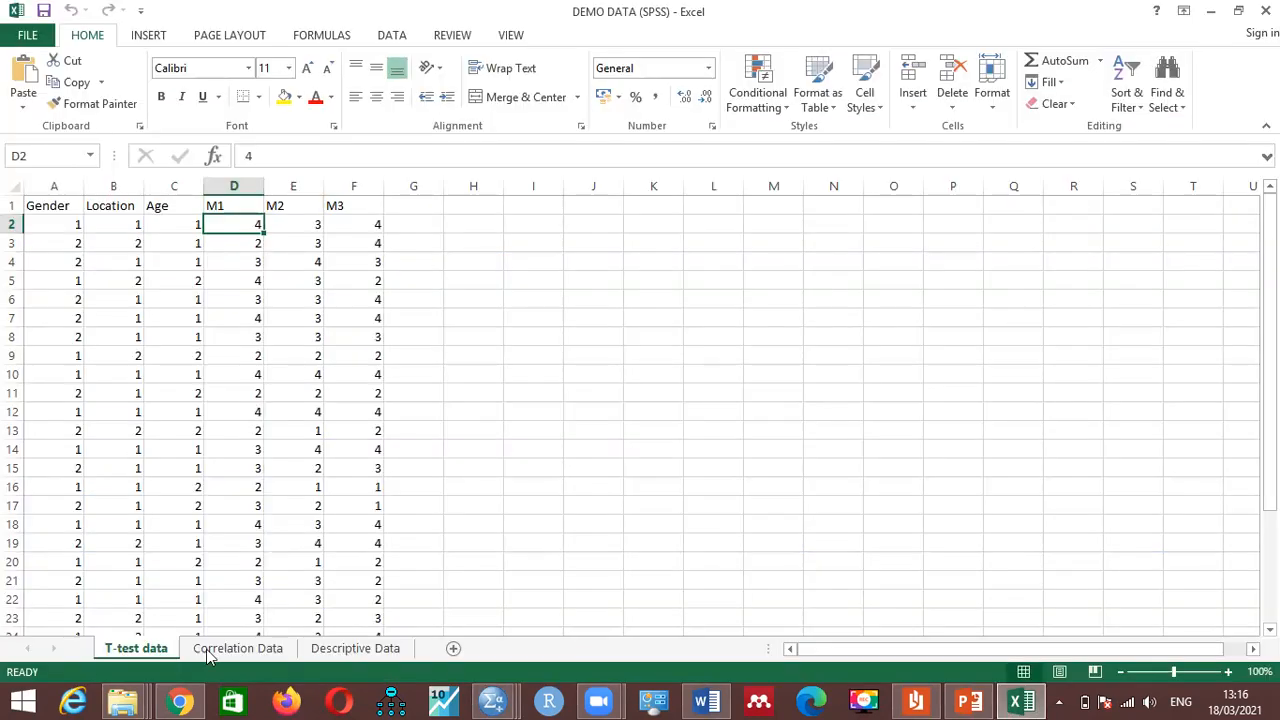
click(208, 652)
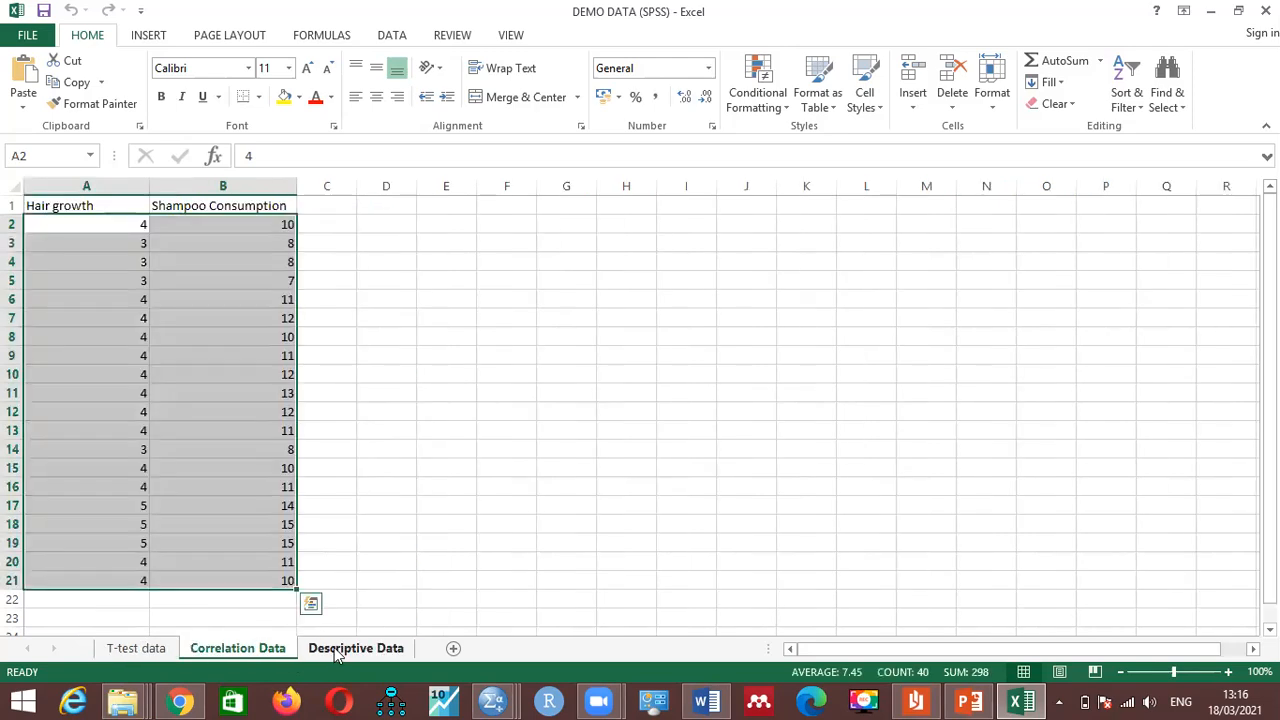
click(338, 652)
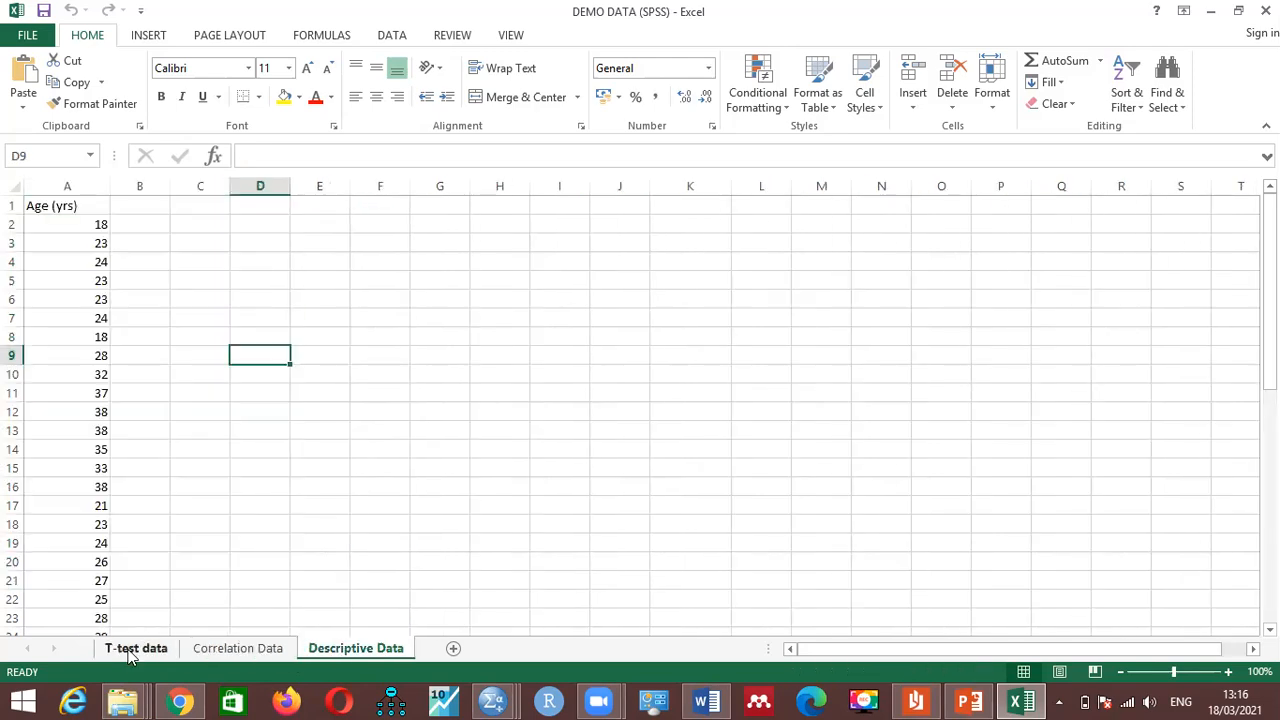
click(130, 652)
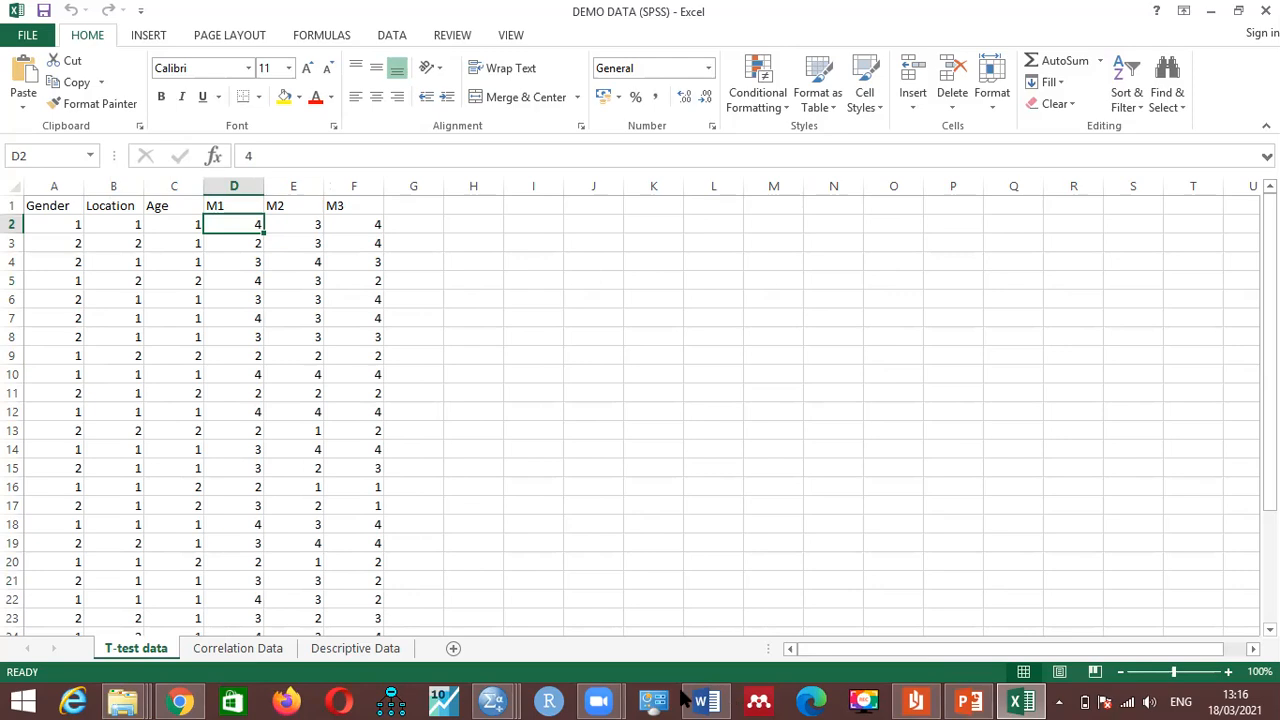
Step: Switch to SPSS and import the T-test data [A1:F31] worksheet with variable names read from the first row
click(495, 700)
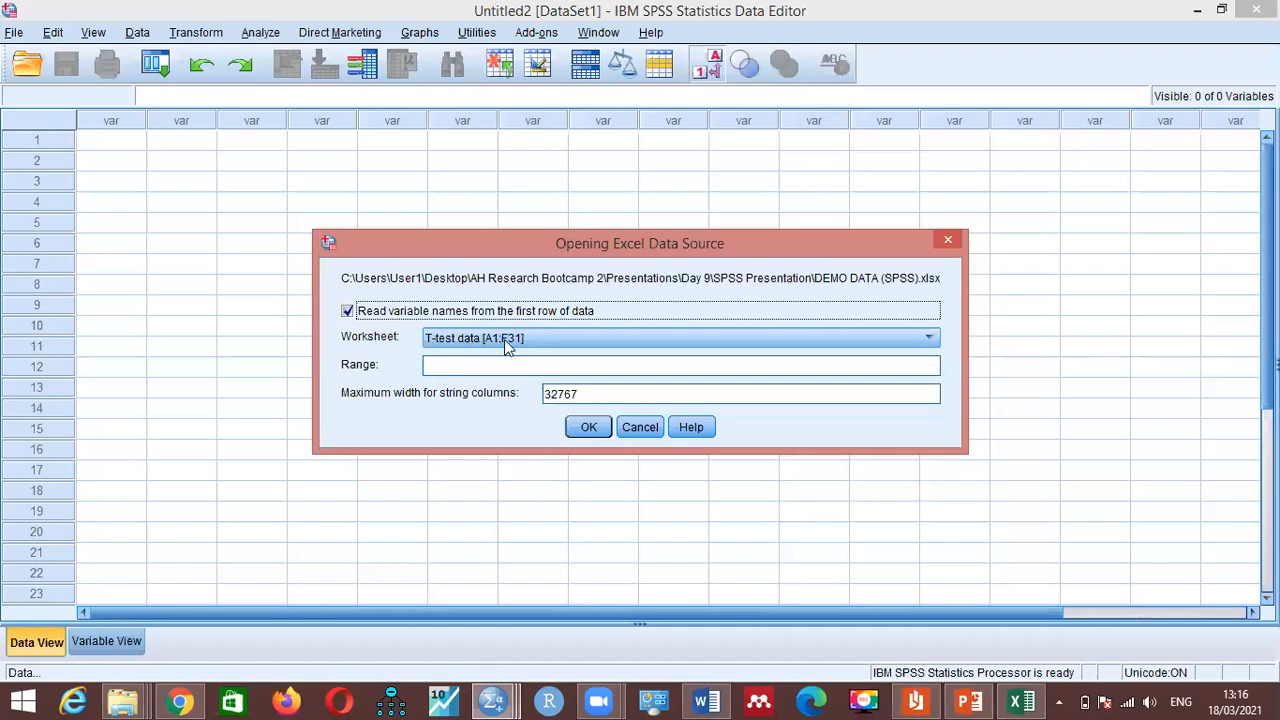
click(504, 339)
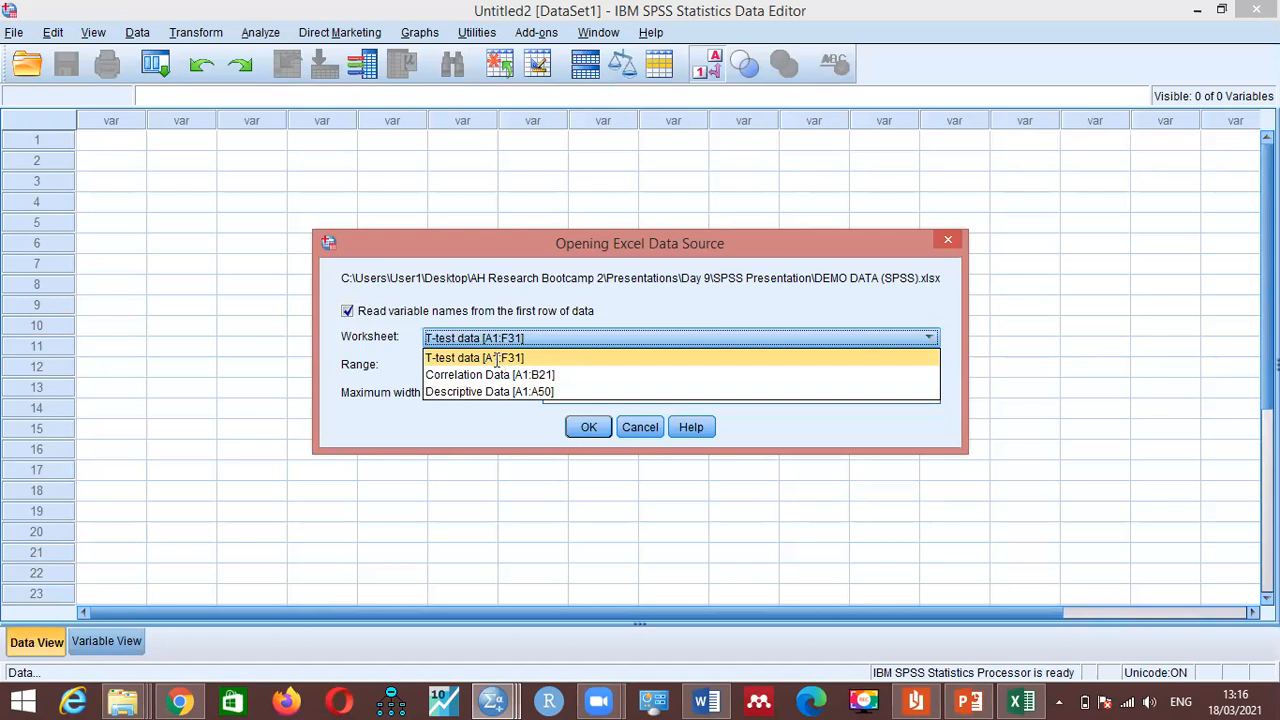
click(498, 362)
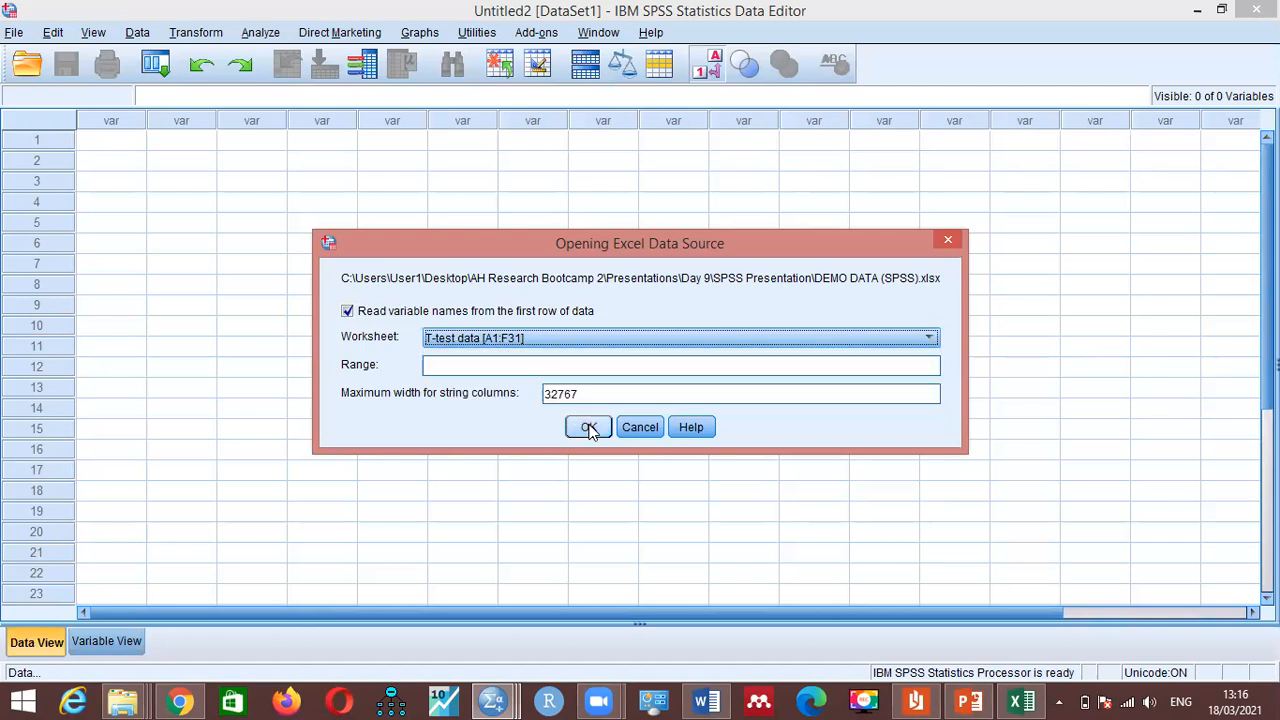
click(589, 428)
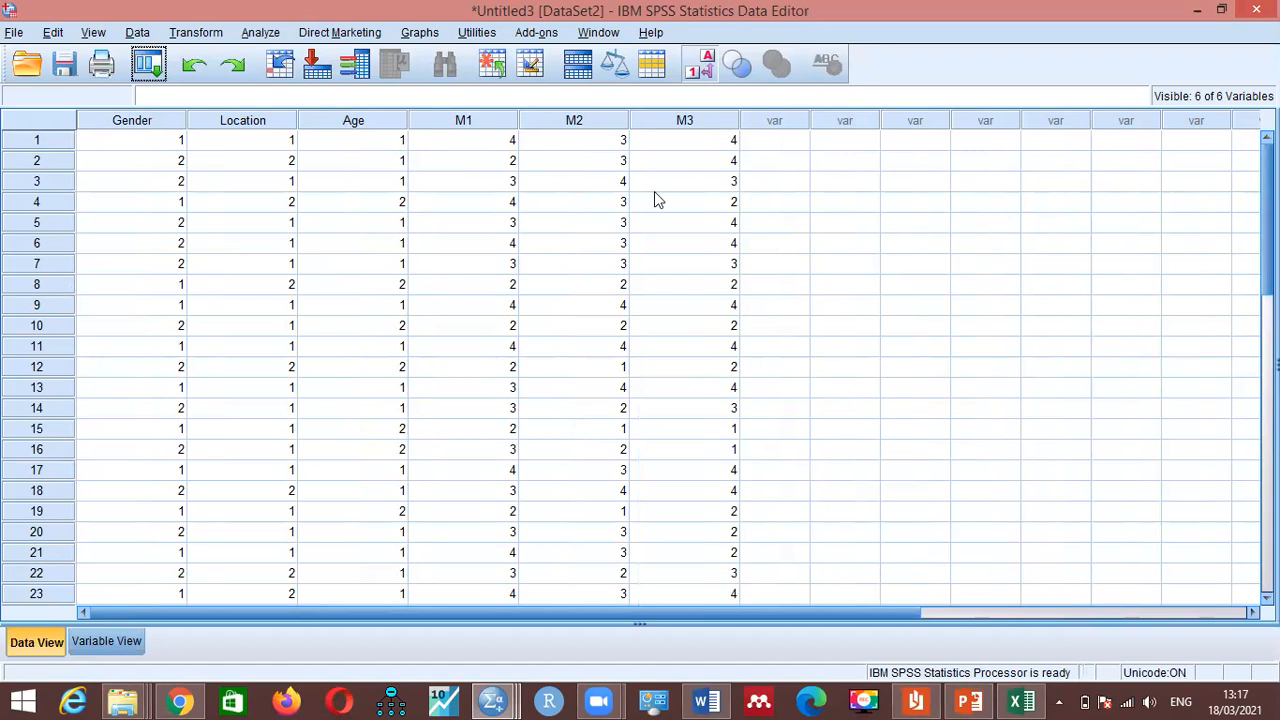
Step: Examine the imported dataset's values and its variable definitions
click(96, 642)
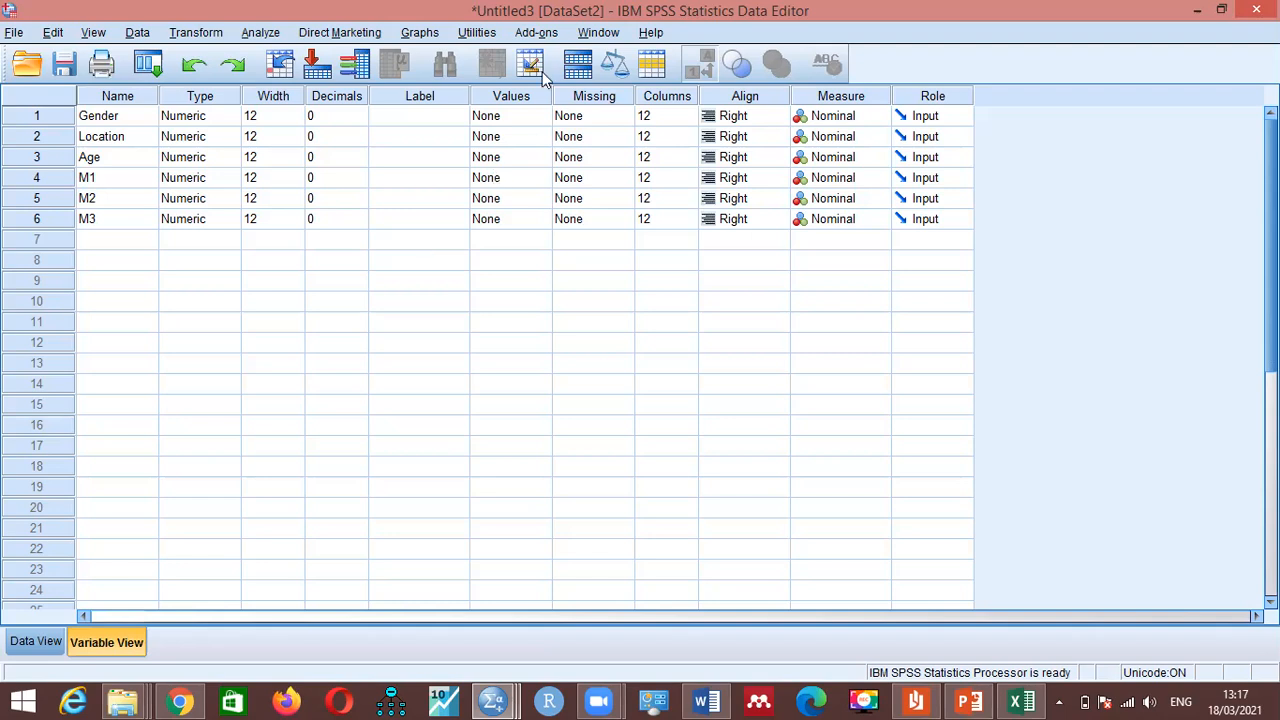
click(41, 641)
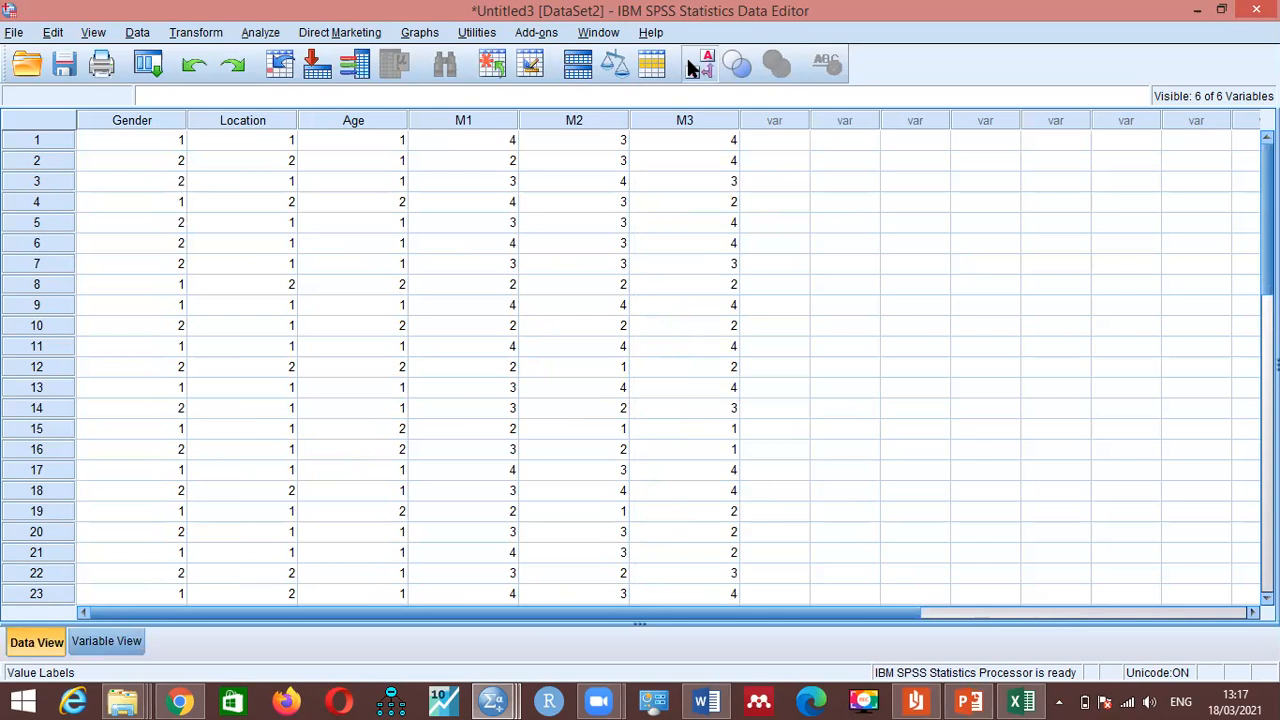
click(118, 640)
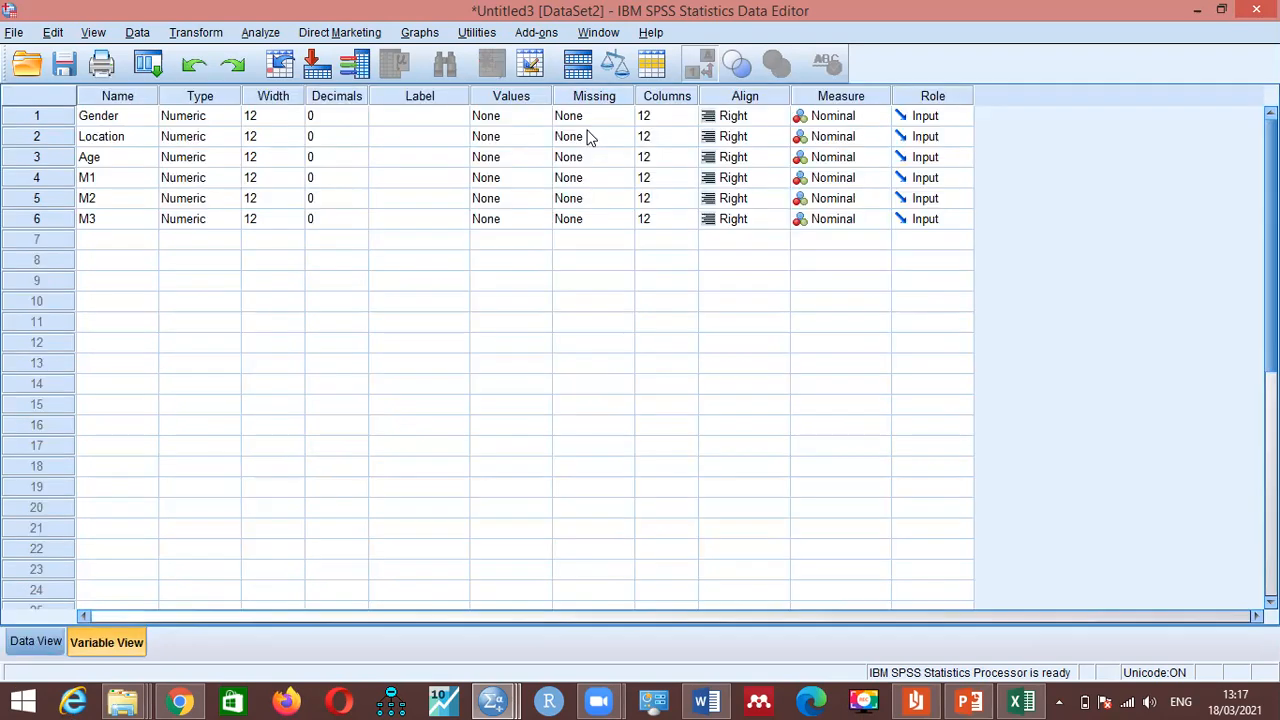
Step: Bring up the Dummy Questionnaire in Word and resize the SPSS Data Editor window so both are visible side by side
click(490, 121)
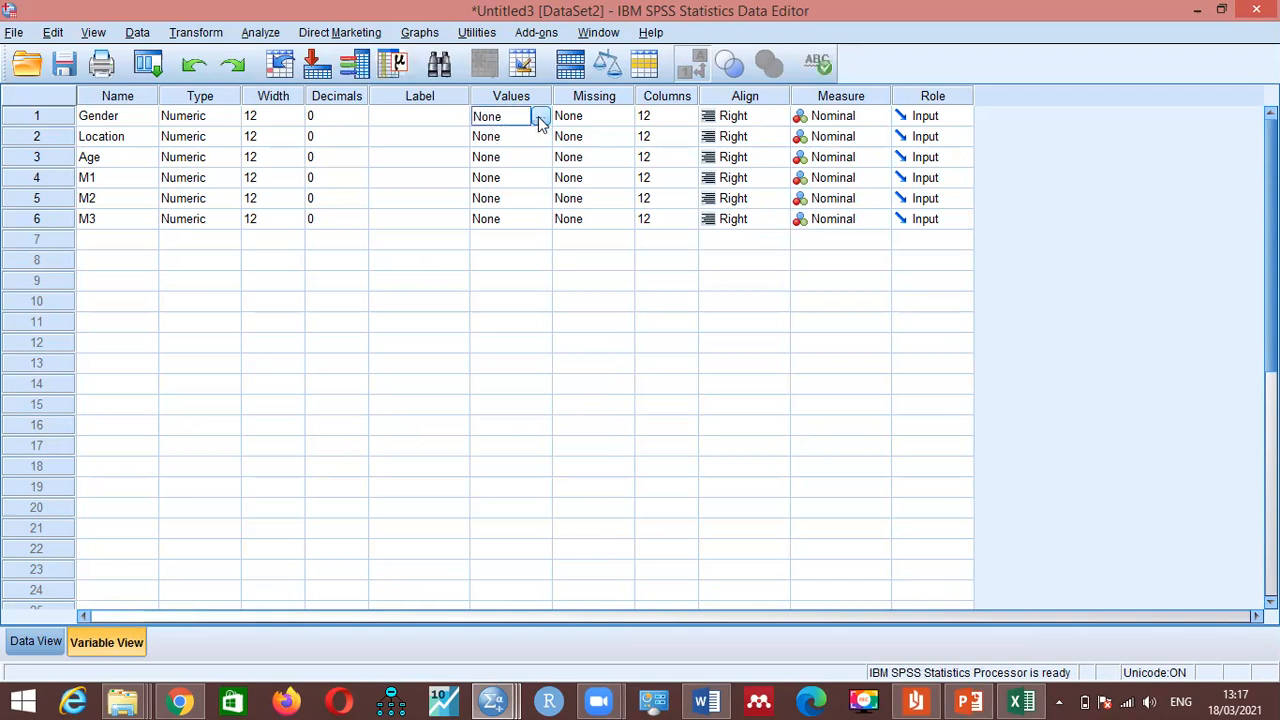
click(433, 116)
click(711, 702)
click(636, 180)
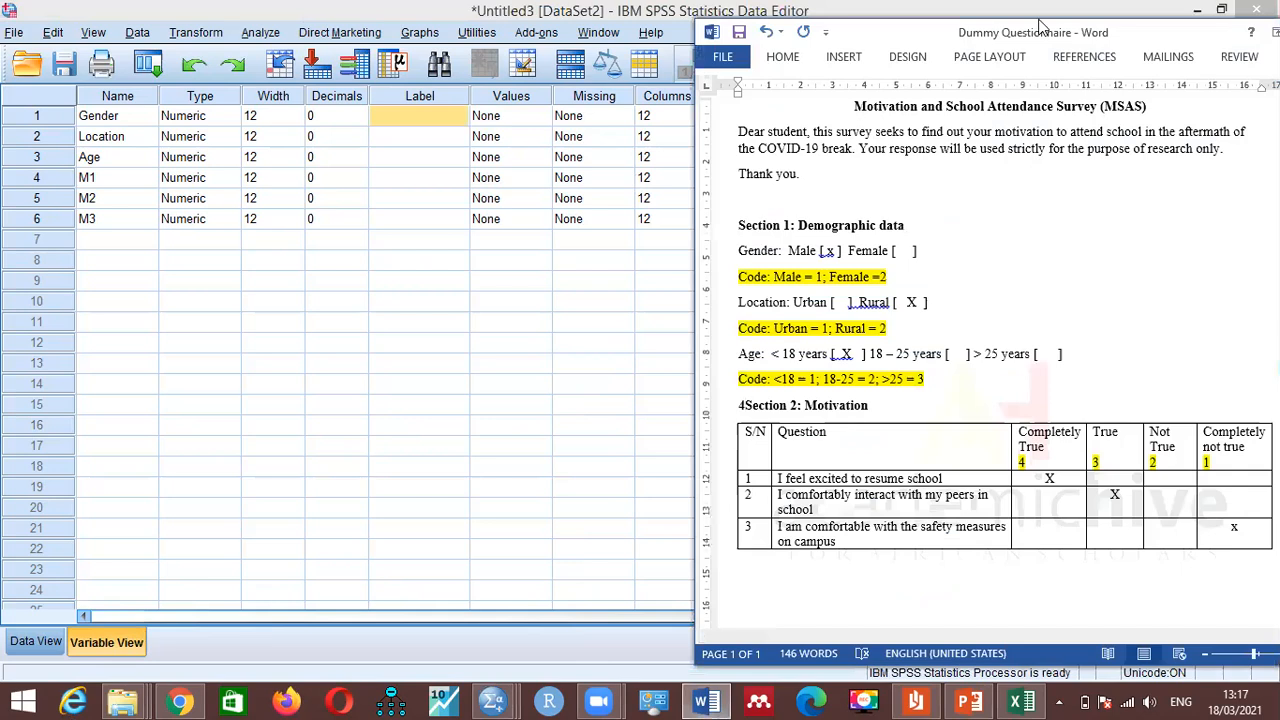
click(1222, 10)
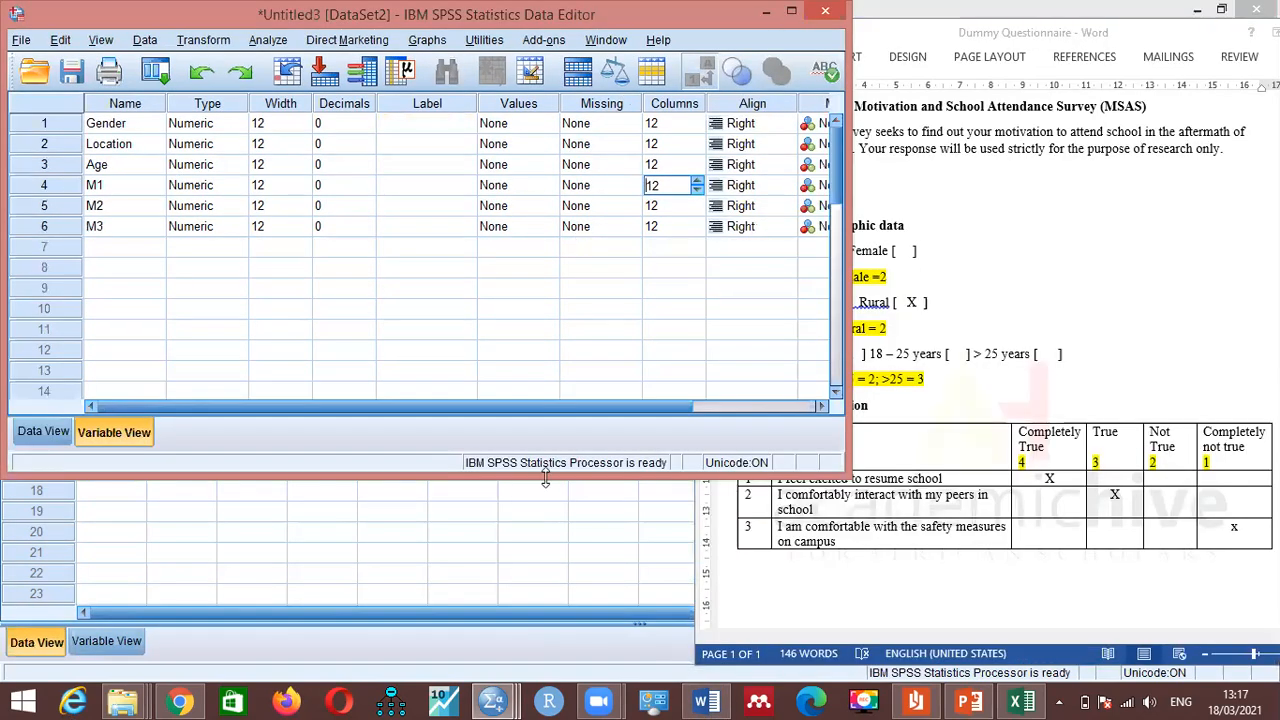
drag(545, 477, 605, 618)
drag(845, 402, 663, 391)
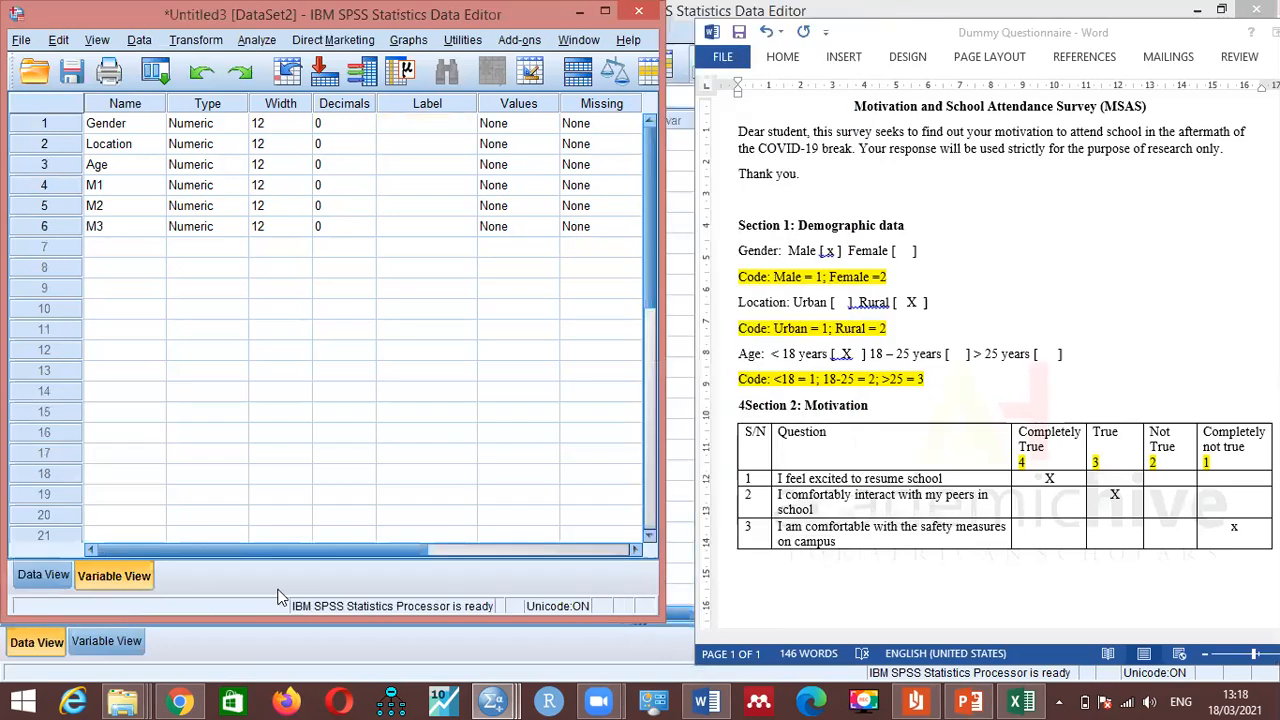
Step: Label the first variable Gender and assign it the value labels 1 = Male and 2 = Female
click(418, 126)
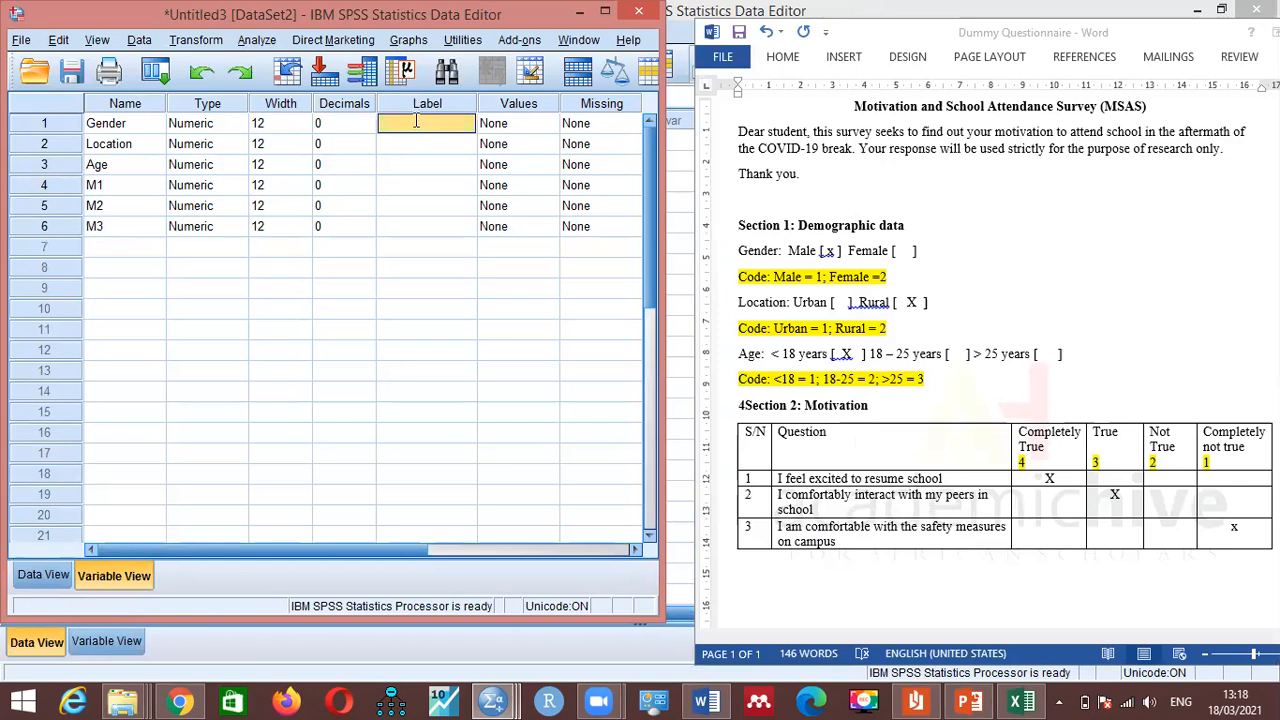
text(Gender)
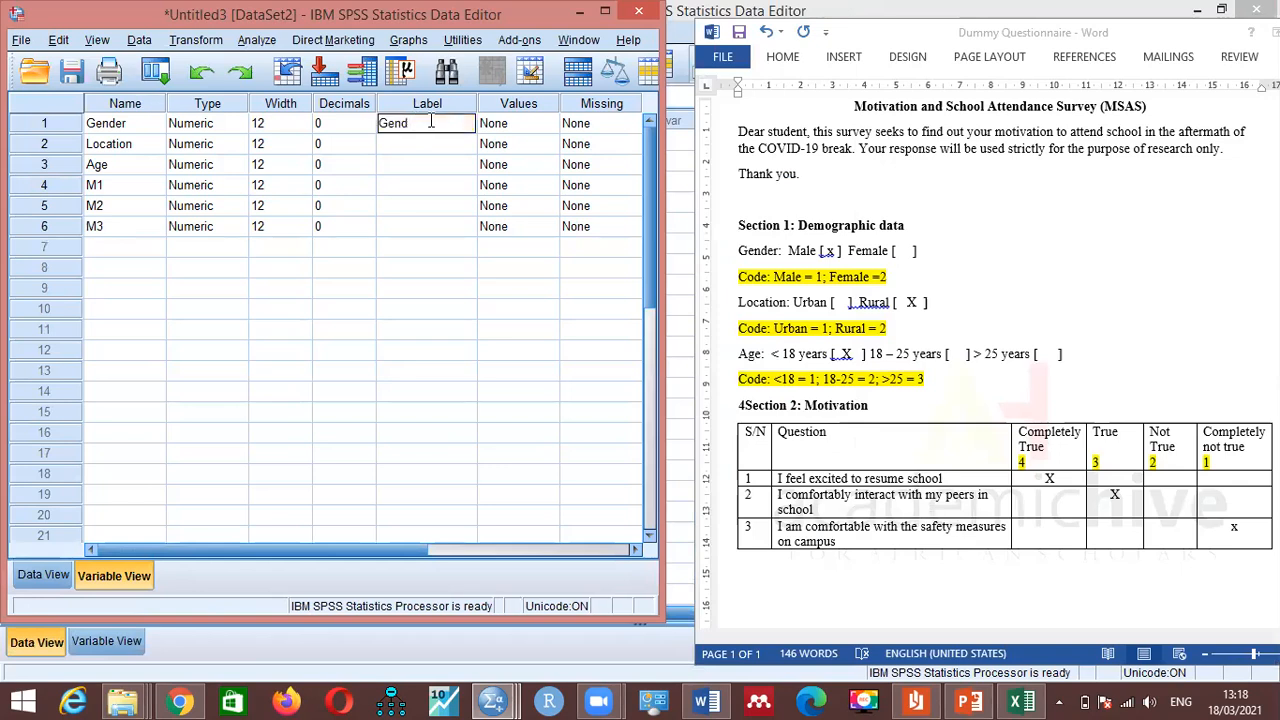
click(548, 132)
click(230, 272)
text(Male)
key(Return)
text(2)
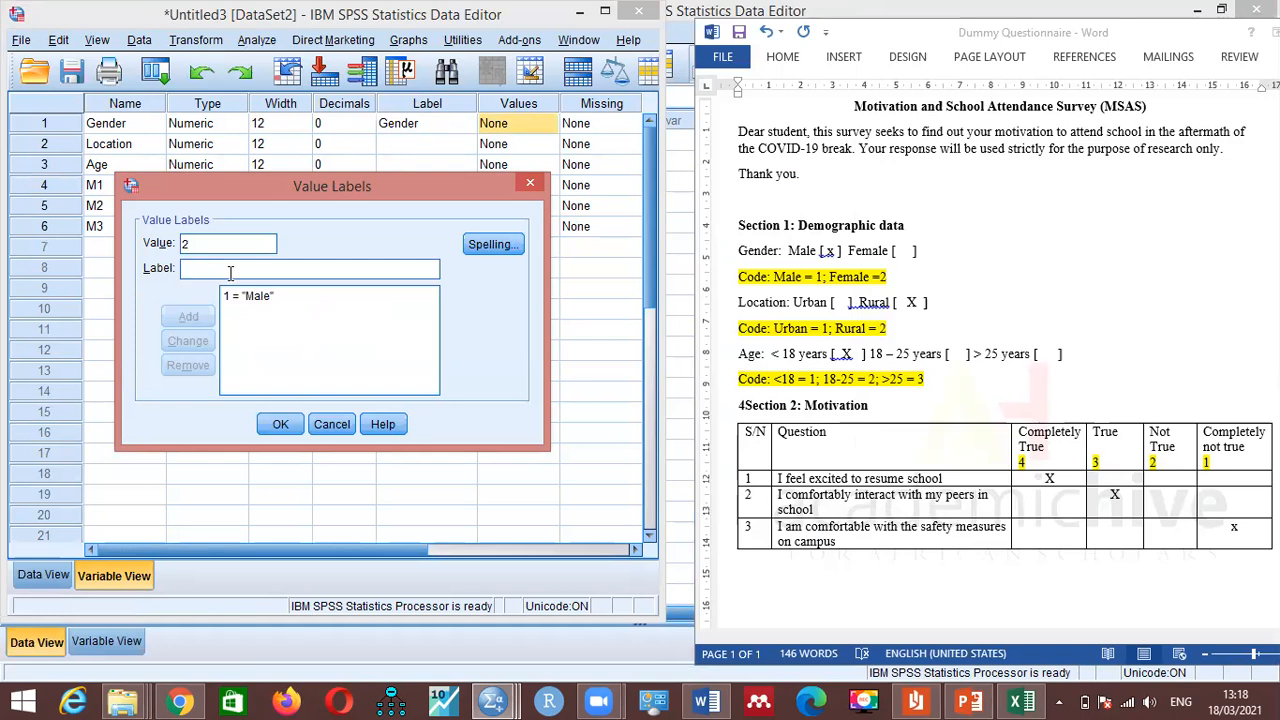
text( = "Female)
key(Return)
click(281, 425)
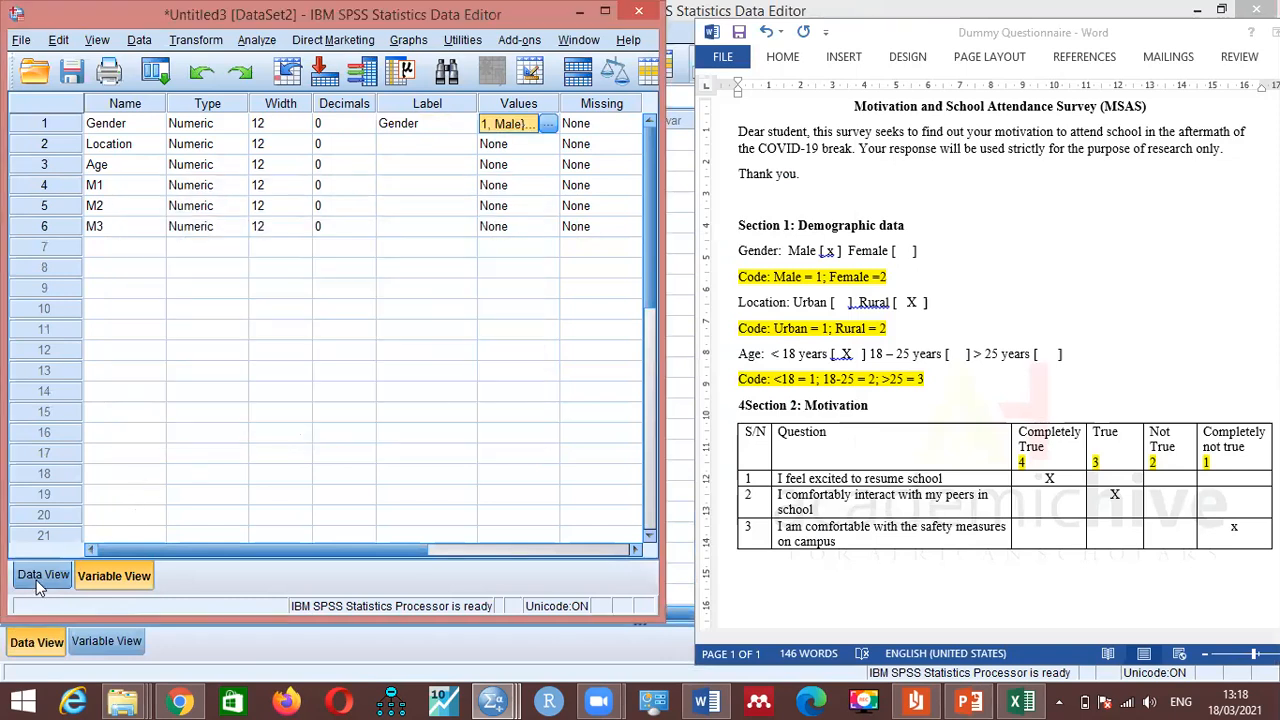
Step: View the data in a maximized Data Editor and toggle between numeric codes and value labels to check the Gender coding
click(42, 576)
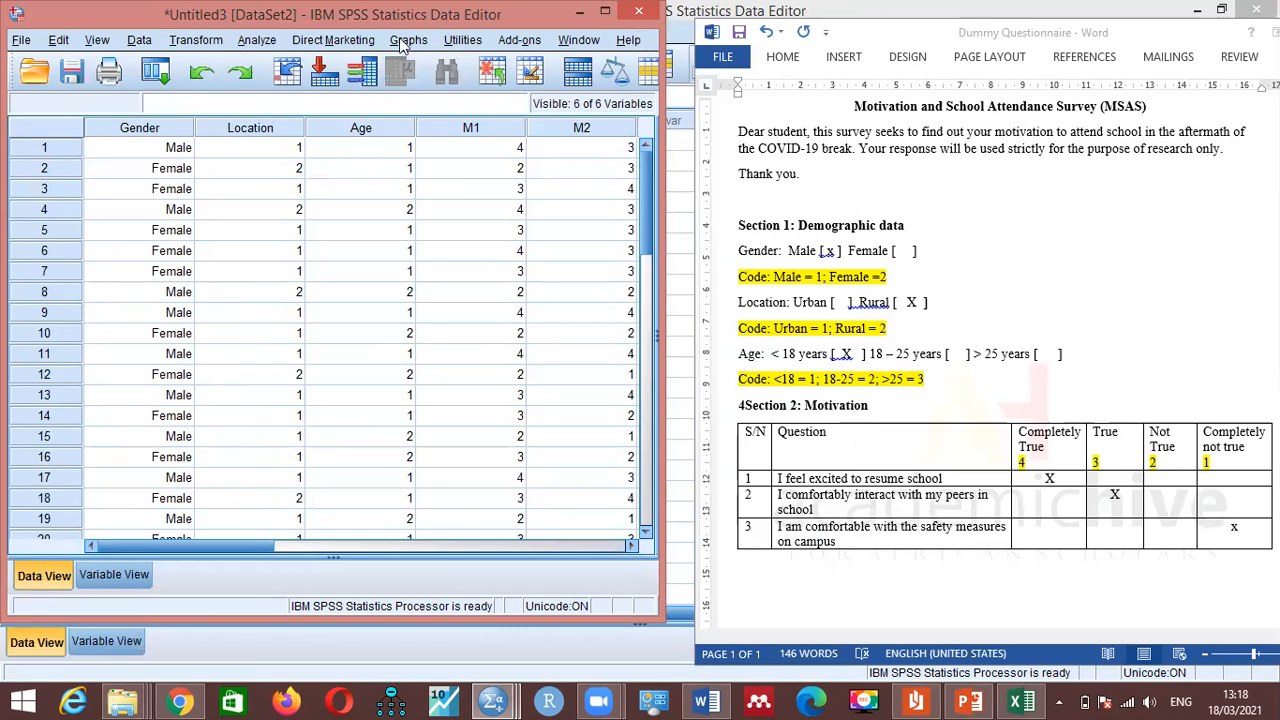
drag(393, 14, 399, 38)
click(612, 38)
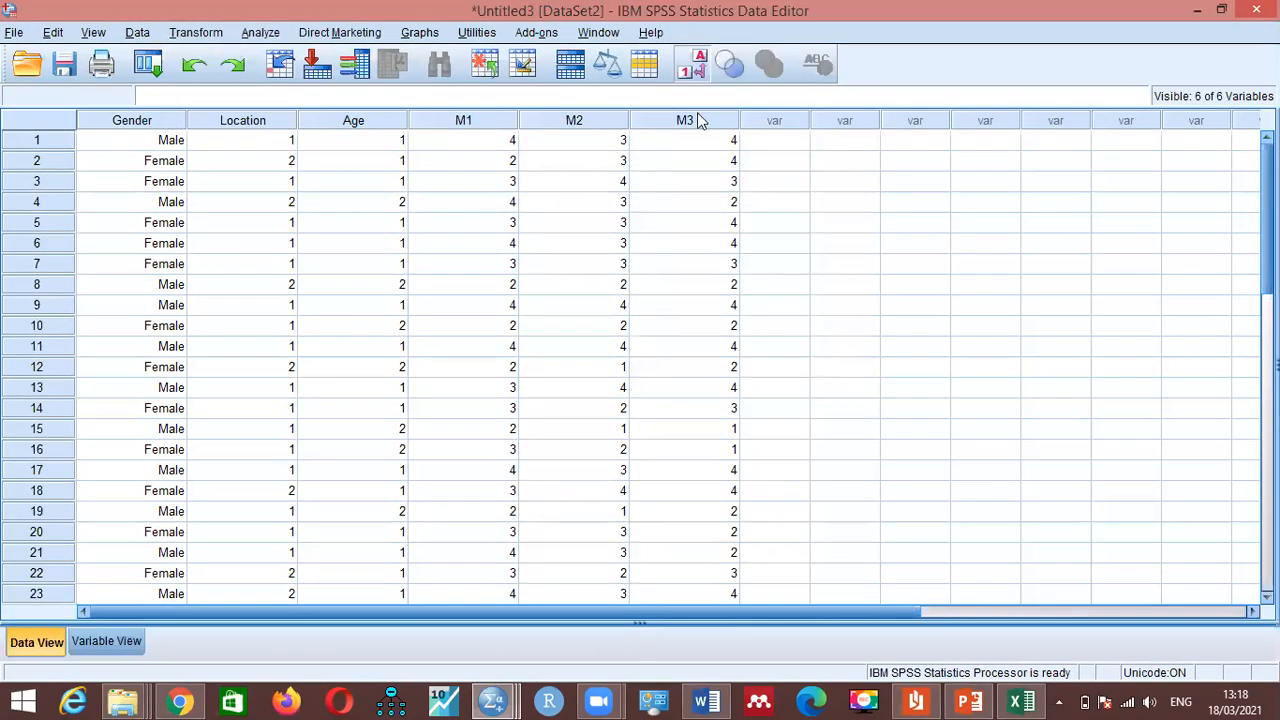
click(689, 74)
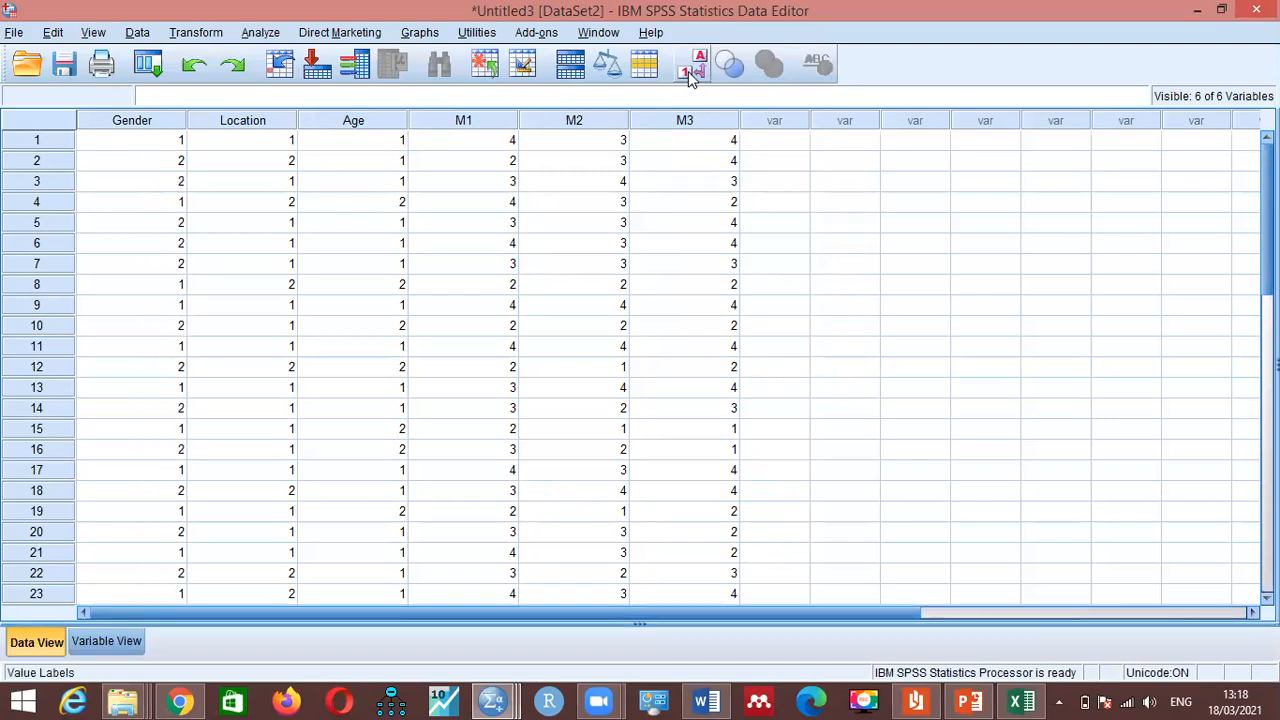
click(689, 74)
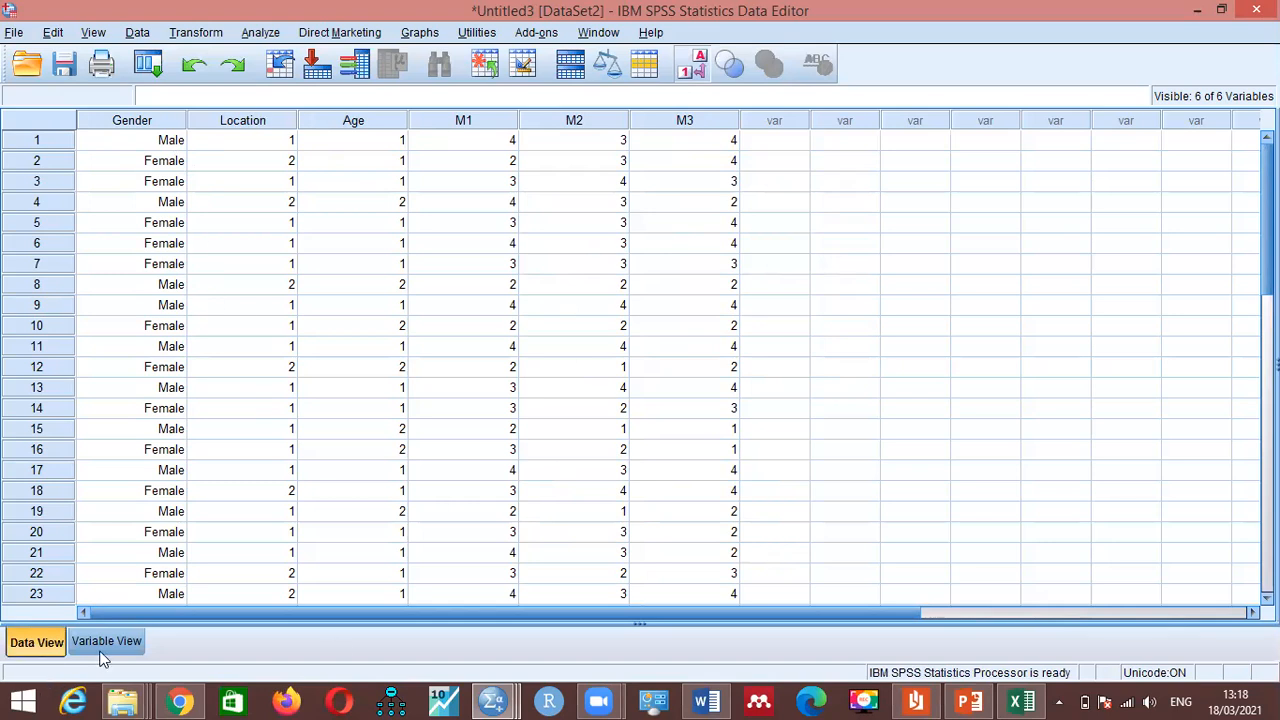
Step: Return to the variable definitions and enter Location as the label of the Location variable
key(ctrl+t)
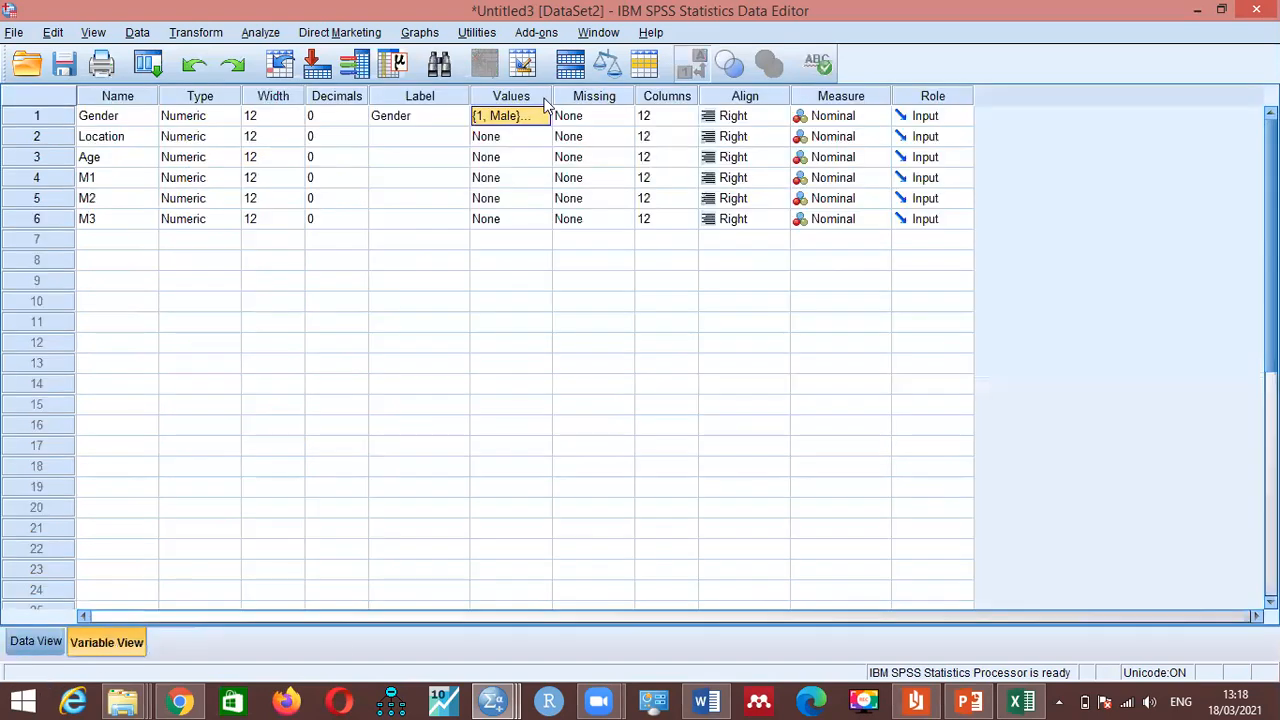
click(449, 138)
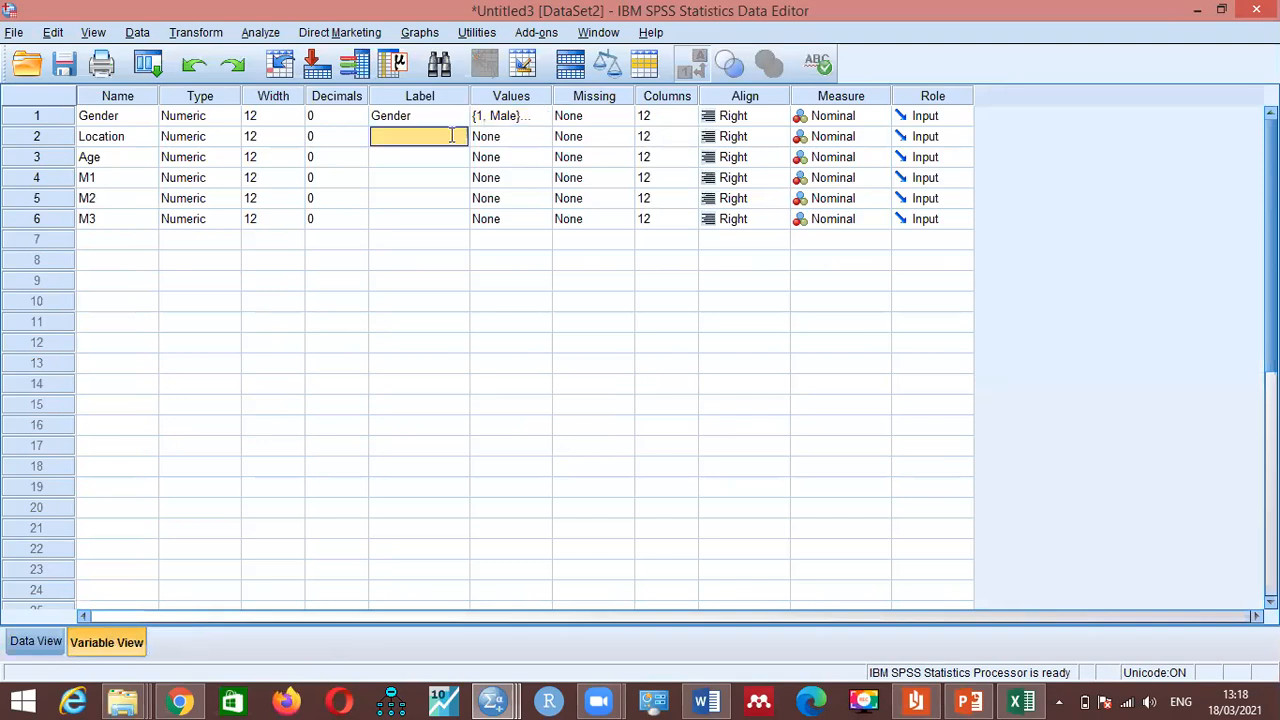
text(Location)
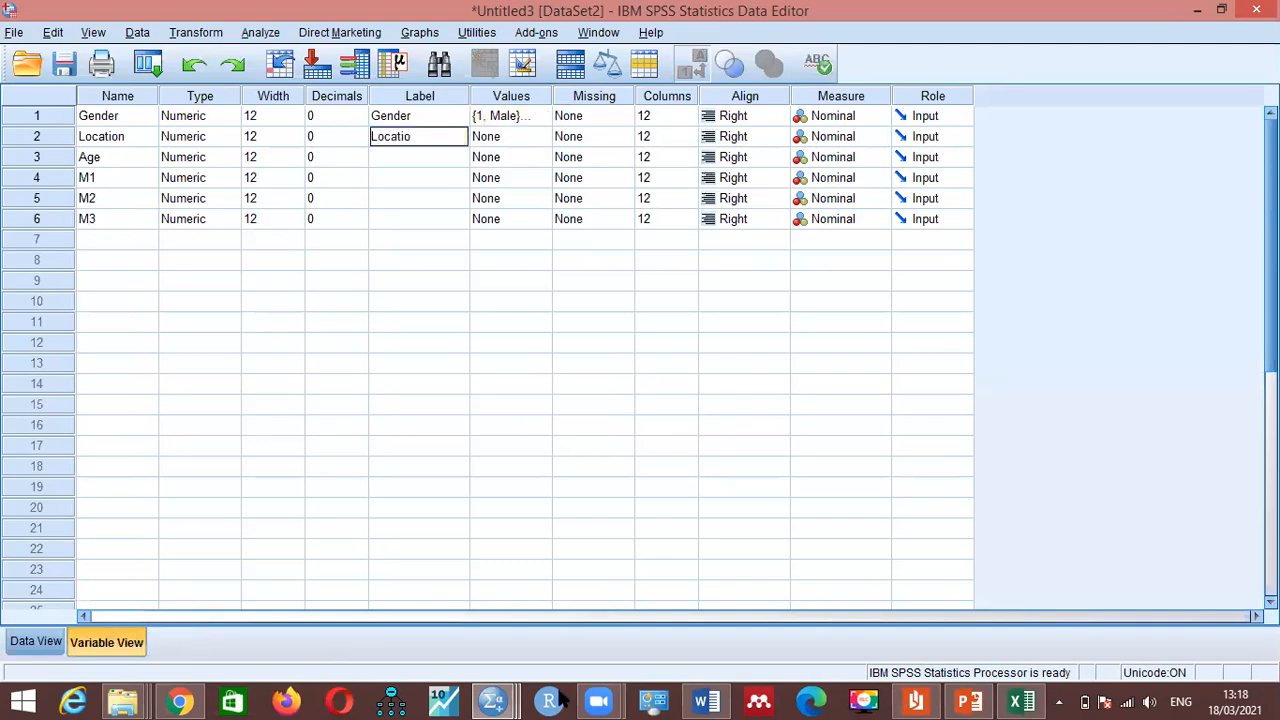
Step: Switch to the Untitled1 [DataSet0] dataset and copy the value labels of its Gender through M3 variables
click(488, 698)
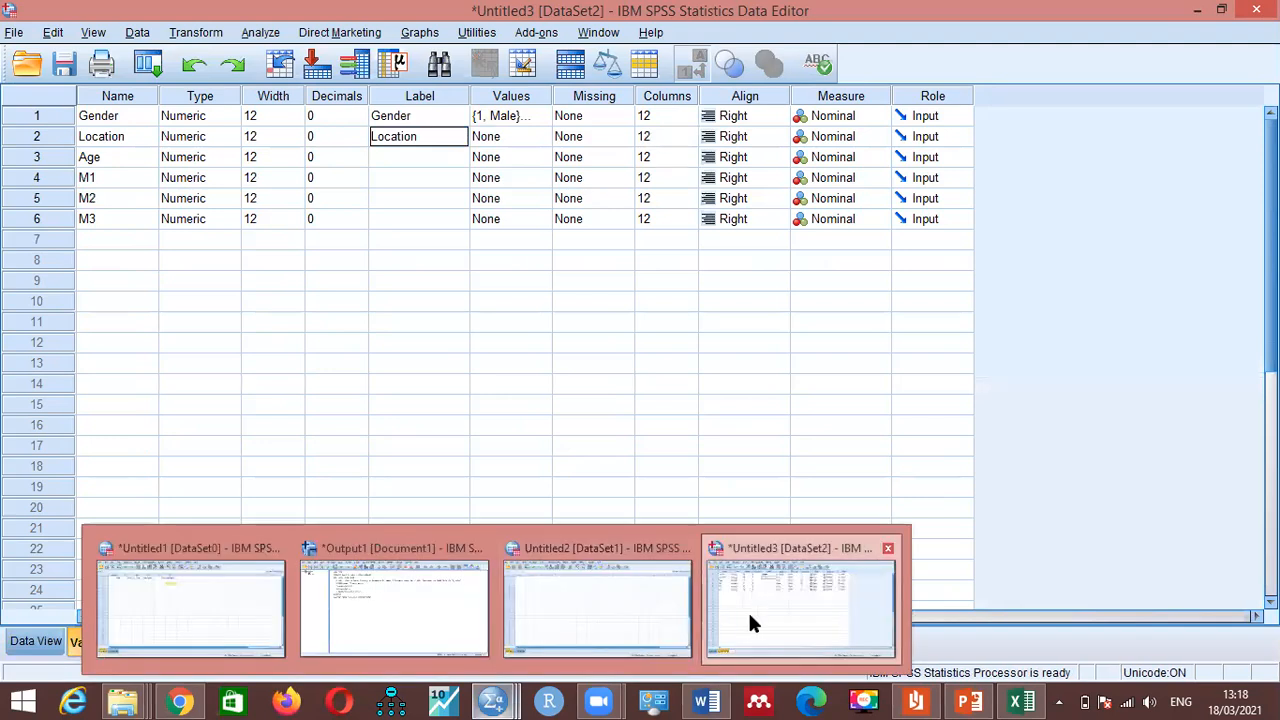
click(150, 585)
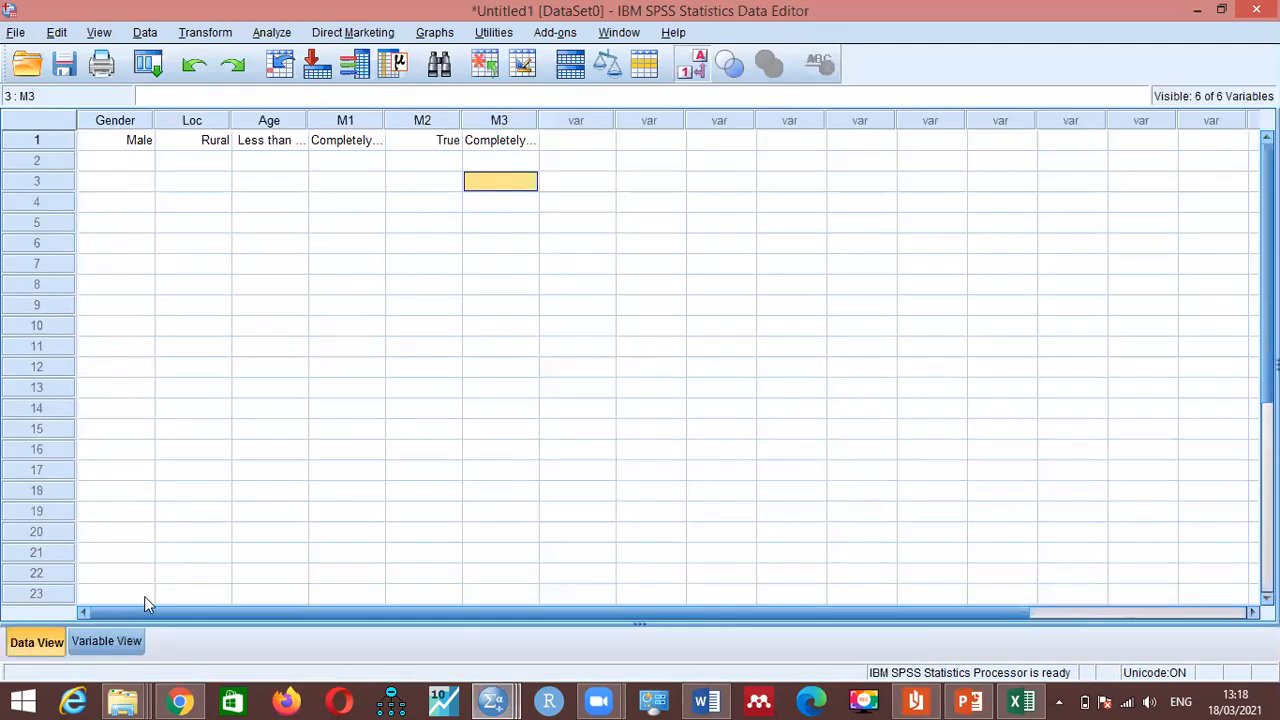
click(109, 641)
drag(508, 192, 503, 114)
key(ctrl+c)
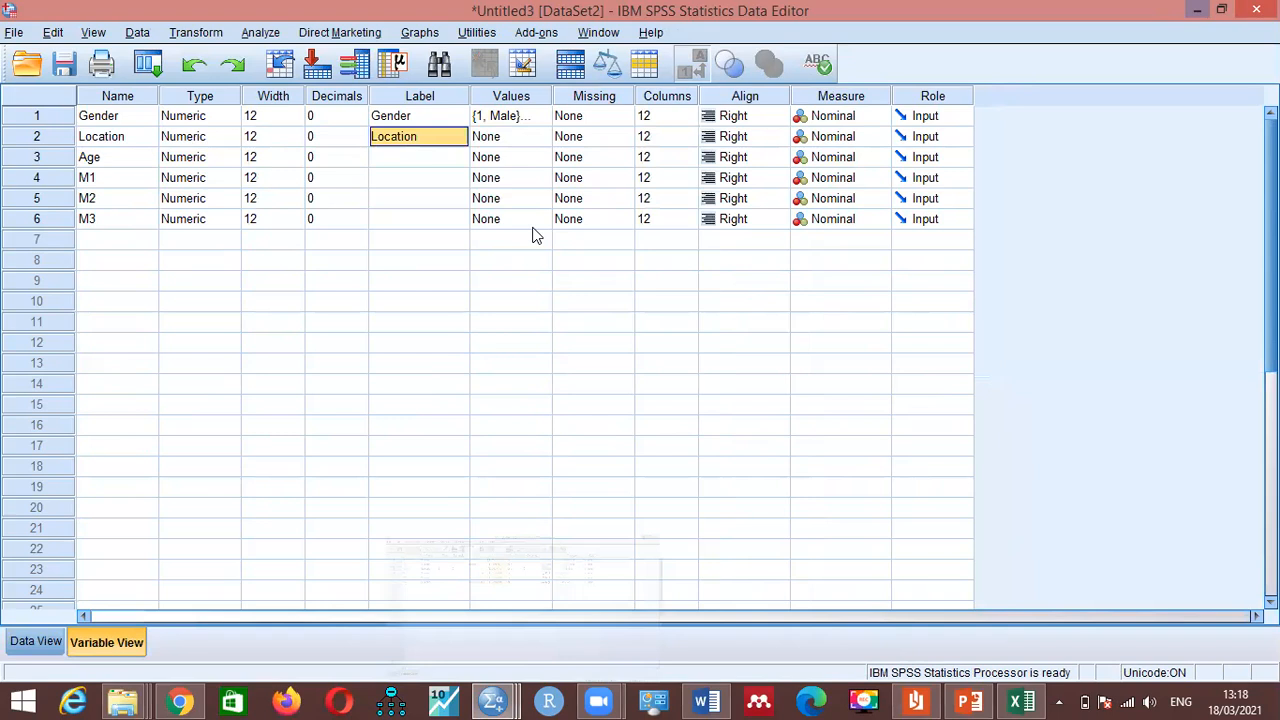
Step: Paste the copied value labels onto the six variables, Gender through M3, in the imported Untitled3 dataset
click(541, 137)
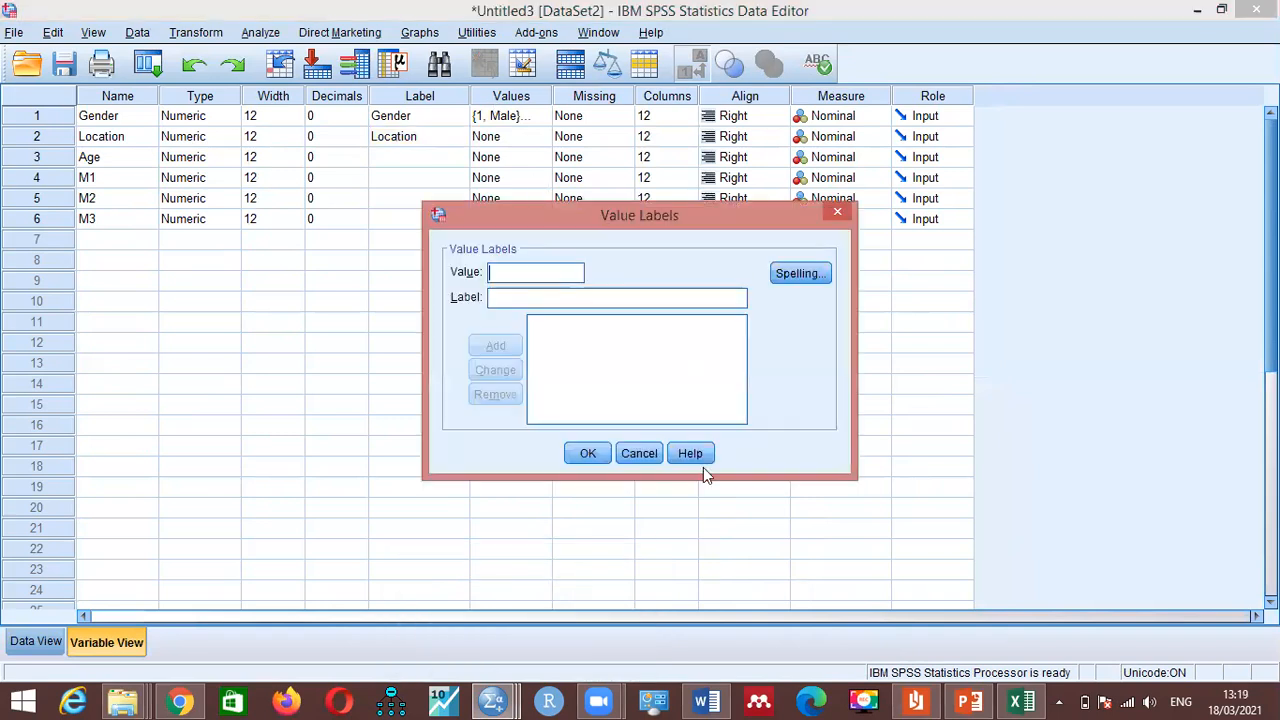
click(652, 453)
click(495, 219)
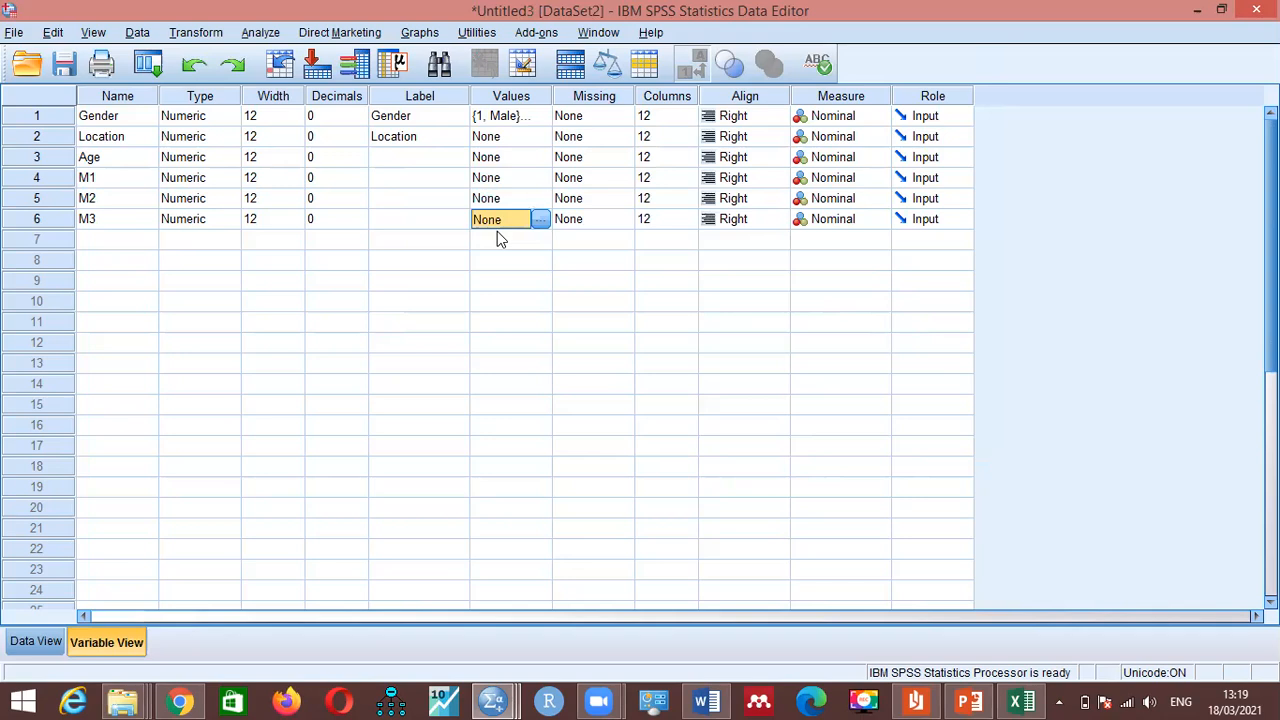
drag(497, 227, 499, 115)
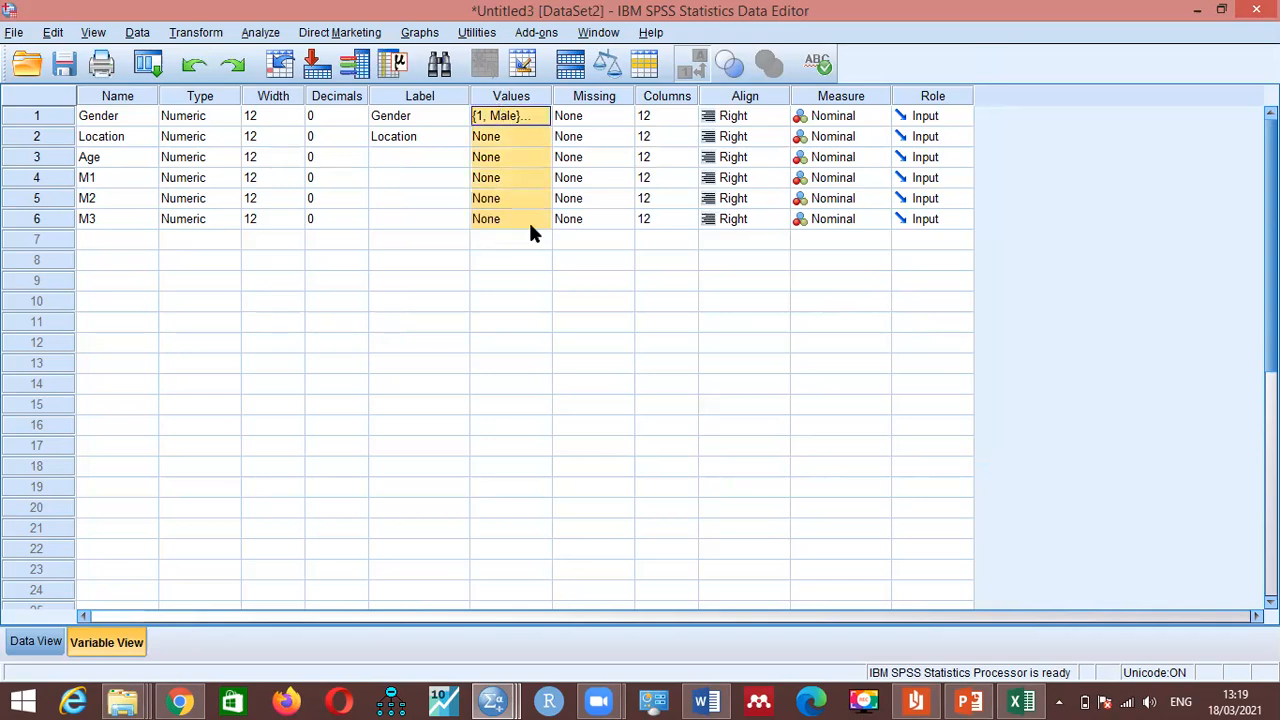
key(ctrl+v)
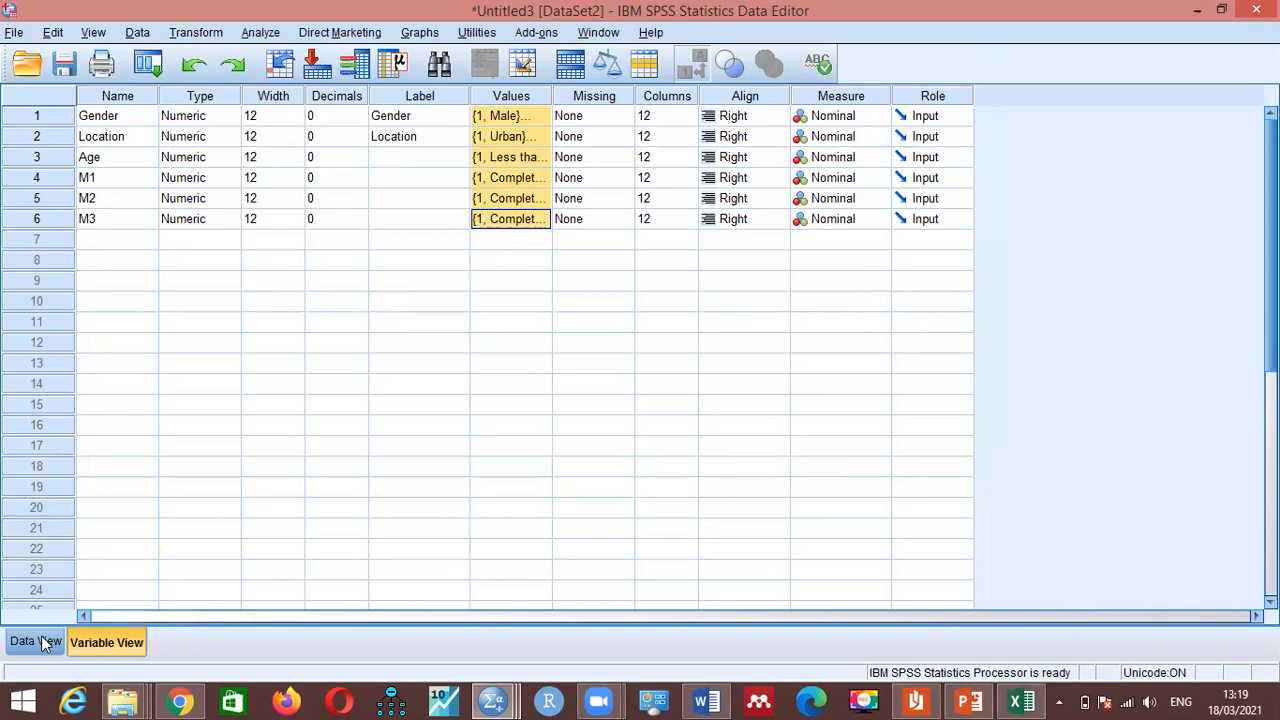
Step: Check the coded data by toggling between numeric codes and value labels, and compare it with the variable definitions
key(ctrl+t)
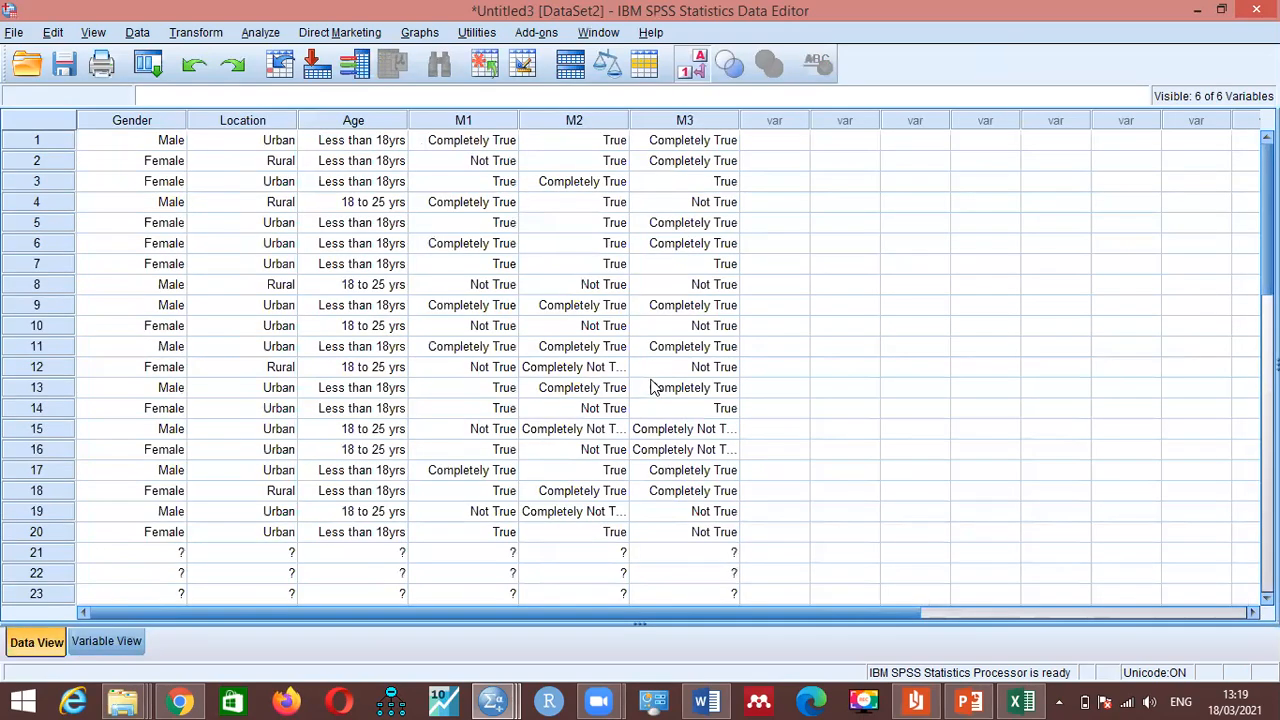
click(692, 66)
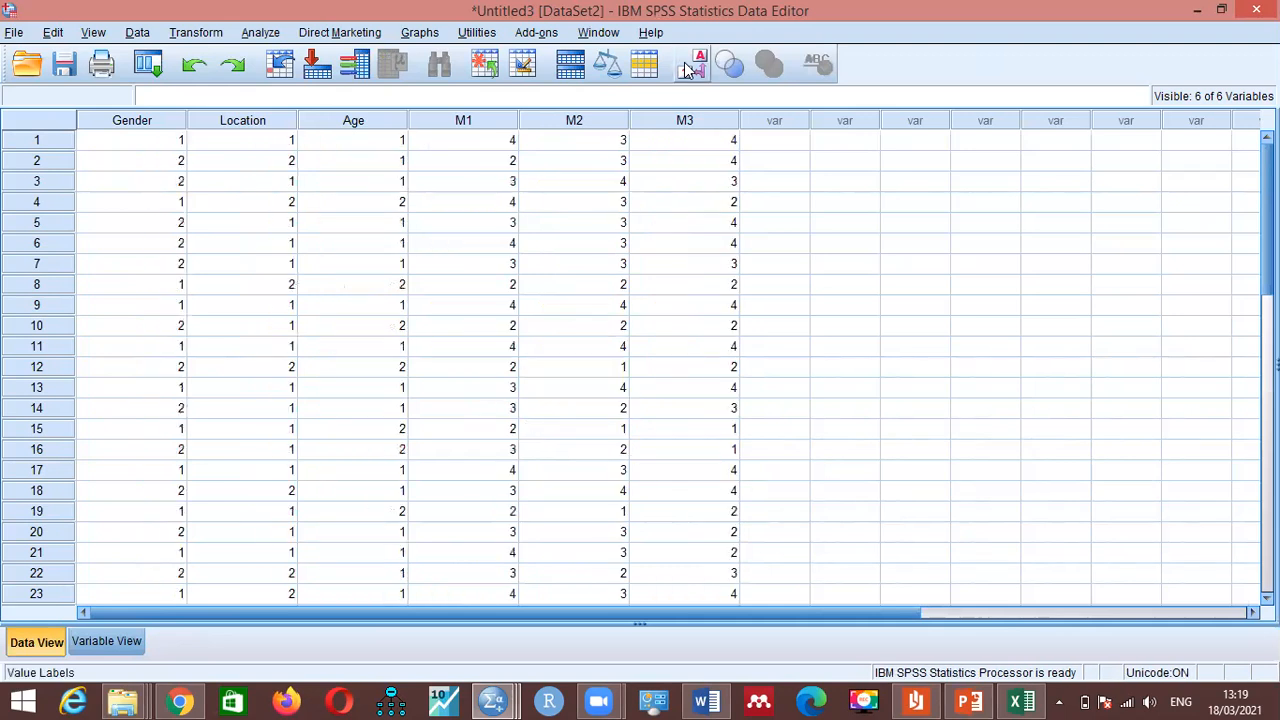
click(692, 66)
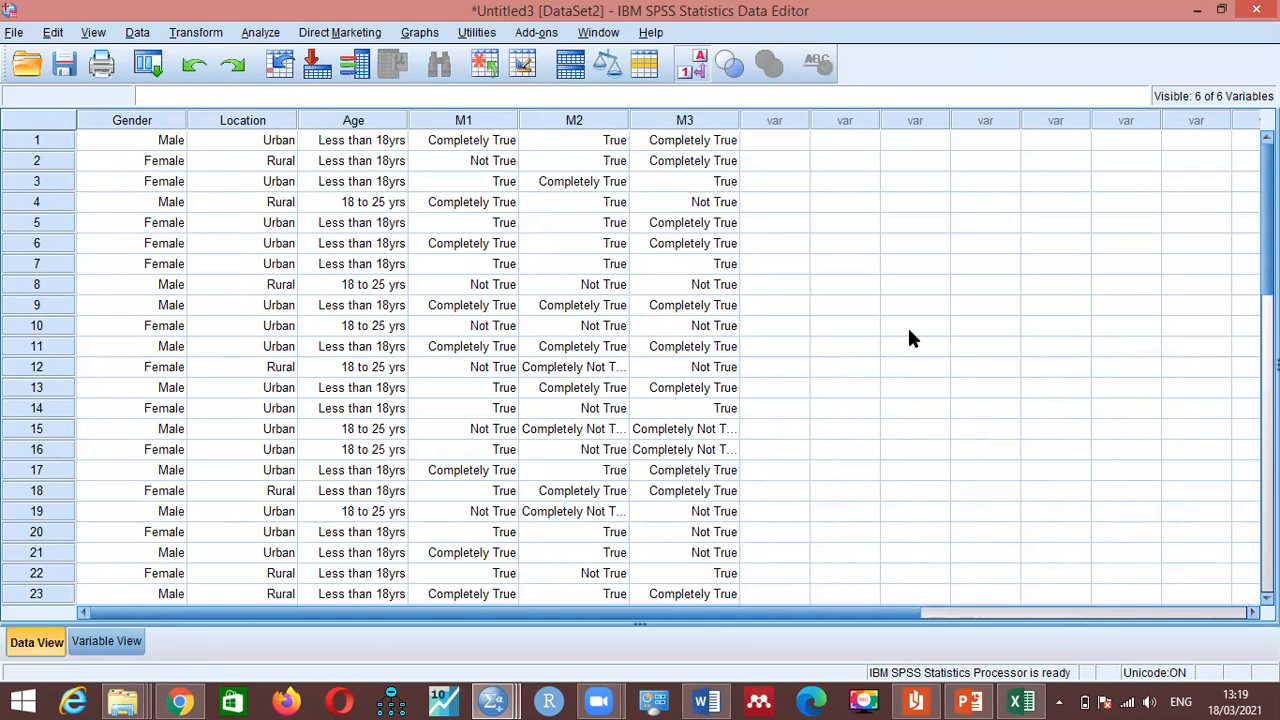
click(106, 642)
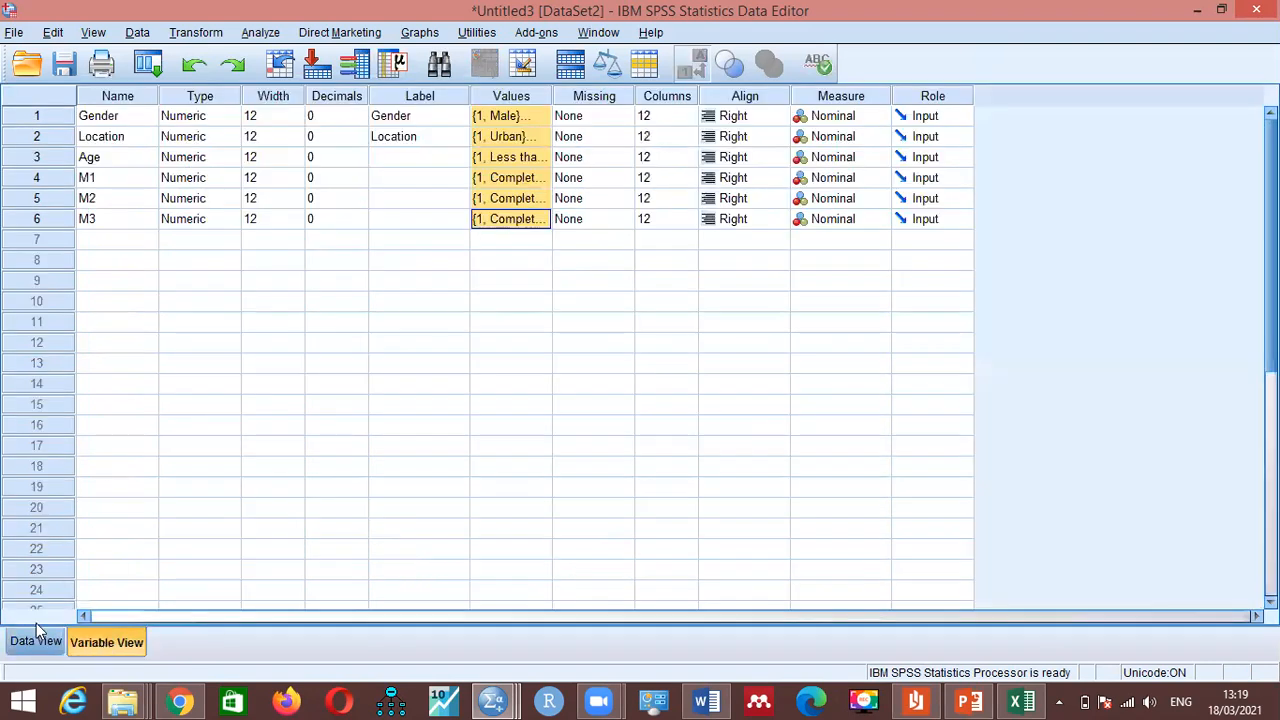
click(35, 642)
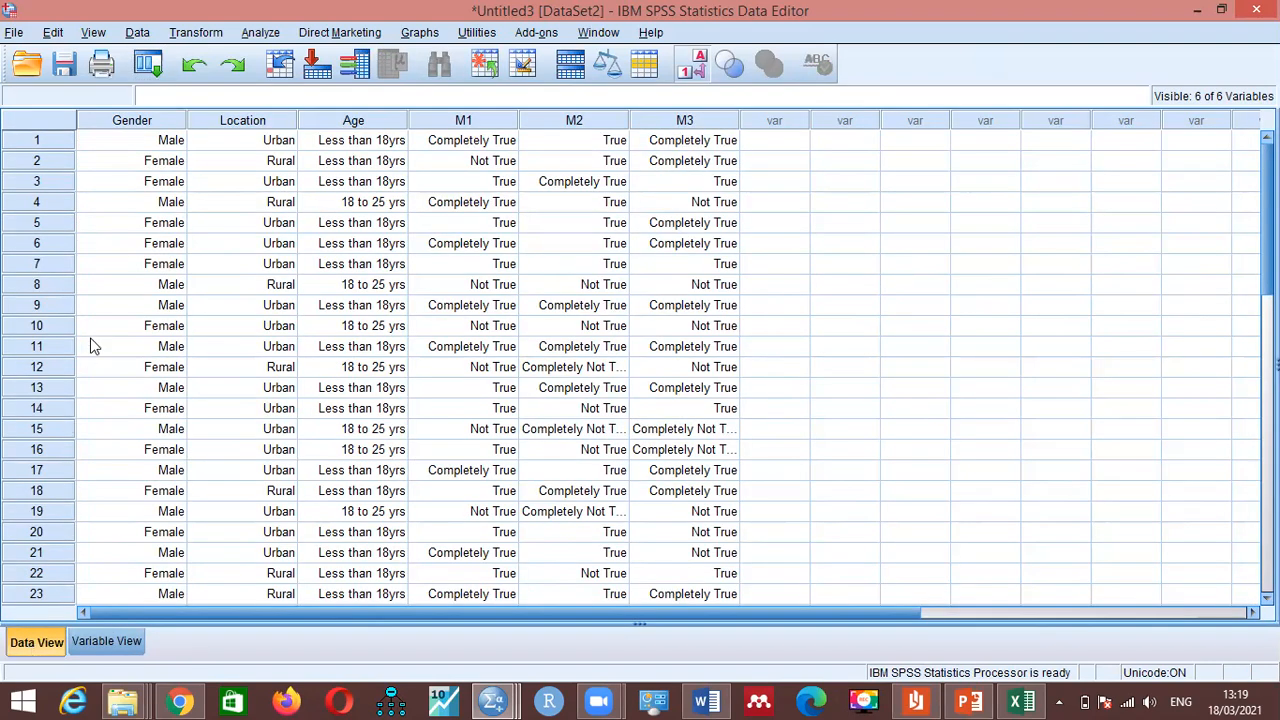